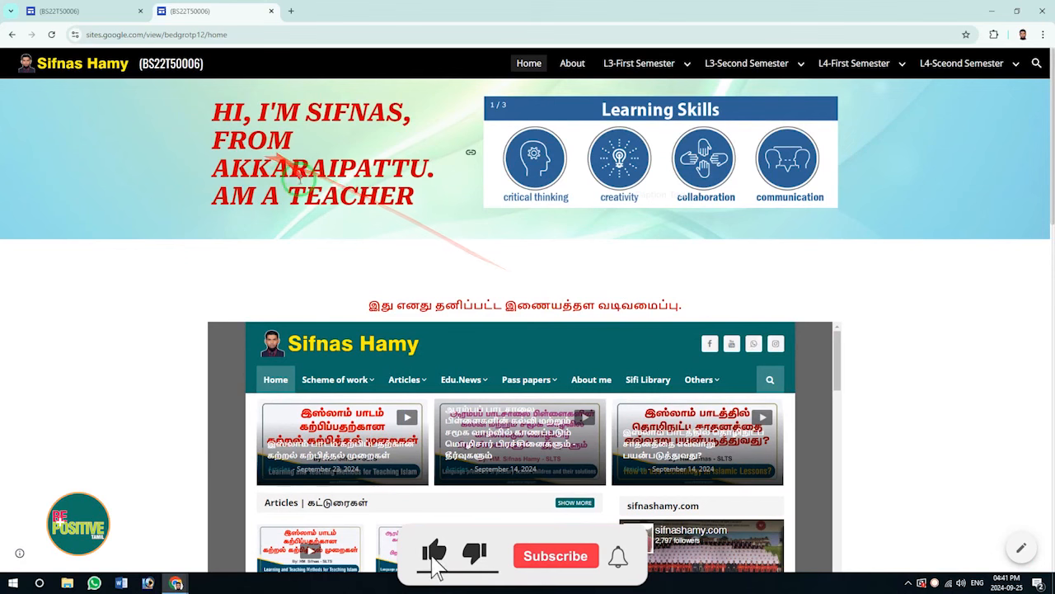
Open the LinkedIn home page from its search results.
scroll(342, 195, down, 1)
scroll(342, 195, down, 3)
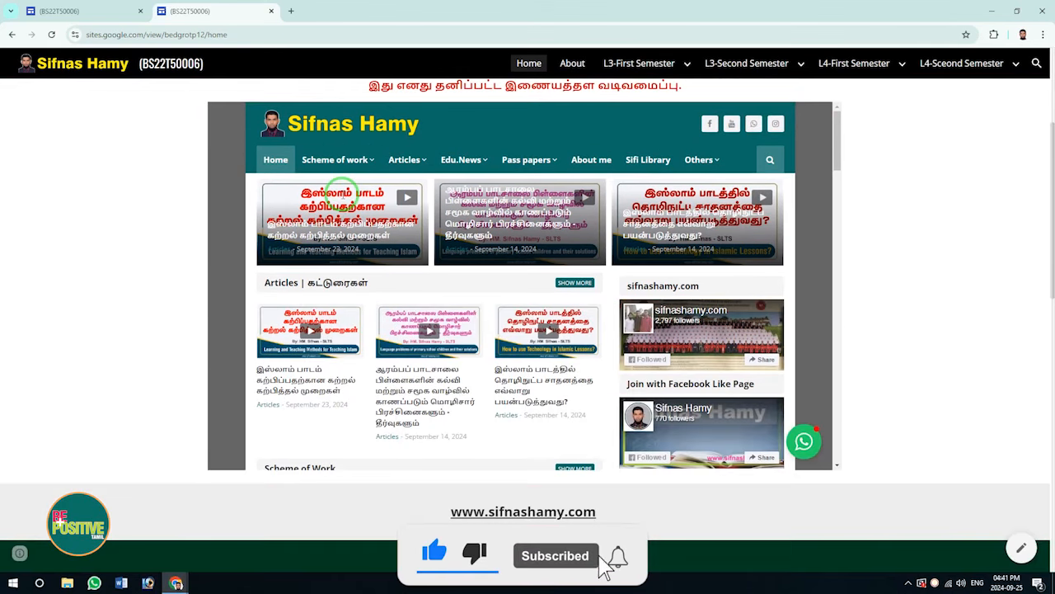
scroll(338, 202, down, 3)
scroll(338, 199, down, 10)
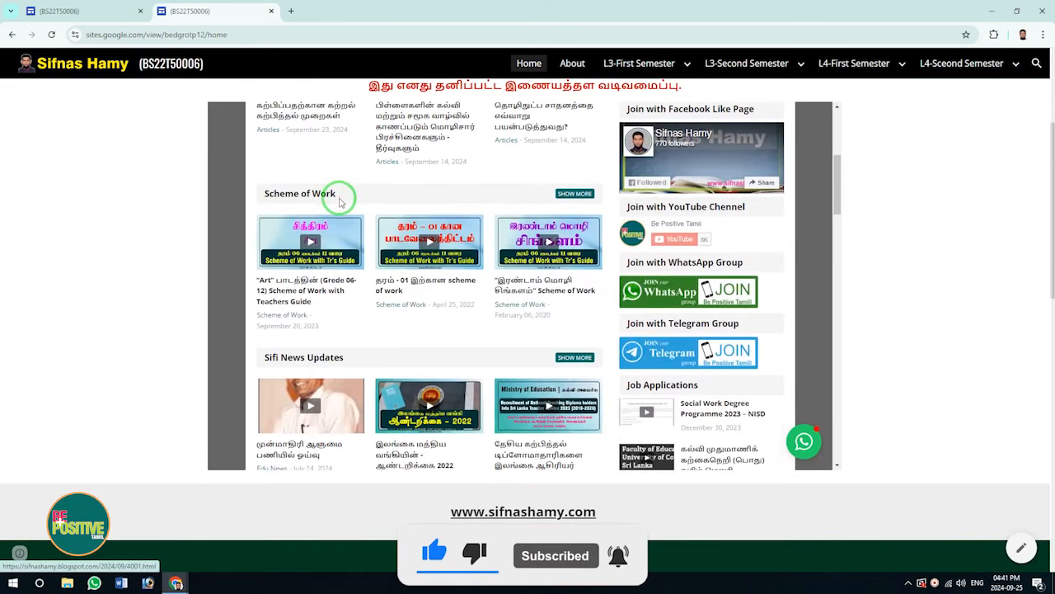
scroll(952, 326, down, 10)
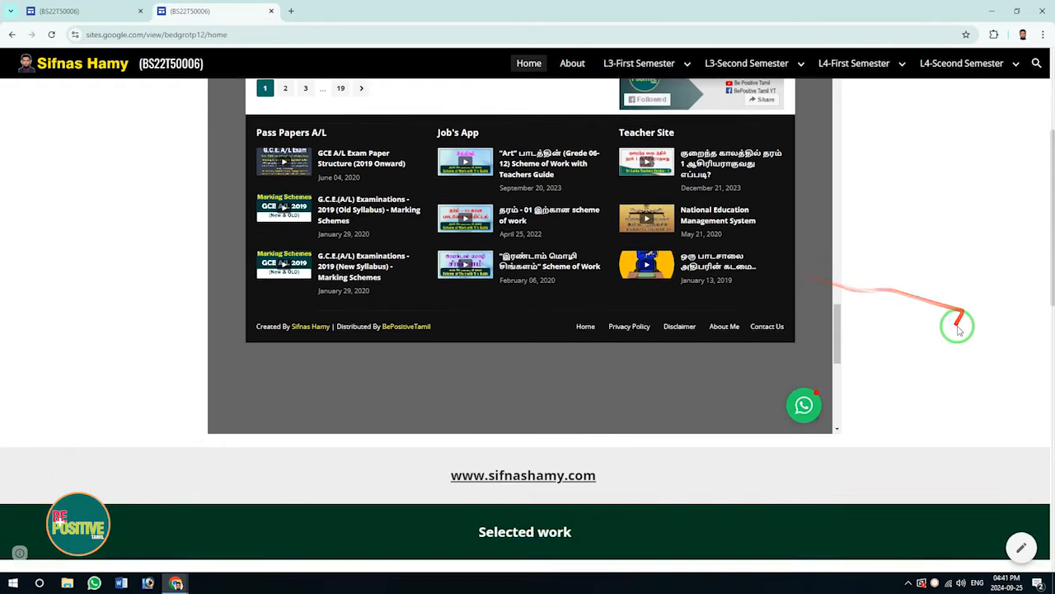
scroll(949, 328, up, 15)
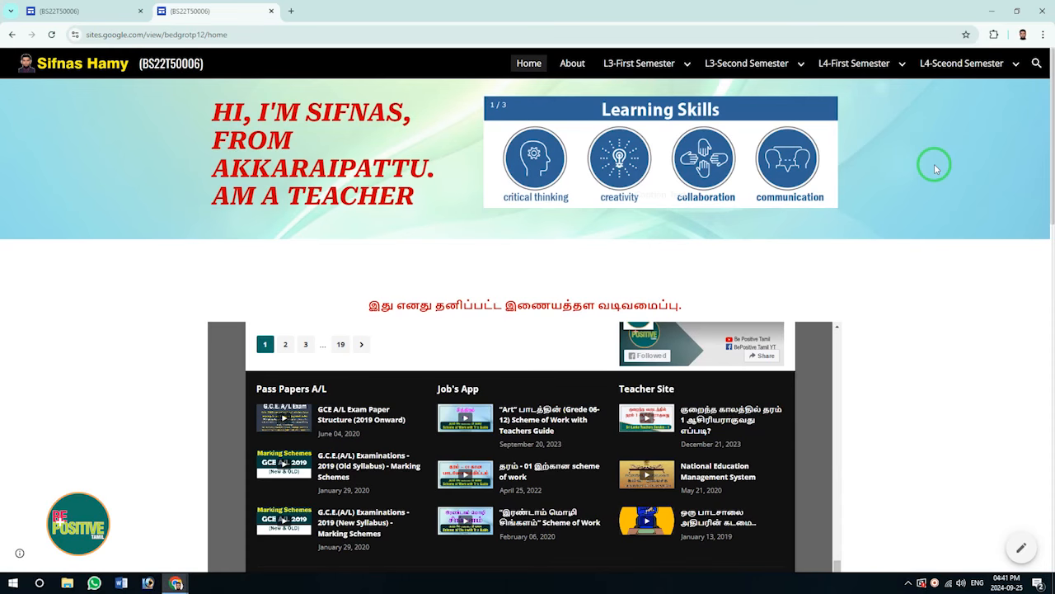
scroll(949, 318, down, 4)
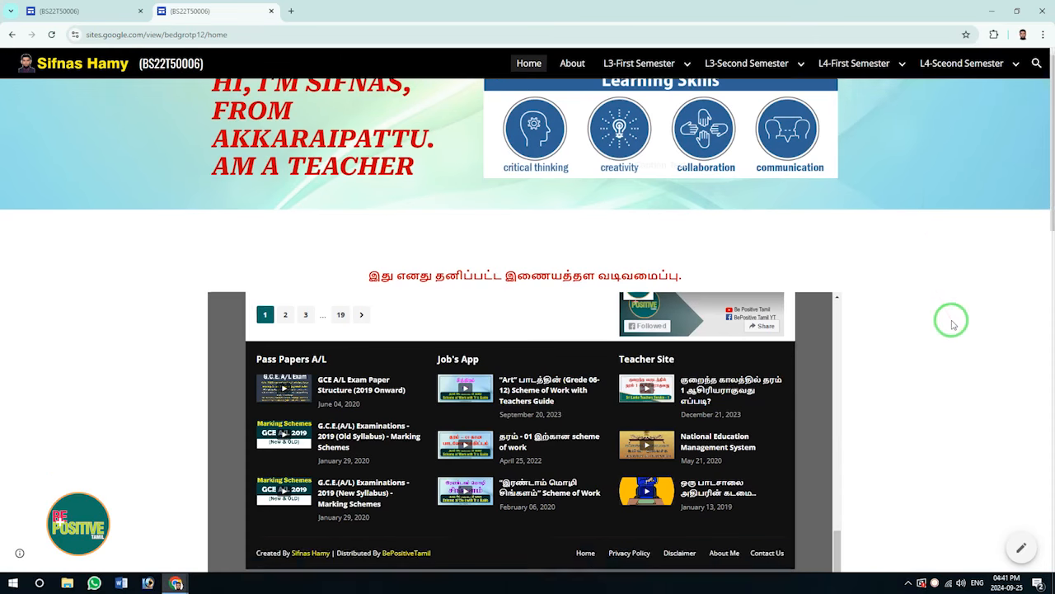
scroll(952, 323, up, 2)
scroll(953, 323, up, 2)
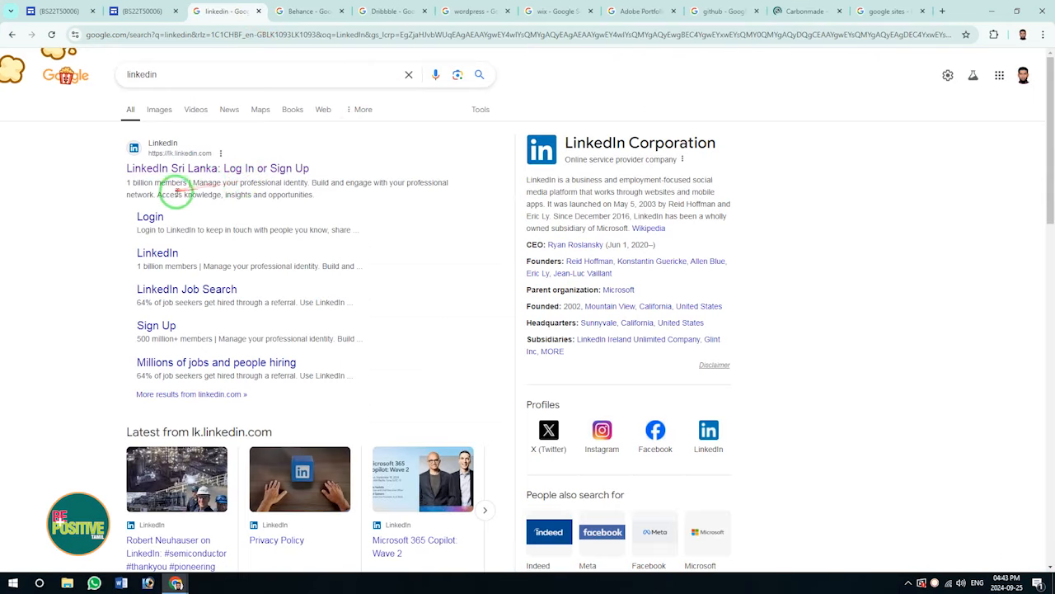
scroll(71, 211, down, 2)
scroll(71, 214, up, 2)
click(169, 168)
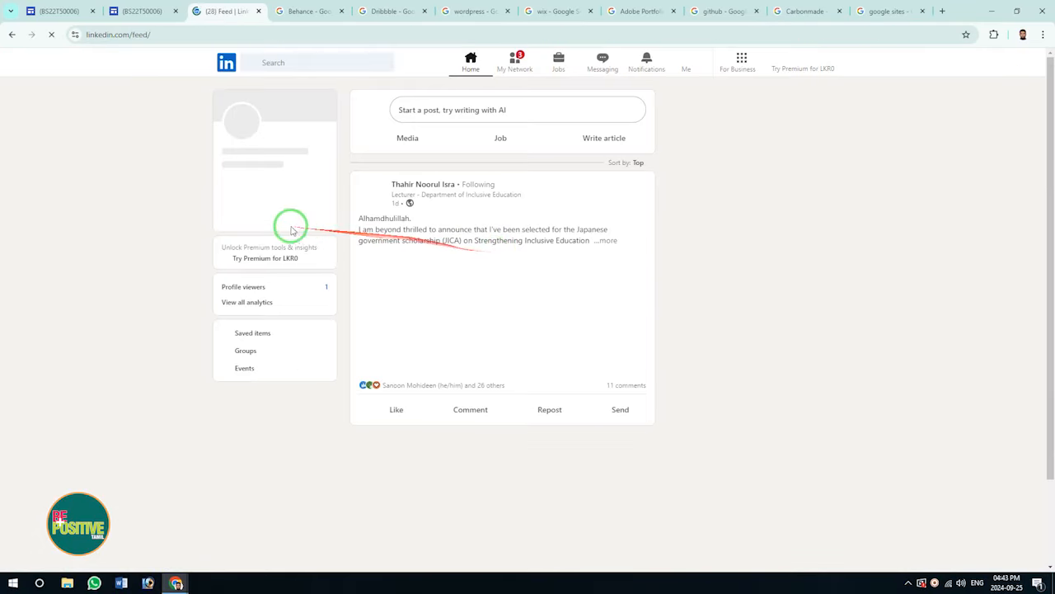
Open the Behance home page from the Behance search results.
scroll(545, 305, down, 4)
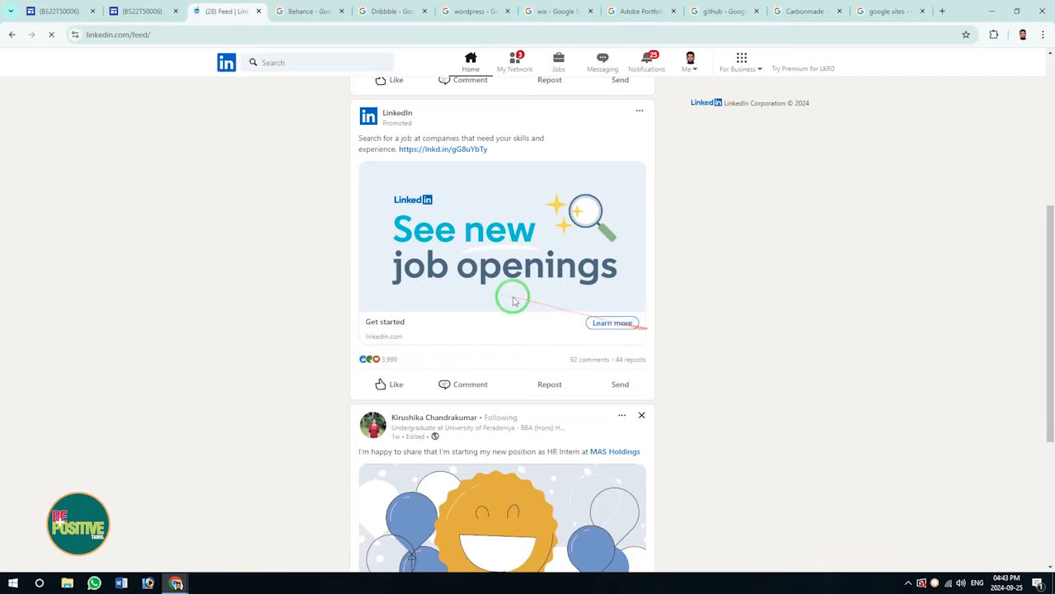
scroll(495, 293, up, 6)
scroll(463, 283, down, 10)
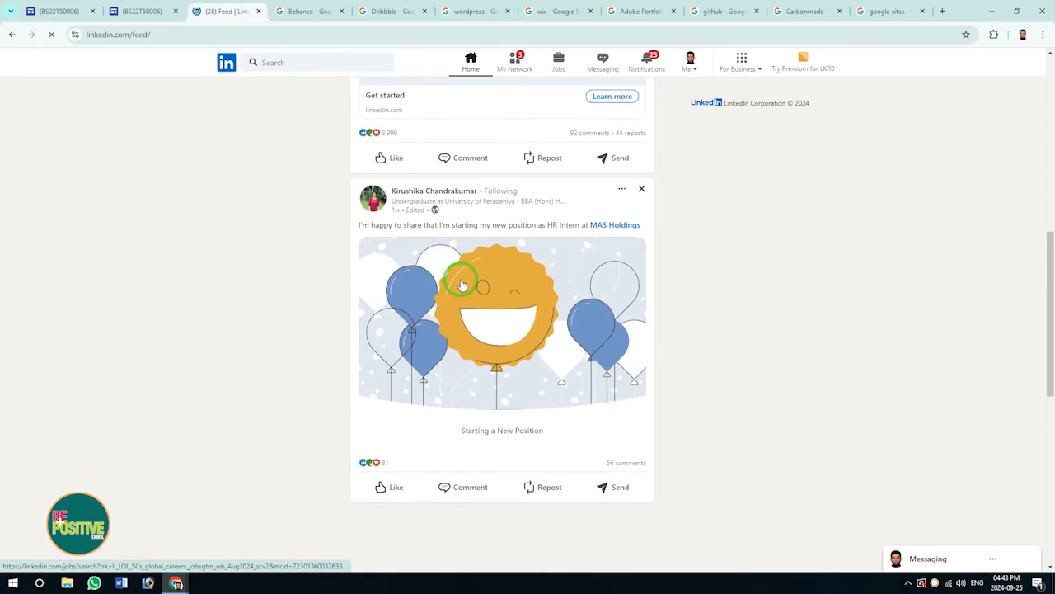
click(306, 11)
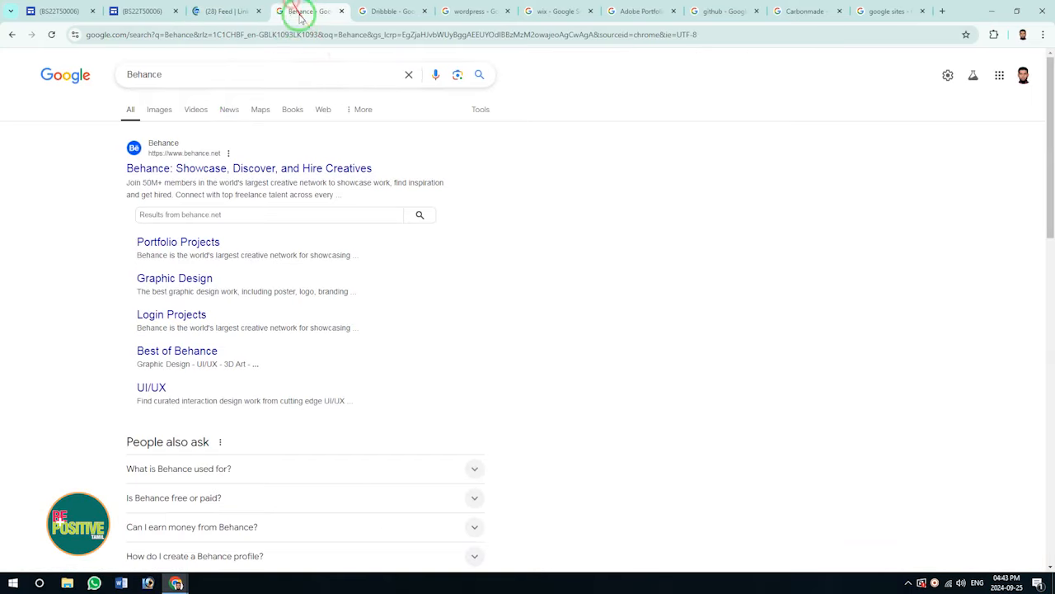
click(230, 169)
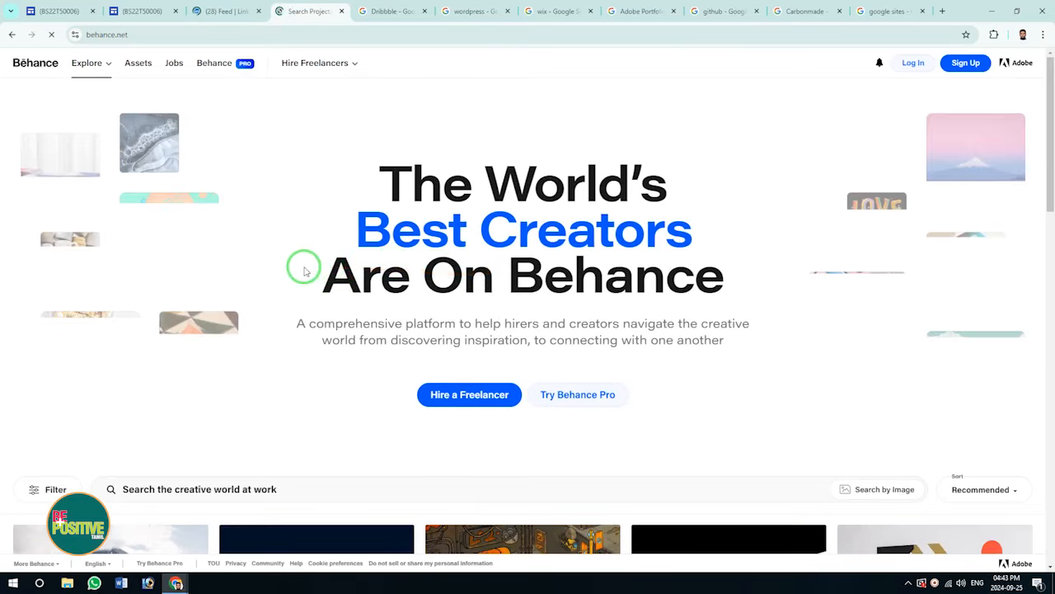
Open the Dribbble and WordPress.com home pages from their search results.
scroll(289, 270, down, 1)
scroll(287, 271, down, 5)
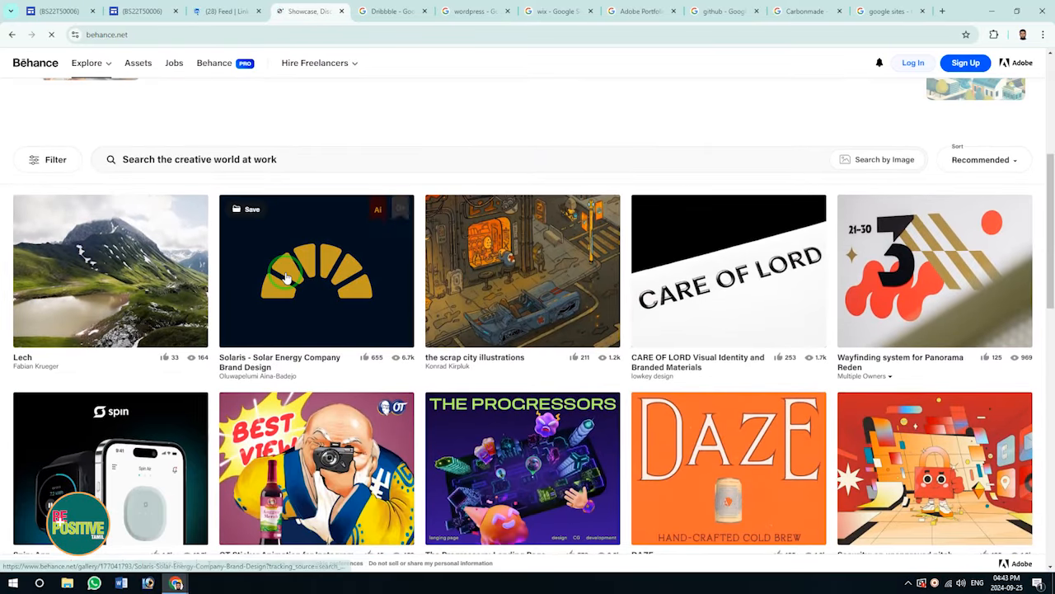
click(388, 9)
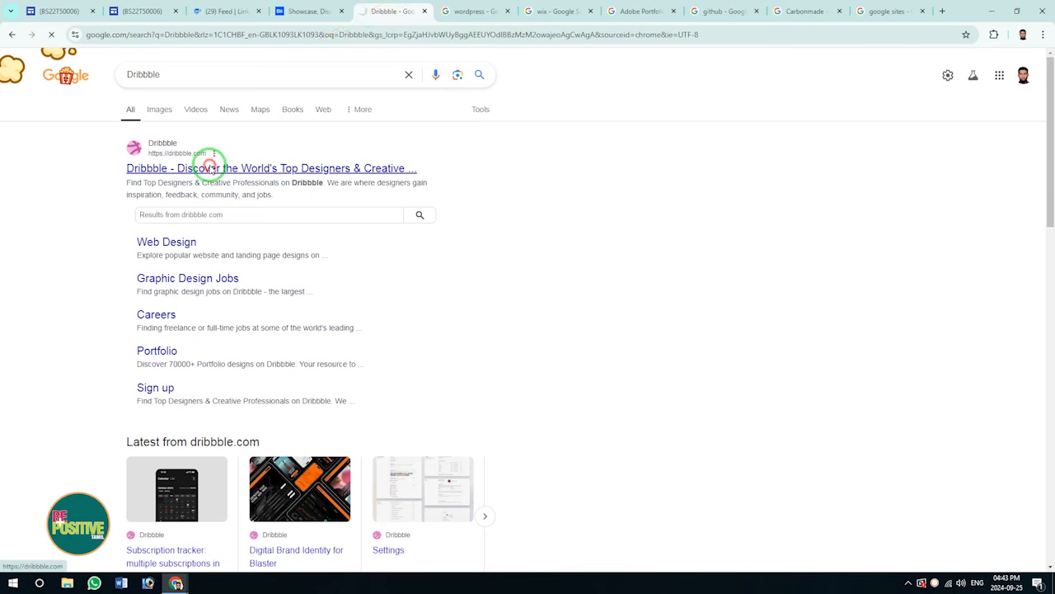
click(216, 168)
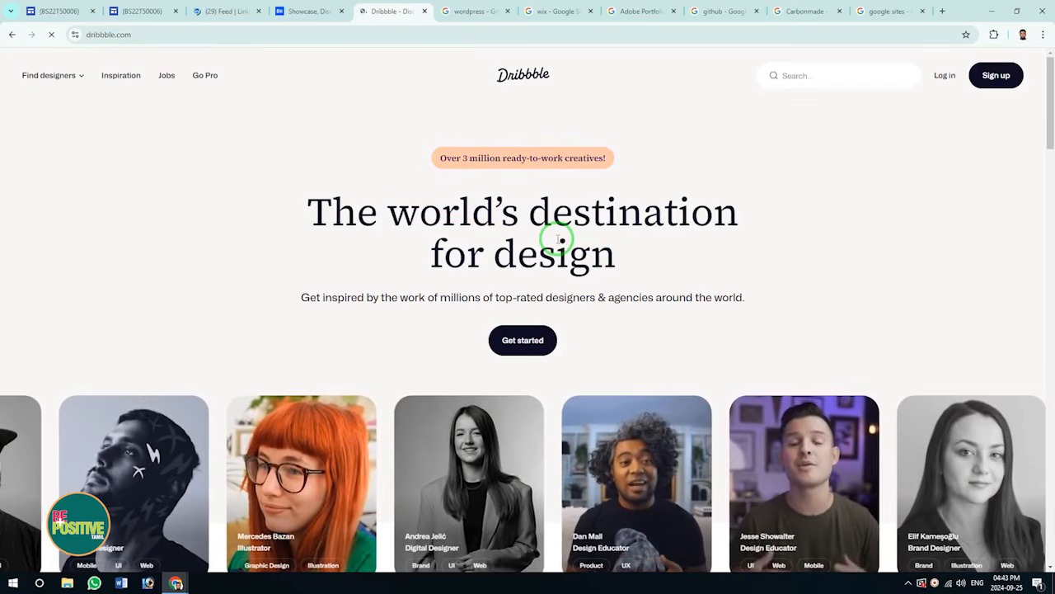
scroll(558, 240, down, 4)
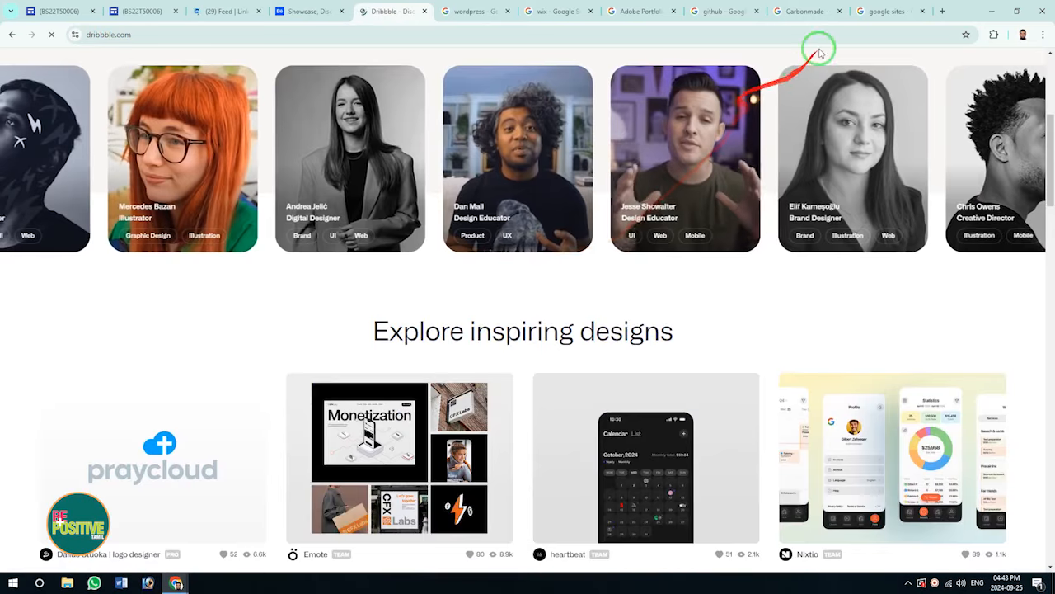
click(465, 7)
click(192, 167)
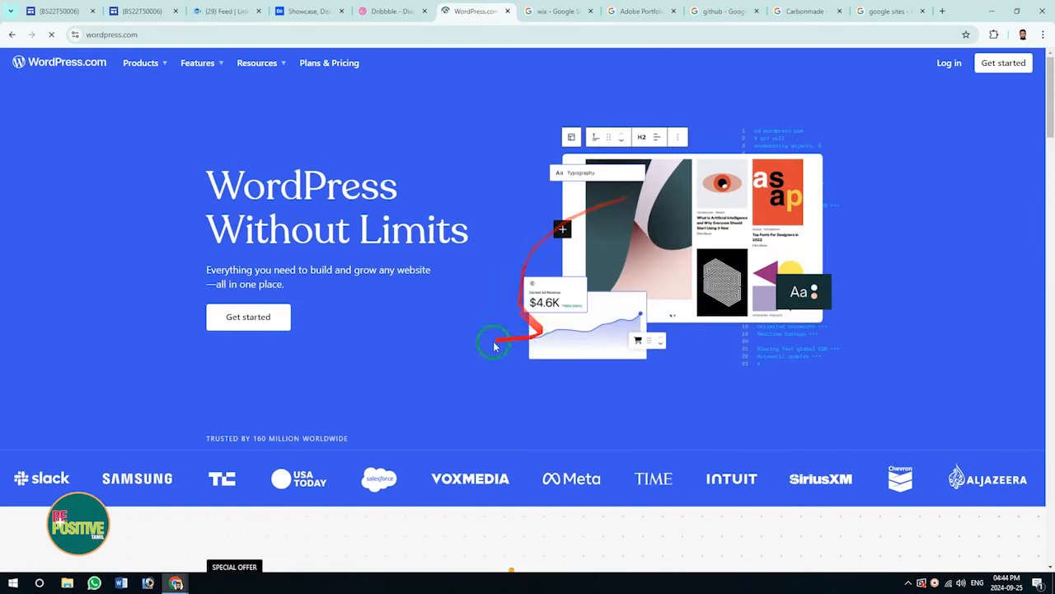
Open the Wix.com and Adobe Portfolio sites from their search results.
click(548, 11)
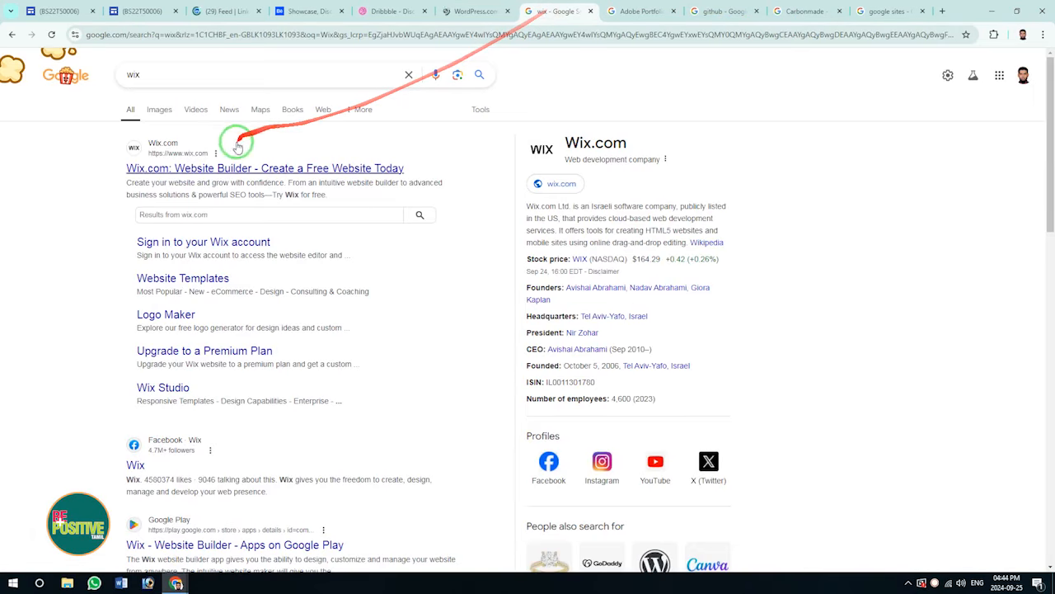
click(178, 170)
scroll(635, 243, down, 3)
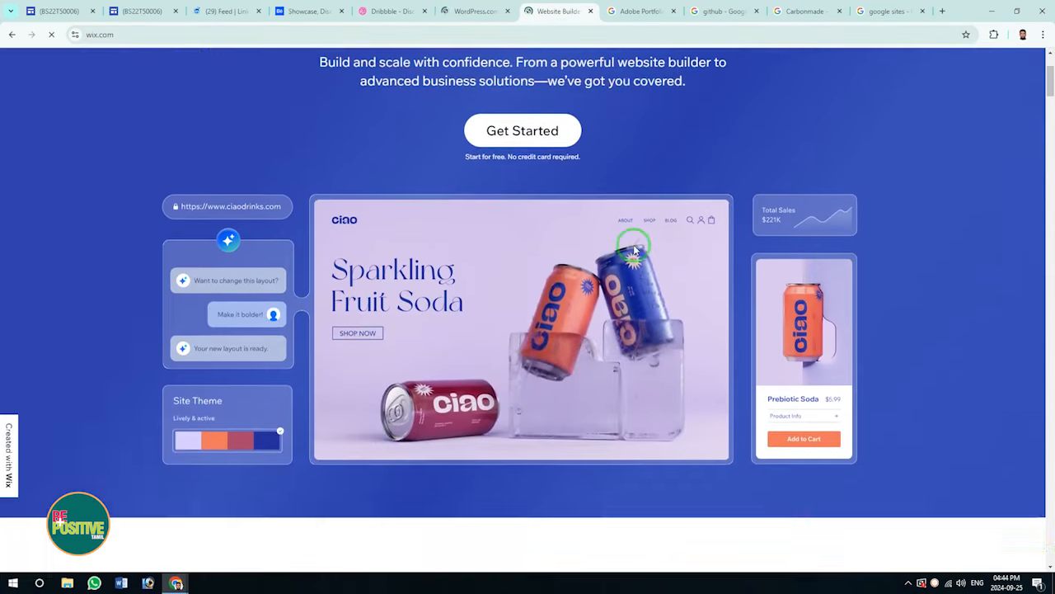
click(642, 11)
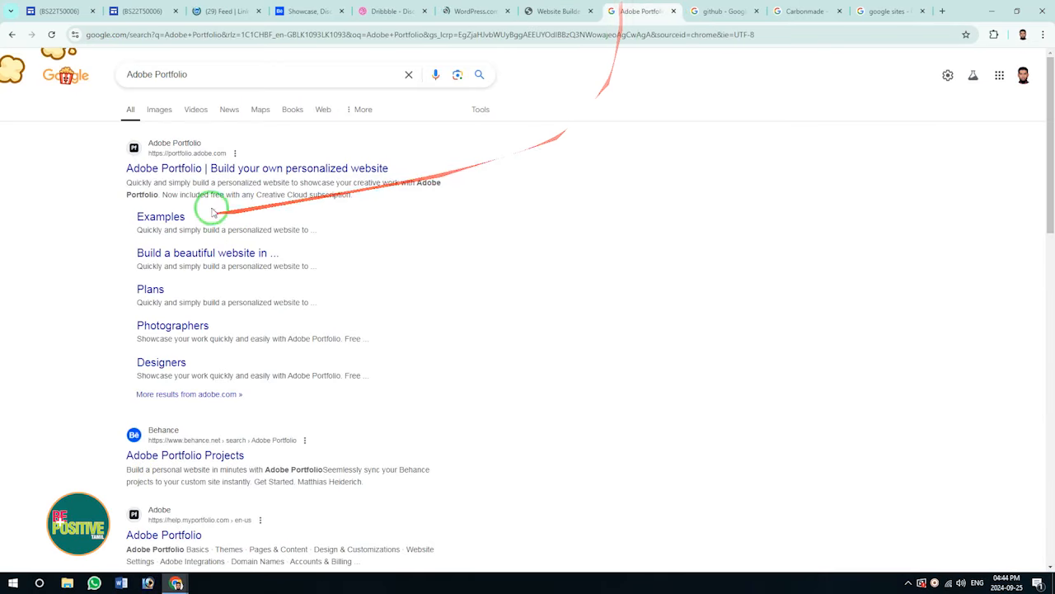
click(177, 169)
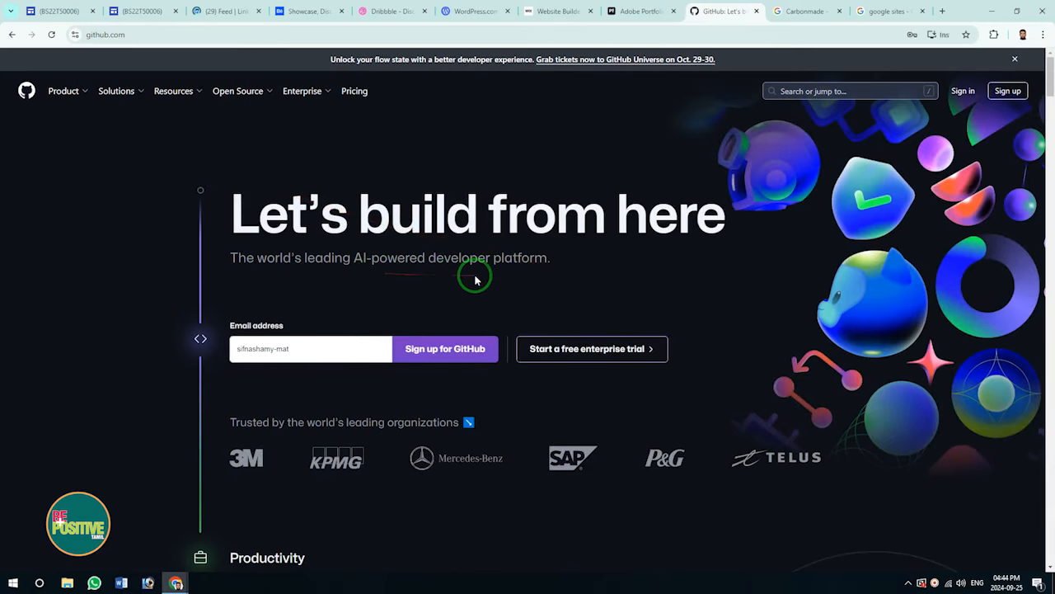
From the Carbonmade results, open the Google Sites start page.
scroll(473, 277, down, 3)
scroll(473, 278, up, 3)
click(800, 12)
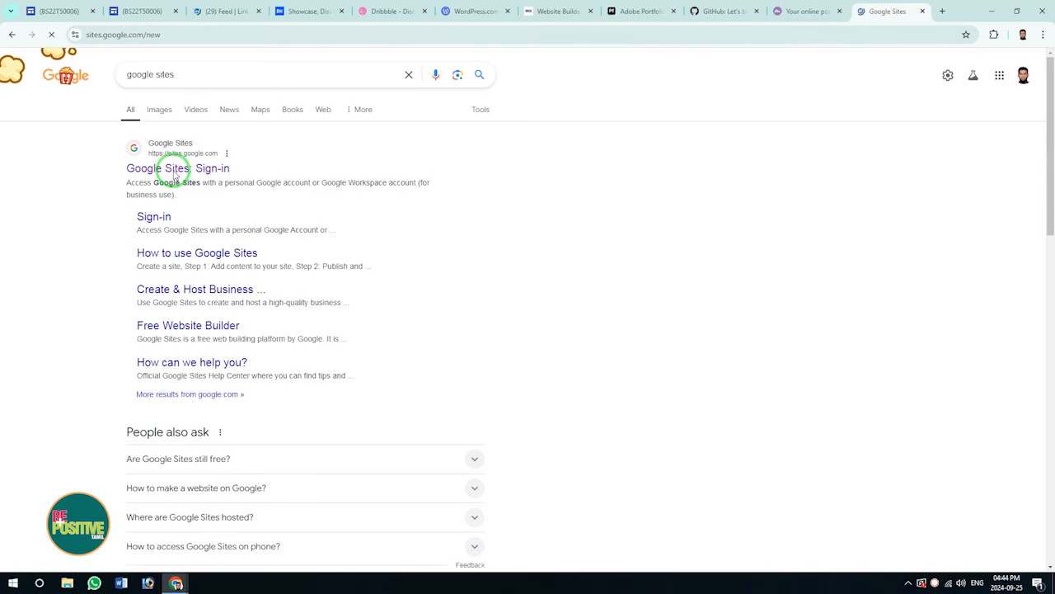
click(173, 173)
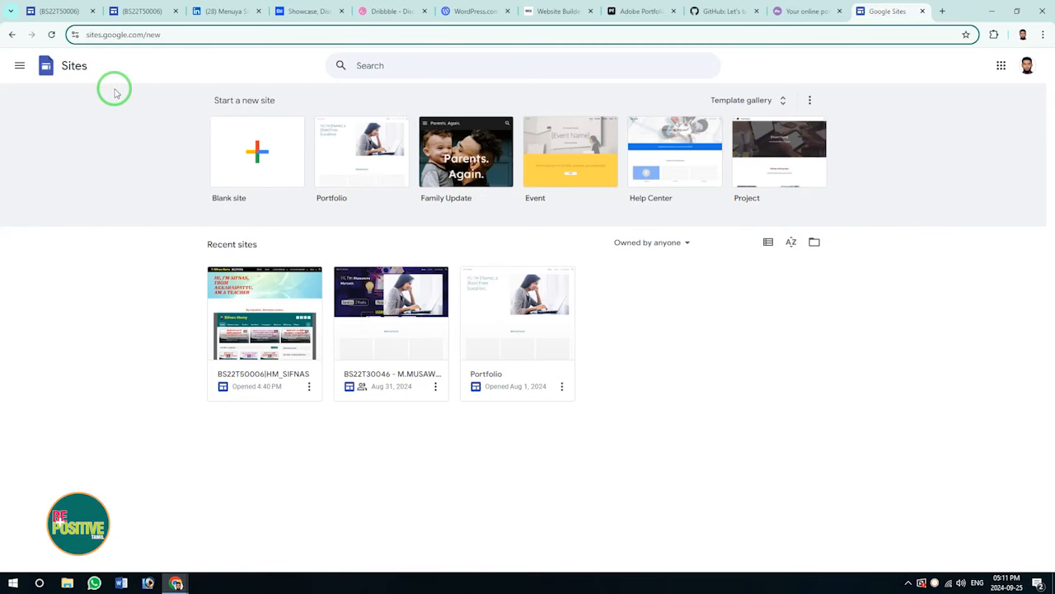
Open a new Chrome tab on the Google start page, glancing at the account panel.
click(943, 11)
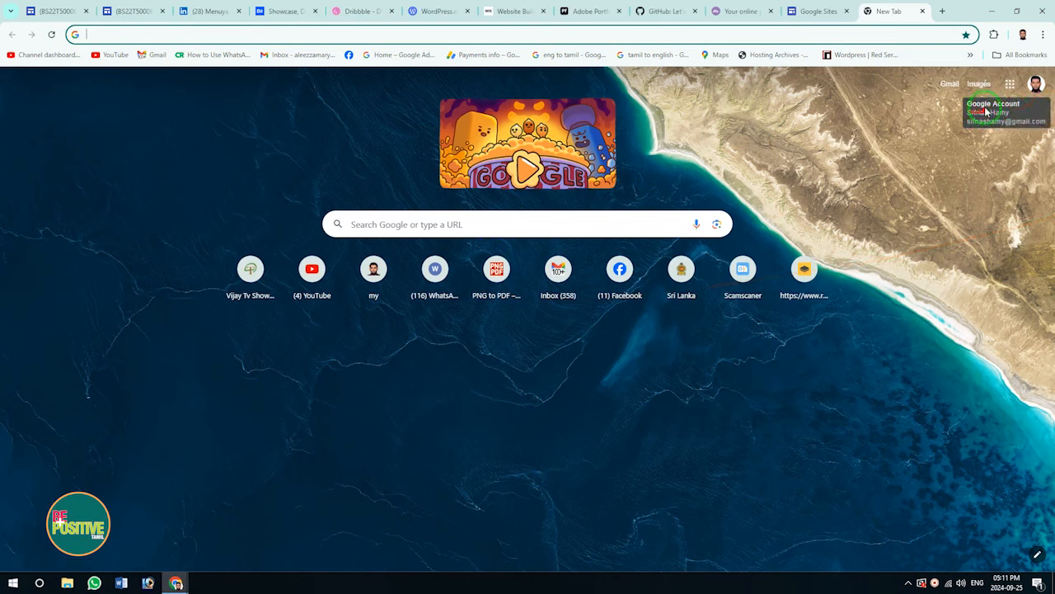
click(1036, 83)
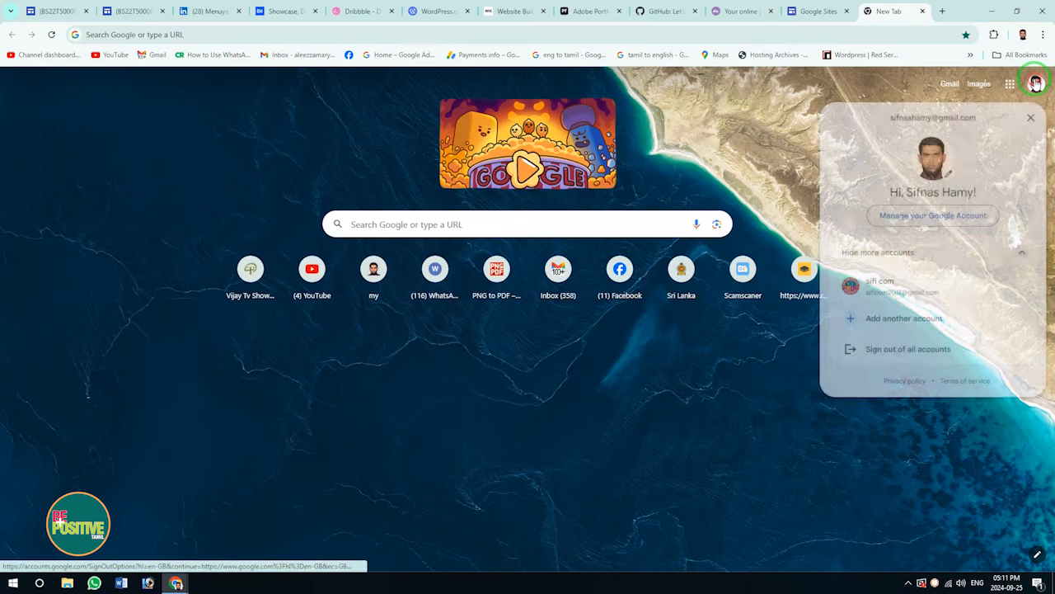
click(1032, 118)
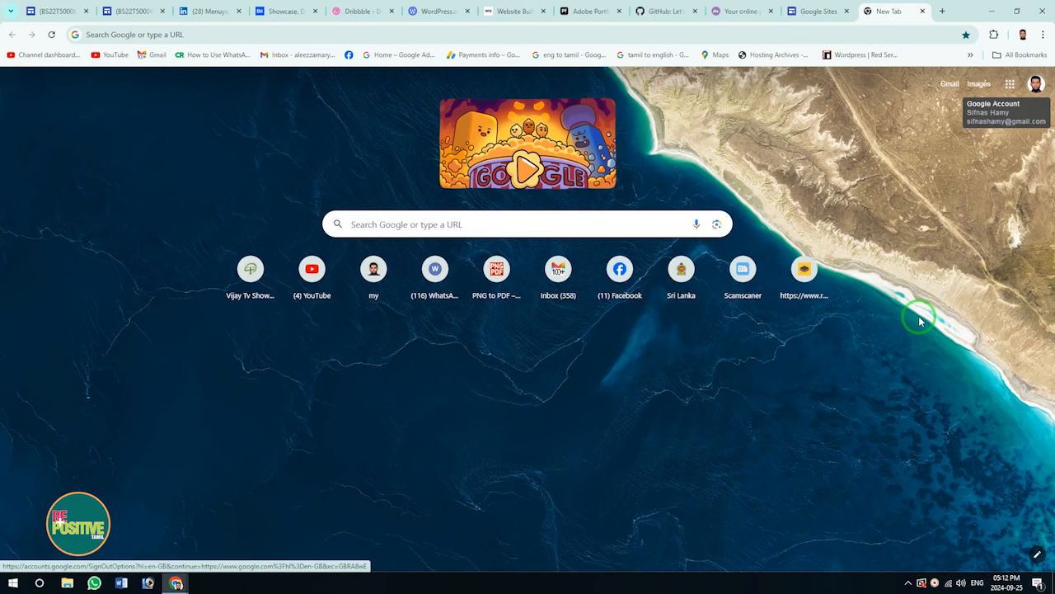
Search Google for 'google sites' from the new tab's address bar.
click(97, 35)
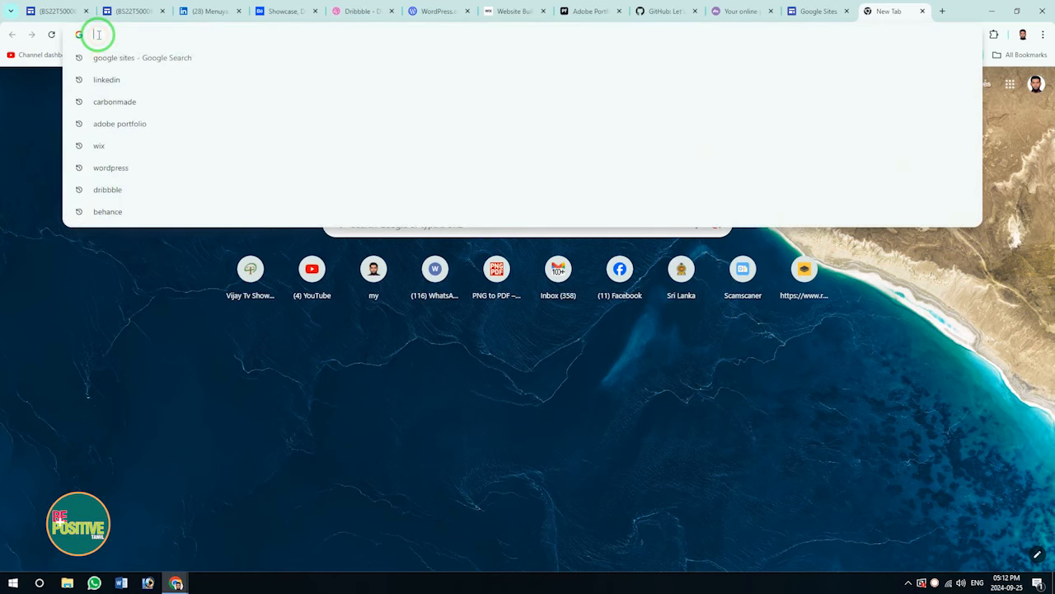
text(google s)
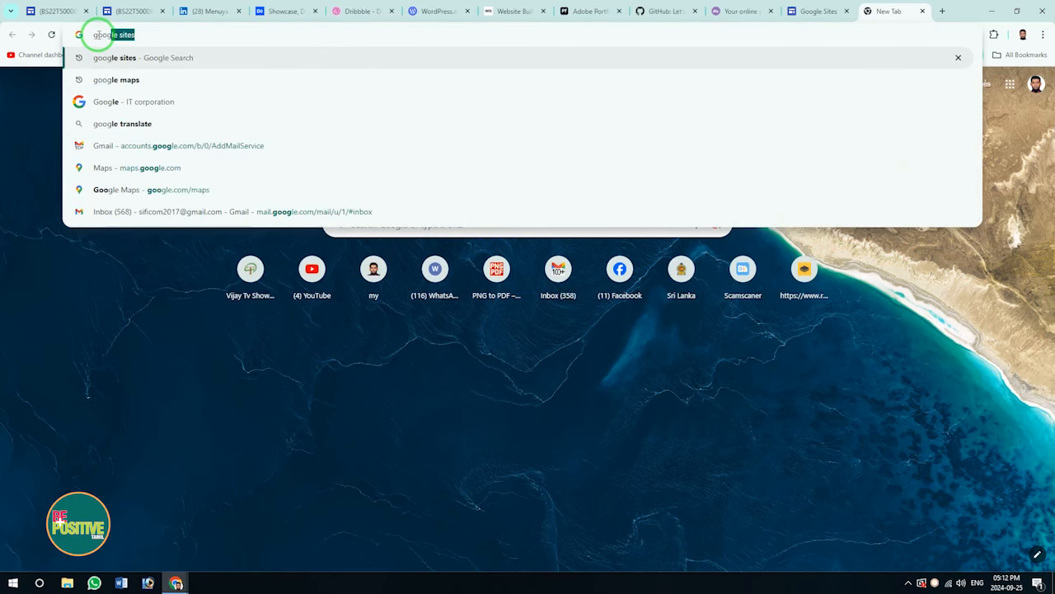
text(ites)
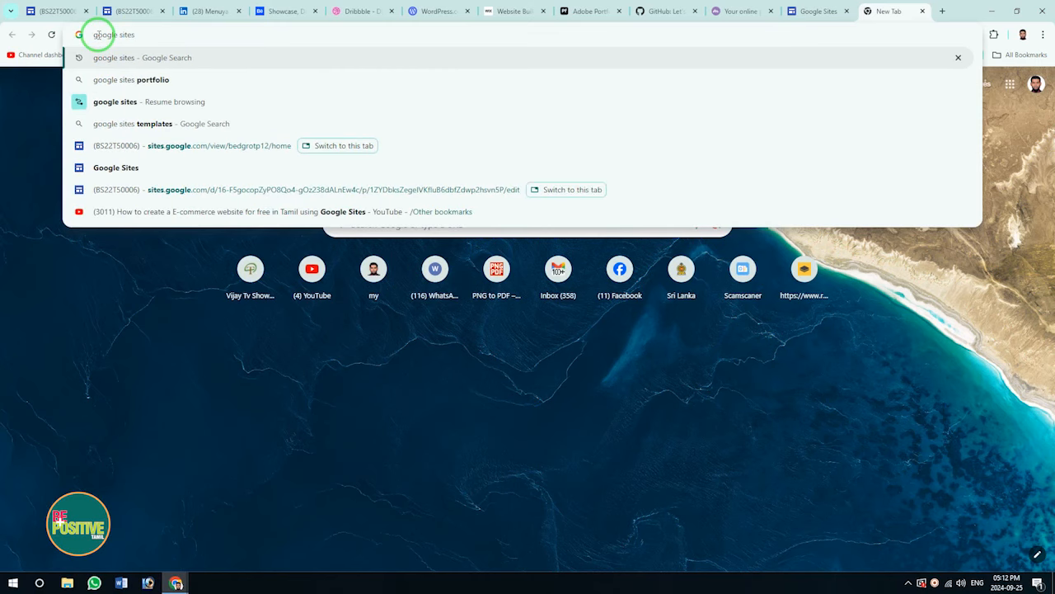
key(Return)
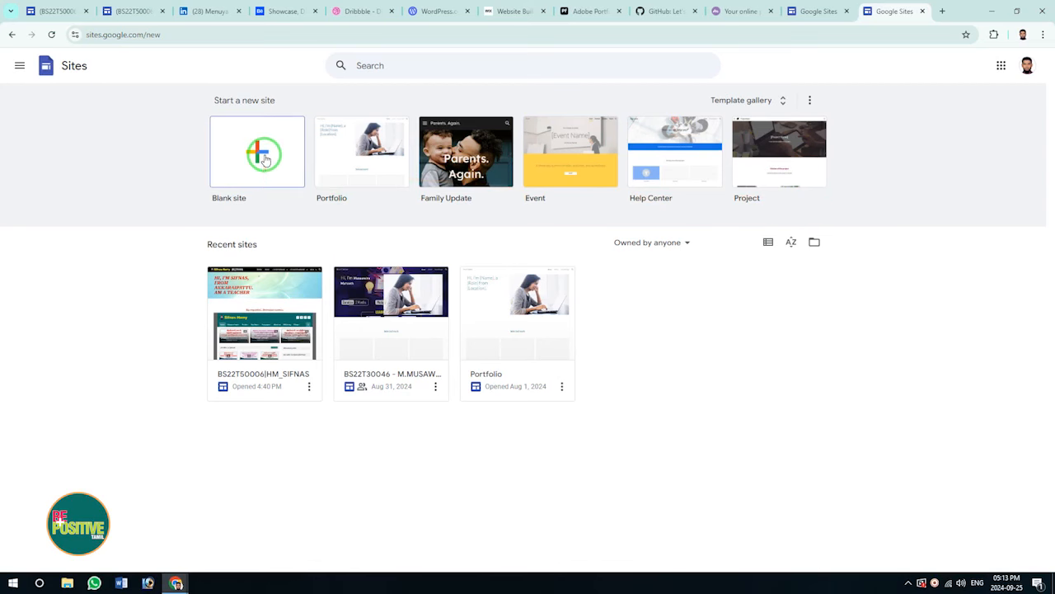
Open the recent portfolio site in the editor and copy its published site link.
click(276, 286)
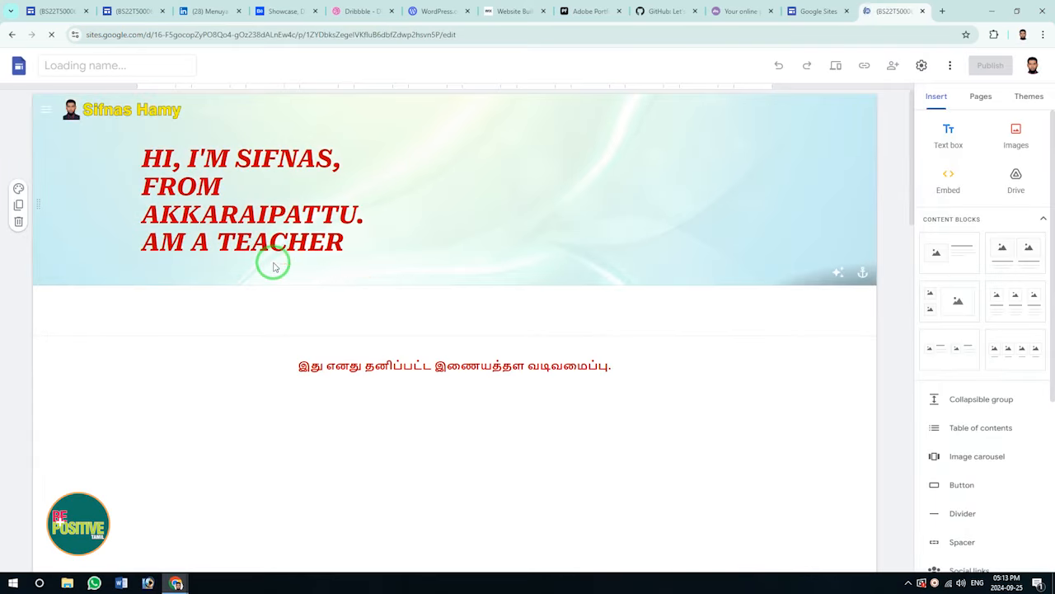
scroll(272, 263, down, 1)
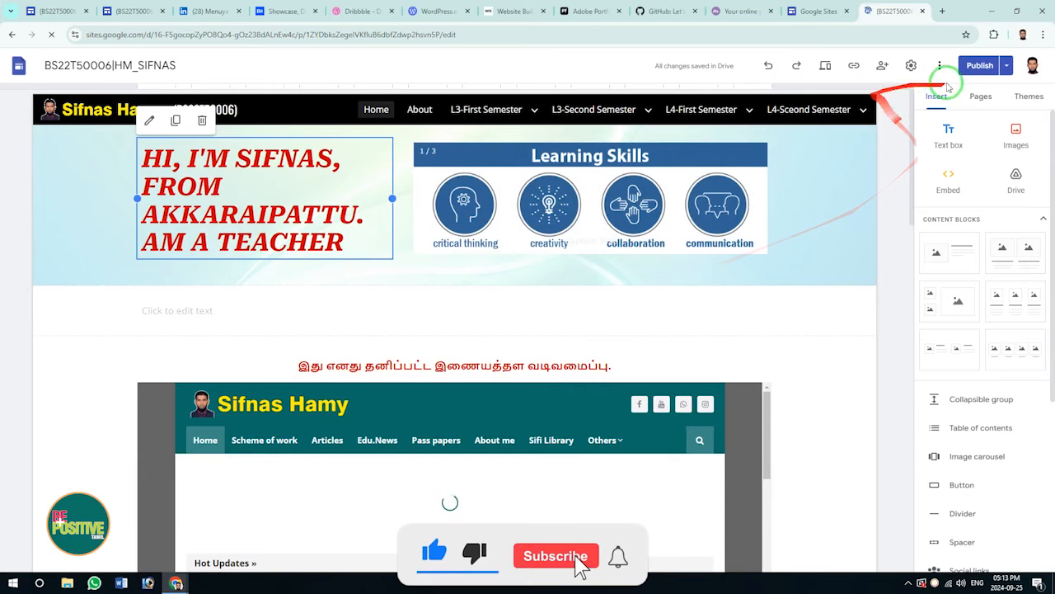
click(854, 66)
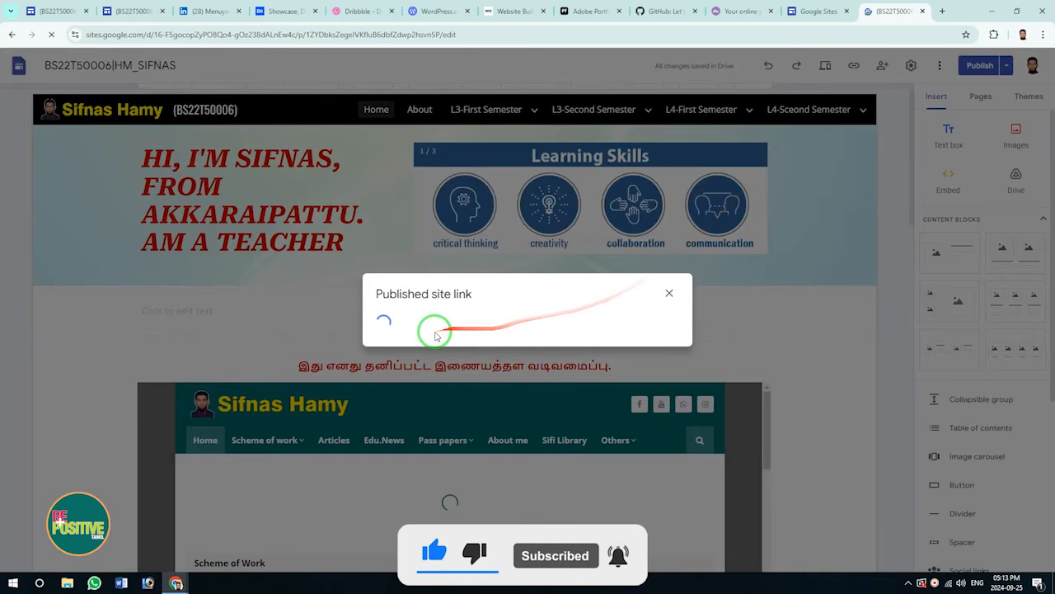
click(637, 317)
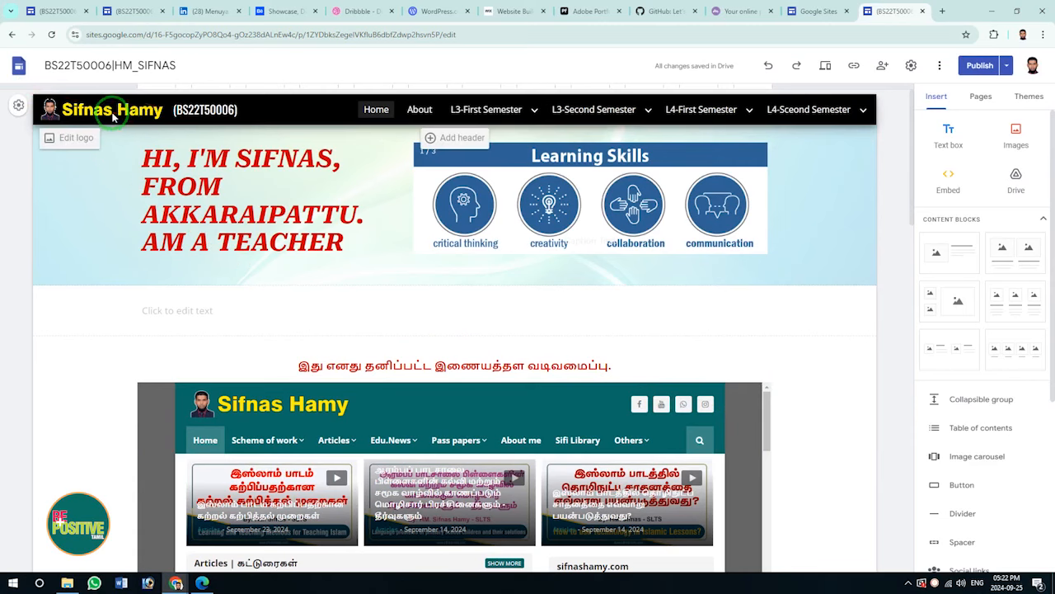
Inspect the nav menus, the red banner intro text and the Learning Skills carousel.
mouse_move(480, 110)
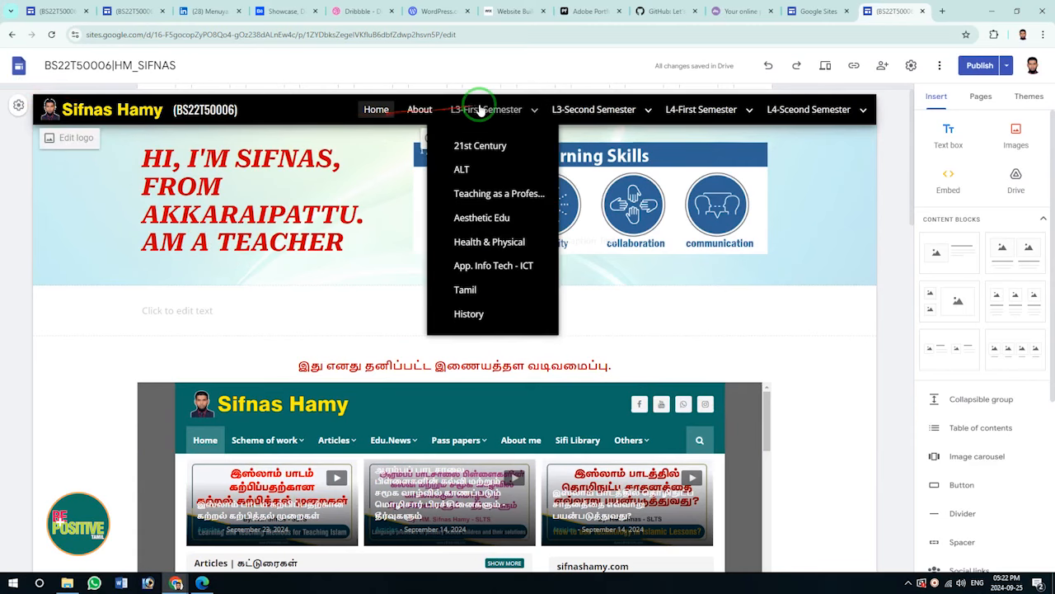
mouse_move(624, 116)
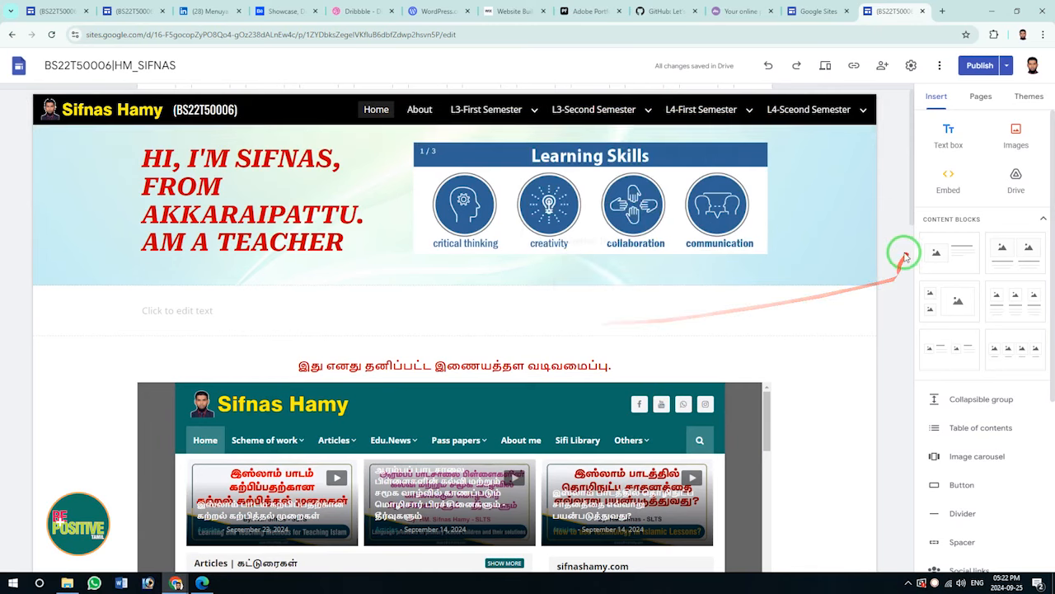
click(305, 137)
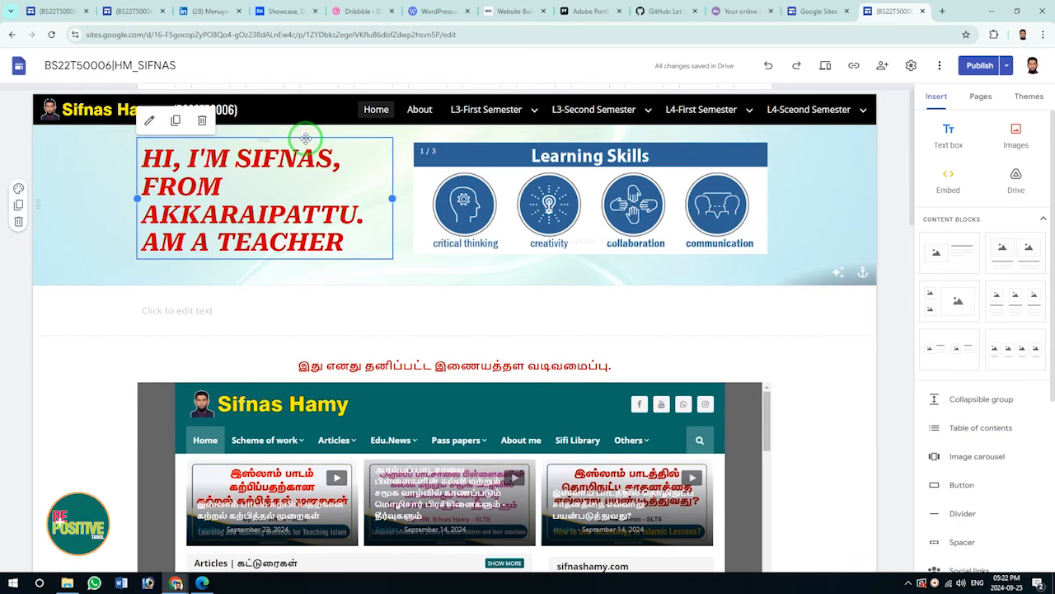
click(538, 138)
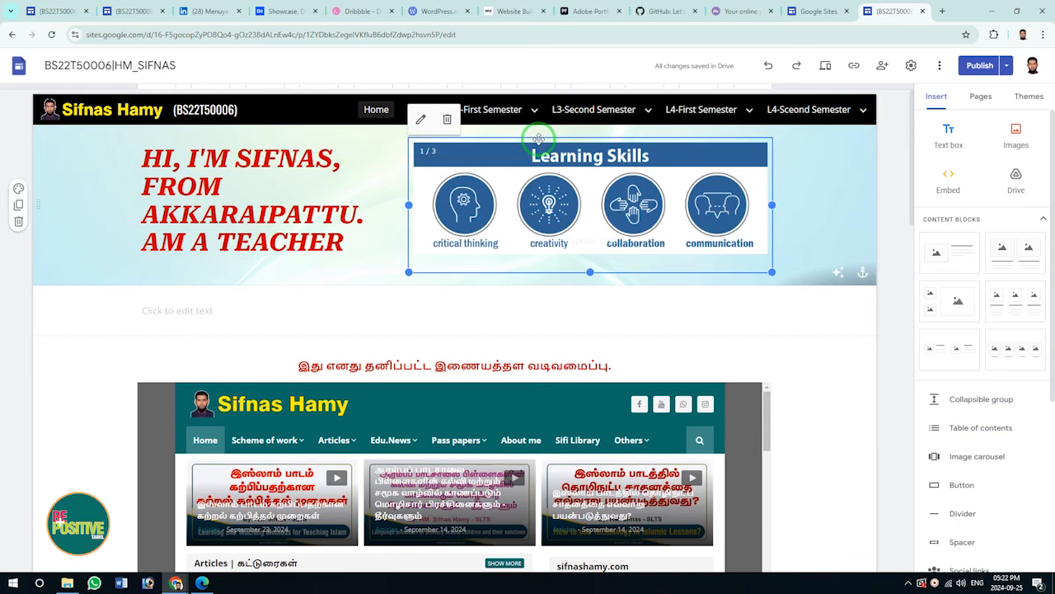
scroll(234, 325, down, 4)
drag(766, 180, 765, 194)
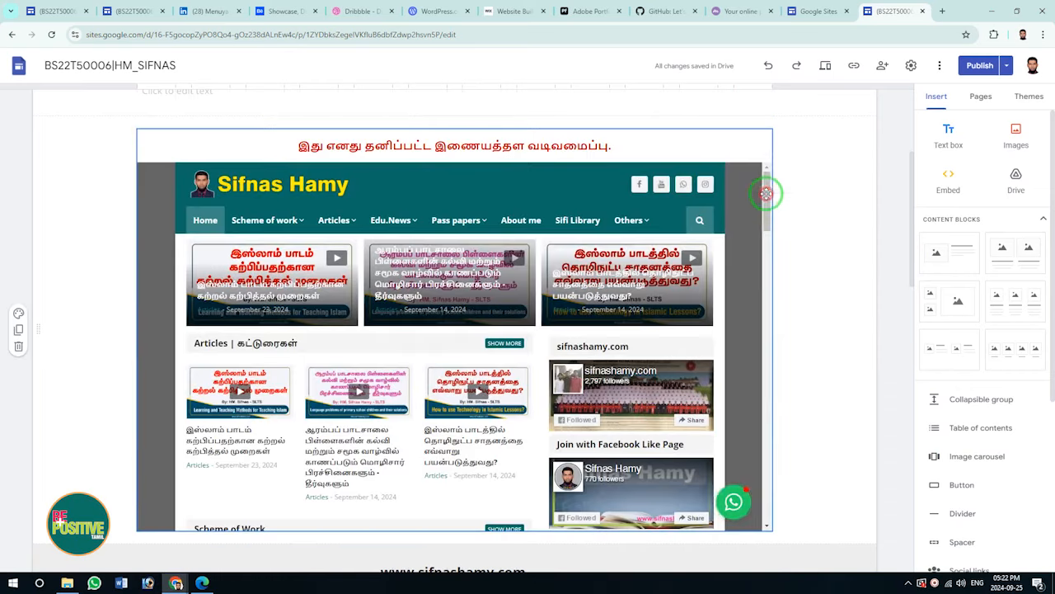
scroll(484, 370, down, 6)
click(484, 187)
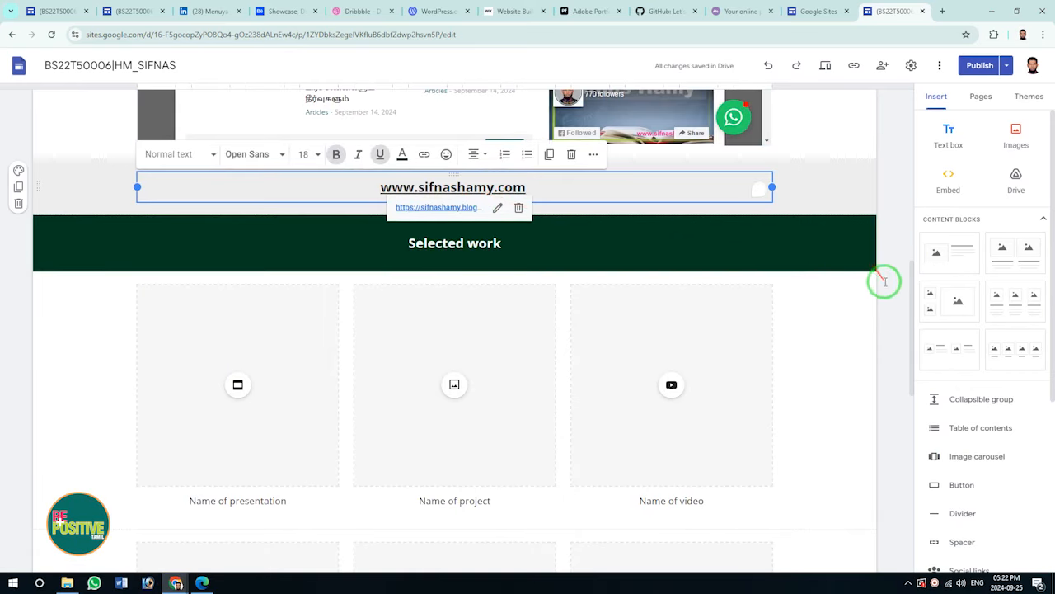
scroll(662, 414, down, 6)
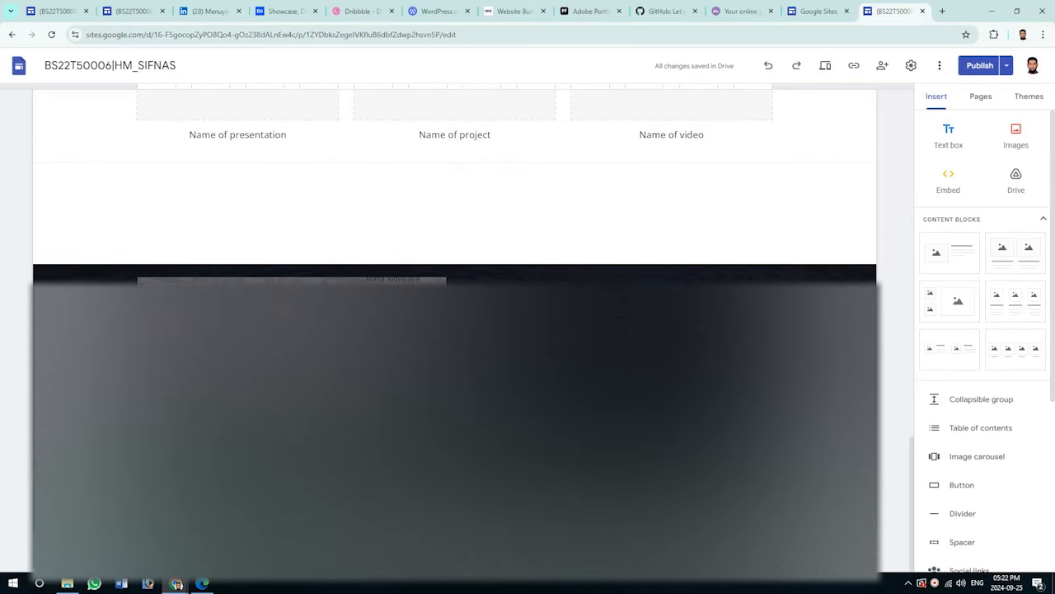
click(889, 379)
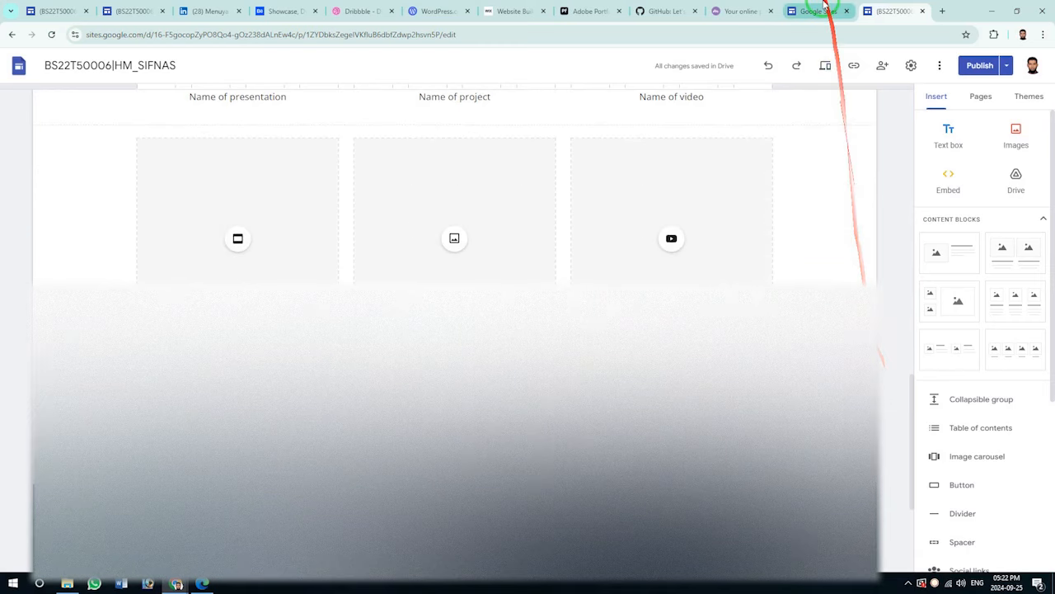
click(814, 10)
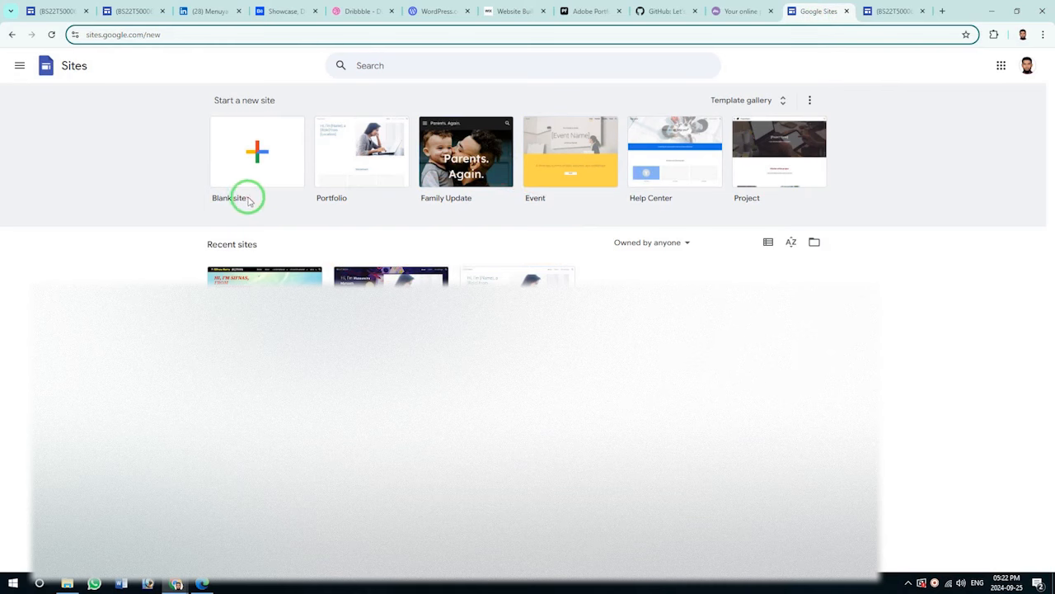
Create a blank site and delete its default 'Your page title' header.
click(263, 157)
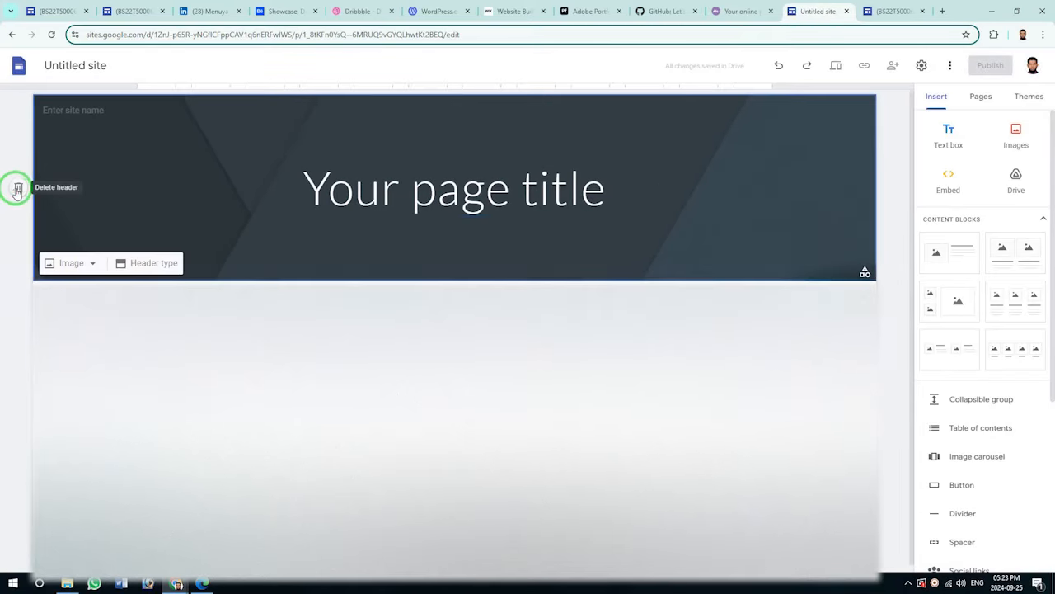
click(16, 188)
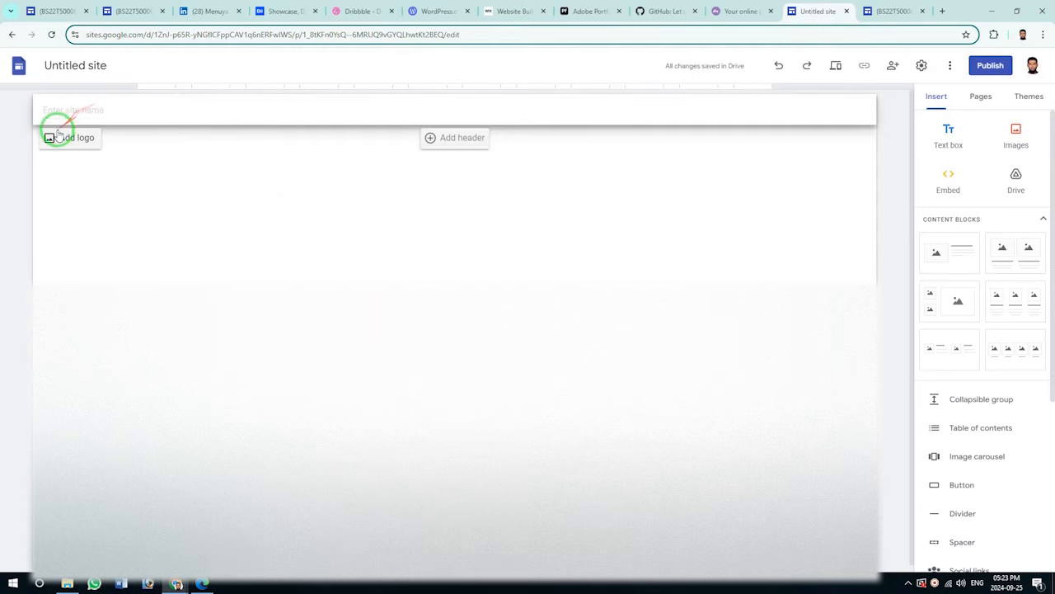
Upload the owner's photo-and-name logo image via the Brand images settings.
click(78, 140)
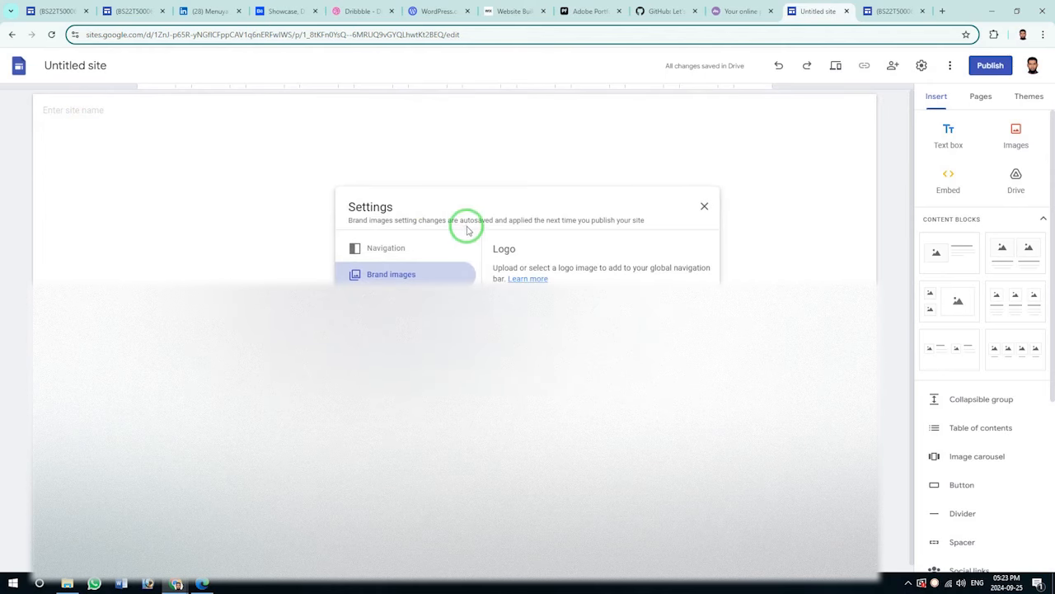
click(702, 207)
click(69, 140)
click(520, 303)
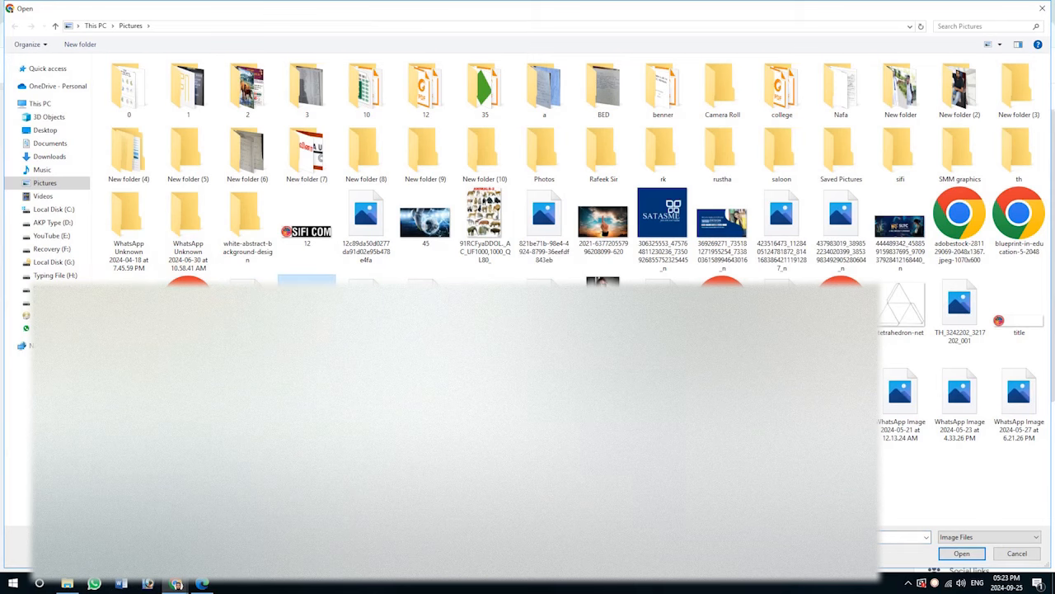
click(963, 554)
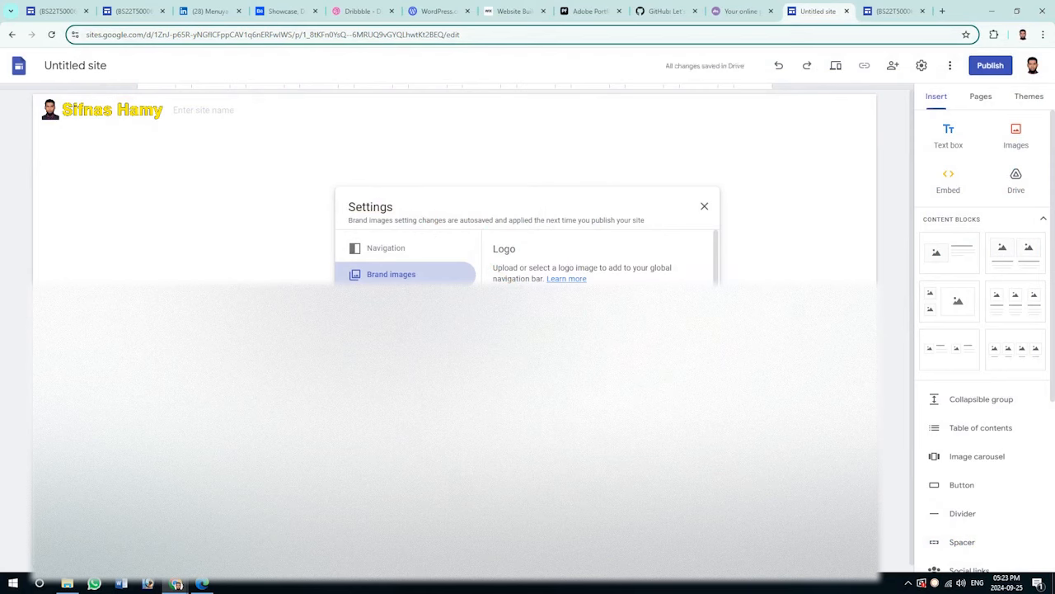
scroll(600, 330, down, 3)
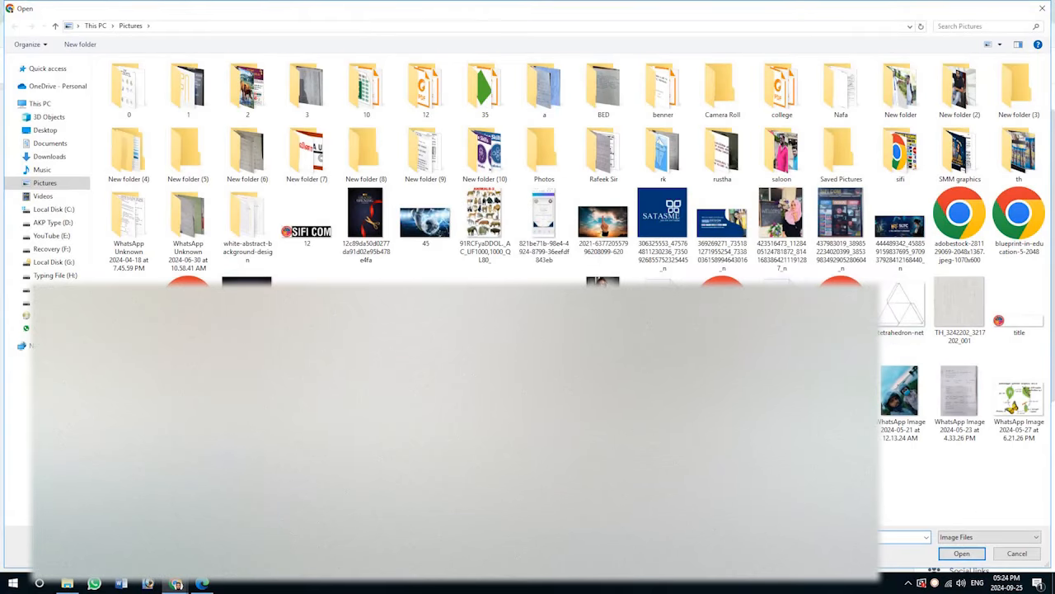
click(960, 551)
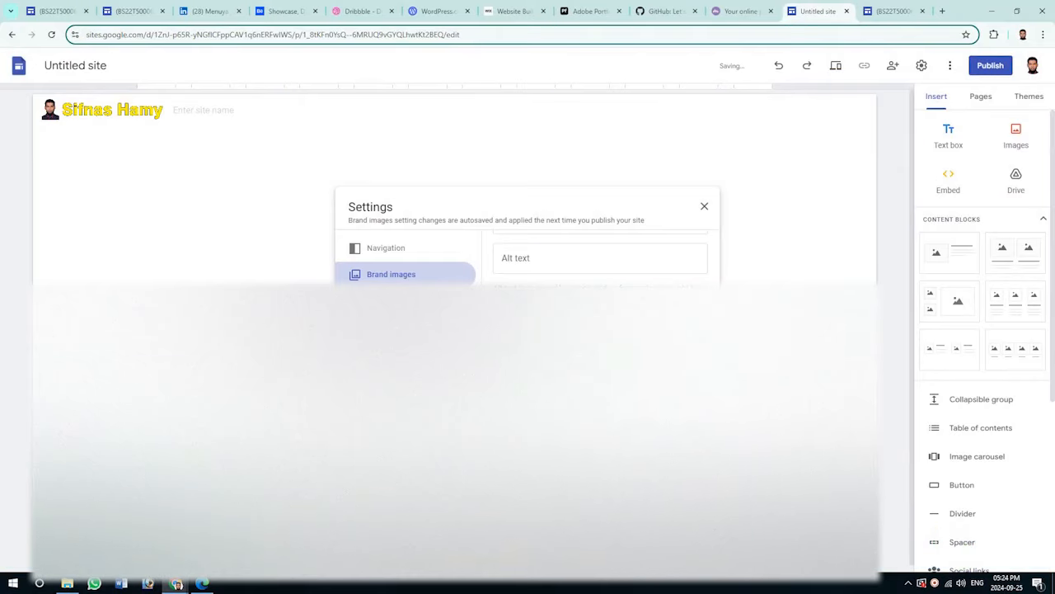
click(704, 206)
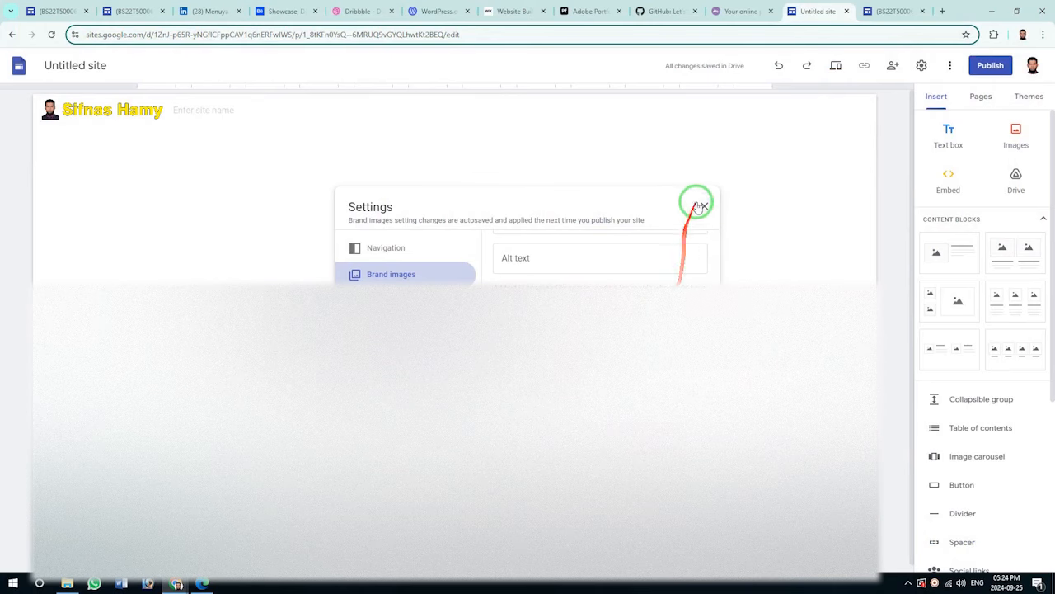
Set the site name to the owner's registration code and add a header banner titled Home.
click(705, 203)
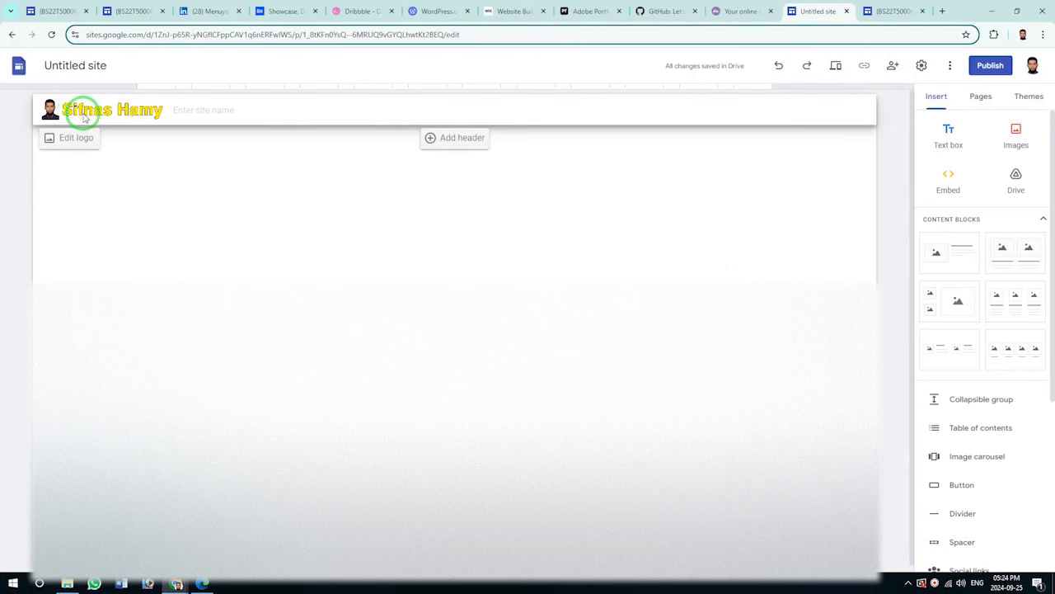
click(191, 107)
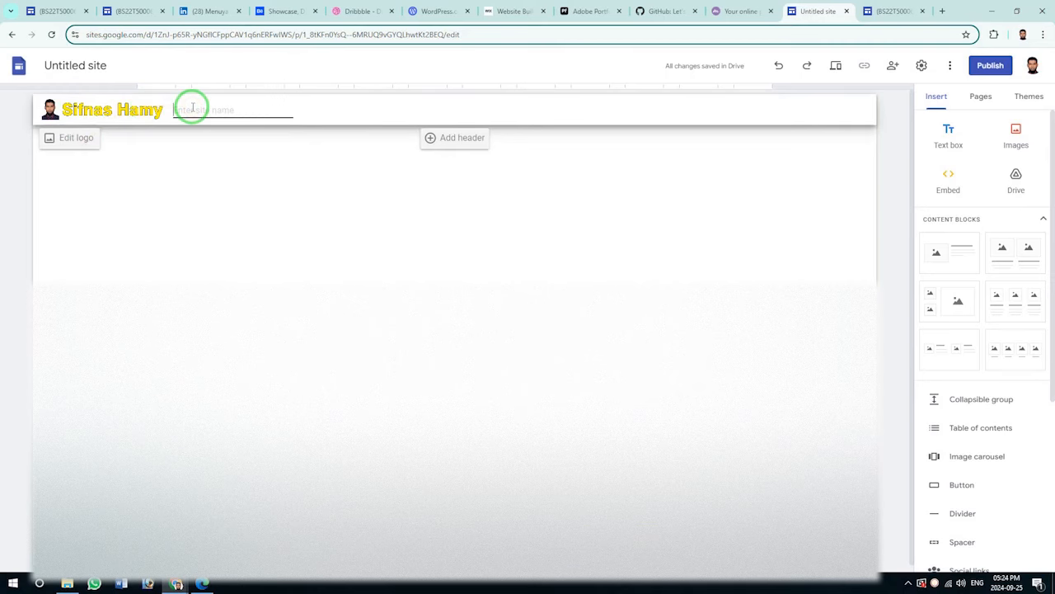
click(377, 275)
click(443, 130)
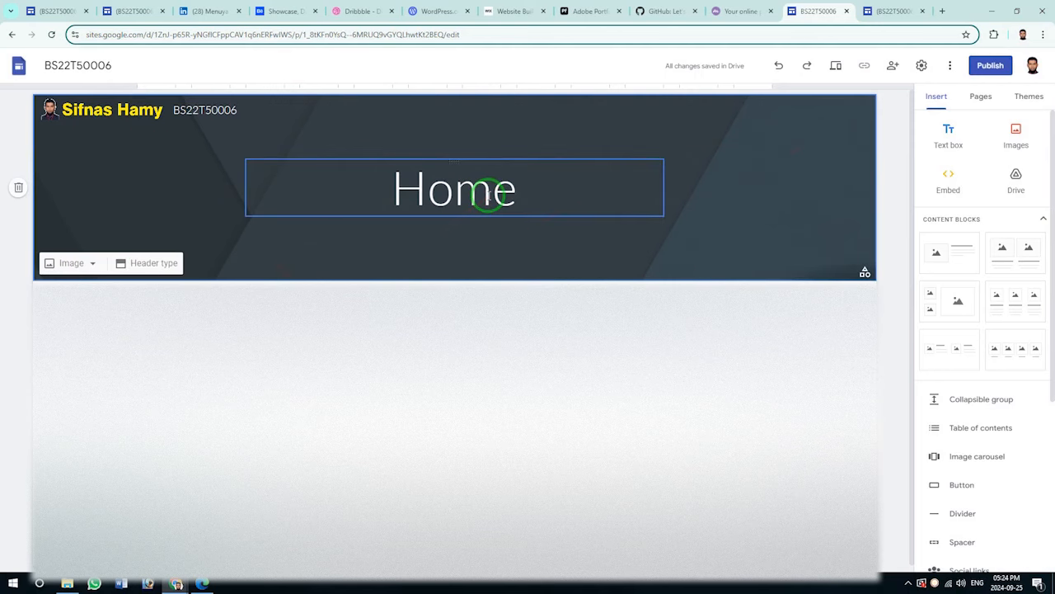
Try the header's full-page cover and title-only layouts, returning to the banner layout.
click(83, 263)
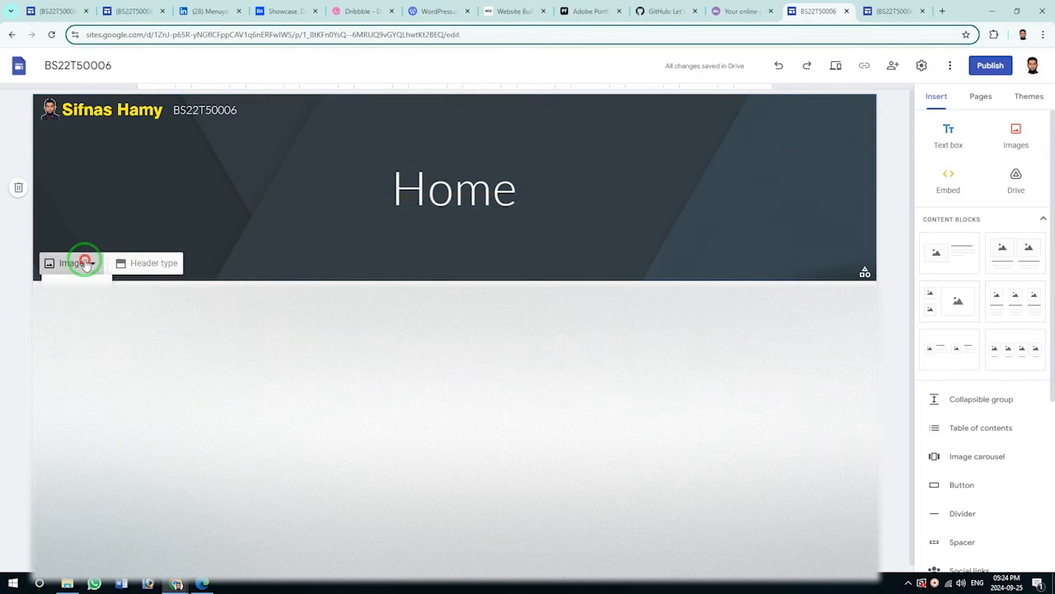
click(153, 263)
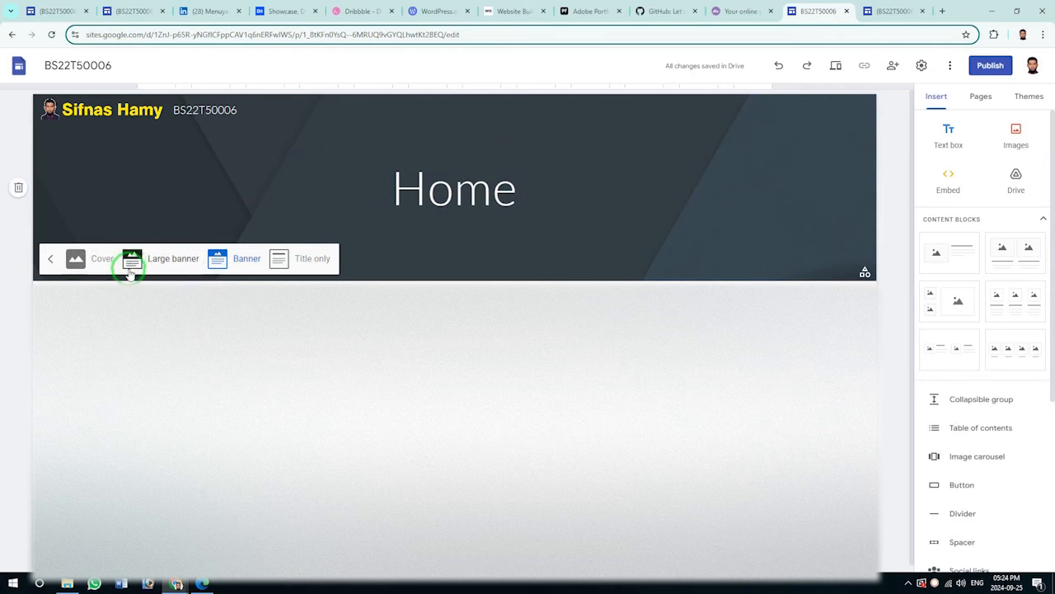
click(97, 261)
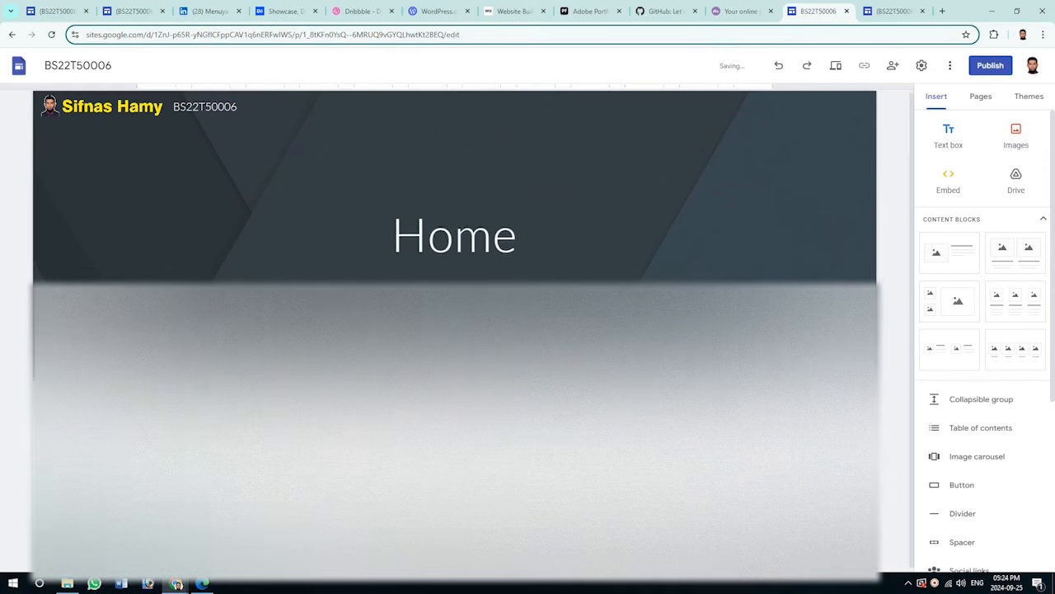
click(302, 255)
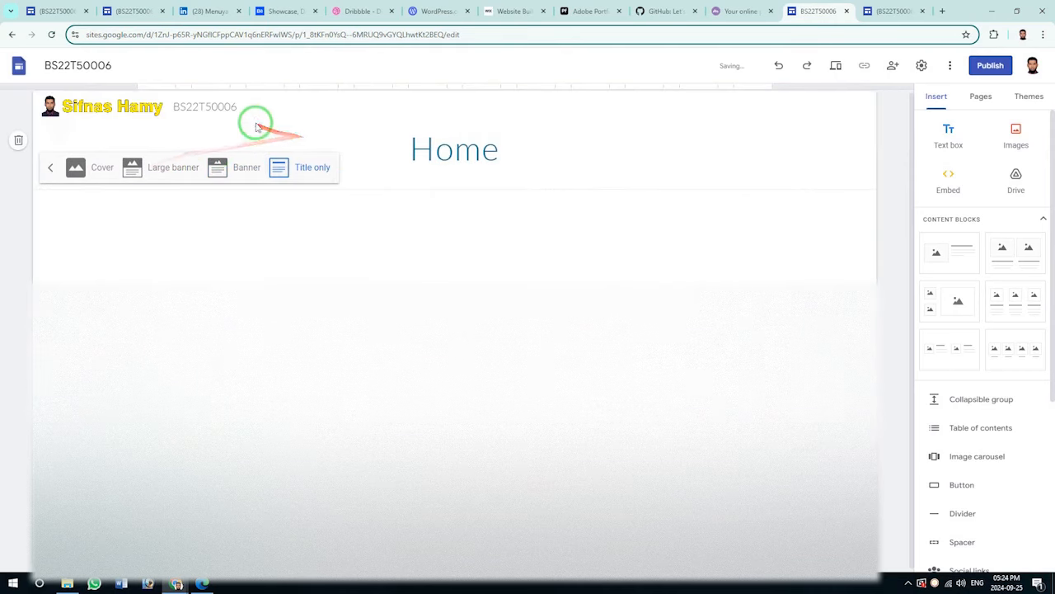
click(226, 171)
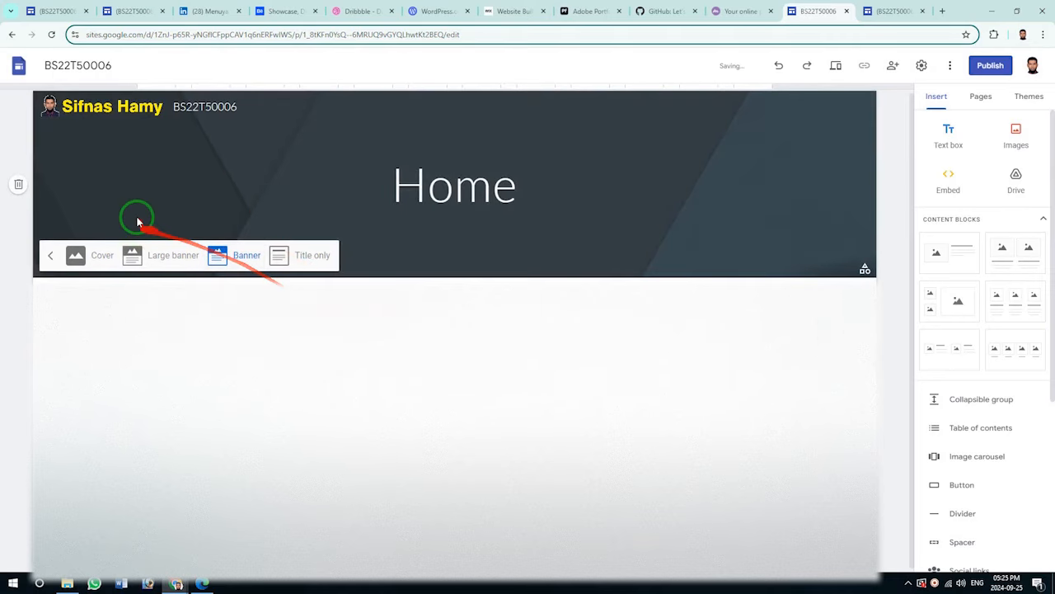
Upload the teal-green gradient picture as the header background image.
click(90, 261)
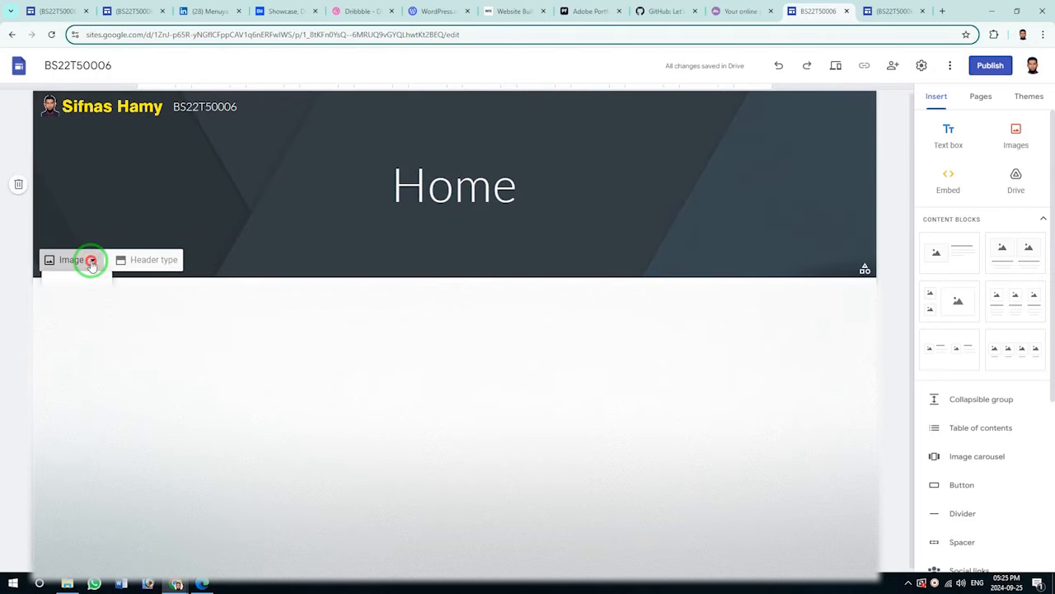
click(87, 282)
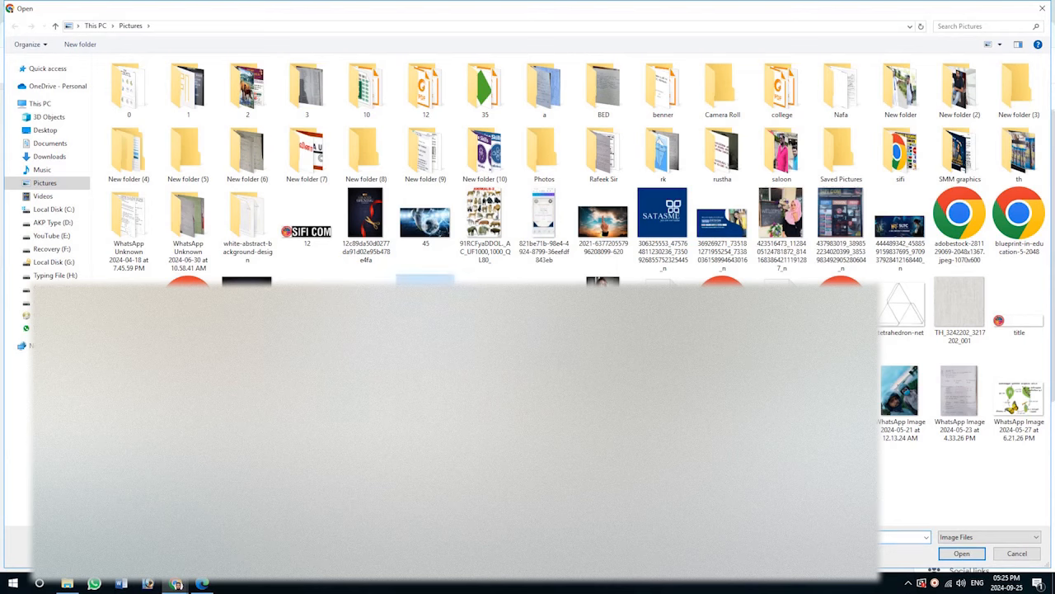
click(962, 553)
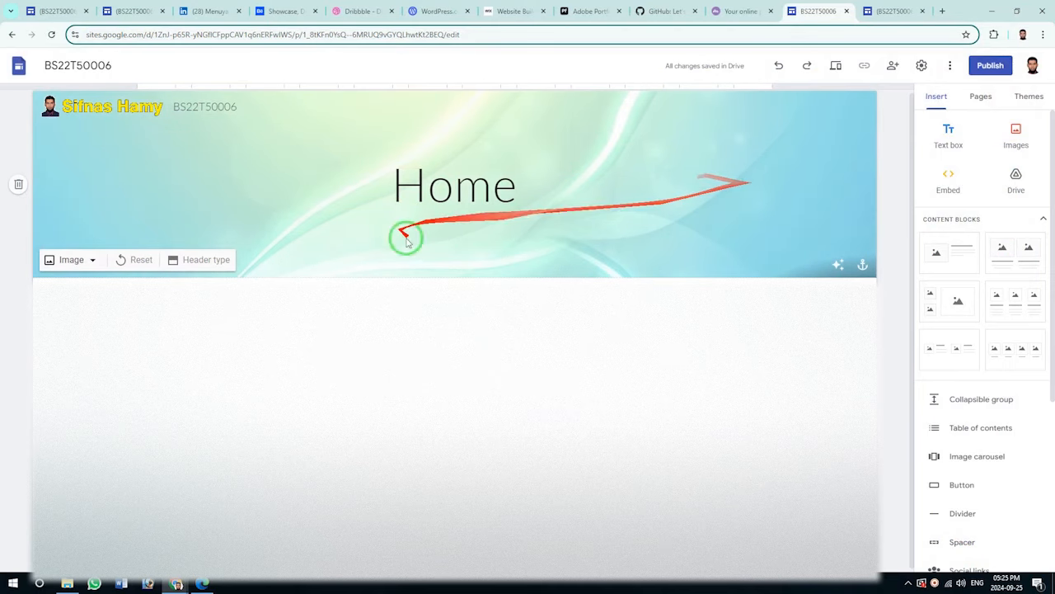
Delete the 'Home' title text box from the header banner.
click(470, 189)
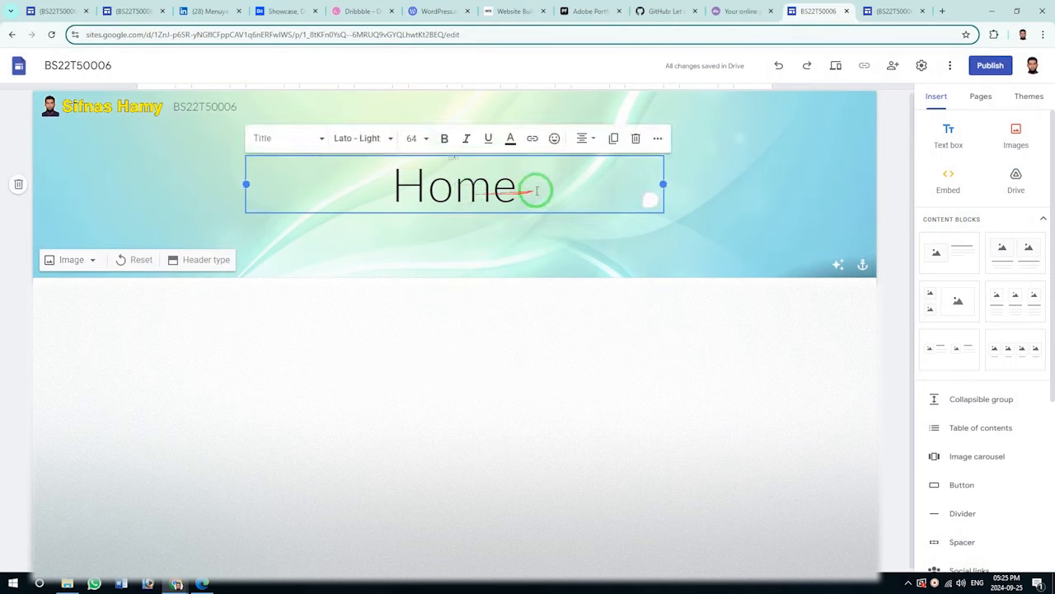
drag(537, 191, 376, 184)
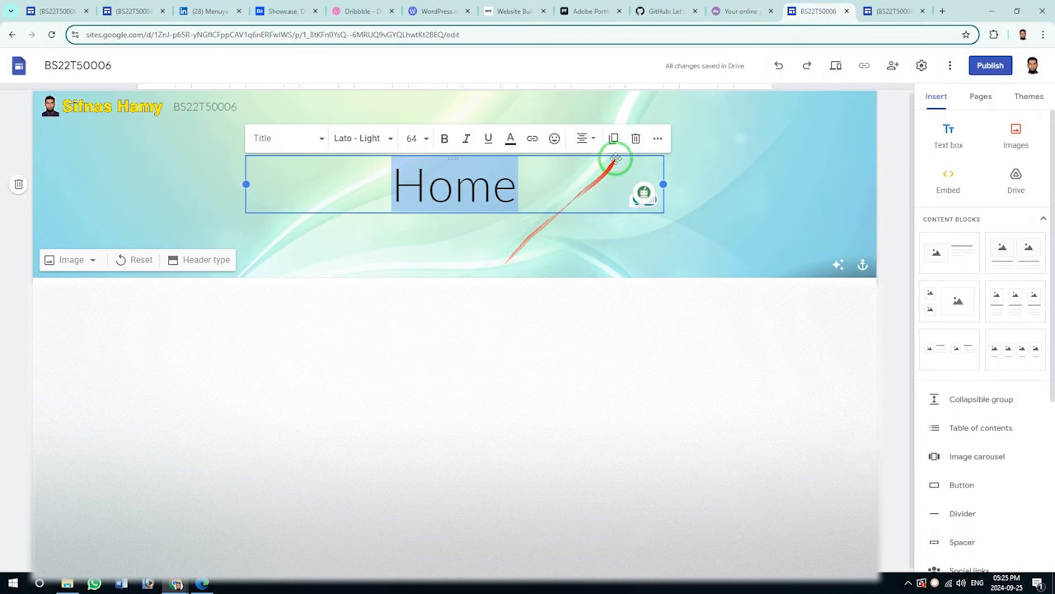
click(635, 138)
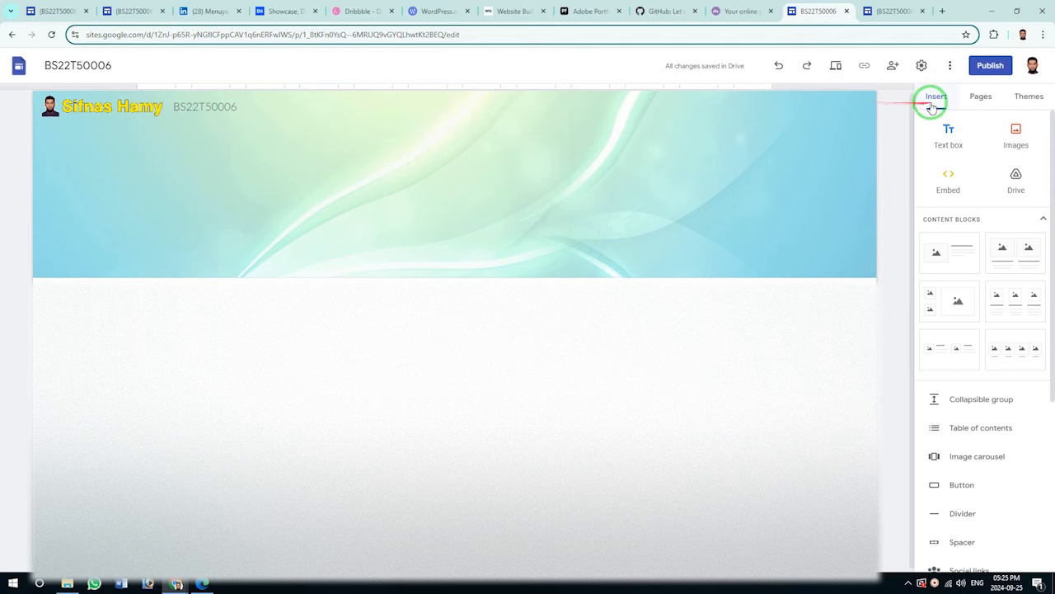
Show the site's pages list and compare with the reference site's navigation.
click(982, 98)
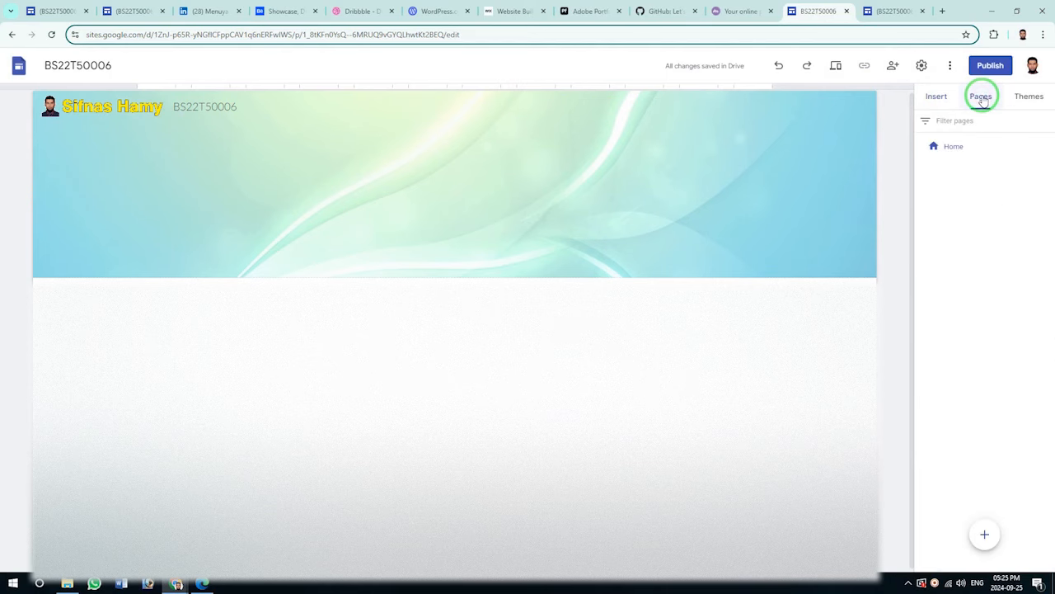
click(894, 11)
scroll(578, 206, up, 15)
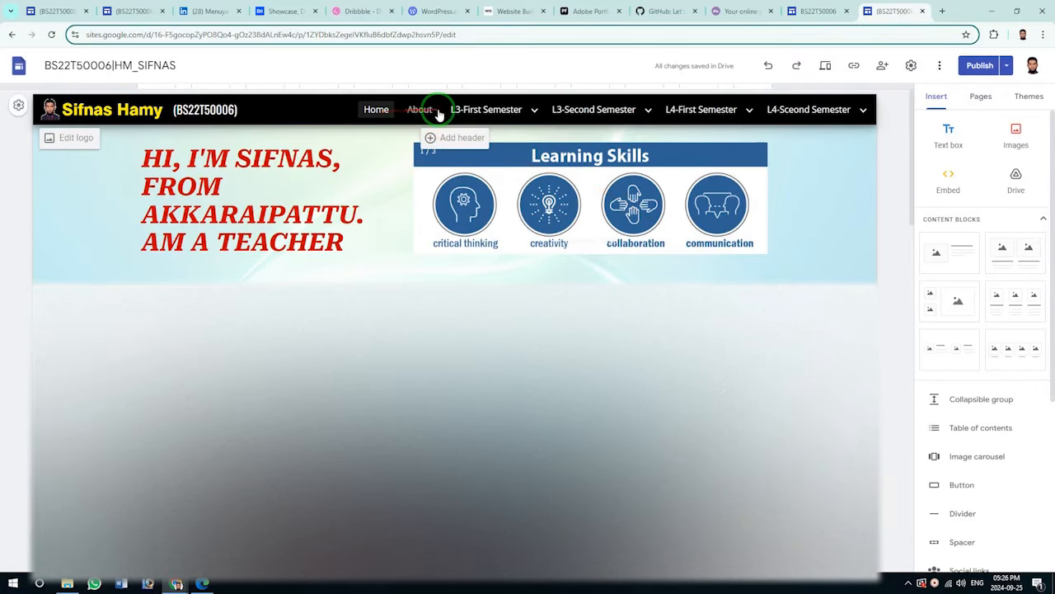
mouse_move(697, 120)
mouse_move(847, 117)
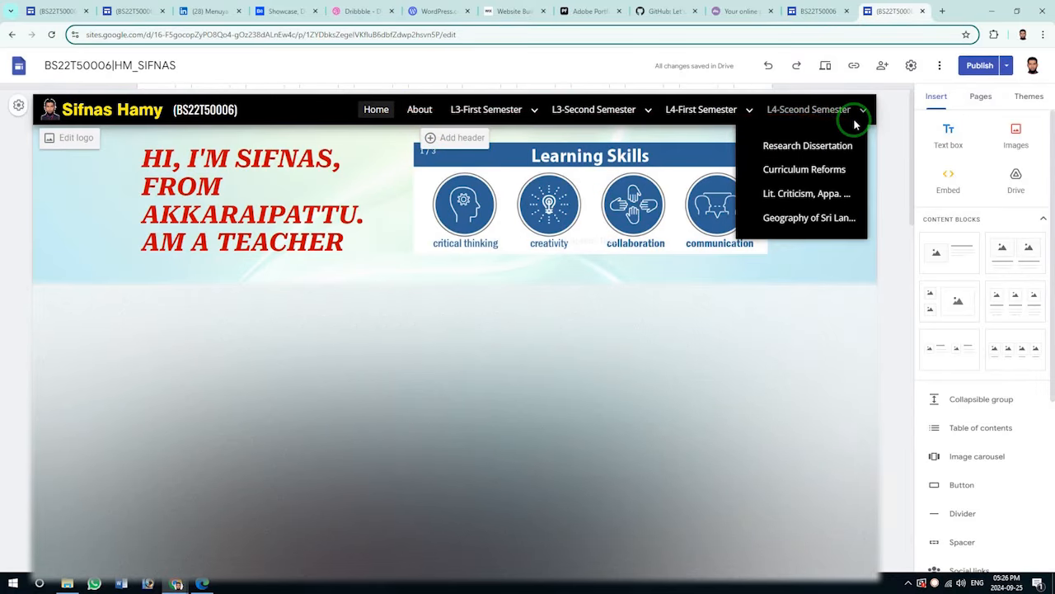
click(816, 11)
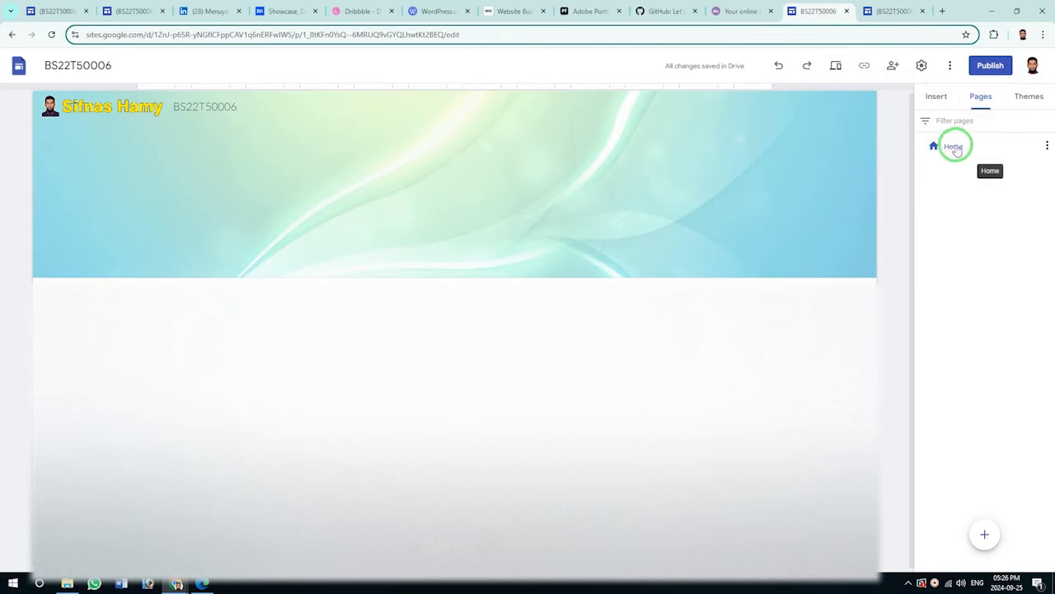
Create a new page named 'About Me', then go back to the Home page.
mouse_move(988, 537)
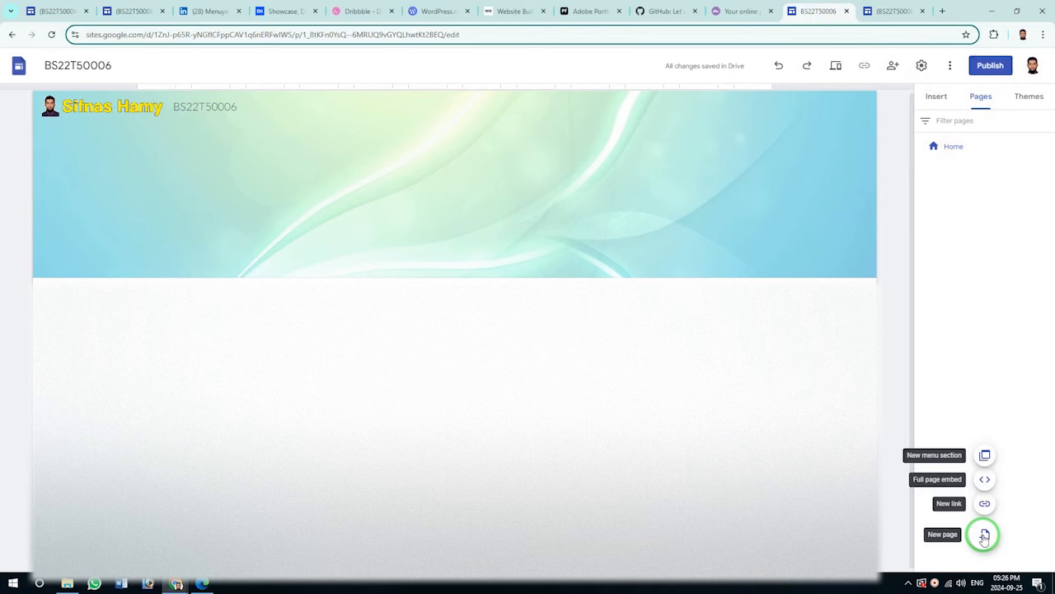
click(984, 535)
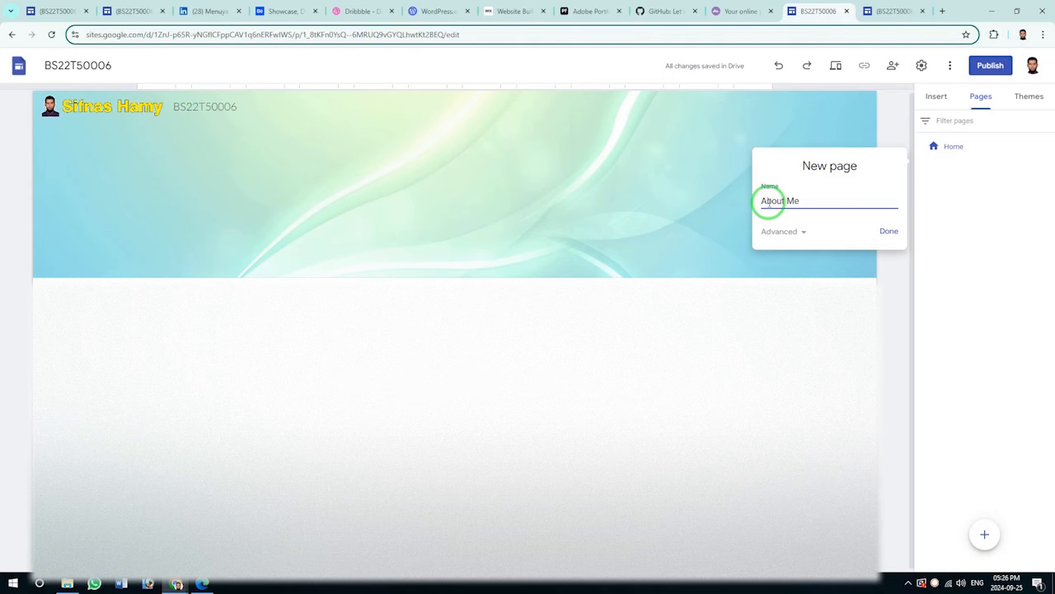
click(889, 232)
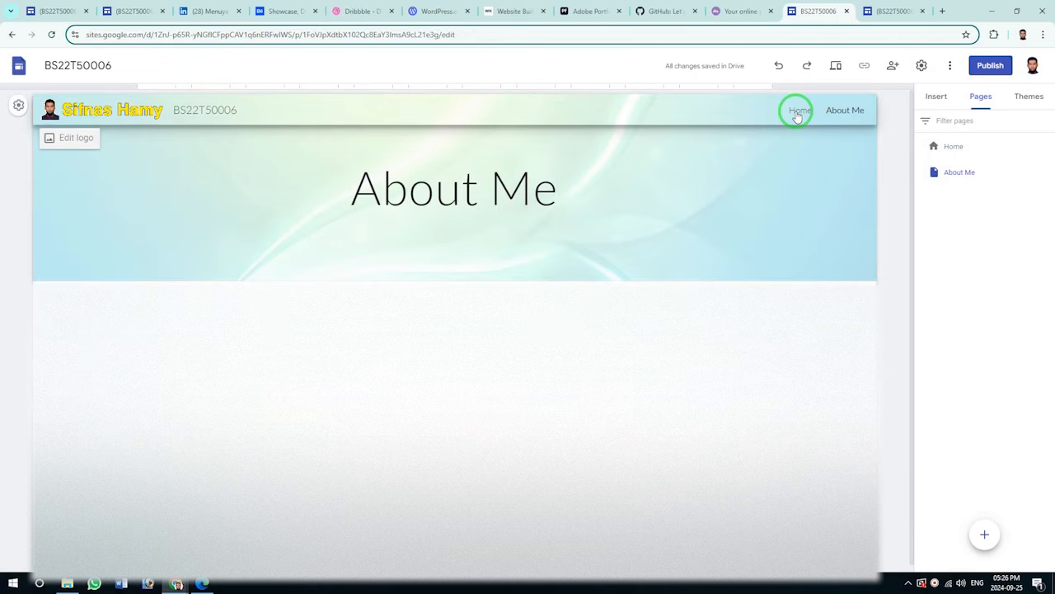
click(797, 113)
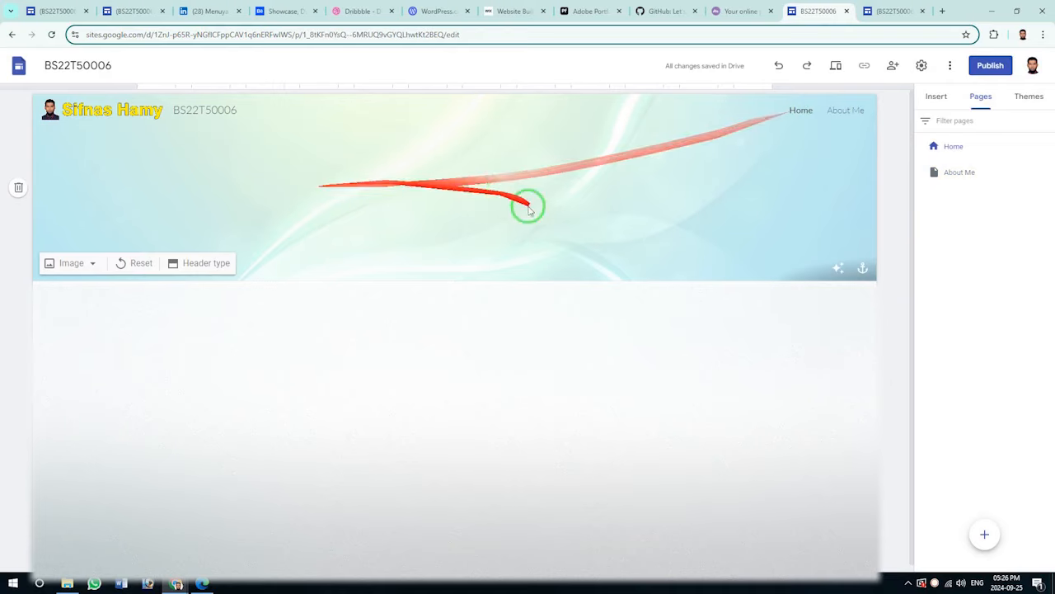
Open the About Me page and check the reference site's menu names.
click(844, 113)
click(893, 11)
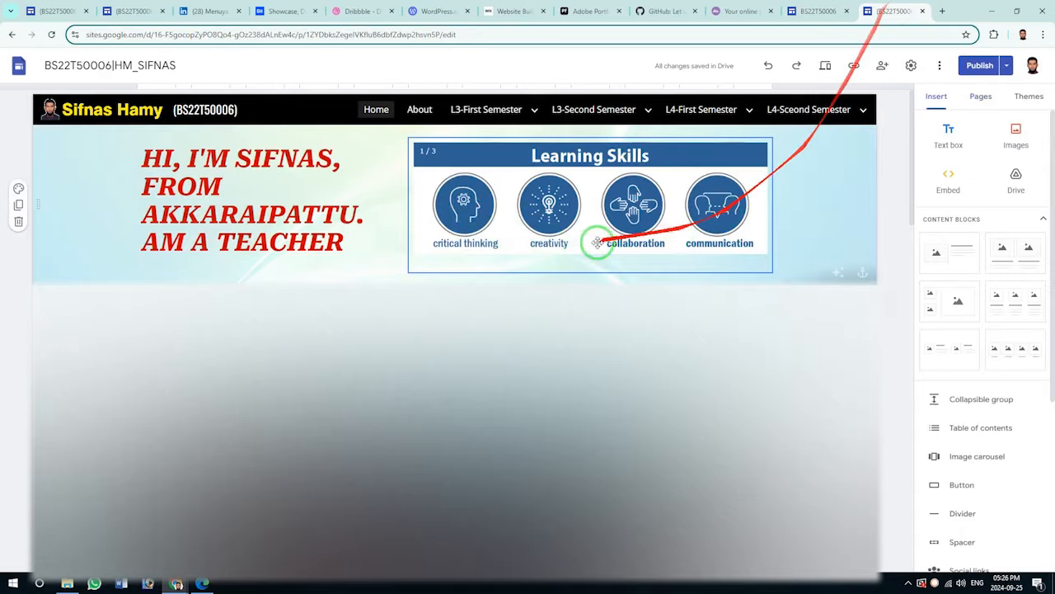
mouse_move(563, 122)
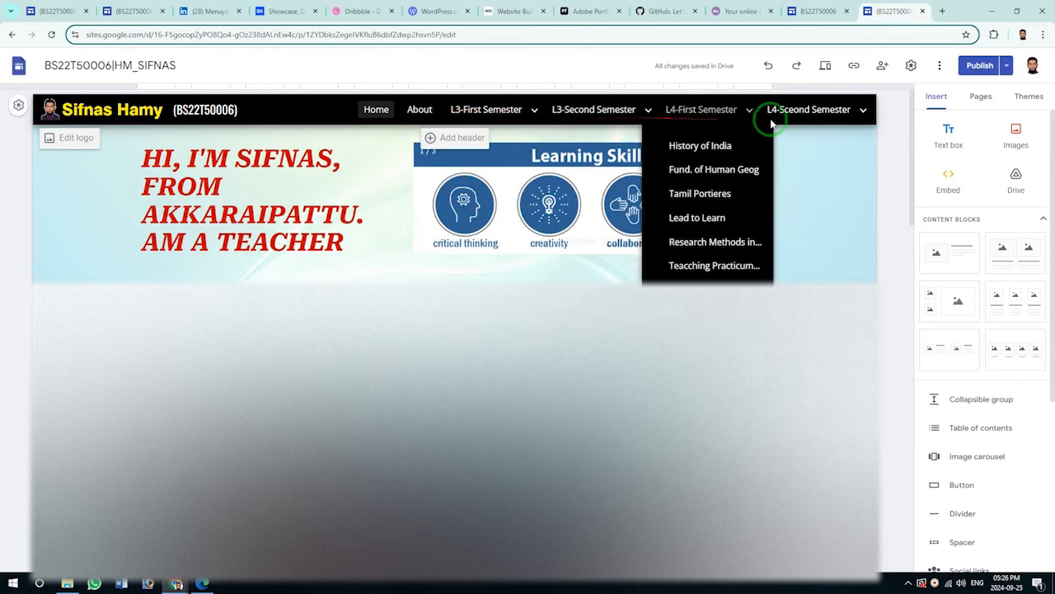
click(819, 12)
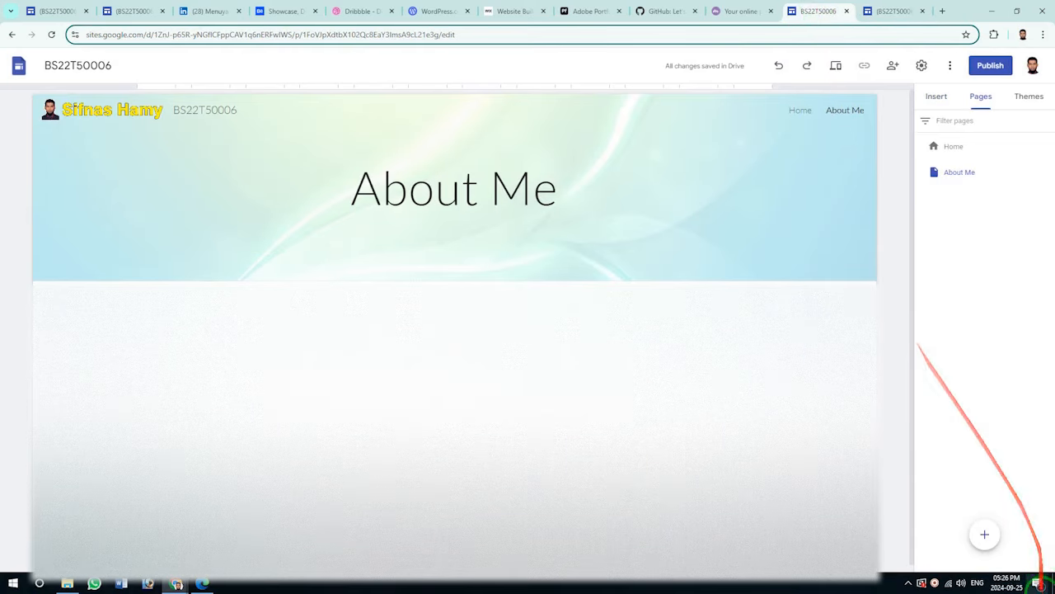
Create a new page named 'L3 - Second Semi'.
click(986, 534)
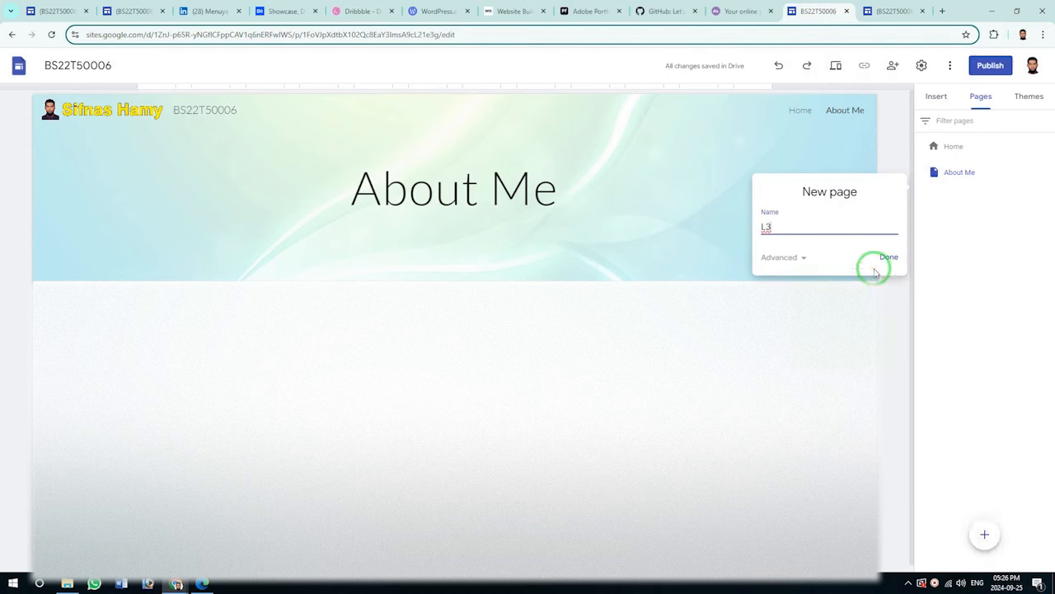
click(889, 9)
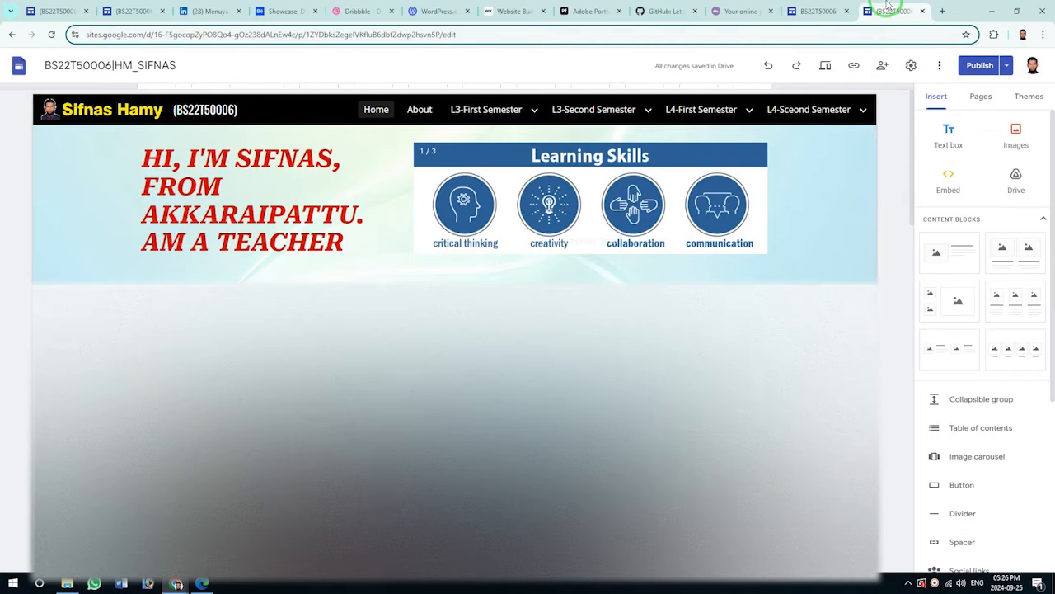
click(825, 8)
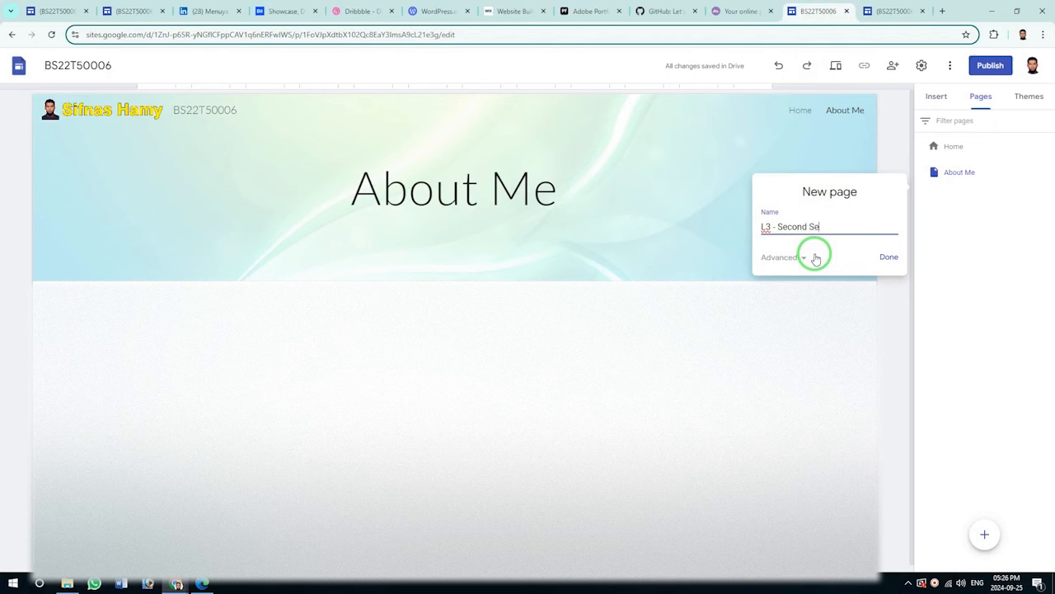
key(ctrl+a)
drag(843, 228, 776, 231)
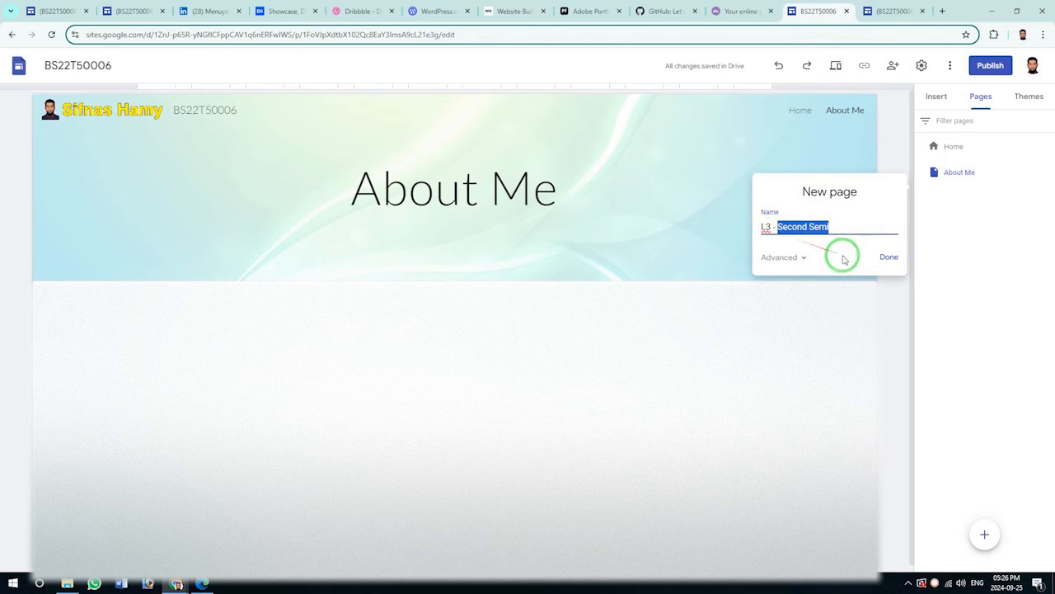
click(890, 258)
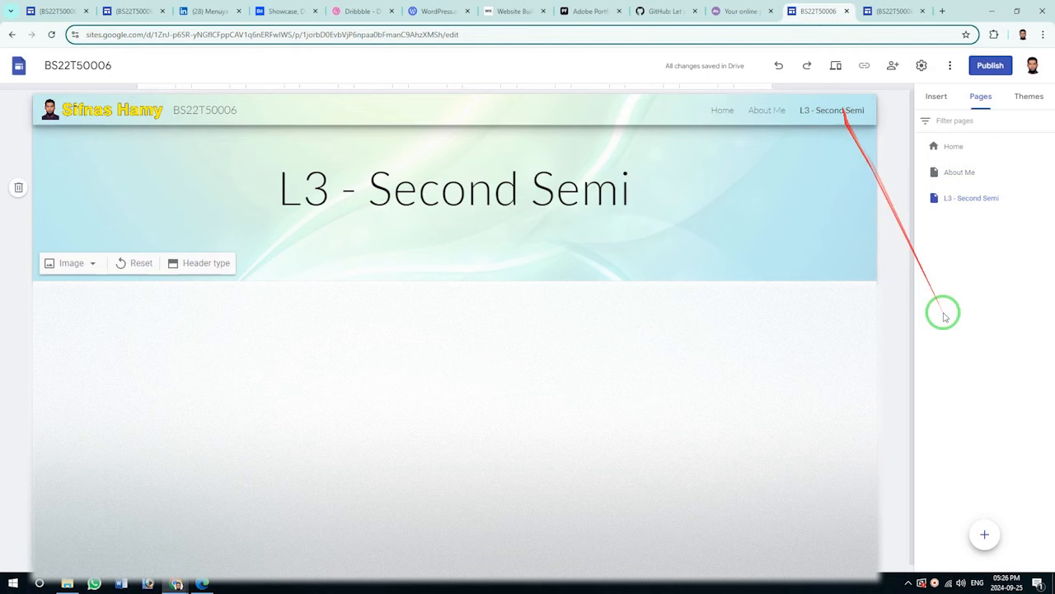
click(984, 535)
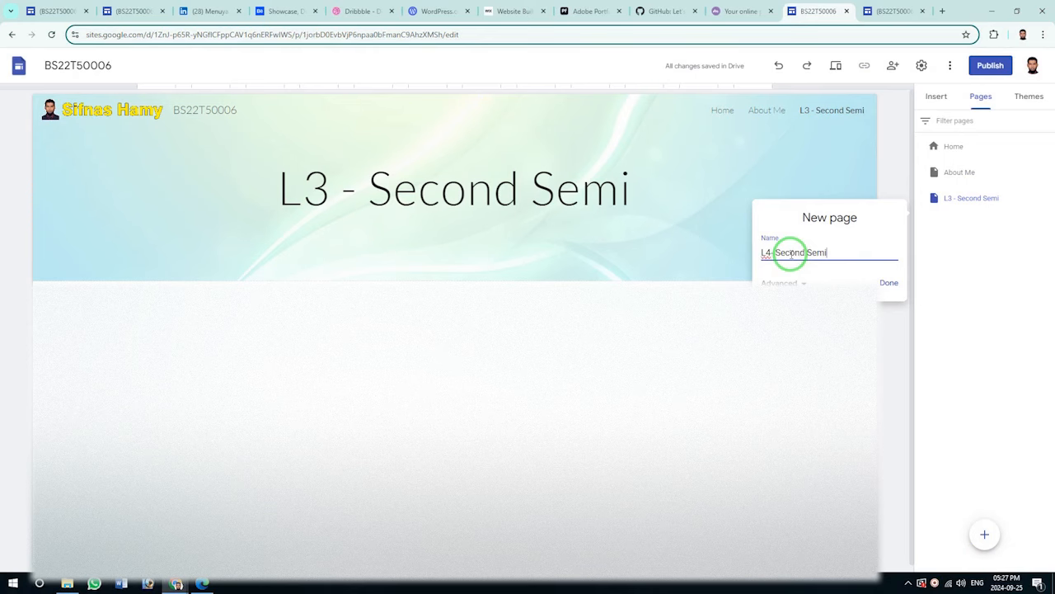
Create the 'L4- Second Semi' page and visit Home, About Me, L3 and L4 pages.
click(888, 283)
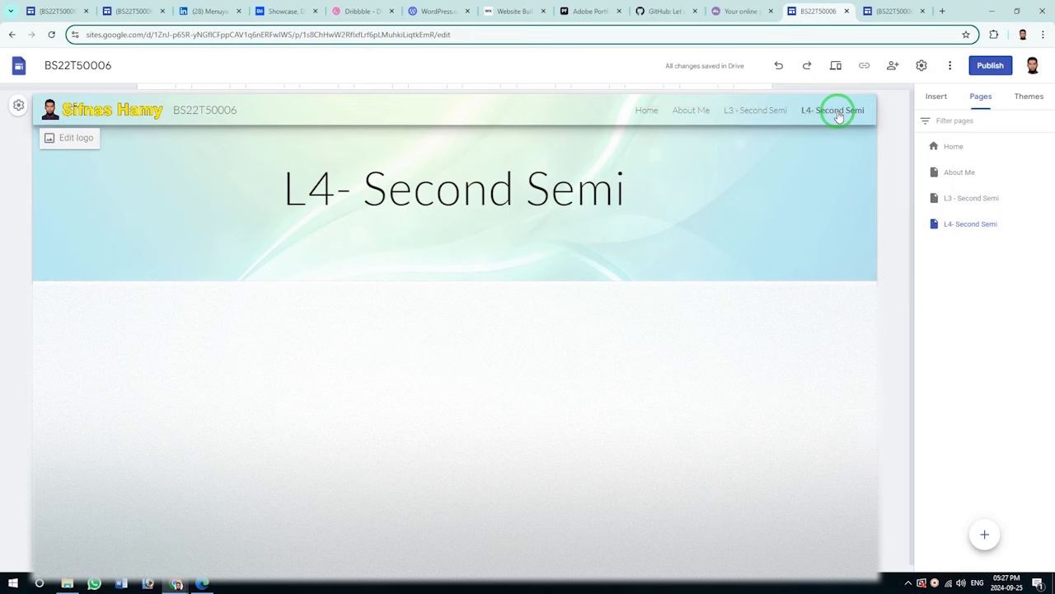
click(648, 110)
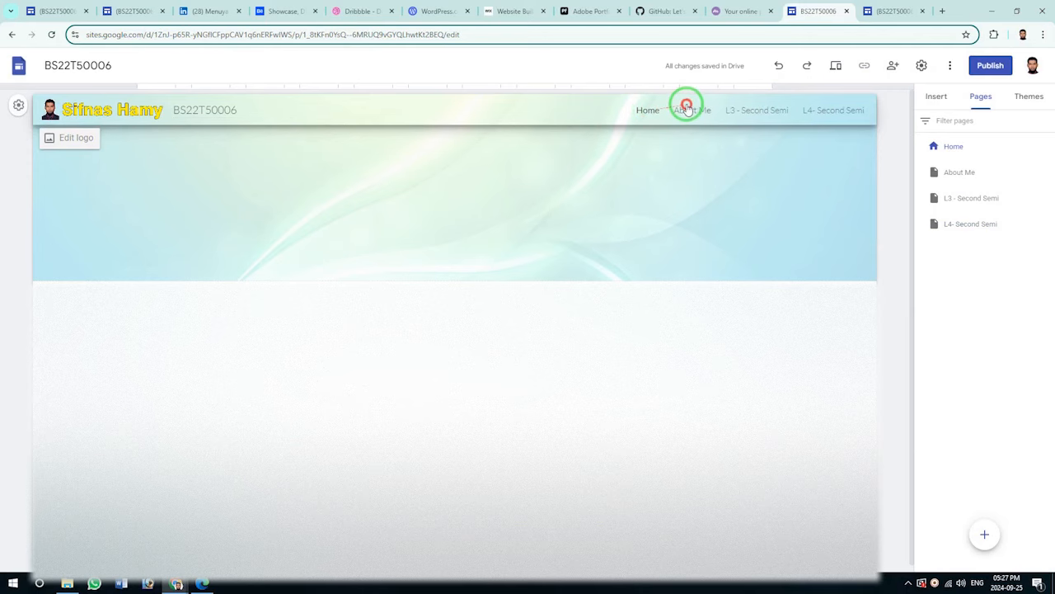
click(687, 108)
click(759, 110)
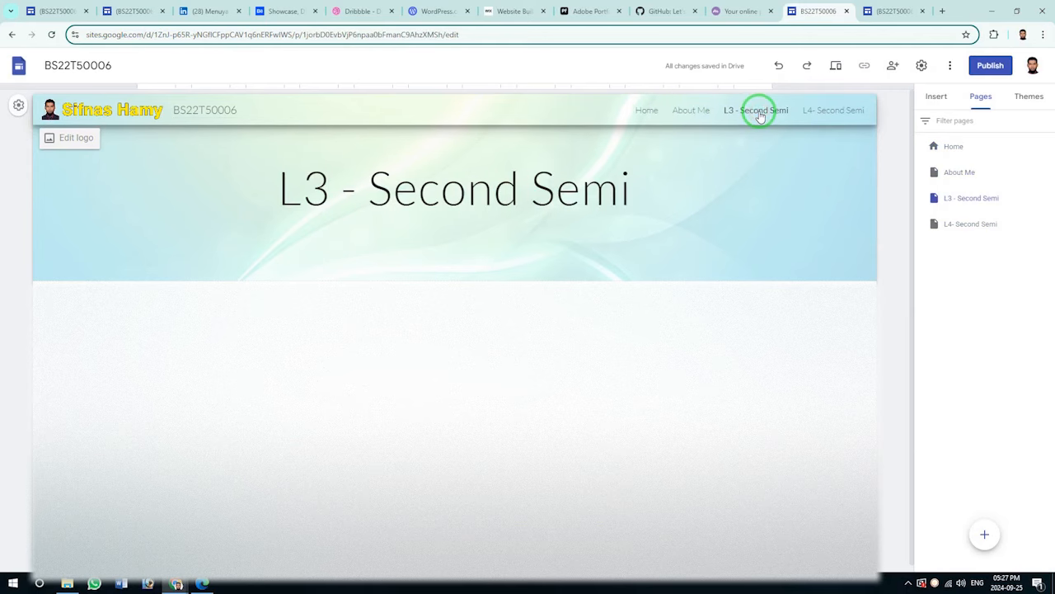
click(836, 116)
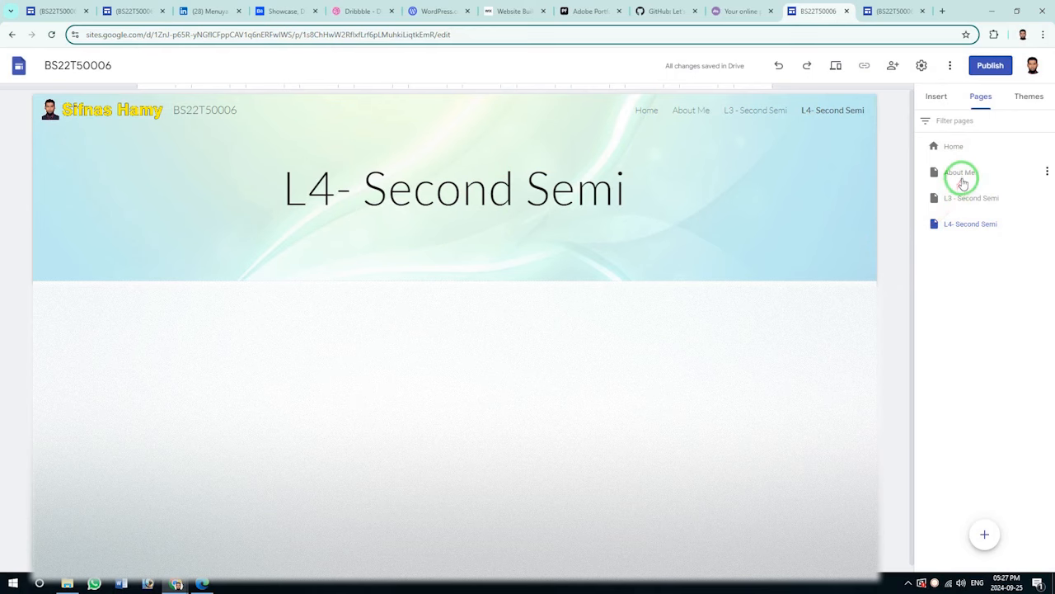
Select About Me, then L3 - Second Semi in Pages, and open L3's options menu.
click(960, 173)
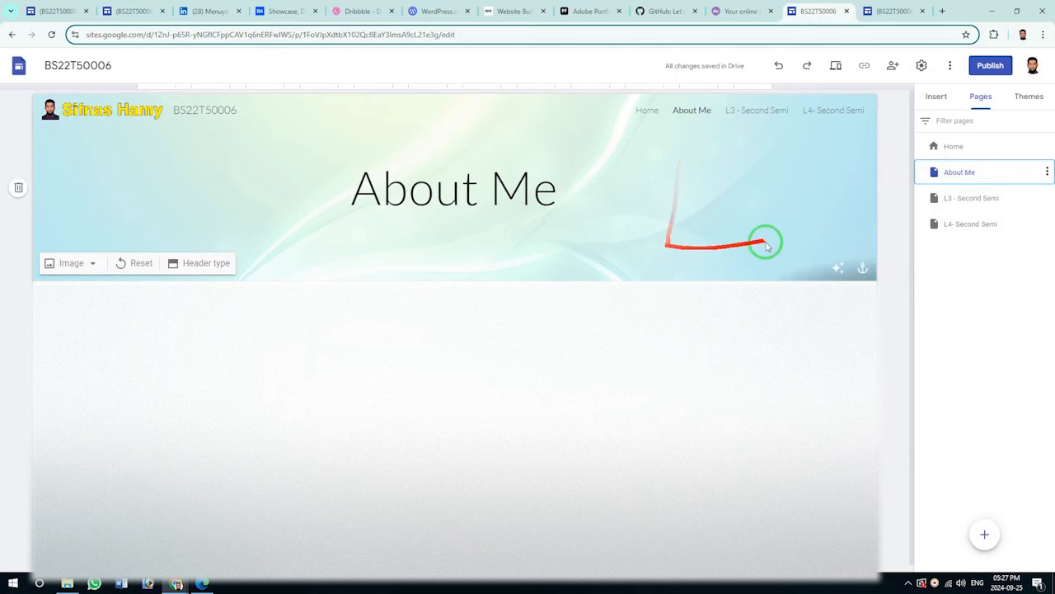
click(959, 199)
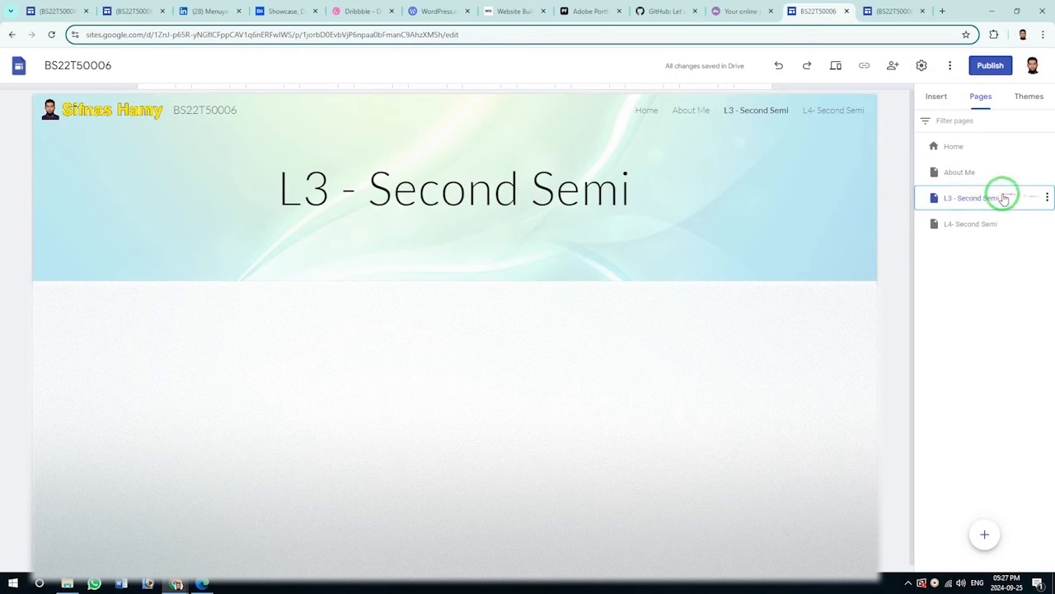
click(1048, 198)
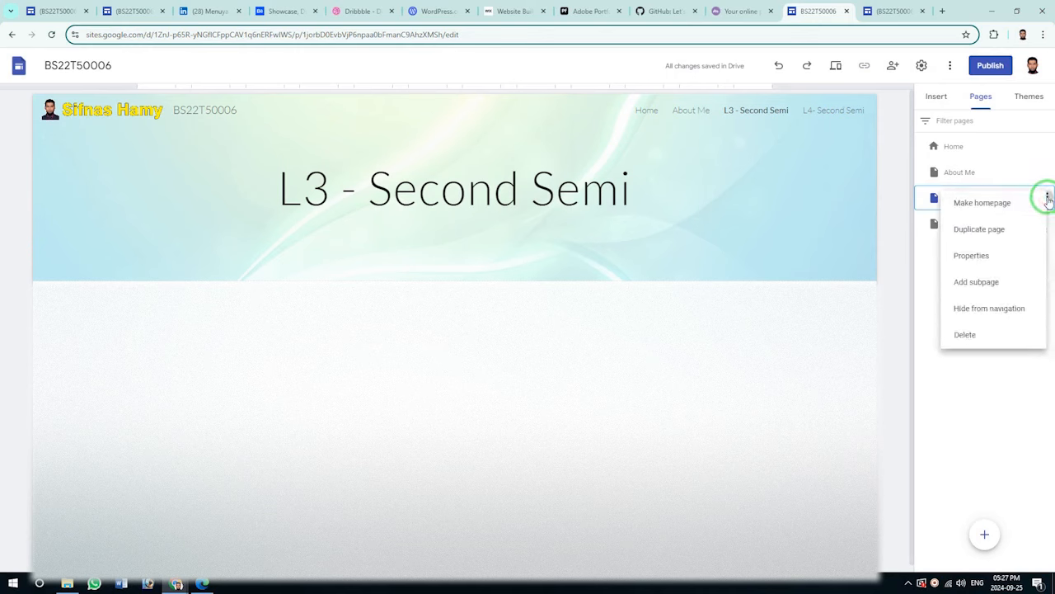
Add a subpage named 'Sub 1' under L3 - Second Semi.
click(973, 282)
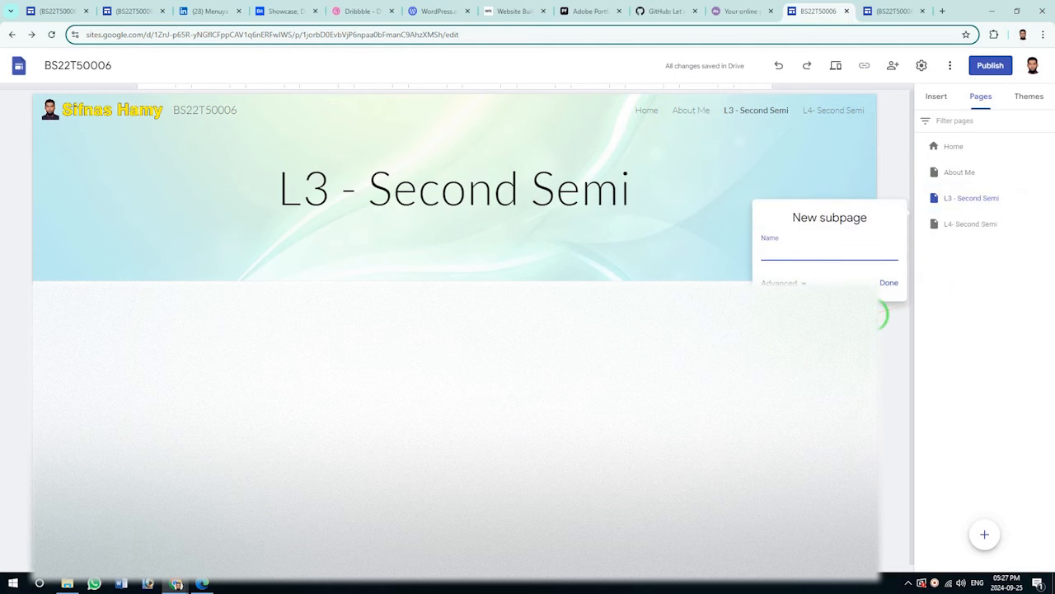
text(Sub 1)
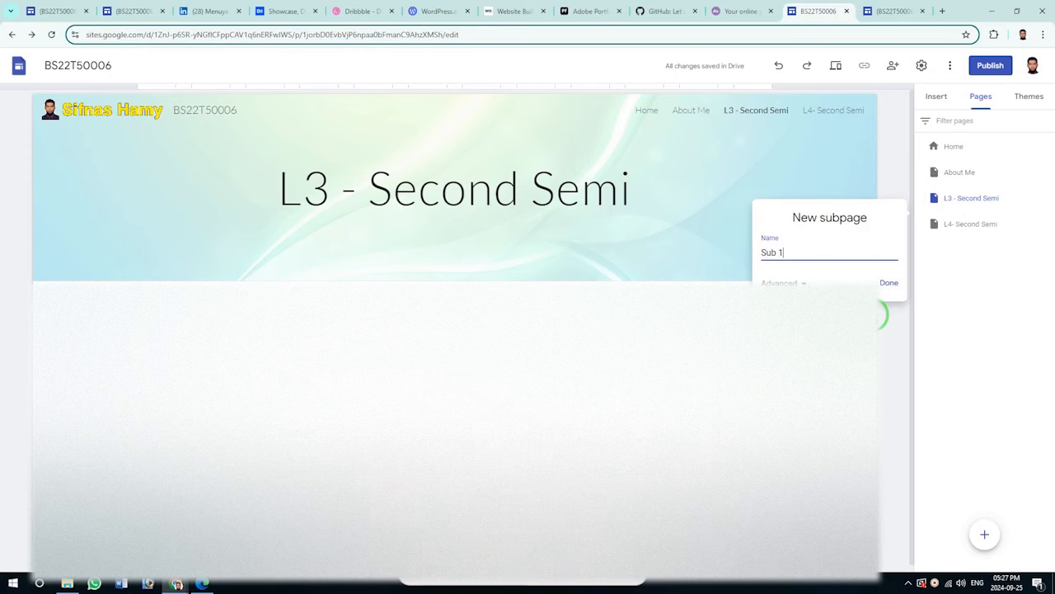
click(888, 283)
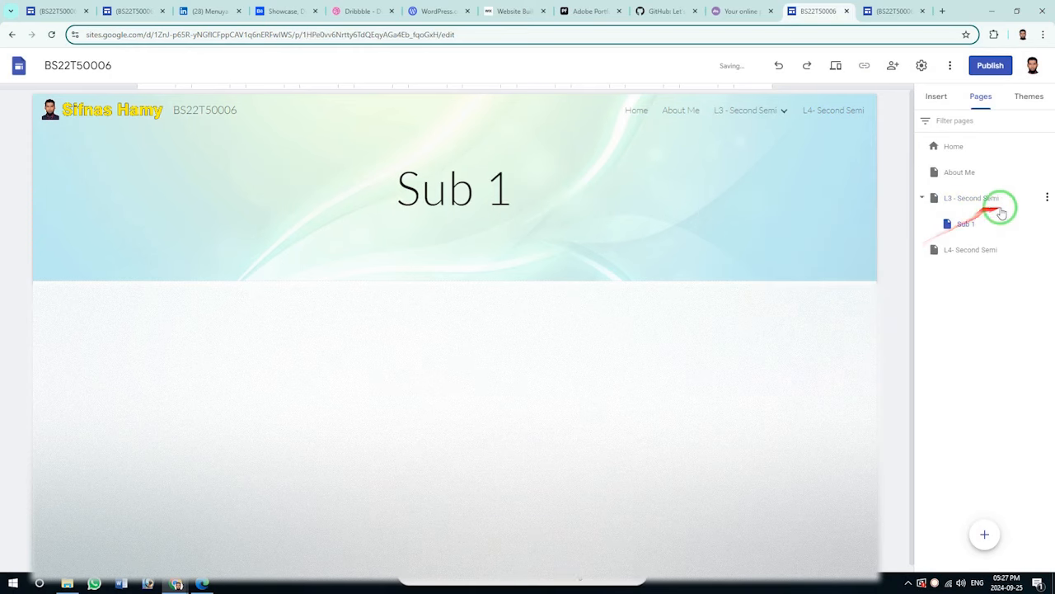
Add the subpages 'Sub 2' and 'Sub 3' under L3 - Second Semi.
click(1049, 197)
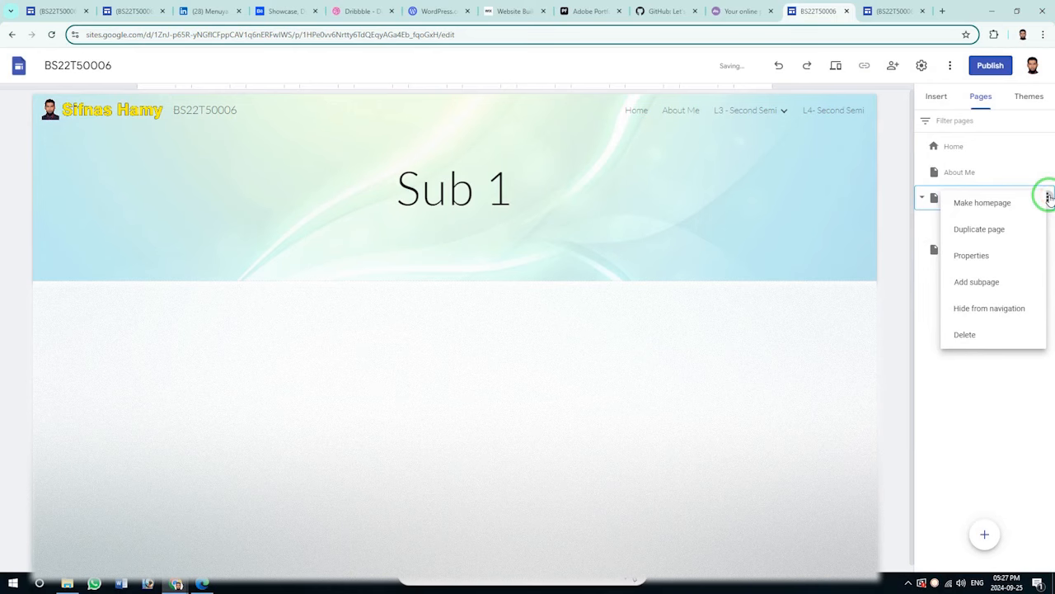
click(979, 281)
text(Sub 2)
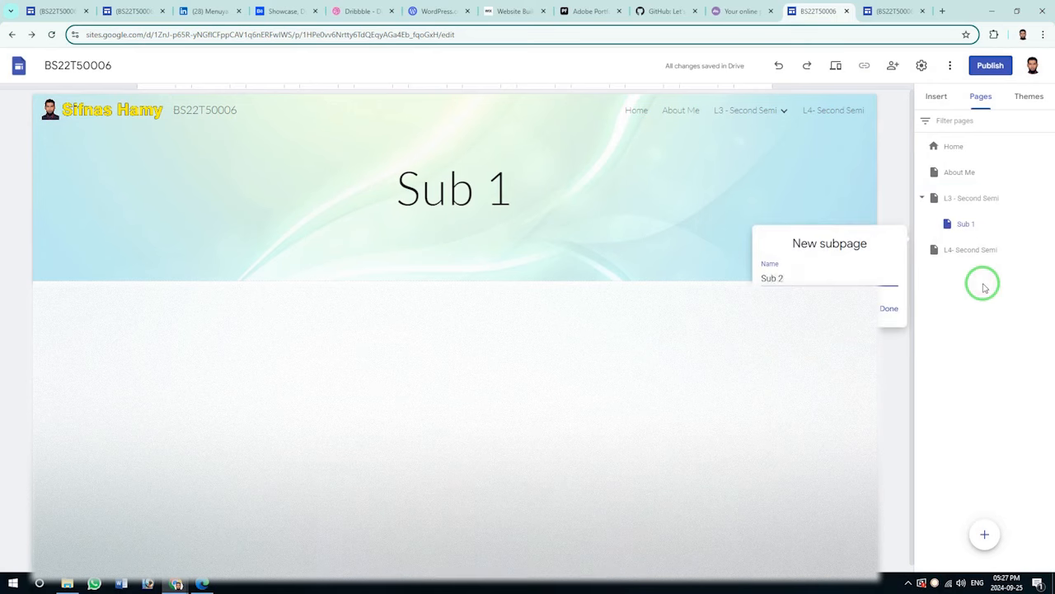
key(Return)
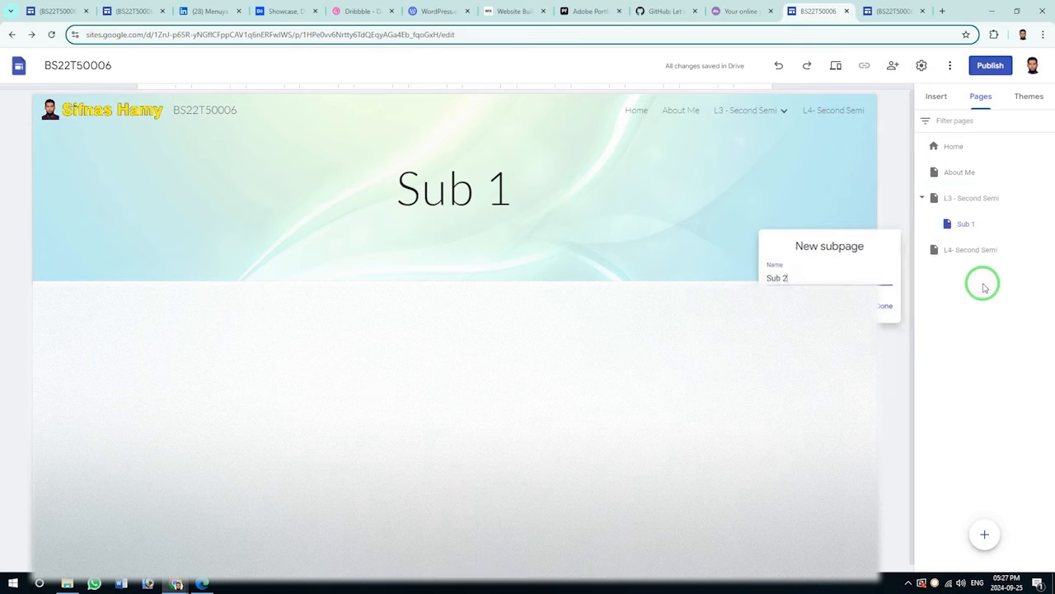
click(1049, 198)
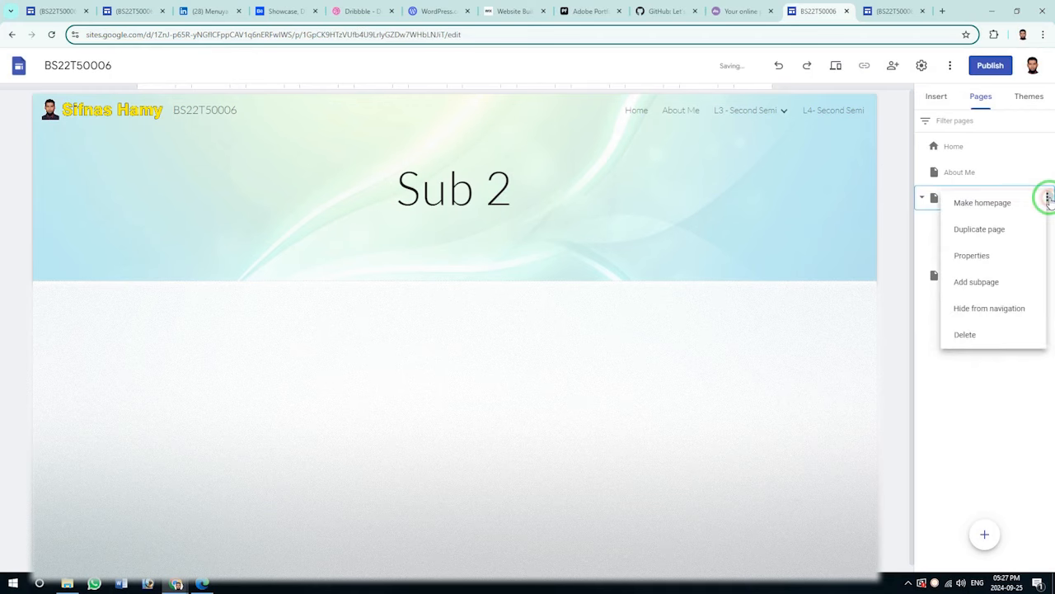
click(973, 281)
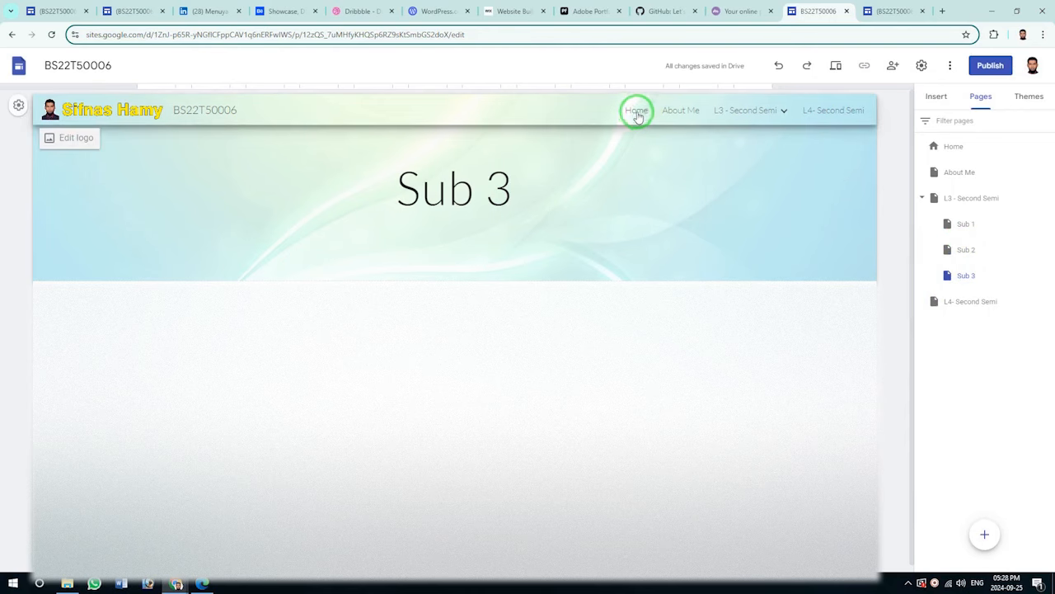
Visit Sub 1, Sub 2 and Sub 3 through the L3 - Second Semi nav dropdown.
mouse_move(737, 112)
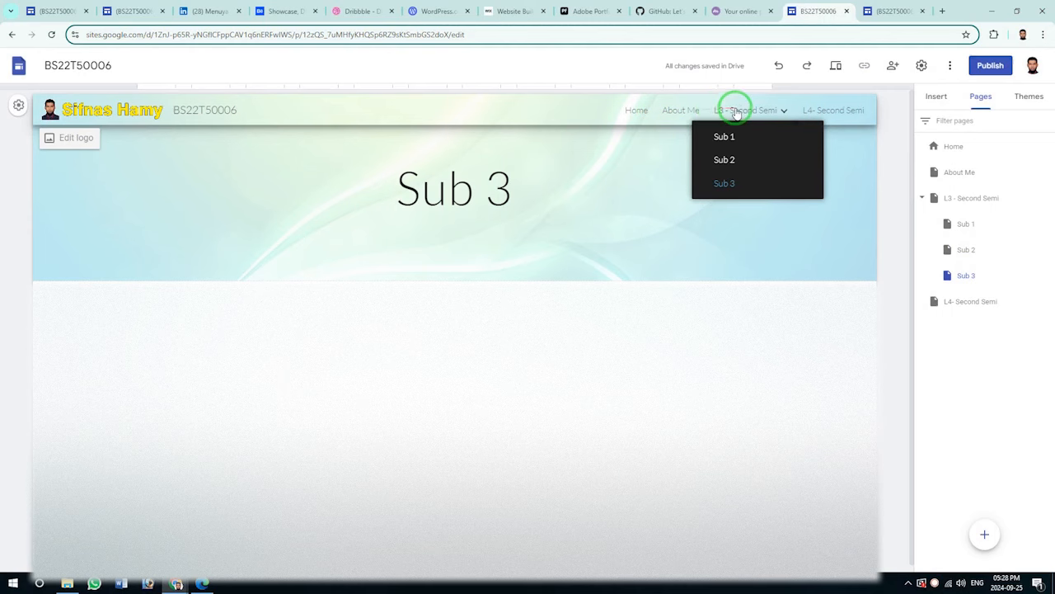
click(736, 136)
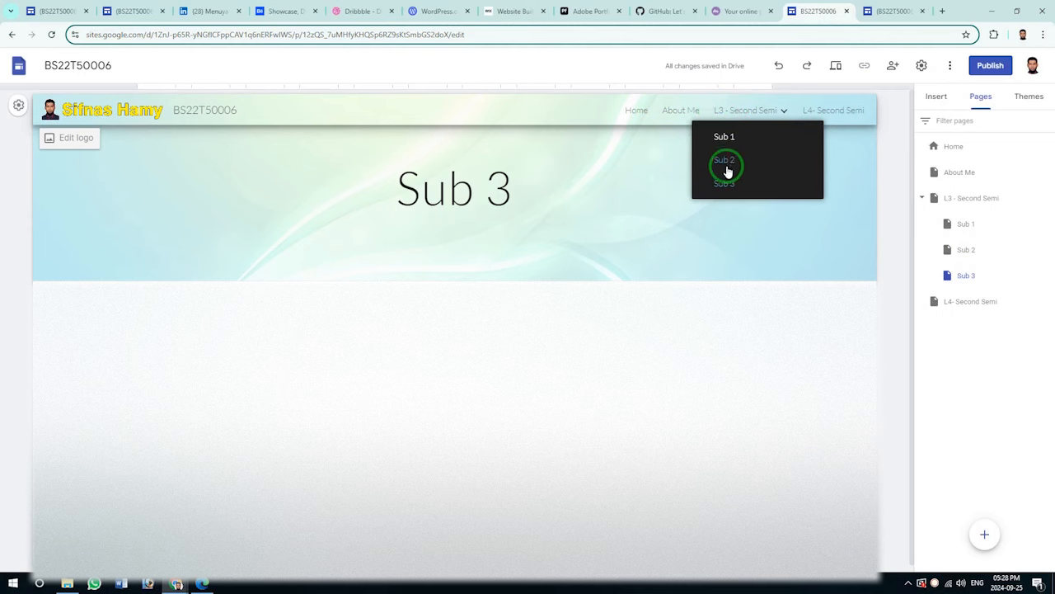
click(728, 136)
click(493, 193)
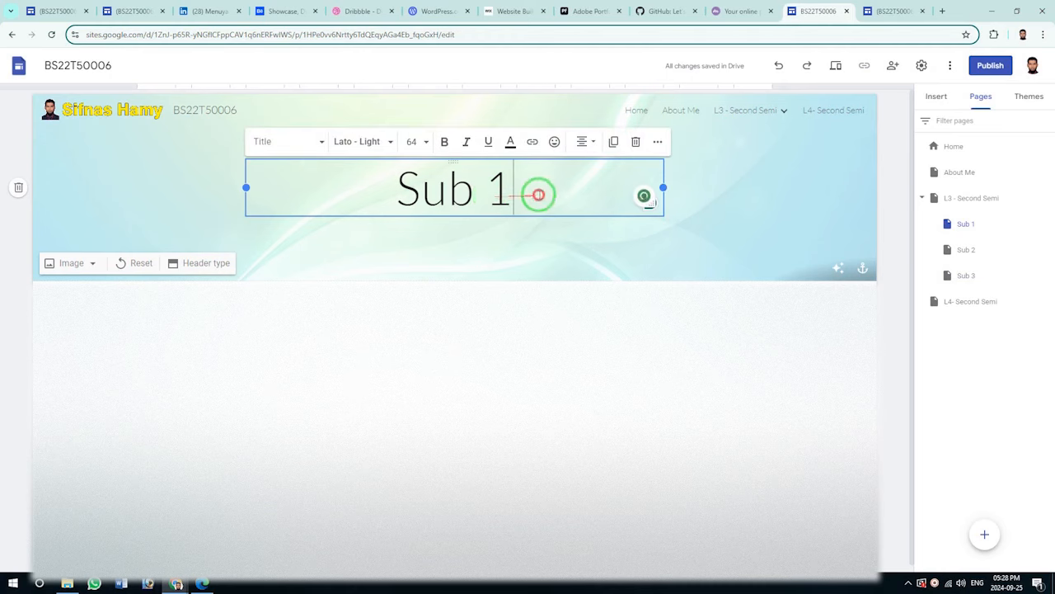
mouse_move(737, 120)
click(727, 162)
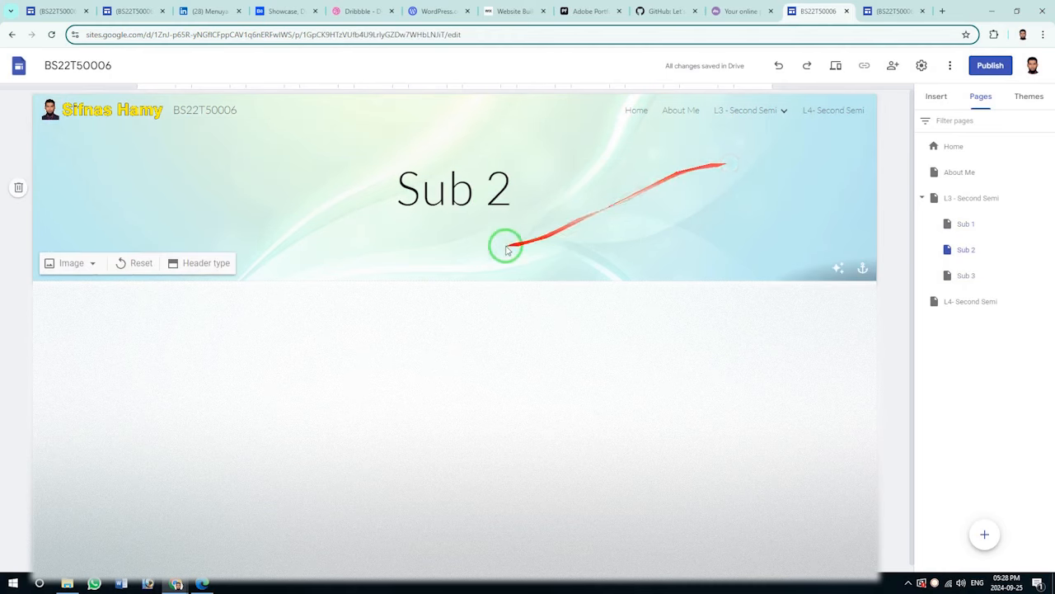
click(747, 110)
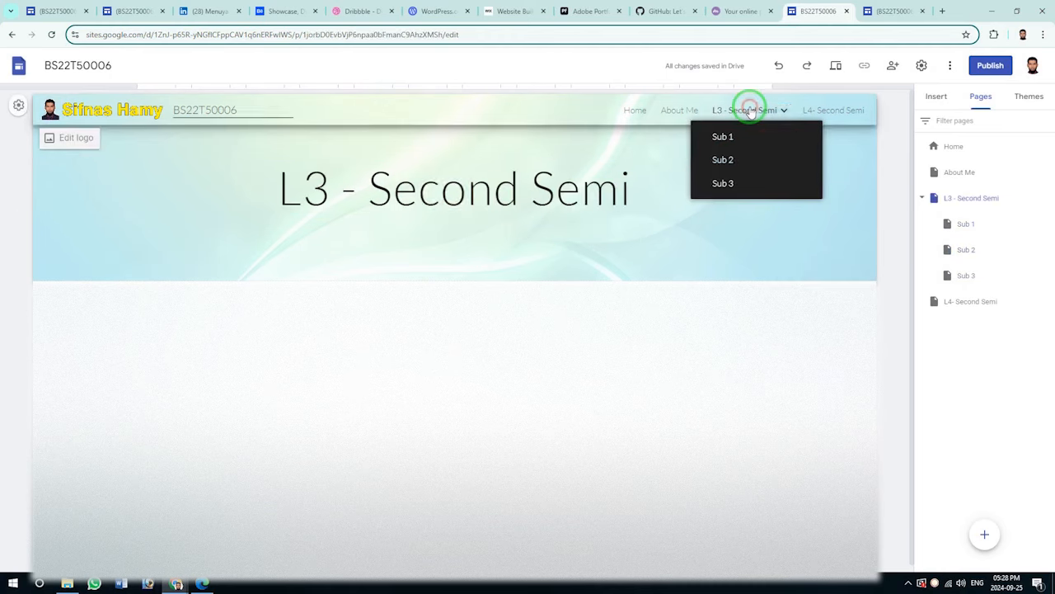
click(724, 184)
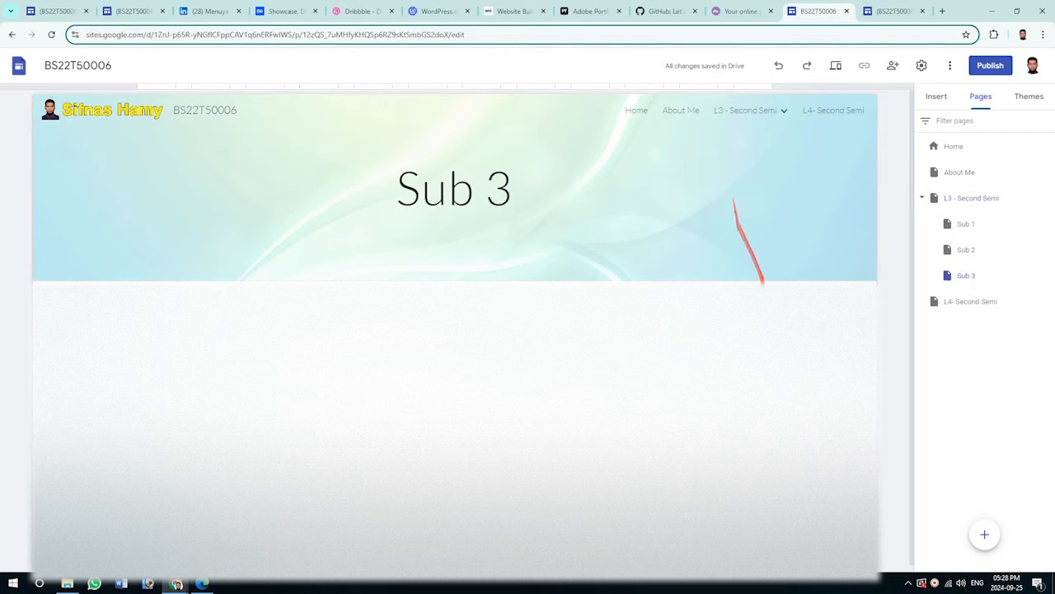
click(891, 12)
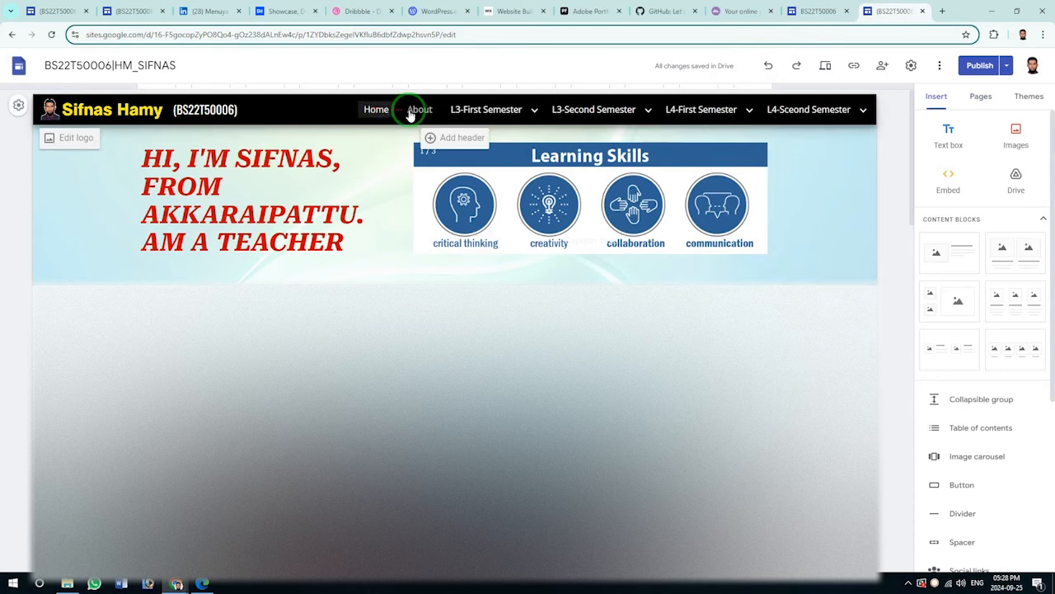
mouse_move(483, 114)
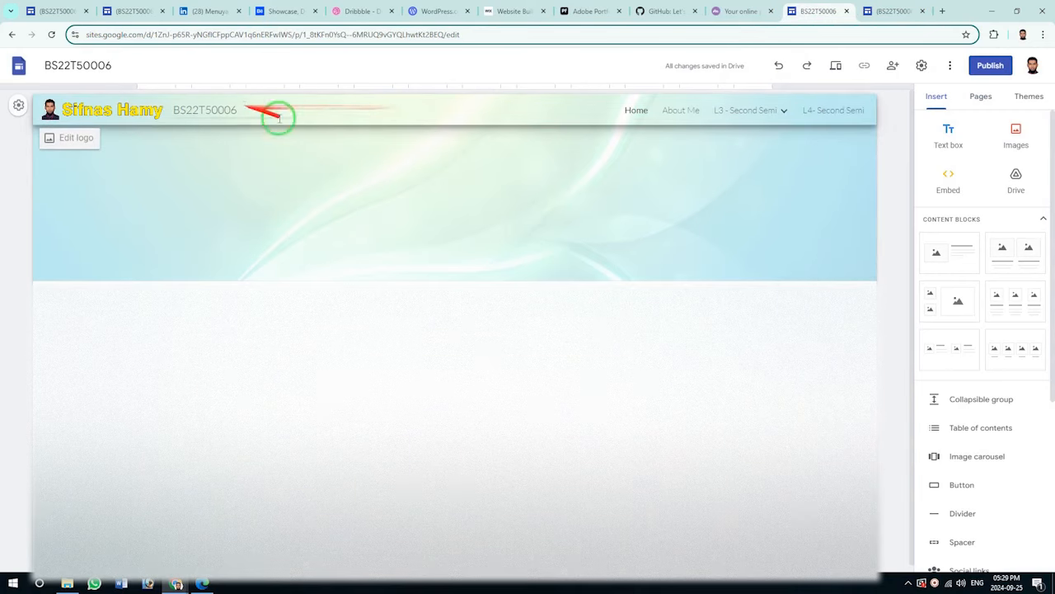
click(353, 115)
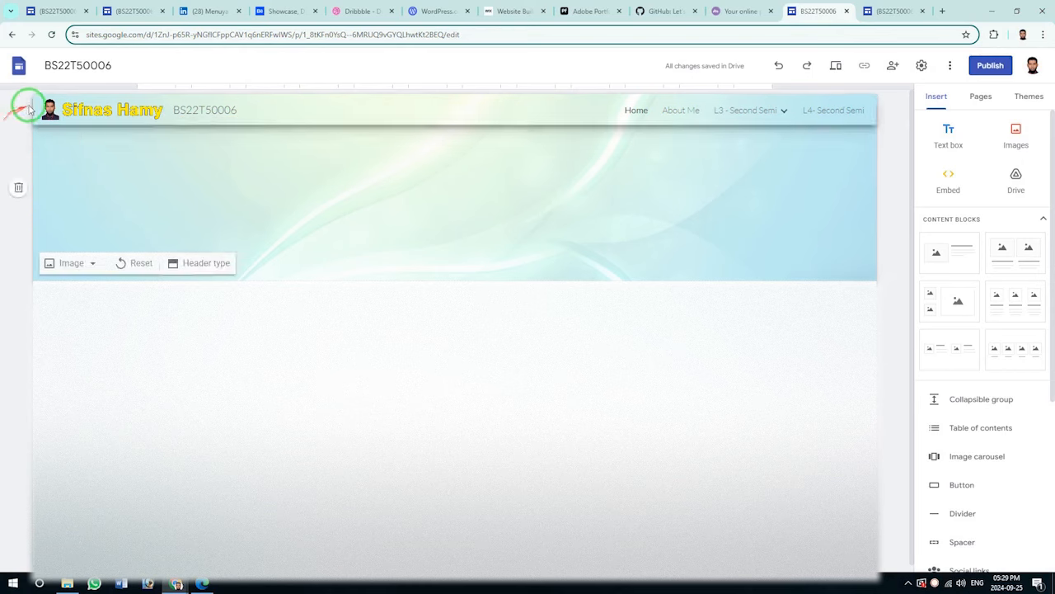
In Navigation settings, keep mode Top and set the nav bar color to Black.
click(16, 107)
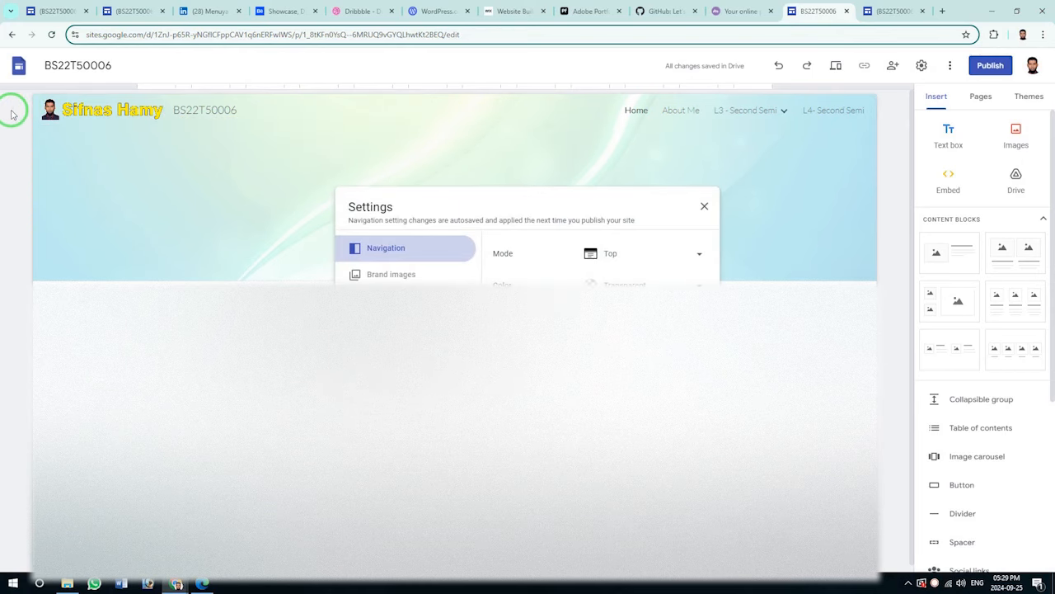
click(387, 276)
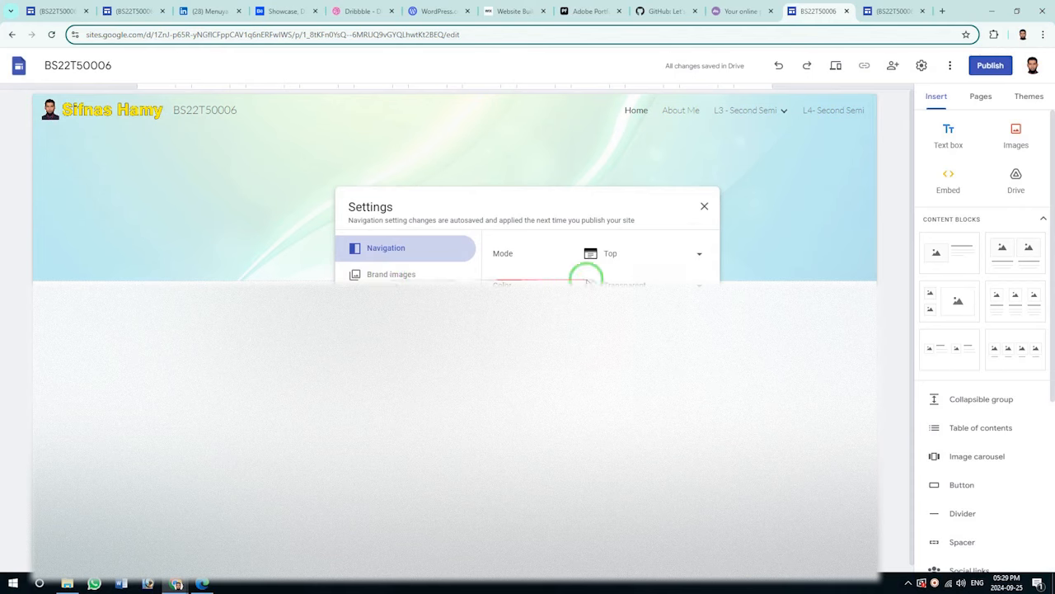
click(634, 255)
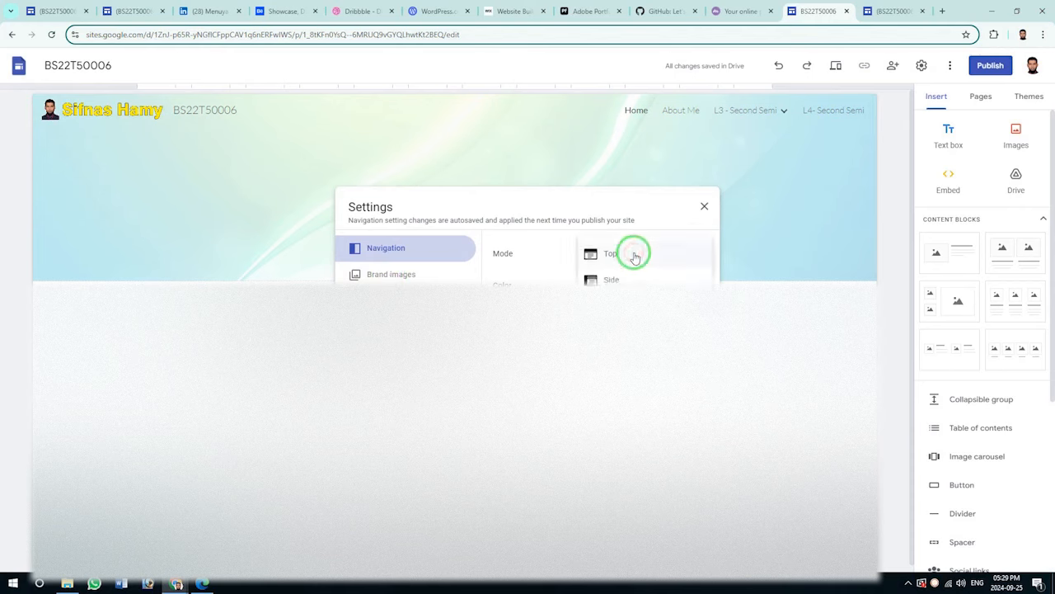
click(634, 256)
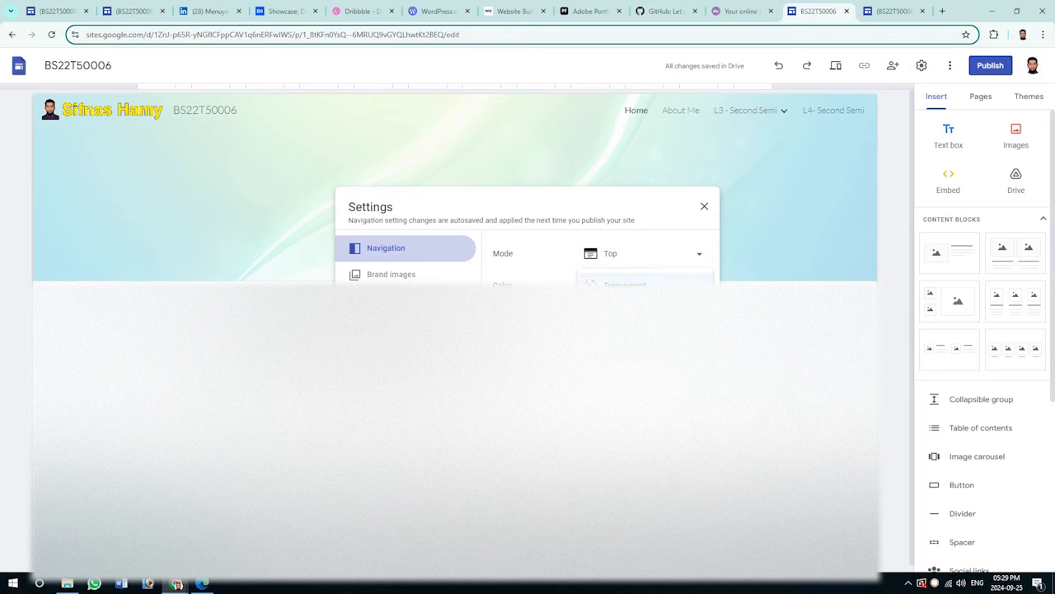
click(617, 337)
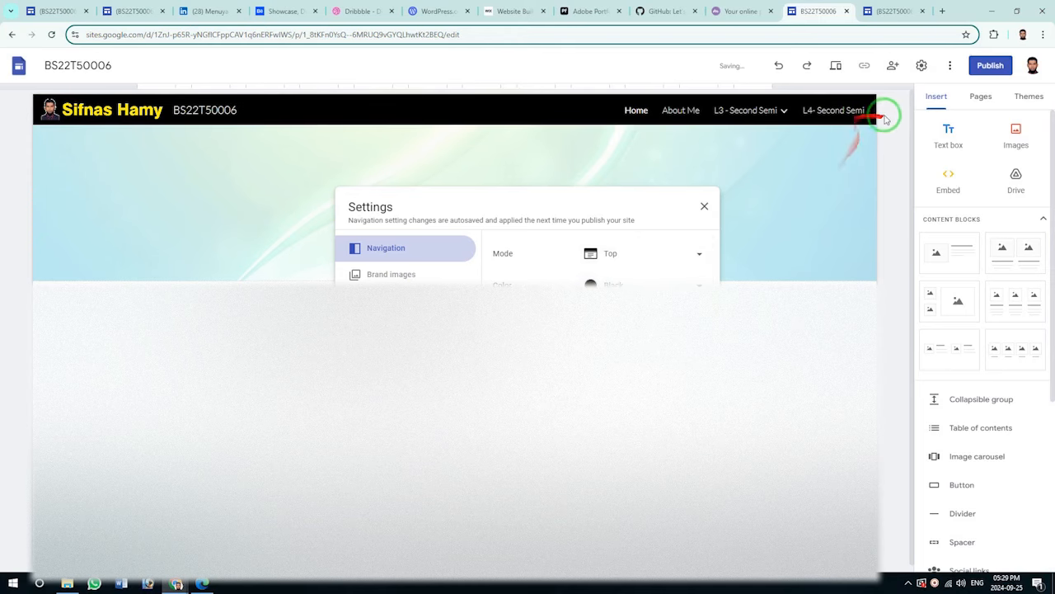
click(706, 209)
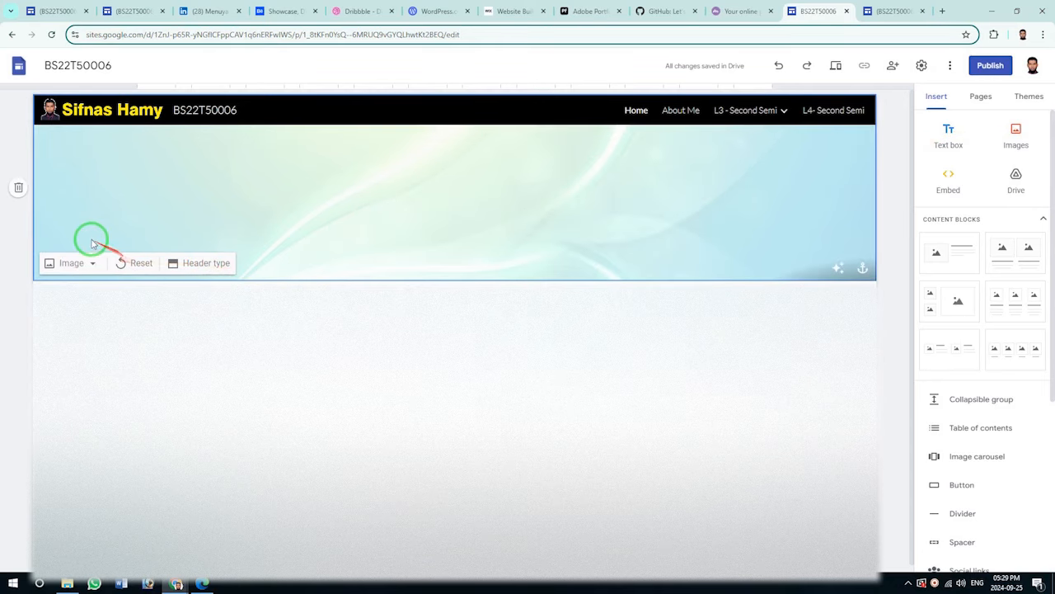
Delete the Home header banner and insert an image-and-text content block.
click(18, 188)
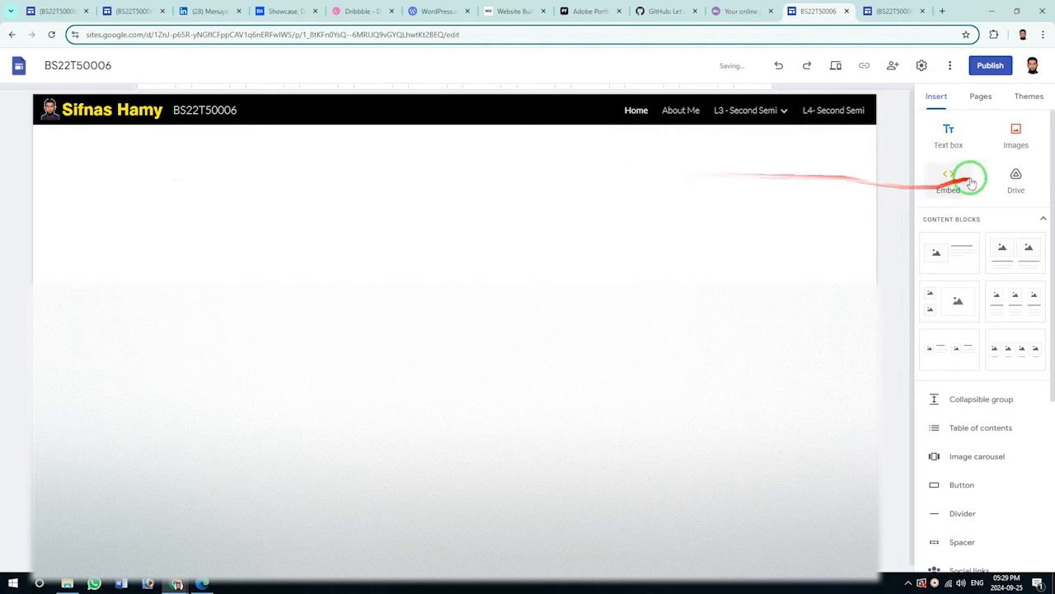
click(981, 97)
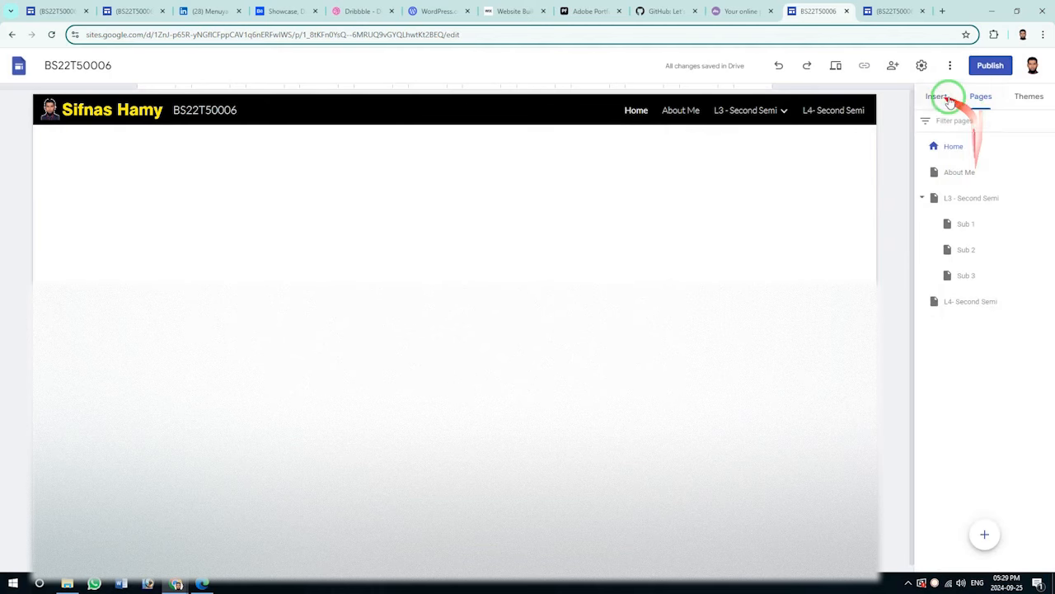
click(940, 96)
click(970, 264)
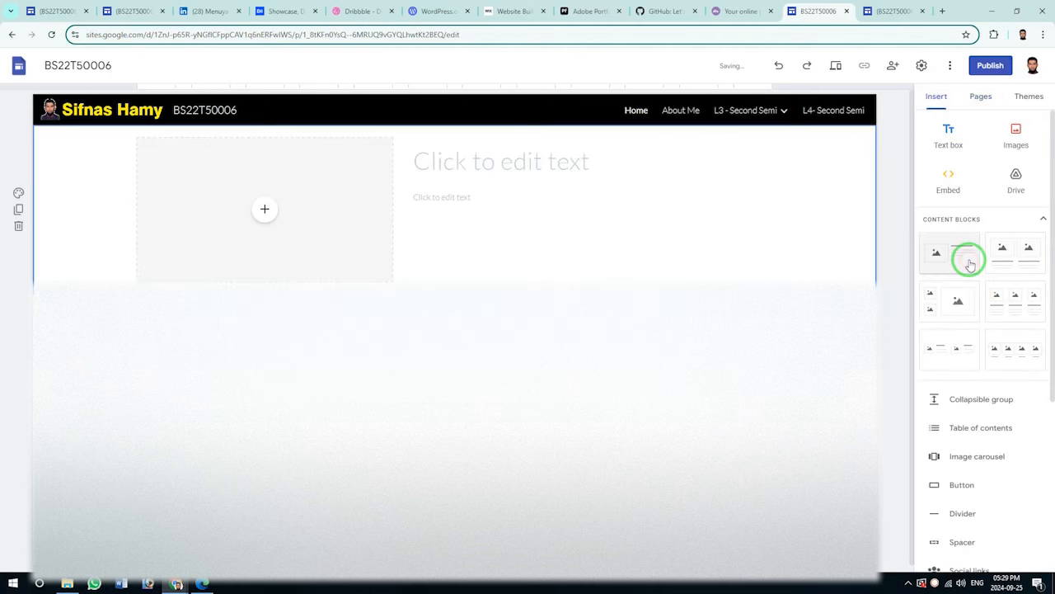
click(884, 12)
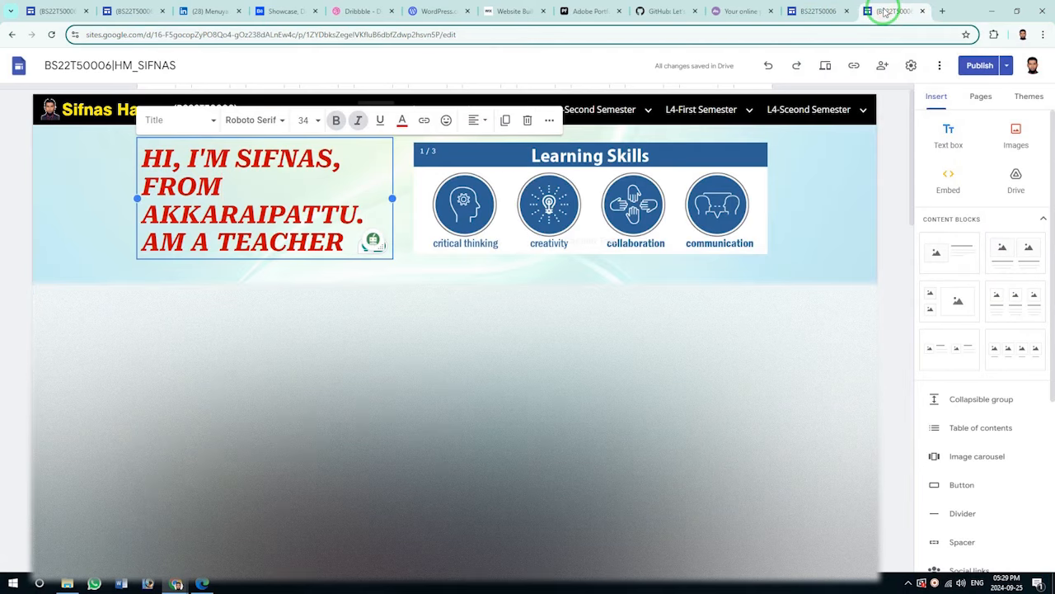
click(814, 12)
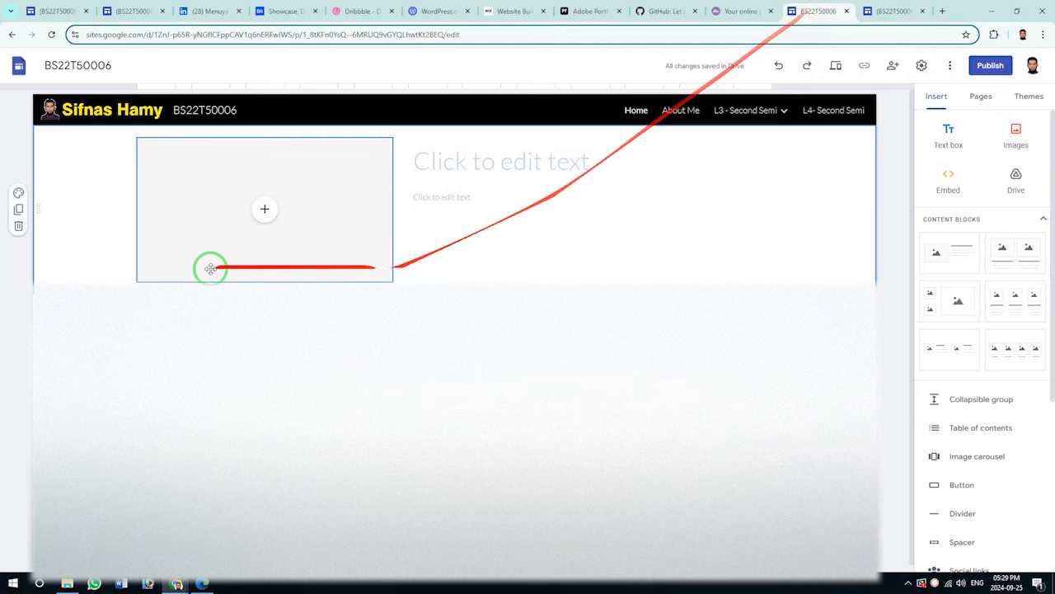
Upload a picture as the section's background via Section colors.
click(21, 195)
click(153, 294)
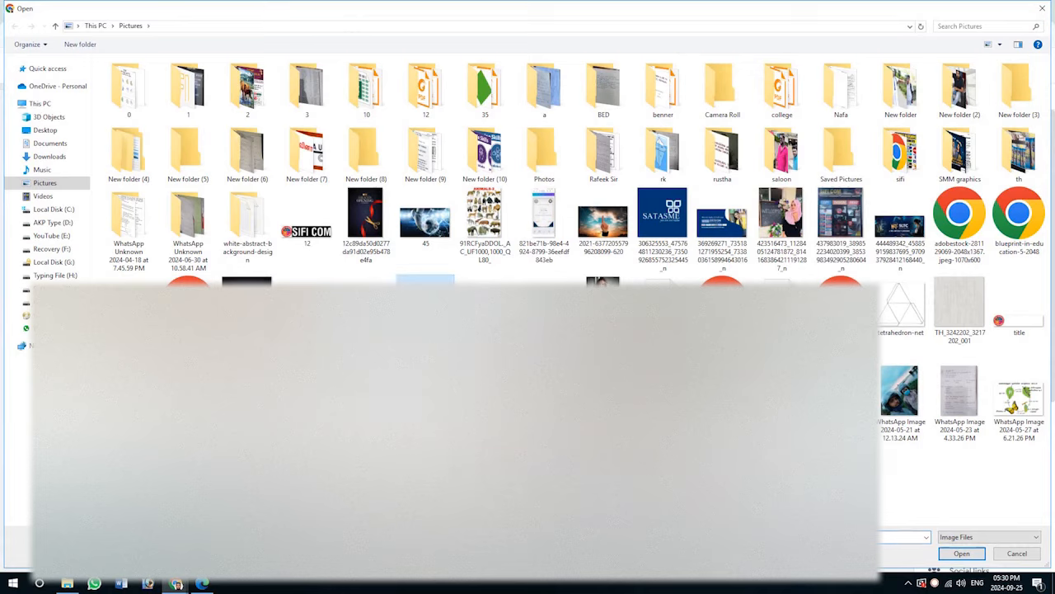
click(962, 553)
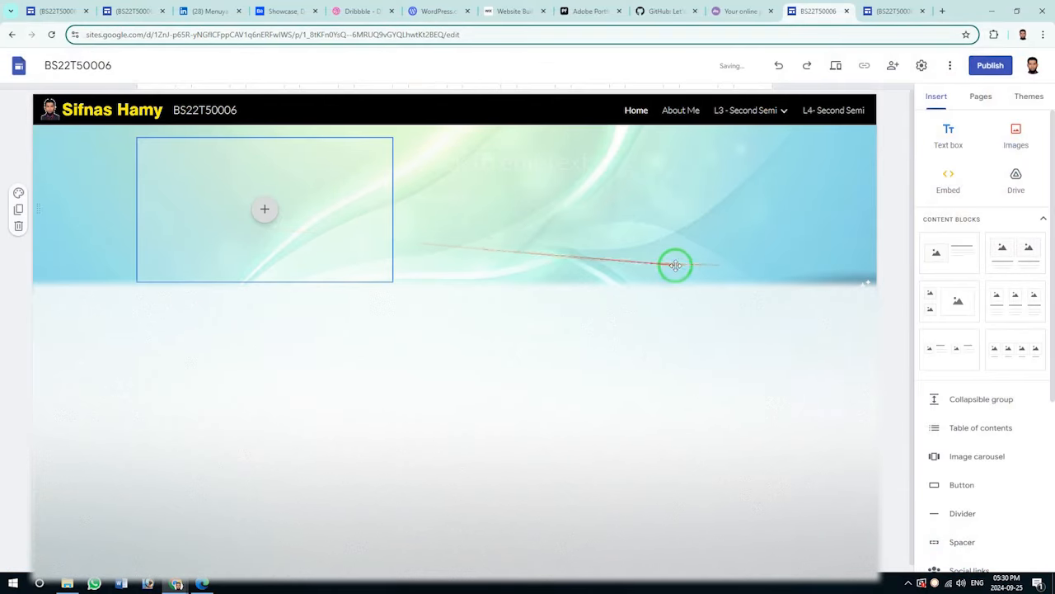
Select the red intro text on the reference site to copy it.
click(880, 7)
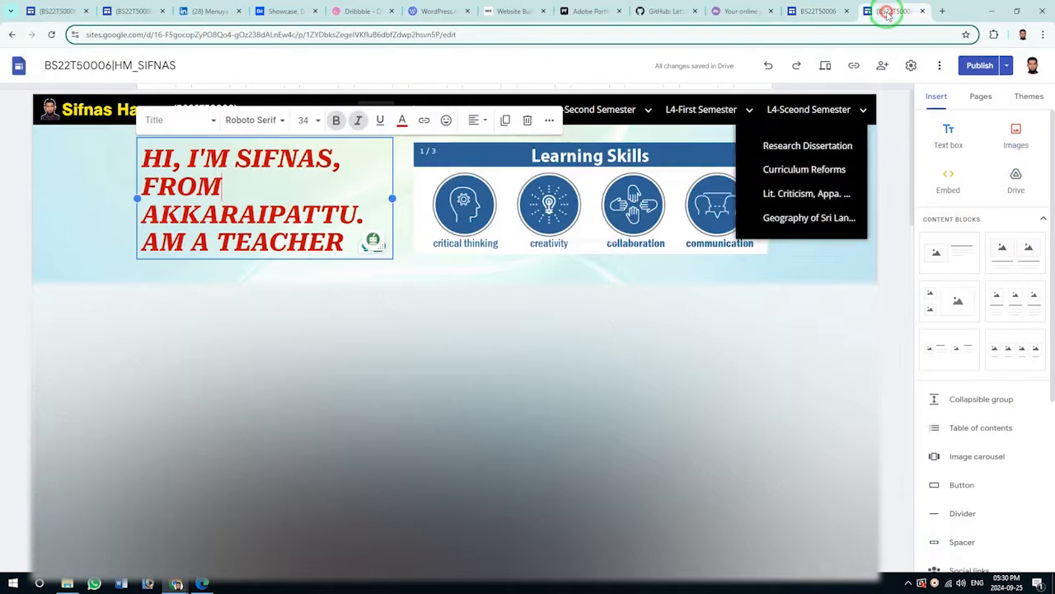
drag(344, 241, 142, 152)
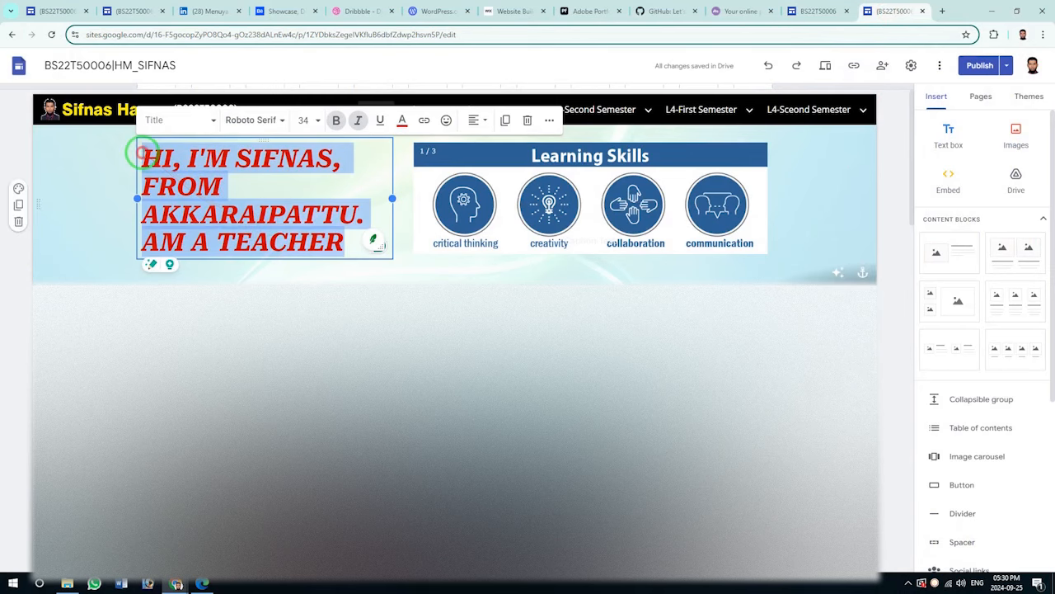
click(619, 155)
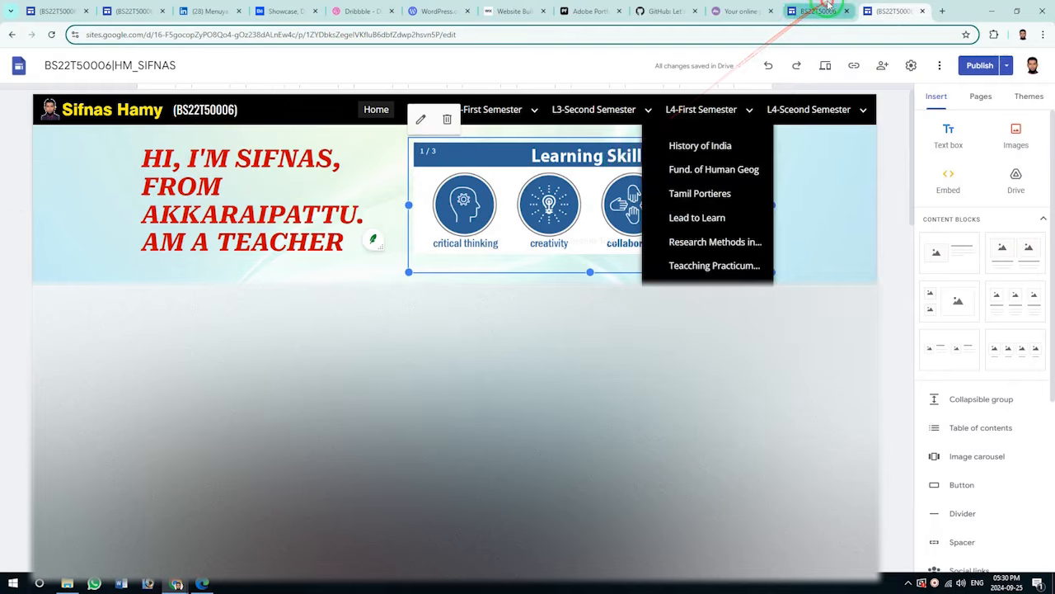
Narrow the image slot, move the text box left, and paste the red intro text.
click(818, 11)
drag(556, 141, 211, 172)
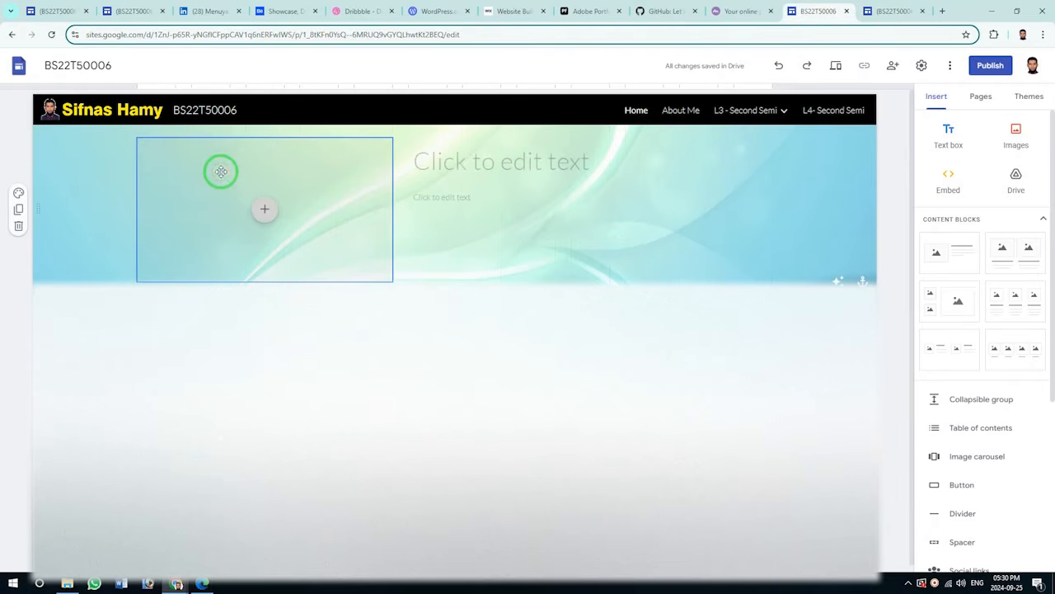
click(389, 205)
drag(391, 207, 285, 209)
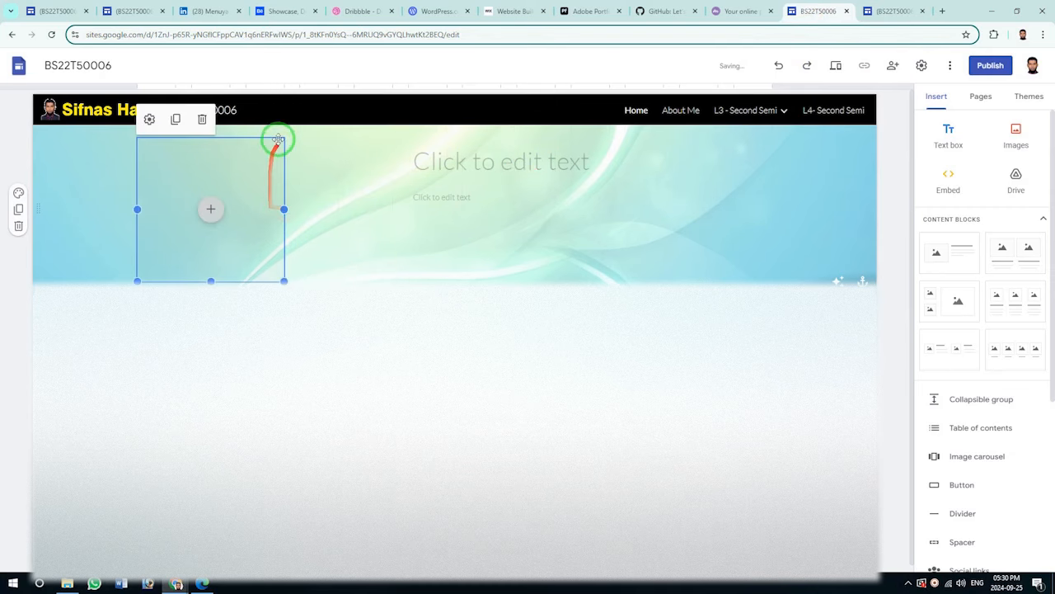
click(539, 149)
drag(546, 137, 706, 146)
click(278, 141)
click(200, 149)
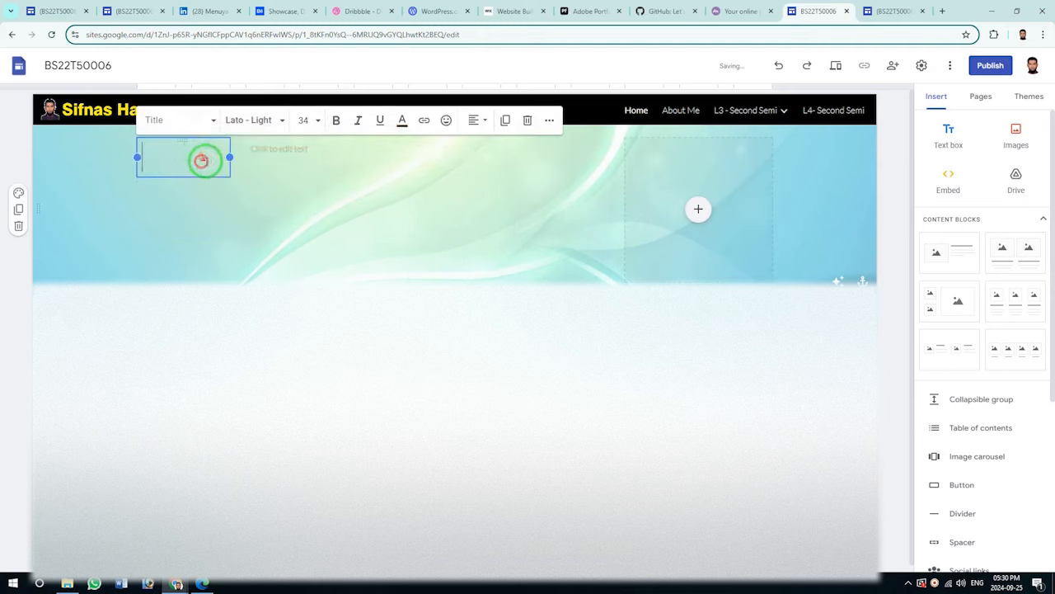
text(Hi, I'm SIFNAS, From akkaraipattu. am a teacher)
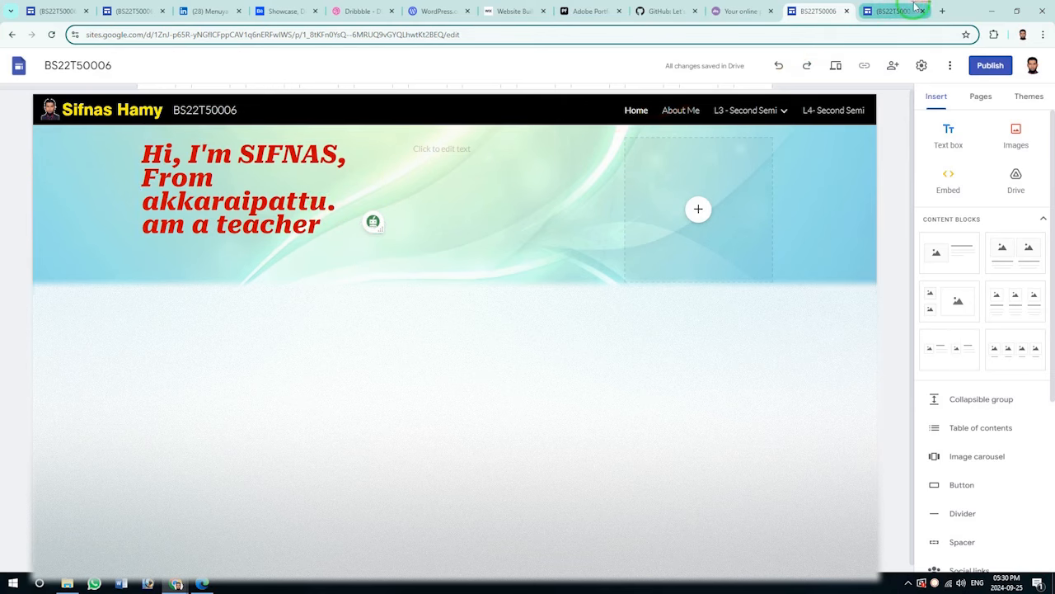
Set the intro text's line spacing to 1.15.
click(890, 11)
click(814, 11)
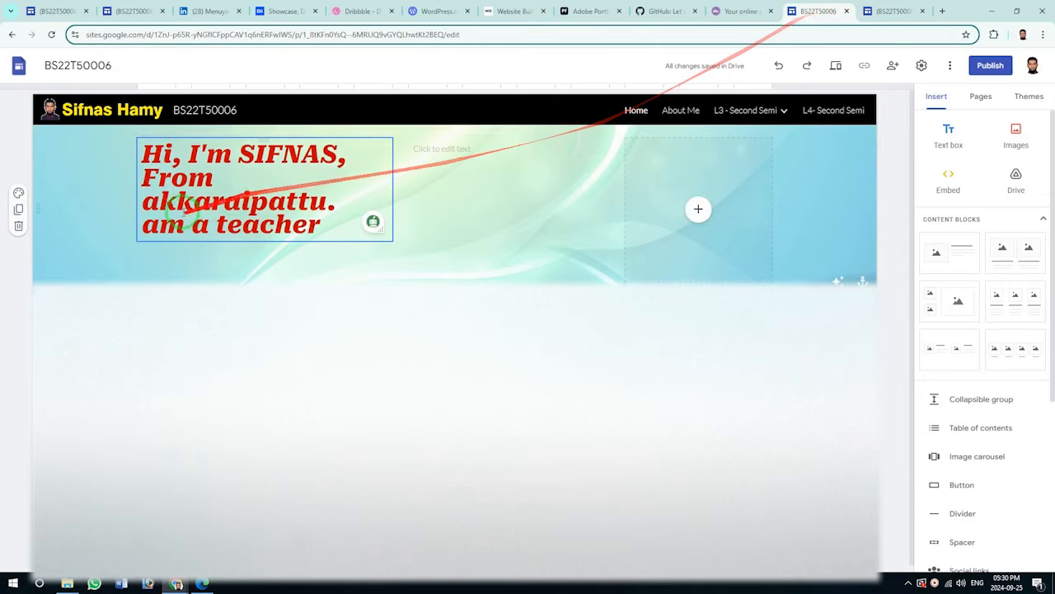
triple_click(290, 235)
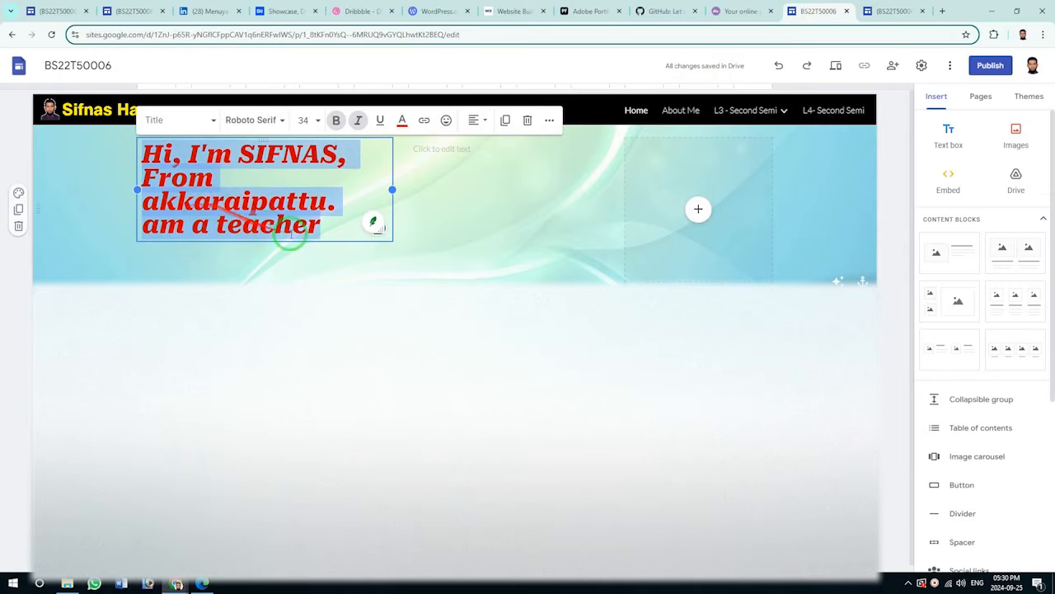
click(549, 120)
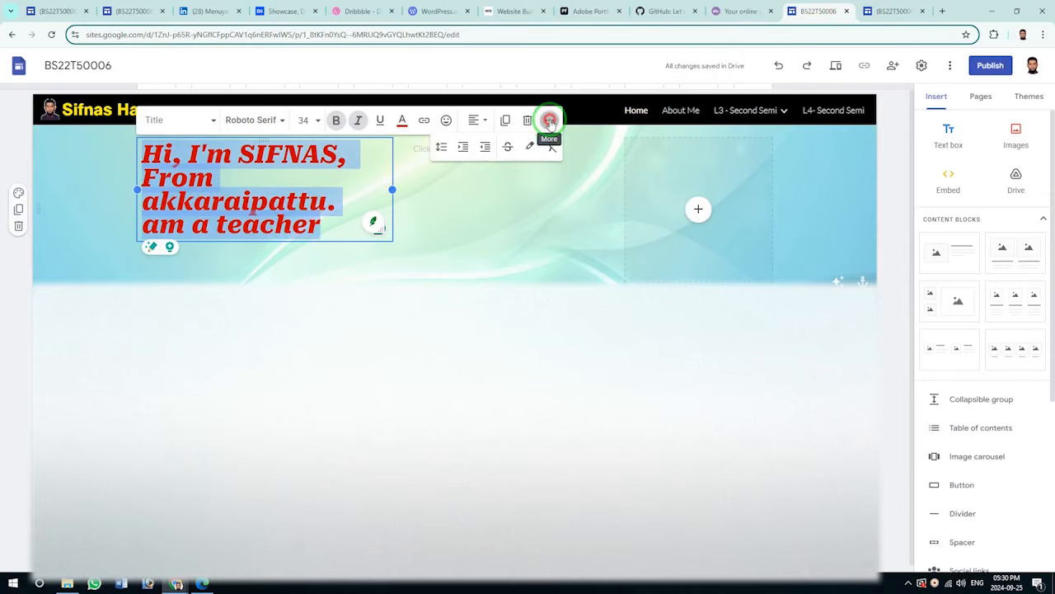
click(443, 148)
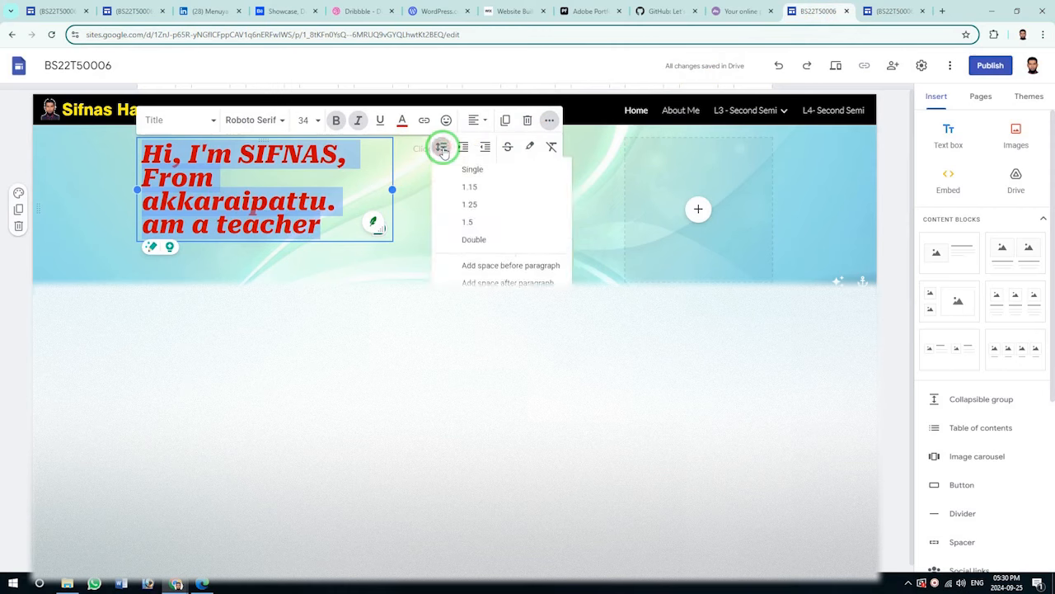
click(468, 183)
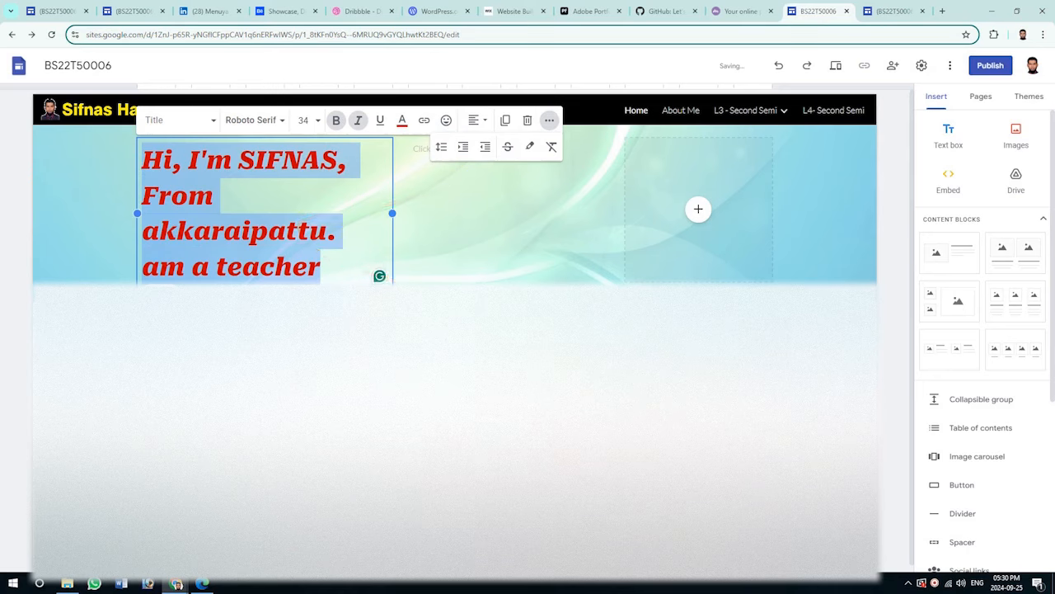
Widen the banner's image slot toward the left.
click(647, 208)
drag(624, 207, 409, 211)
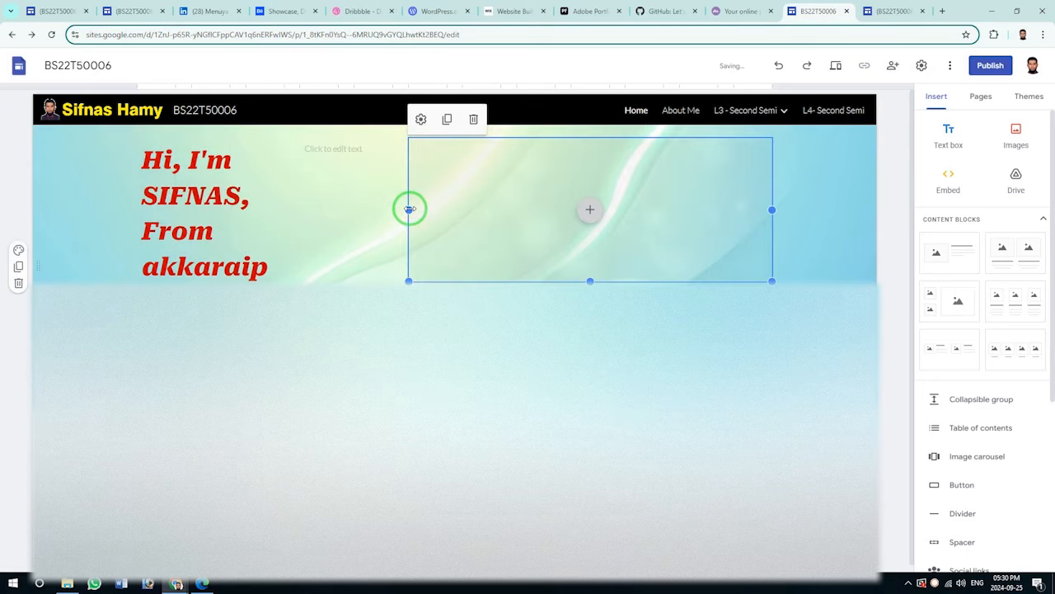
click(891, 11)
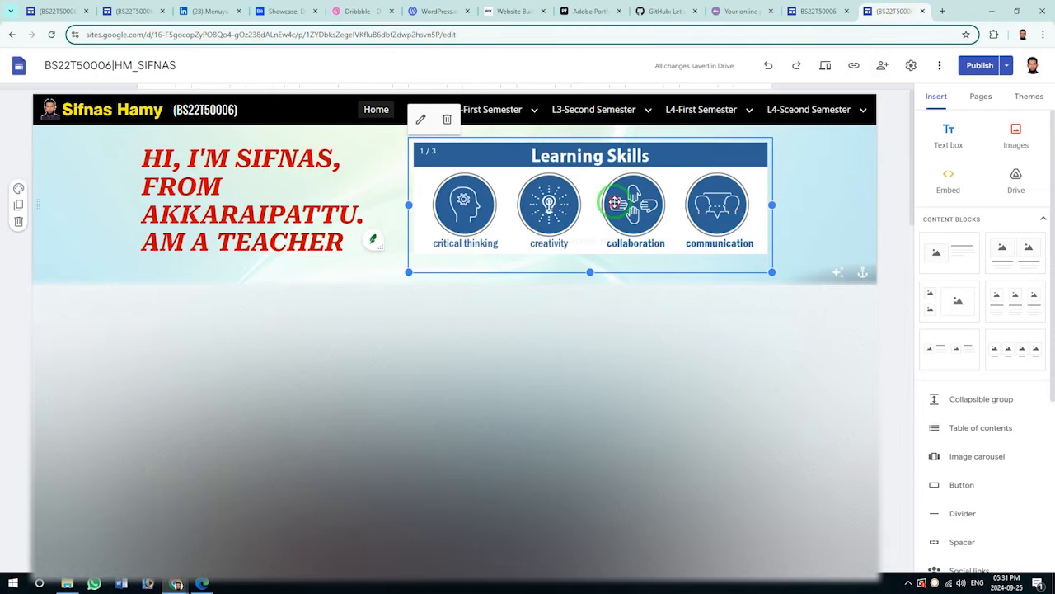
Upload the SLTC Research University picture from Pictures into the banner's empty image placeholder.
click(818, 12)
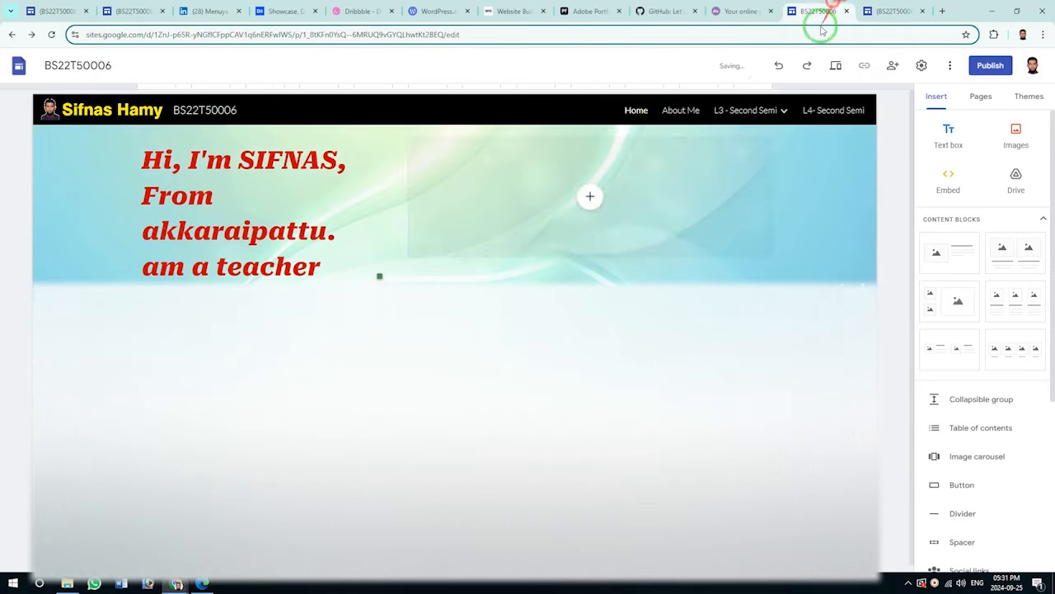
click(590, 197)
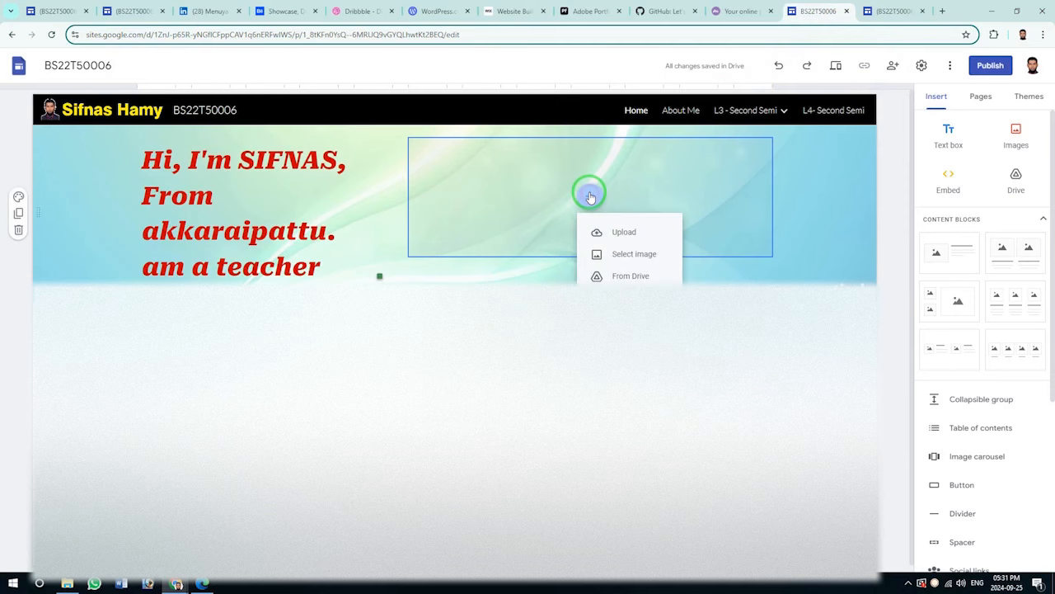
click(610, 233)
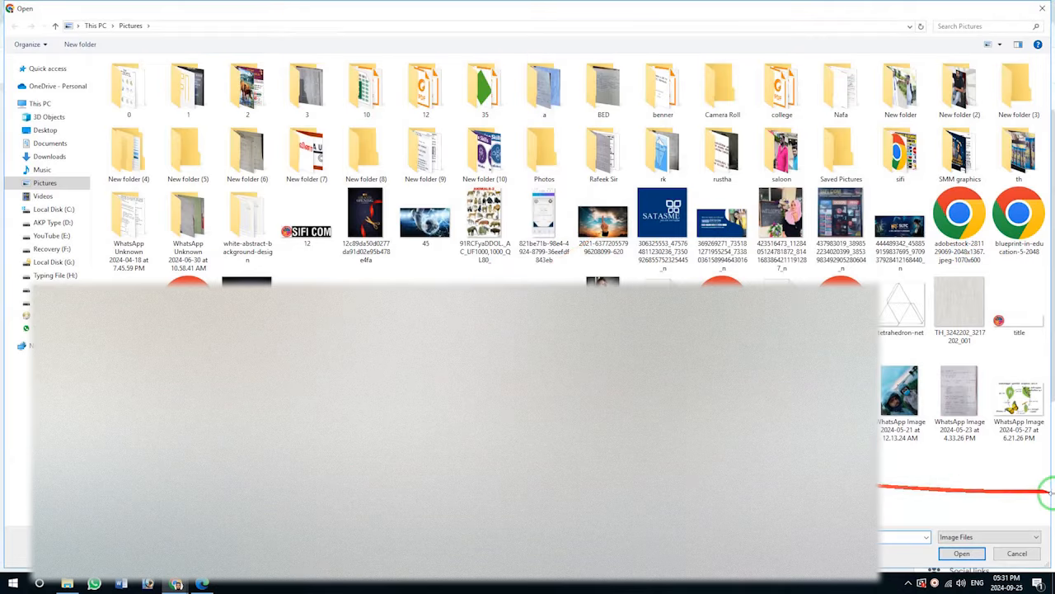
click(898, 235)
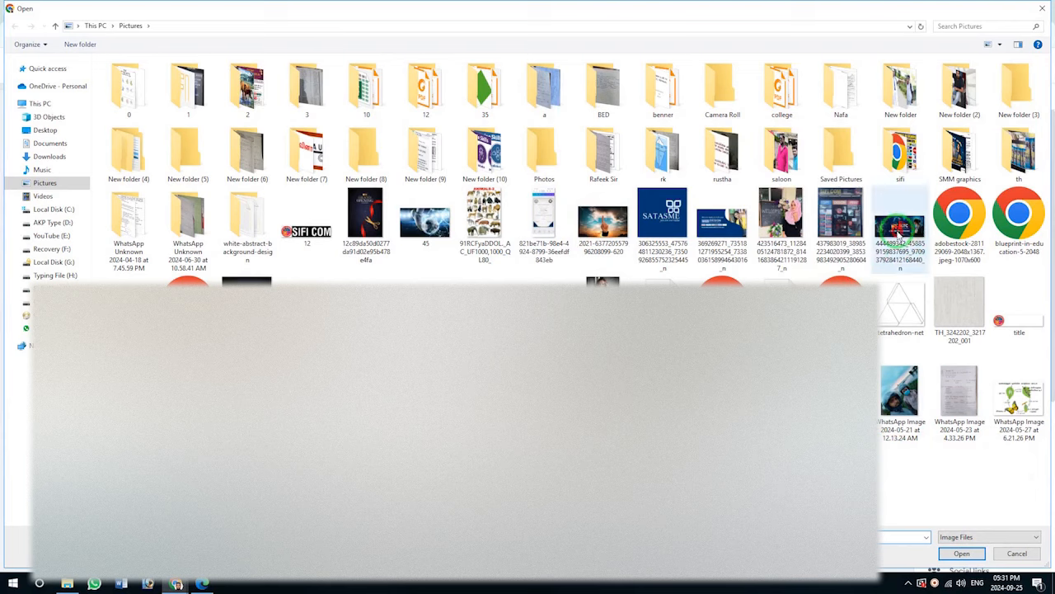
click(962, 554)
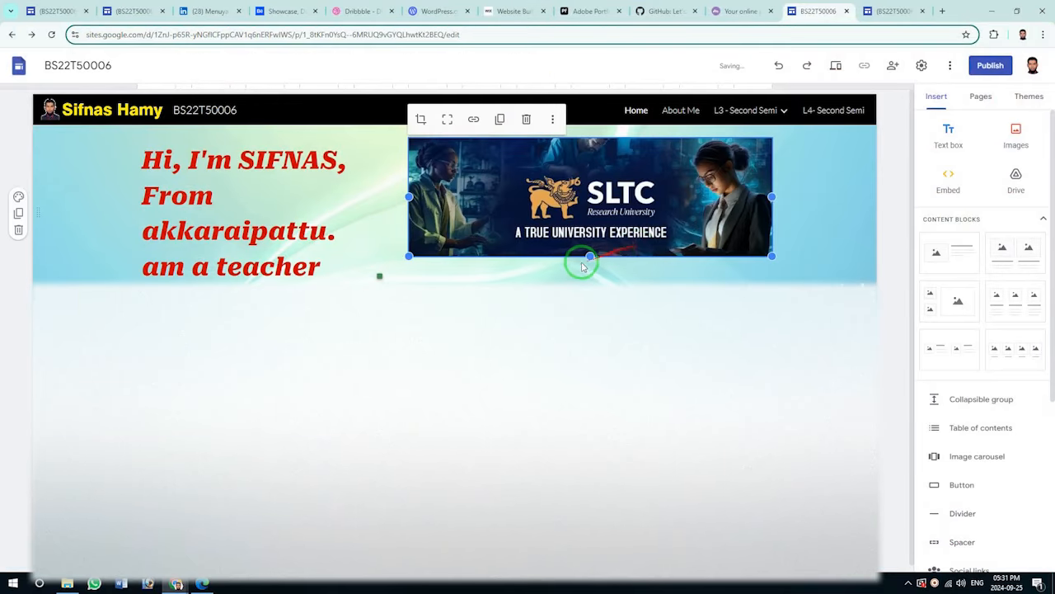
Stretch the SLTC picture down to fill the banner, then review the reference site's blog heading.
drag(589, 256, 588, 282)
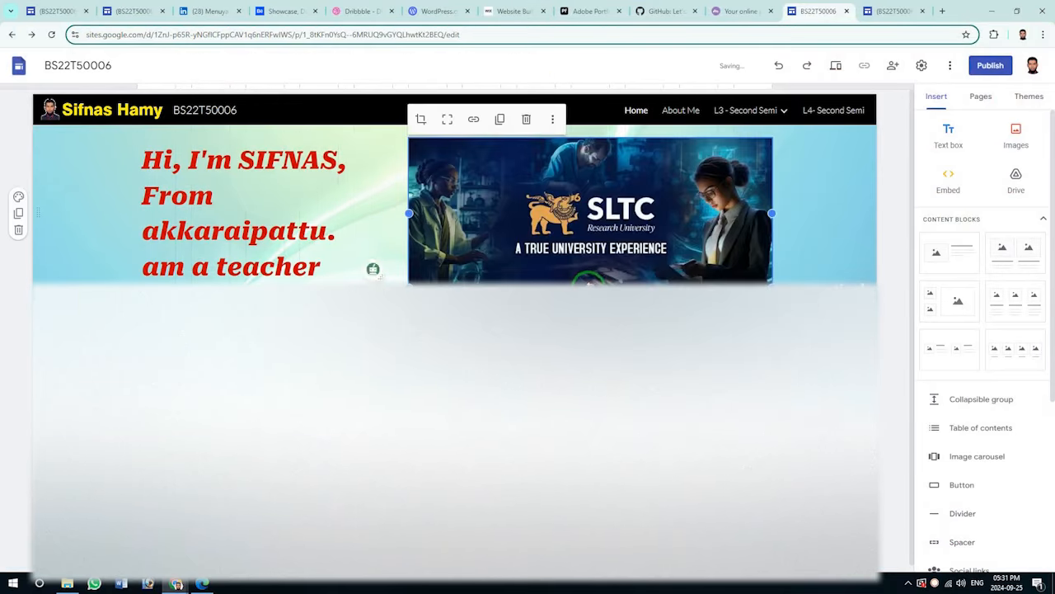
click(898, 371)
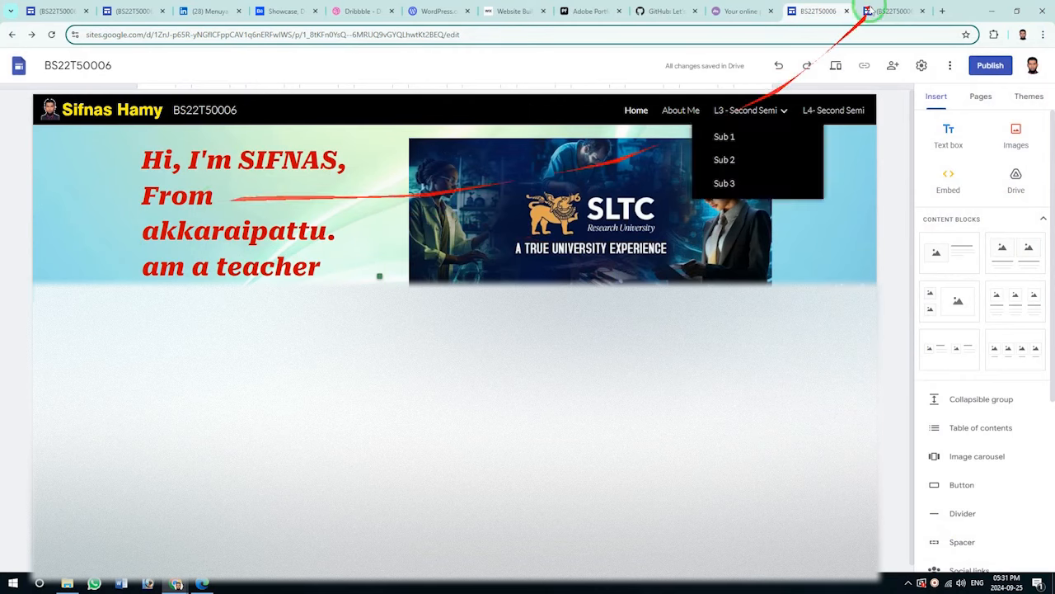
click(893, 10)
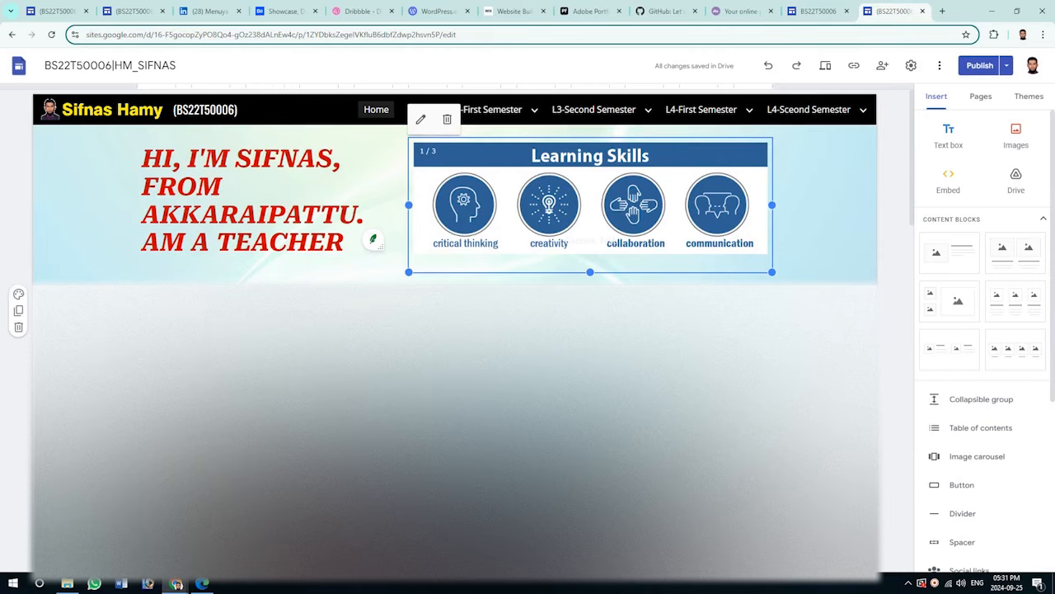
scroll(517, 145, down, 5)
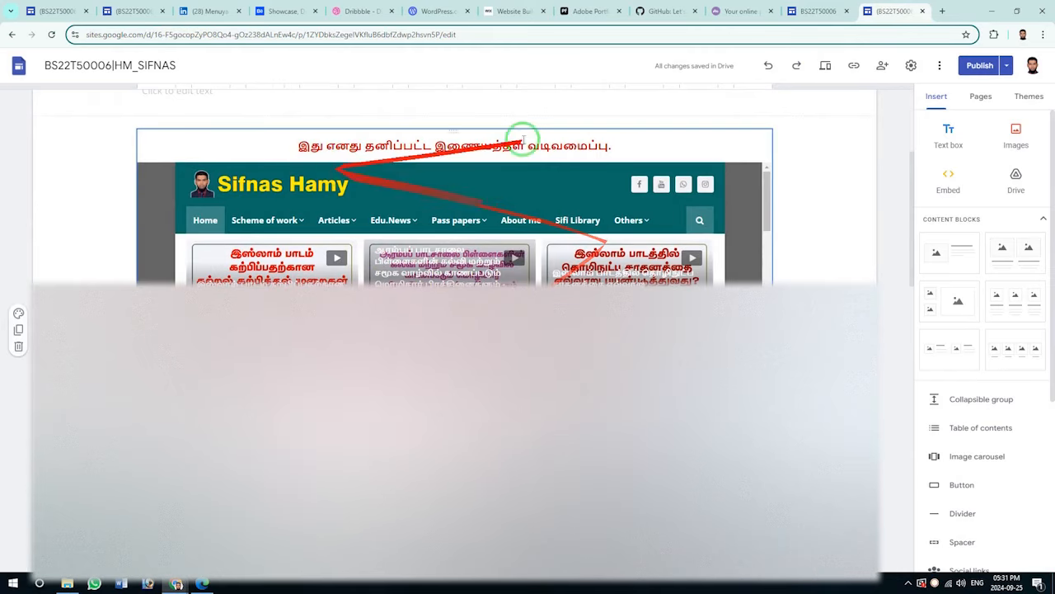
click(518, 145)
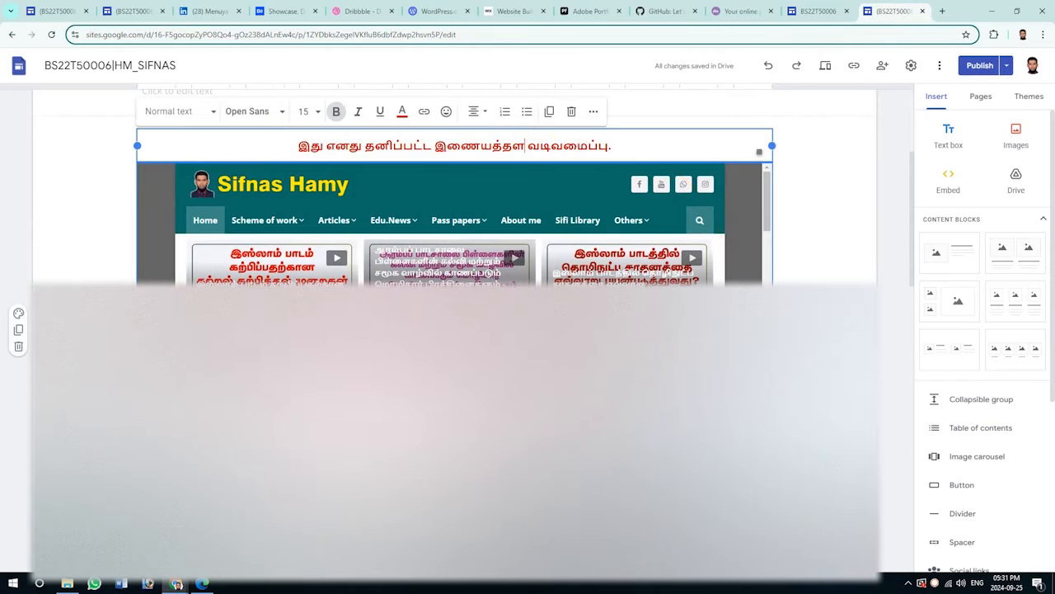
Add a text box section below the banner and select the reference site's embedded blog.
click(816, 10)
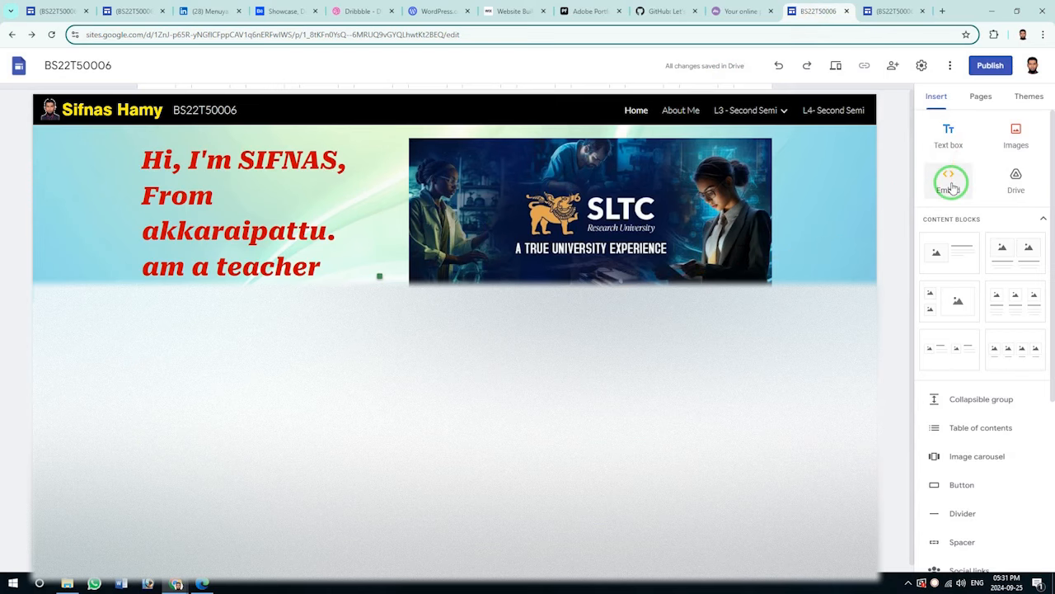
click(954, 140)
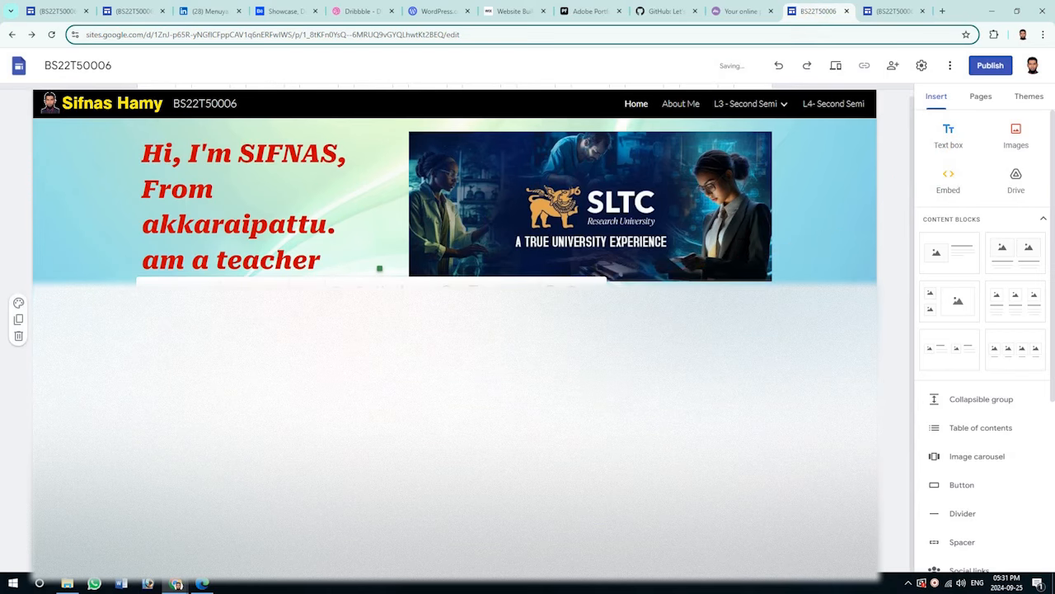
click(902, 11)
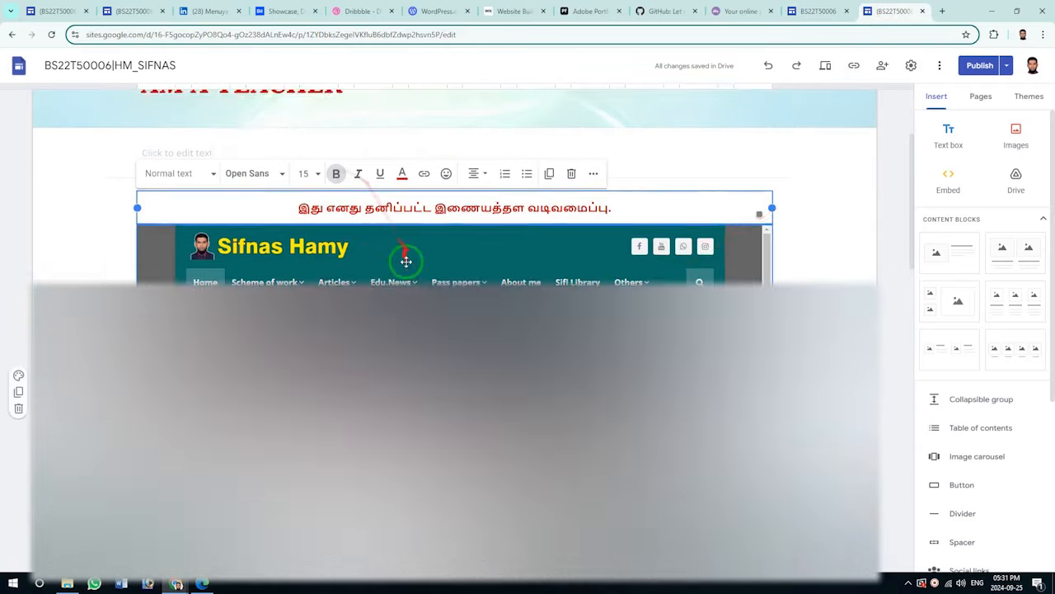
scroll(405, 262, up, 1)
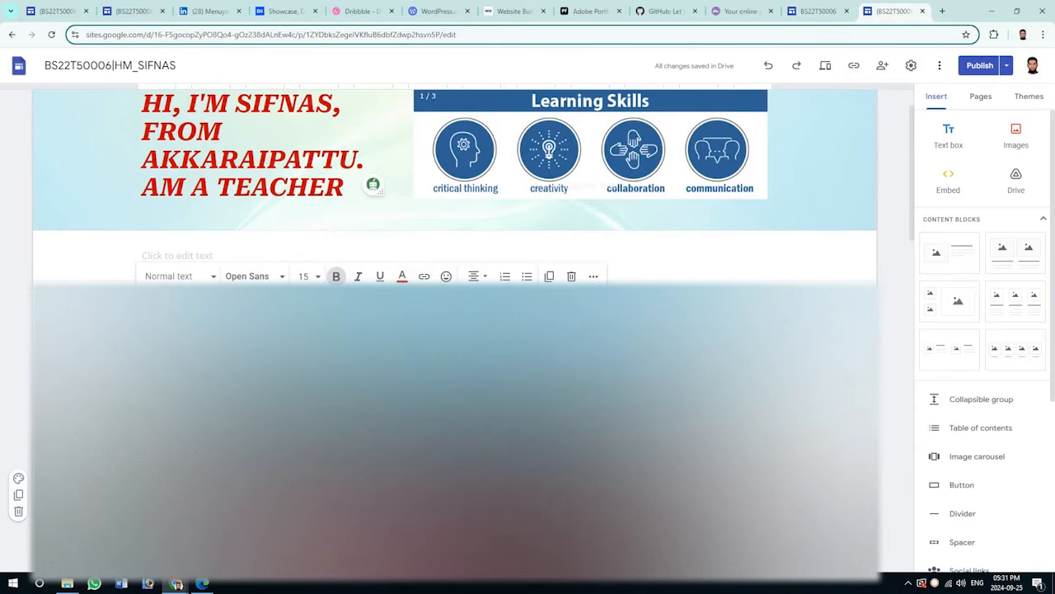
click(455, 396)
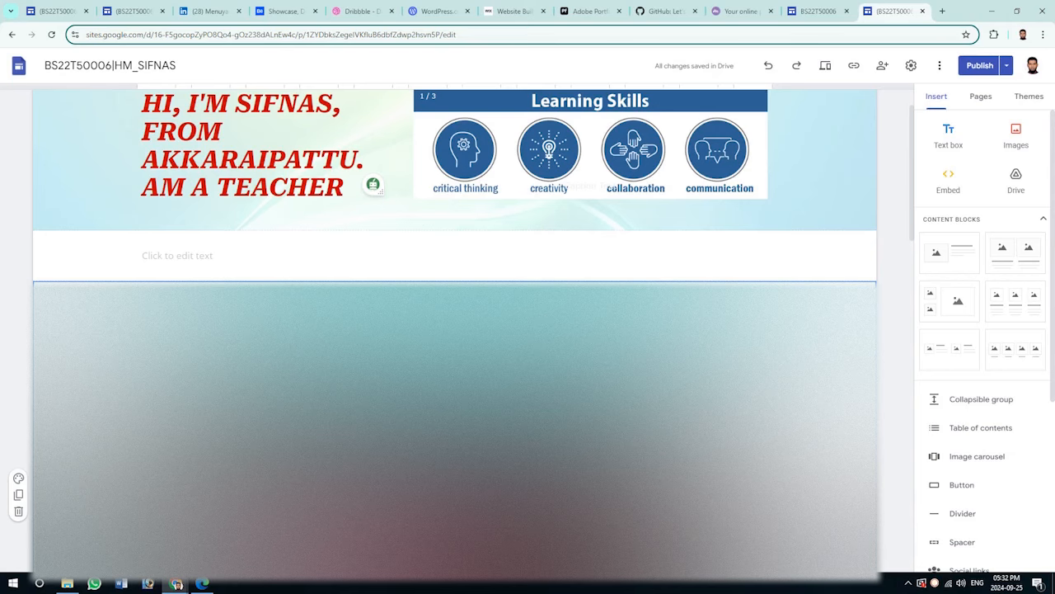
Search Google for 'nhm writer' and open the Indic Labs Keezhadi (NHM Writer) result.
click(942, 11)
text(nhm)
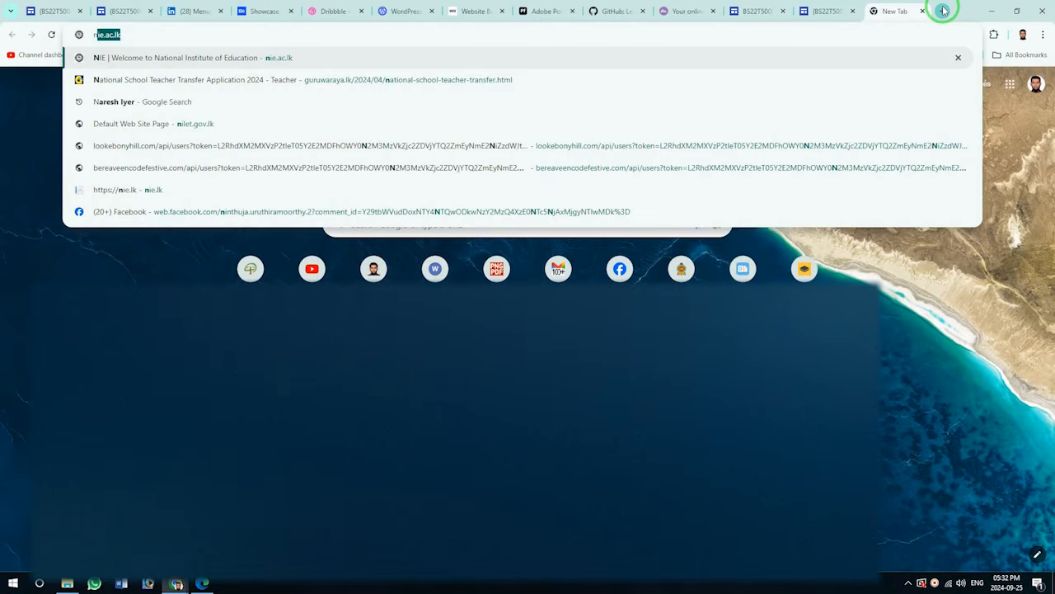
text( w)
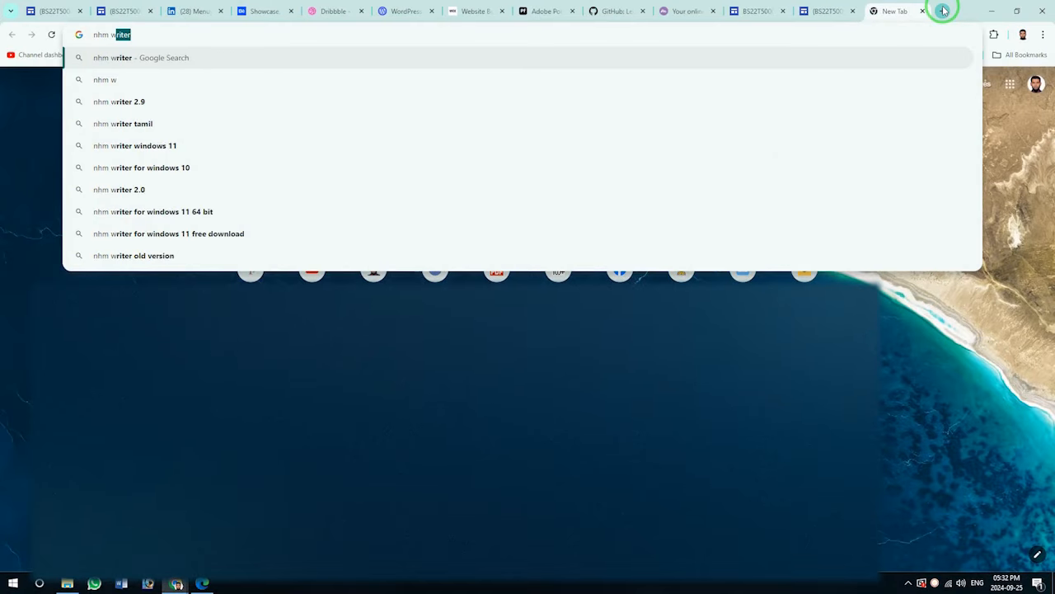
key(Return)
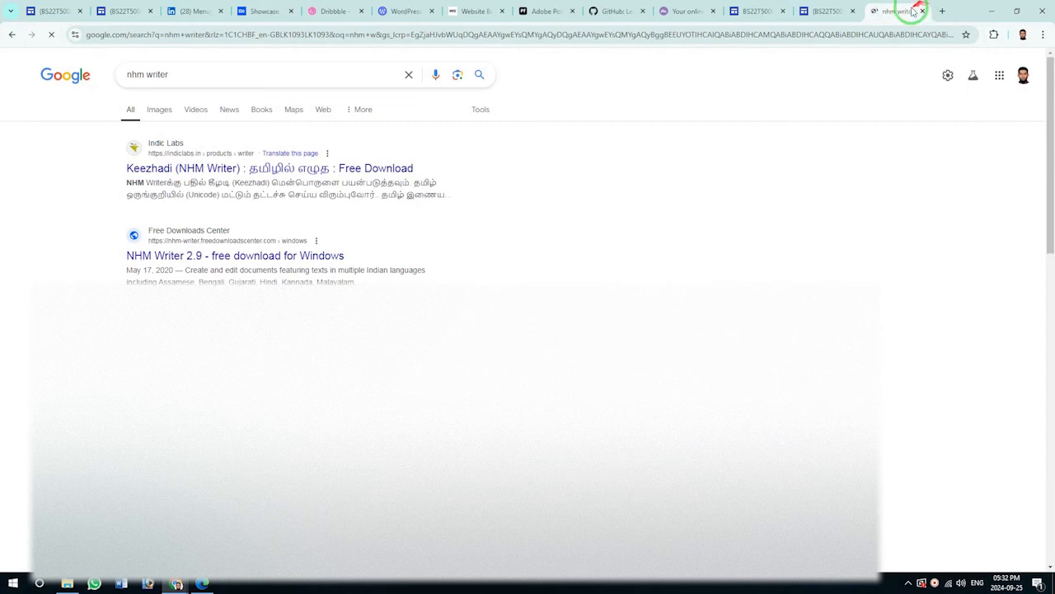
click(153, 154)
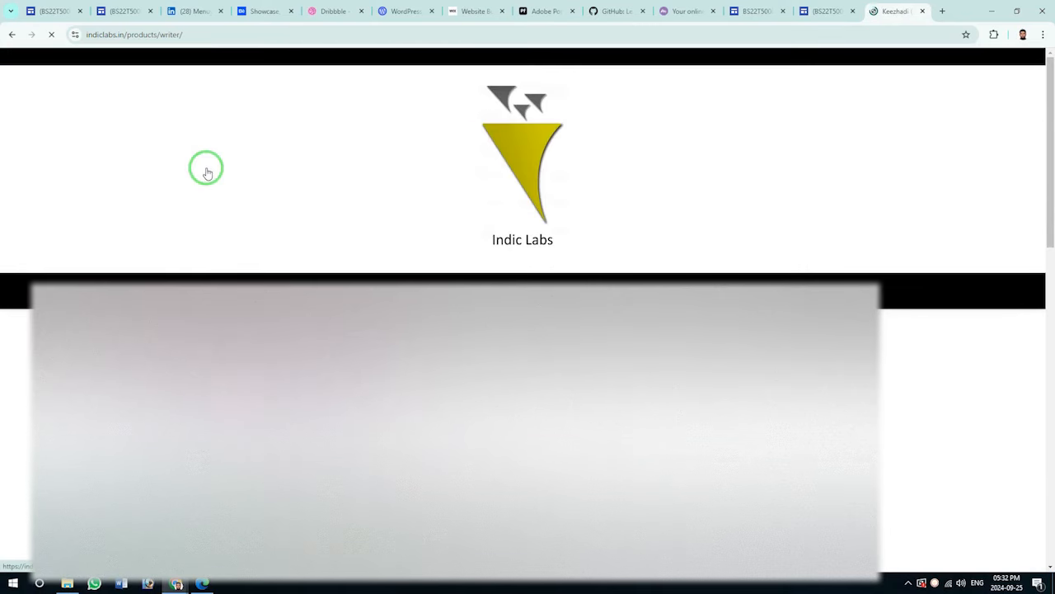
Review the NHM Writer page, pin the Tamil typing tool icon to the taskbar, and return to Google Sites.
scroll(206, 173, down, 2)
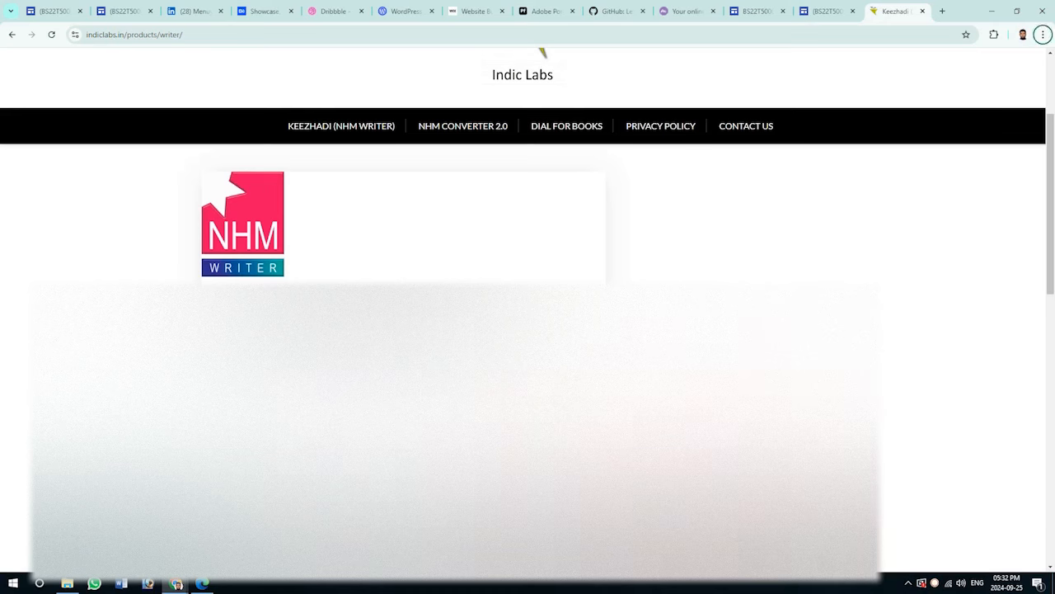
click(909, 582)
drag(930, 542, 907, 583)
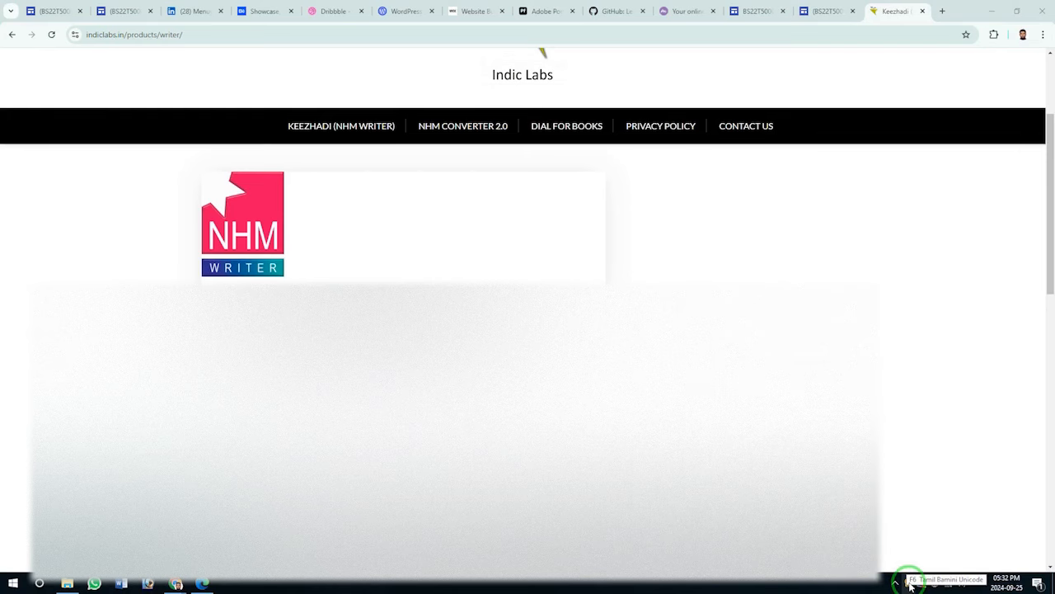
click(754, 13)
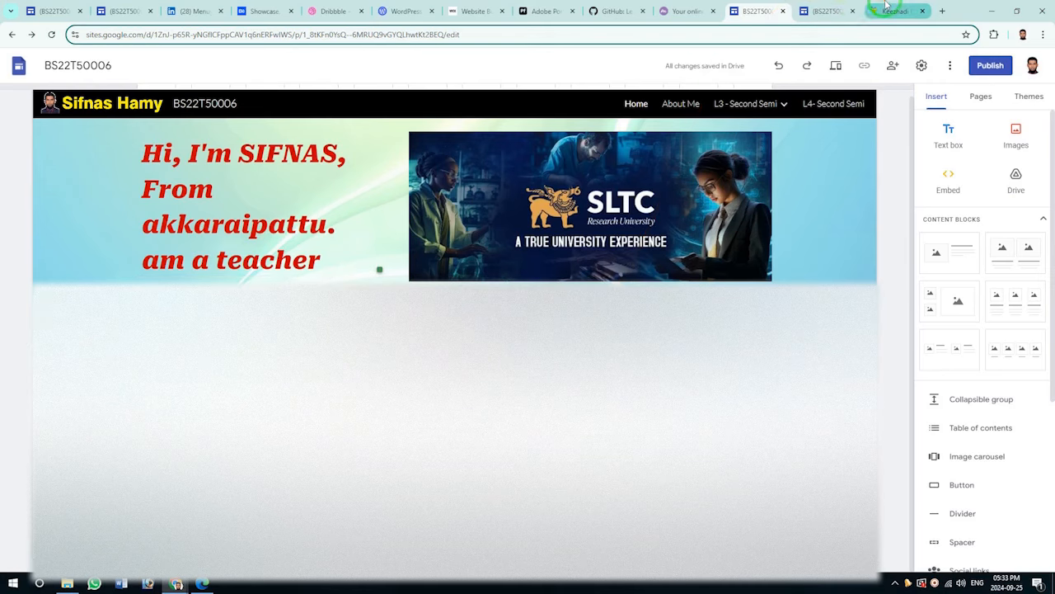
Check the reference site's embedded blog, then open Insert > Embed on the By URL option.
click(828, 11)
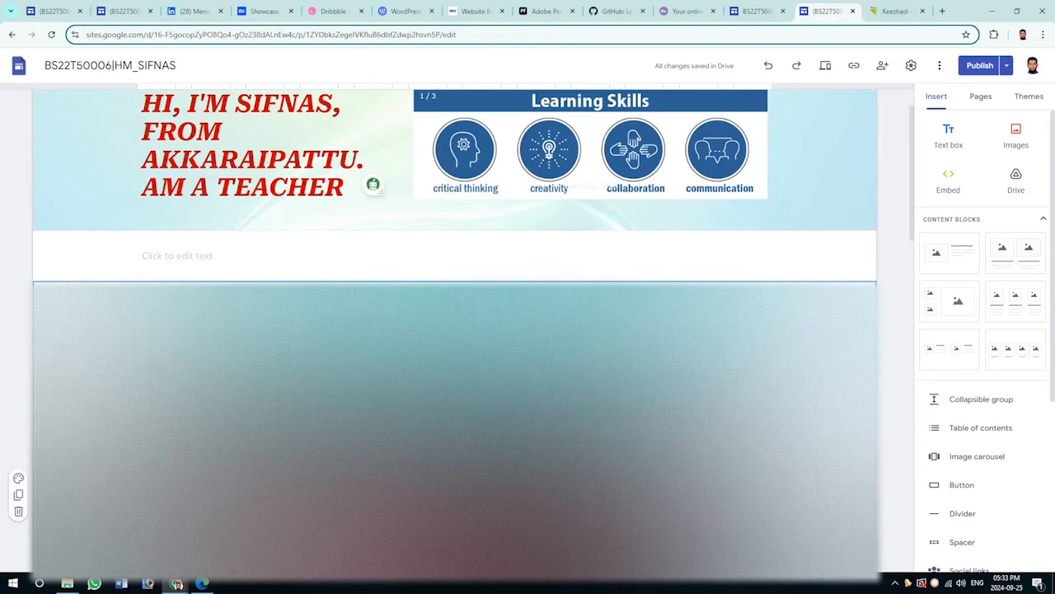
scroll(373, 183, down, 3)
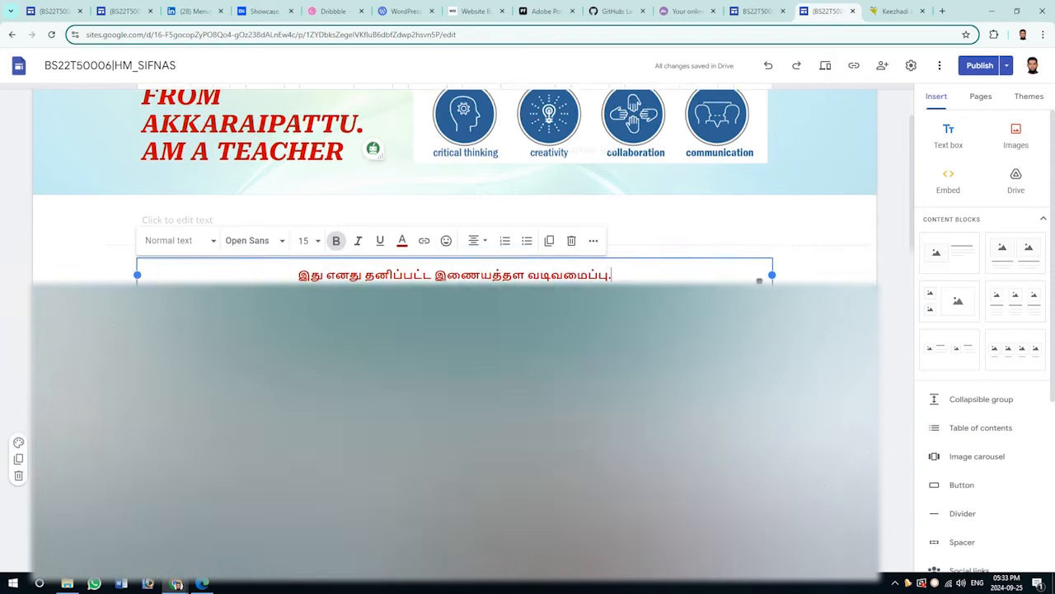
click(757, 10)
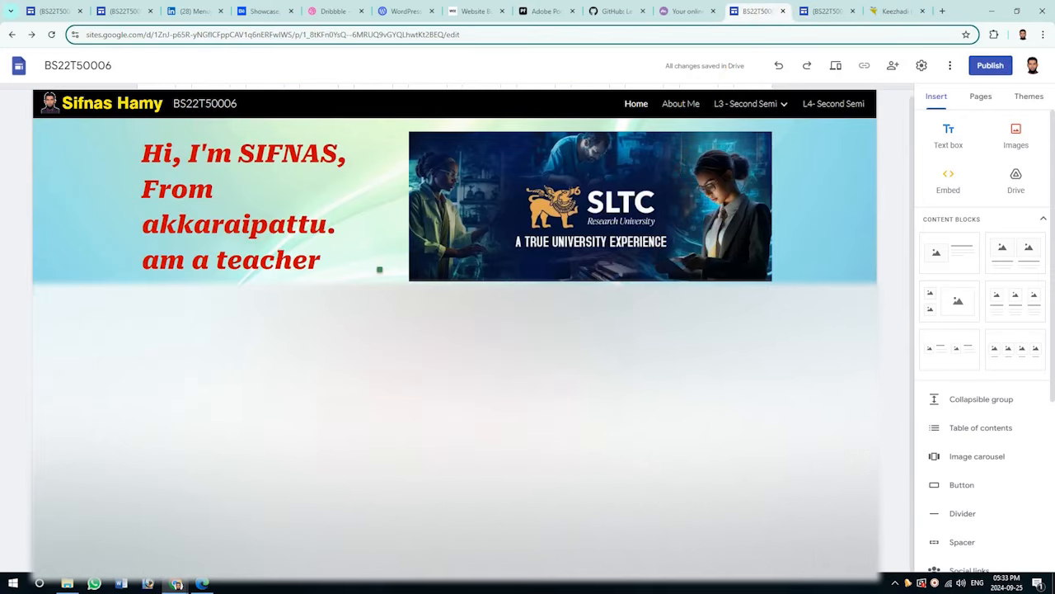
click(948, 177)
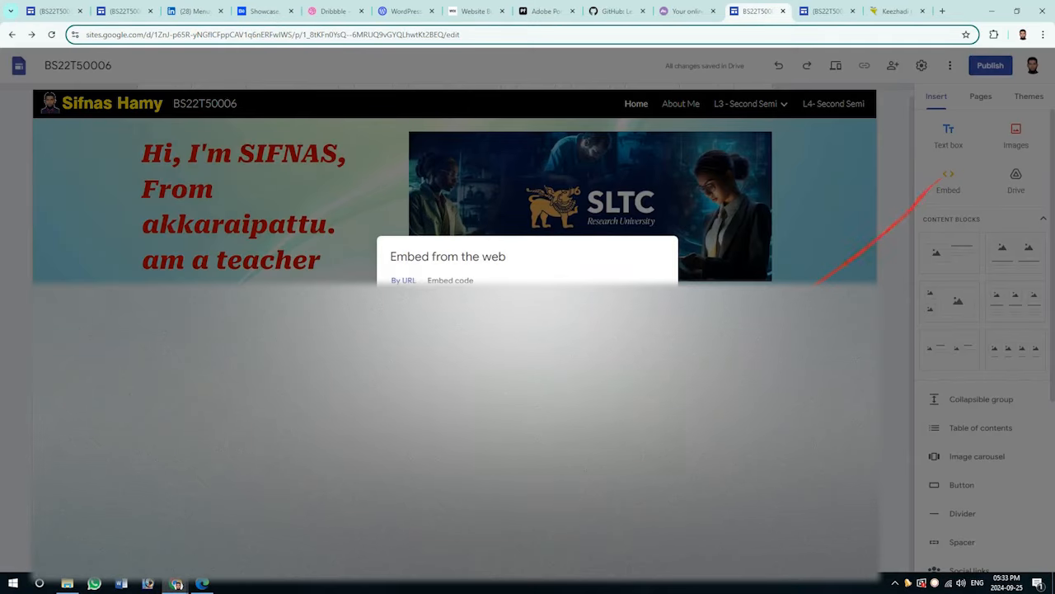
click(445, 280)
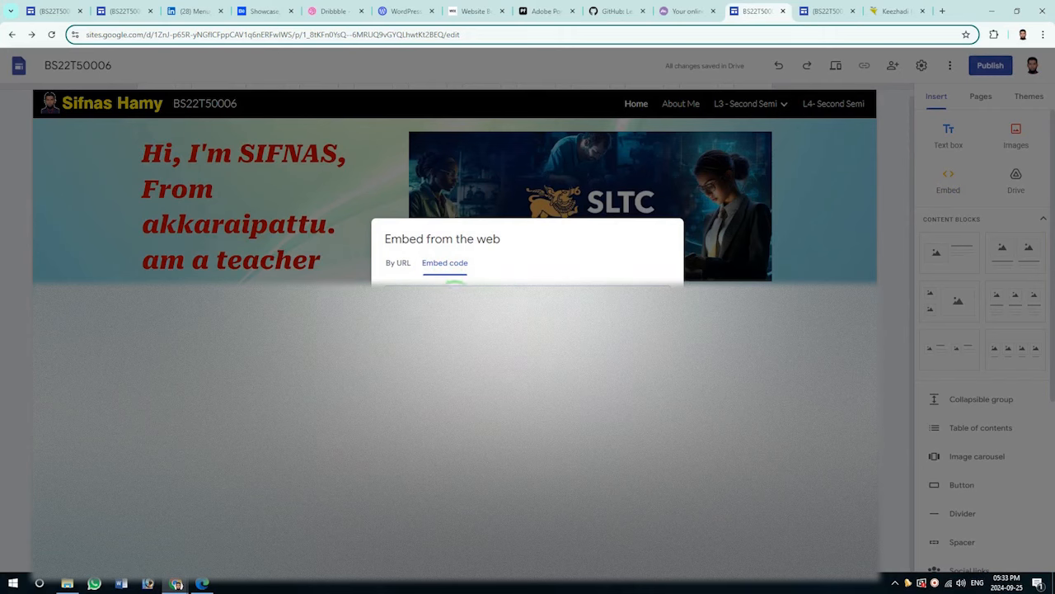
click(415, 275)
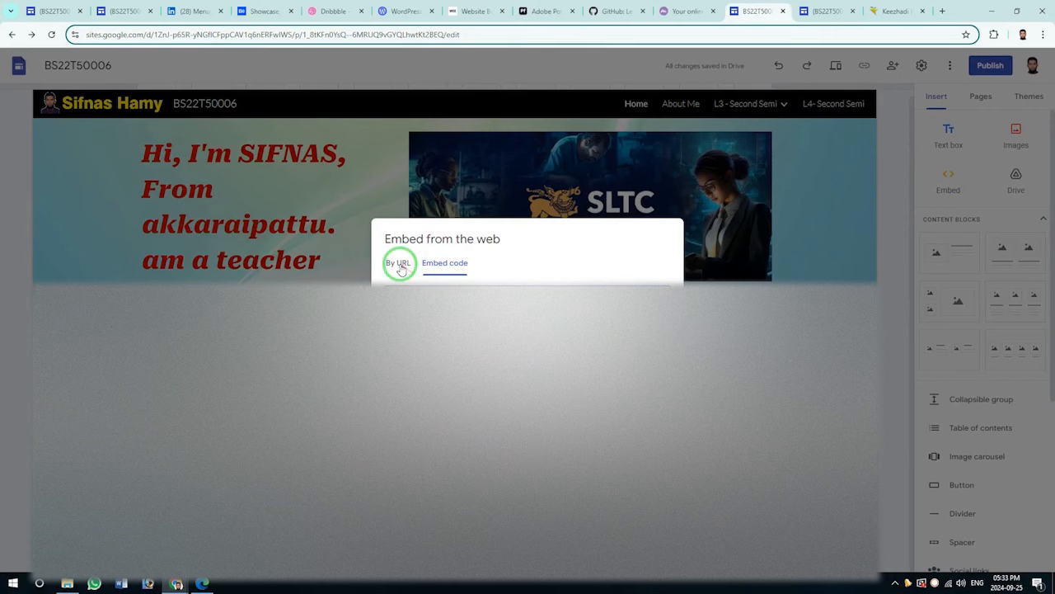
click(938, 11)
Open the personal blogspot blog, copy its web address, and go back to the Sites embed box.
text(sifnashamy.blogspot.com)
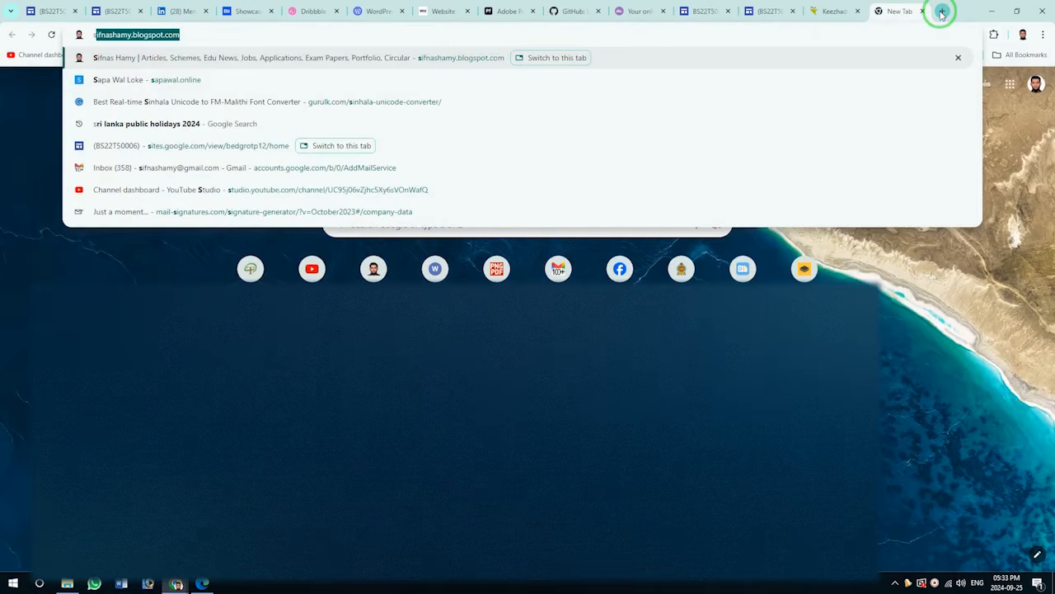
click(284, 58)
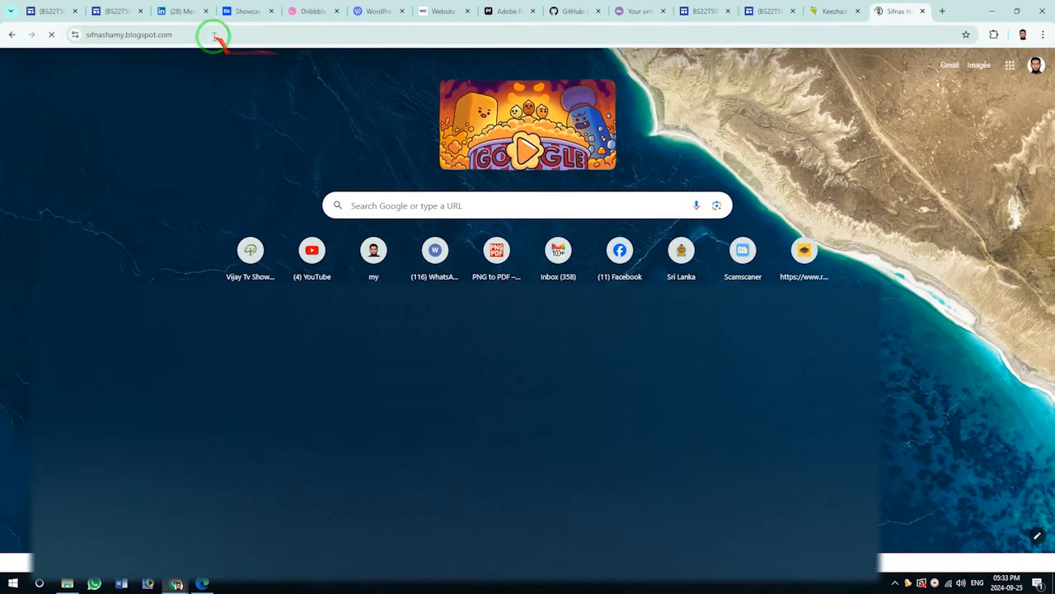
click(198, 31)
key(ctrl+c)
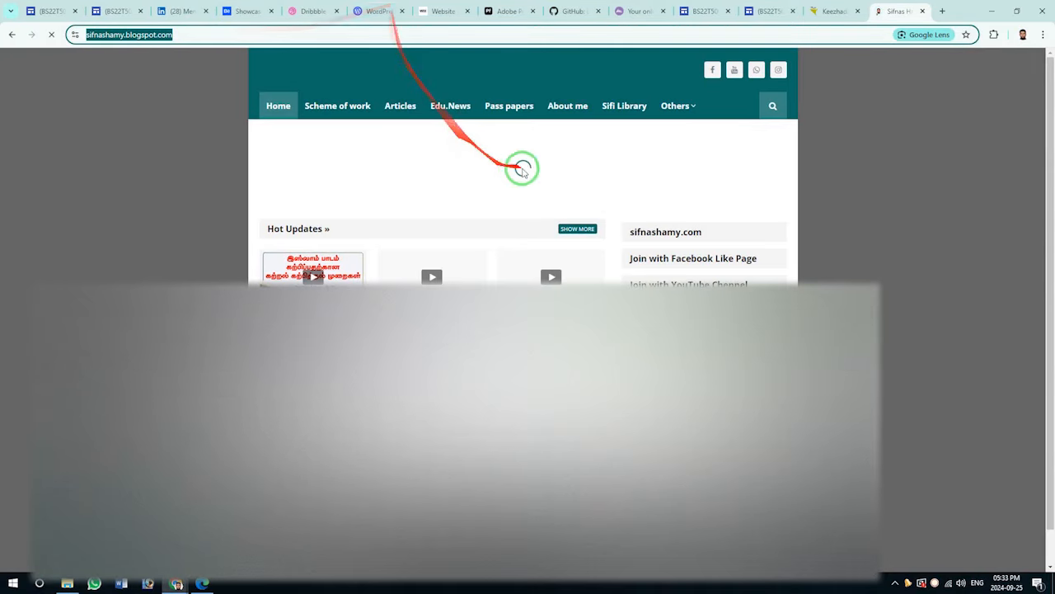
click(750, 10)
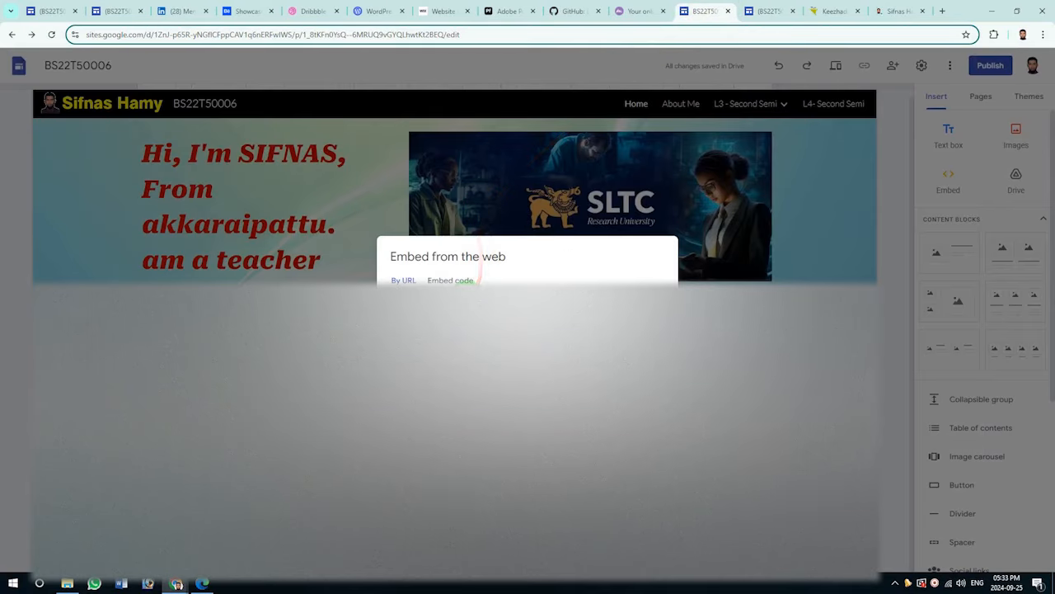
Paste the blog URL into Embed's By URL field, insert it, and compare with the reference site.
key(ctrl+v)
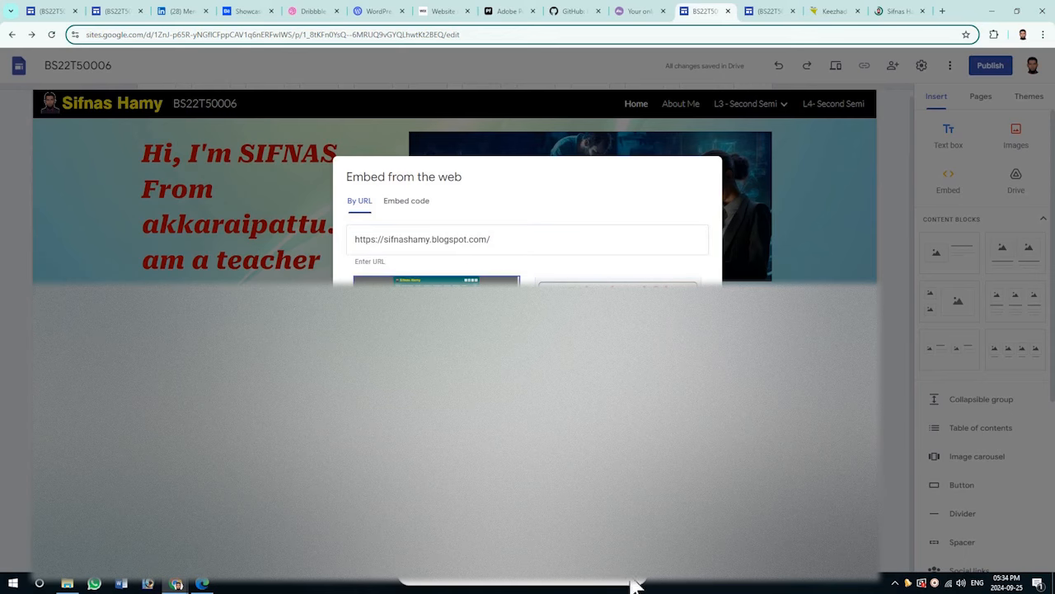
click(690, 493)
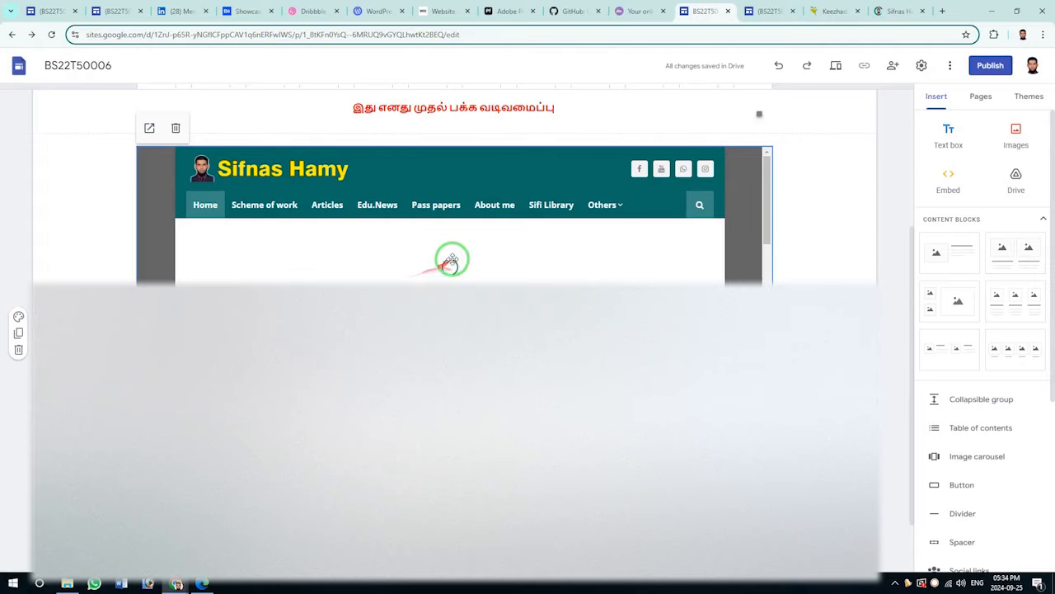
click(907, 10)
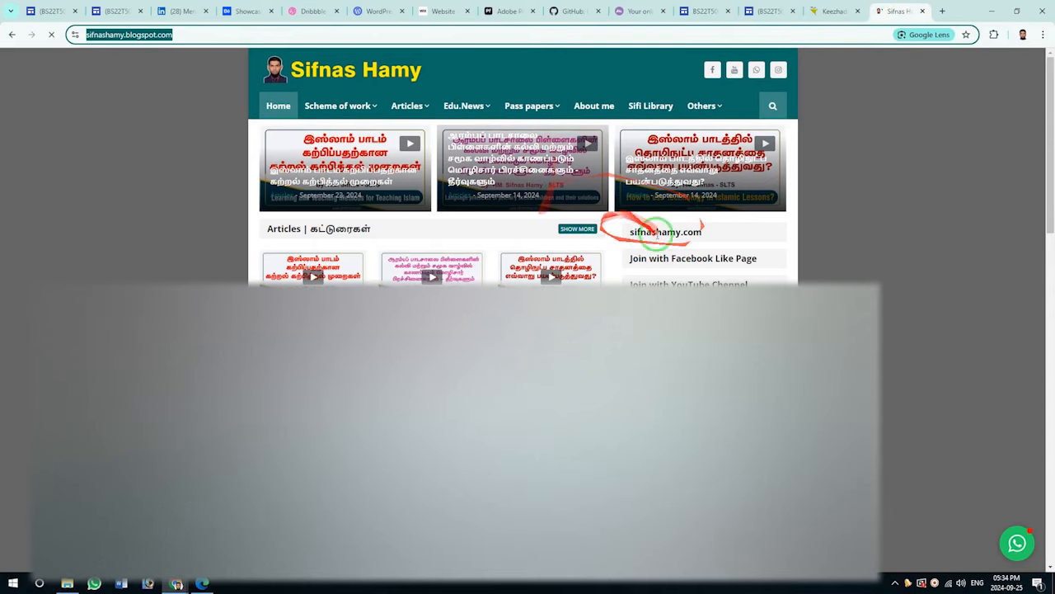
click(788, 8)
scroll(495, 259, up, 5)
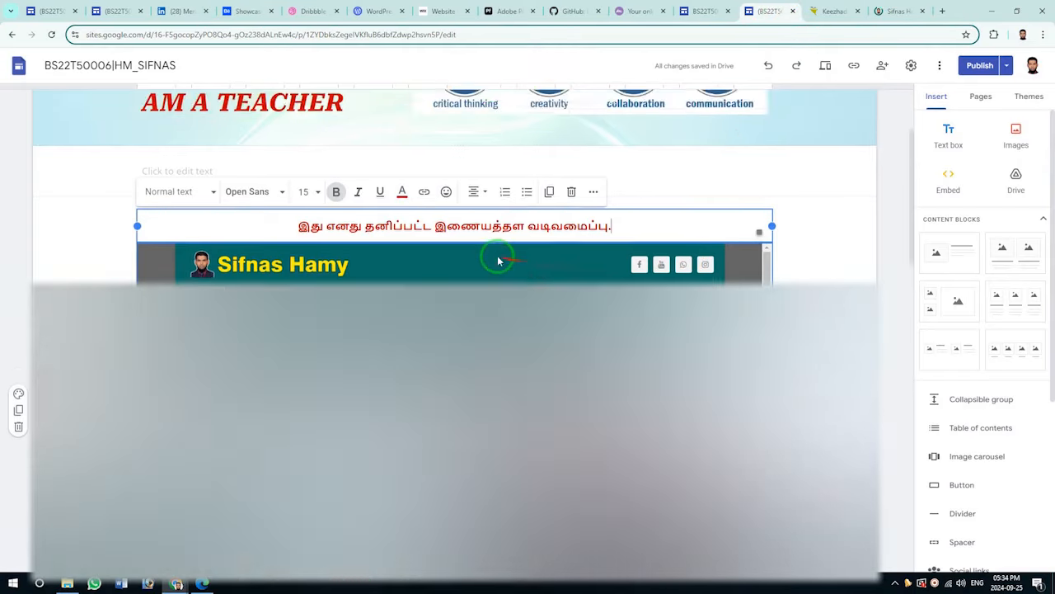
scroll(495, 261, down, 5)
scroll(536, 285, down, 4)
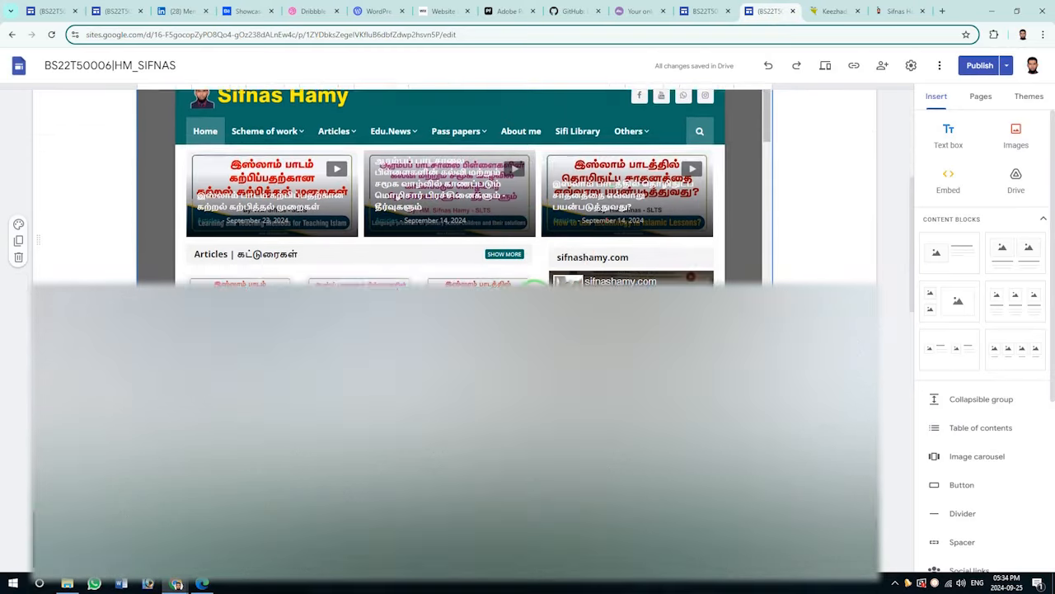
click(682, 7)
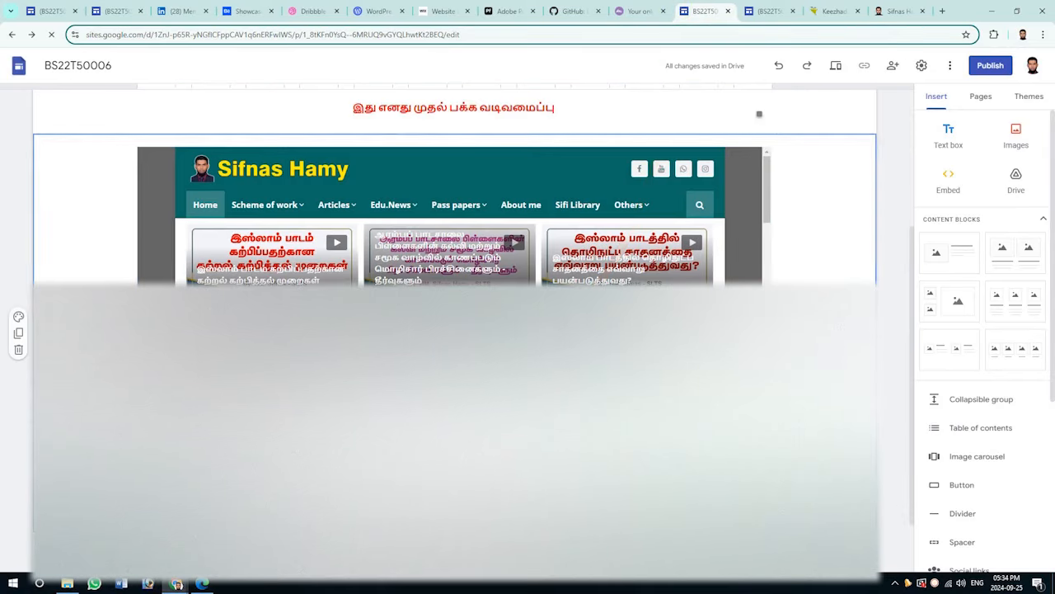
Compare the embed with the reference site again, then add a text box to the home page.
click(770, 10)
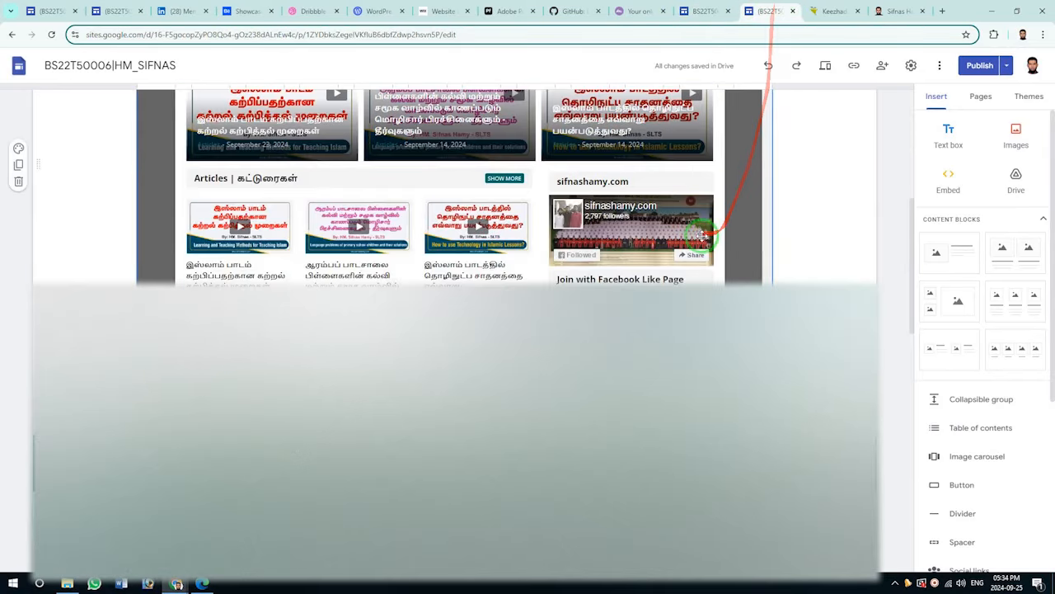
click(705, 12)
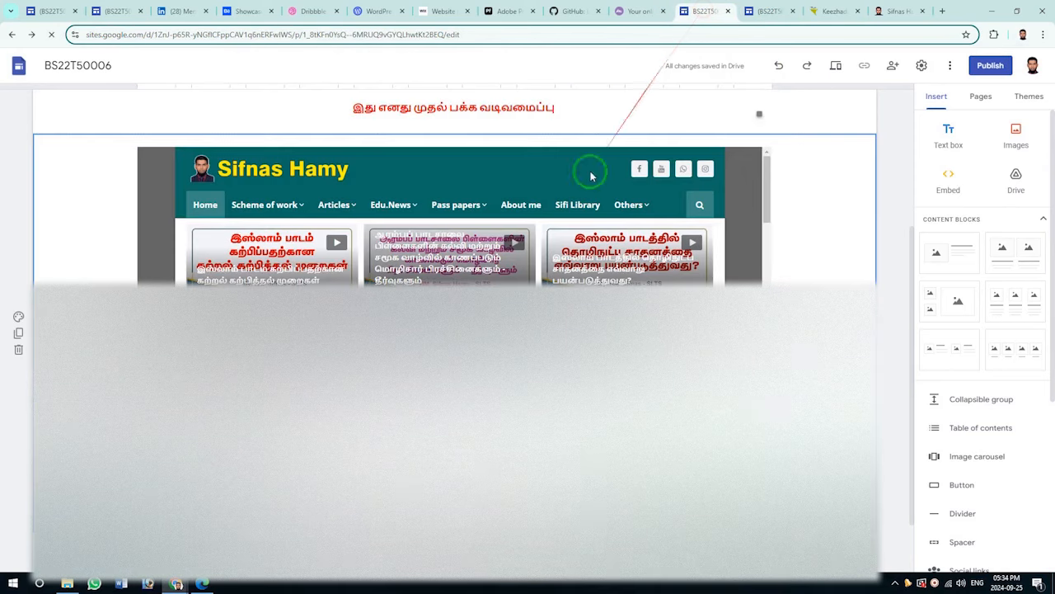
click(760, 10)
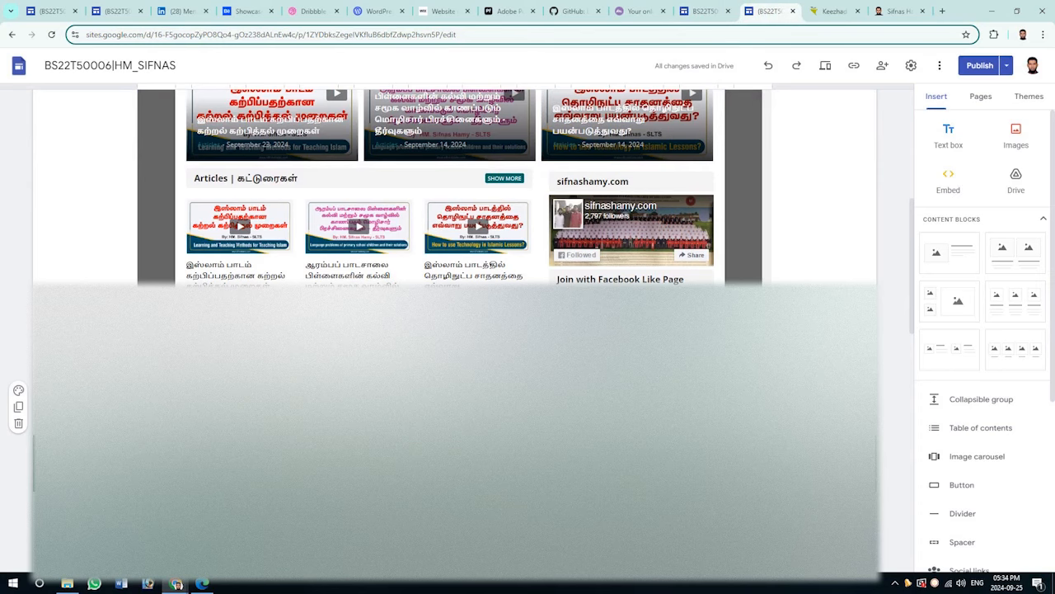
click(705, 11)
click(948, 132)
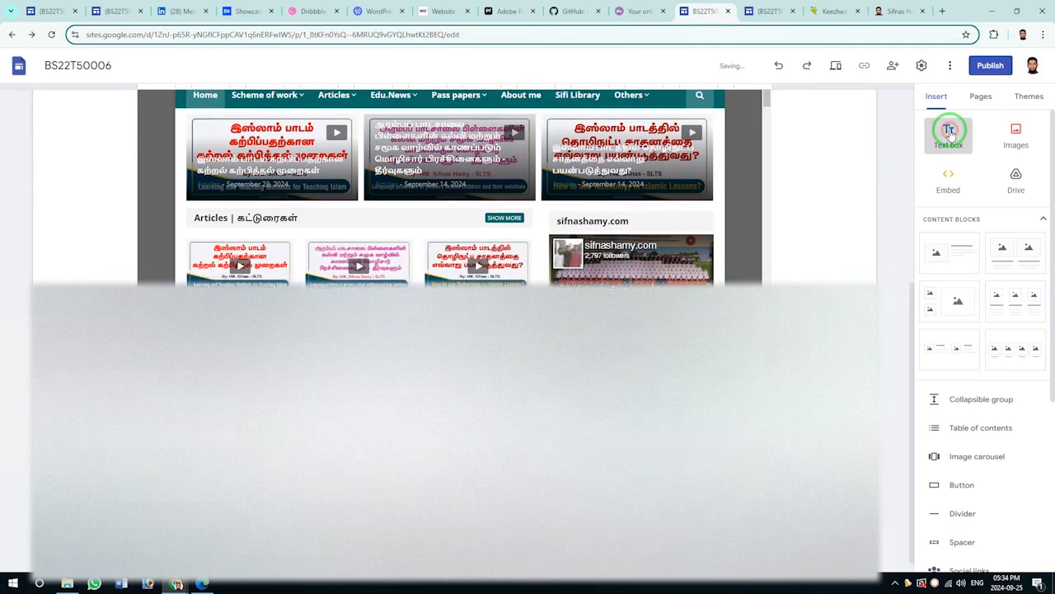
click(948, 148)
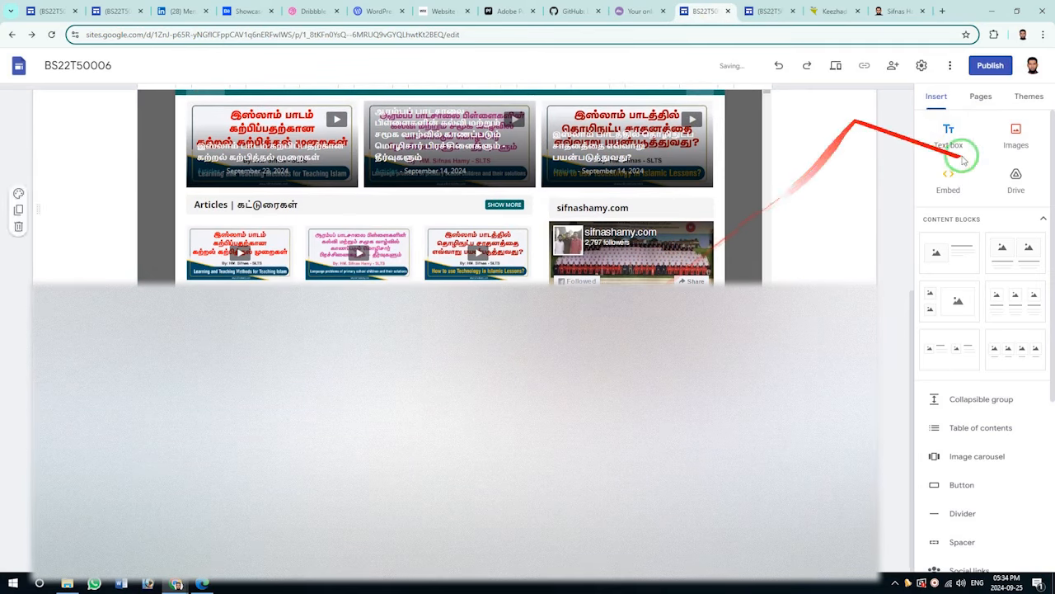
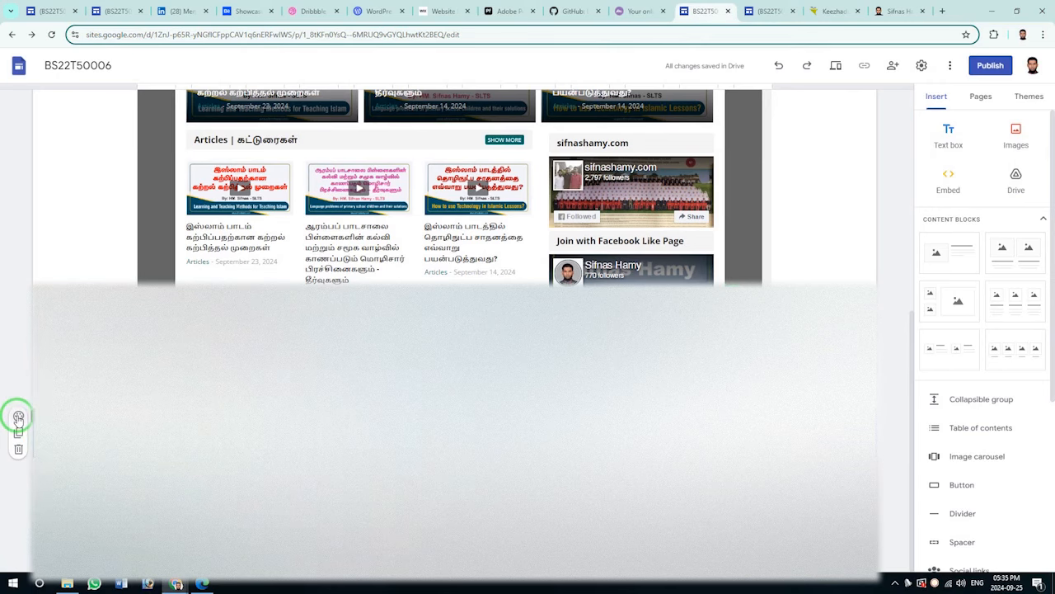
Apply the Simple theme with the custom dark green colour #08591c.
click(18, 416)
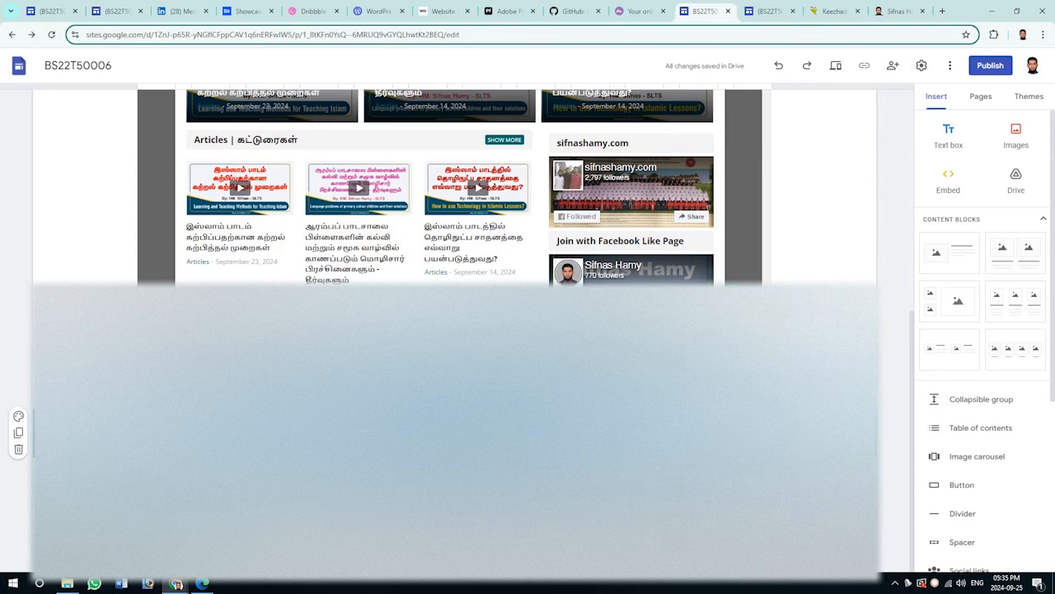
click(1027, 96)
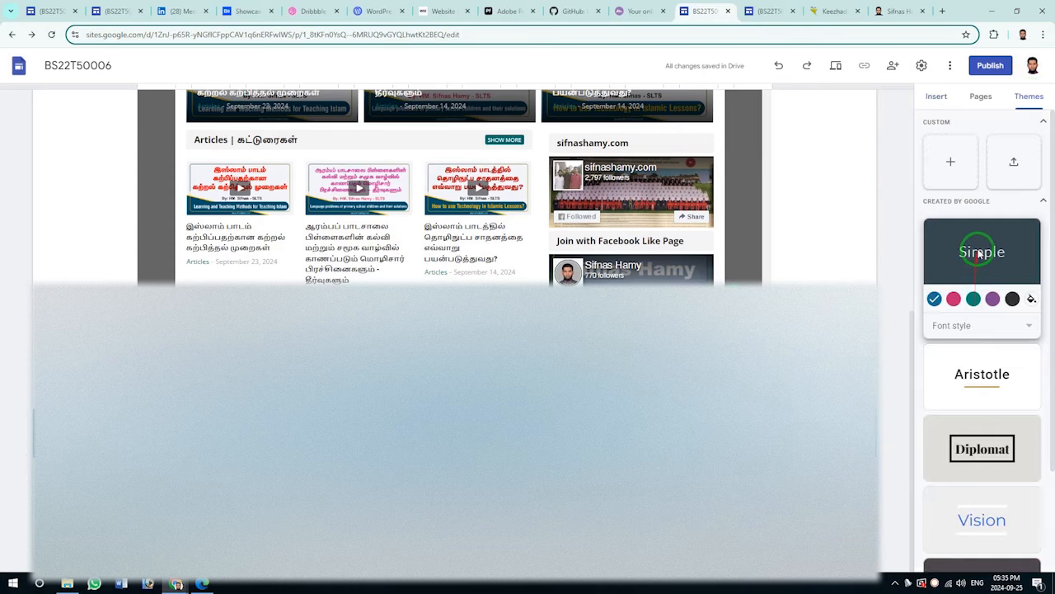
click(954, 300)
click(974, 300)
click(1031, 299)
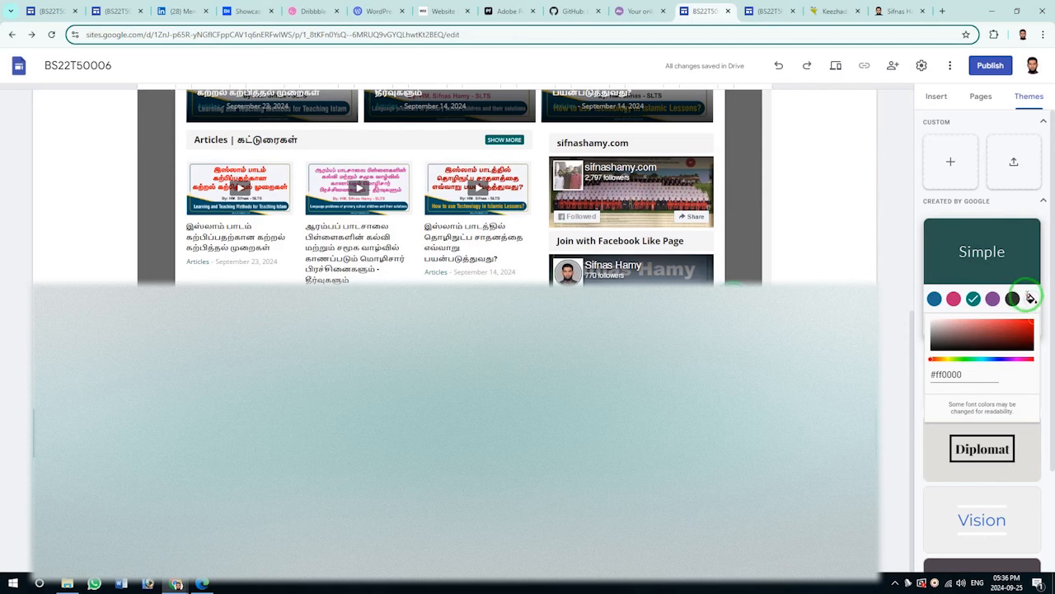
click(1029, 339)
click(1029, 328)
click(1015, 331)
click(978, 359)
click(1028, 345)
click(1025, 339)
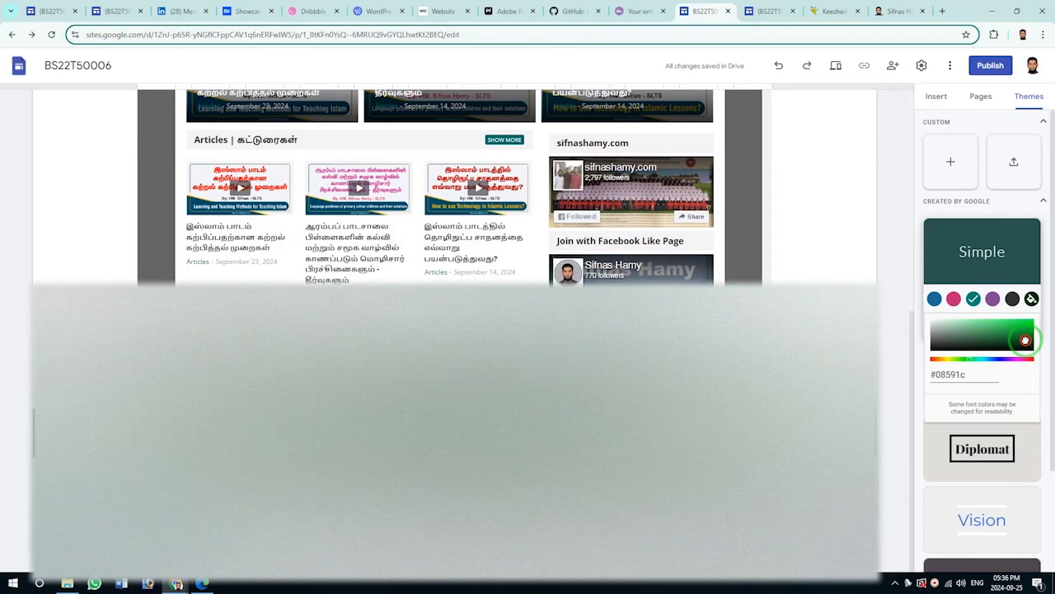
Switch to the HM_SIFNAS portfolio site and highlight its 'Selected work' heading.
click(980, 96)
click(769, 10)
click(512, 187)
drag(512, 188, 396, 187)
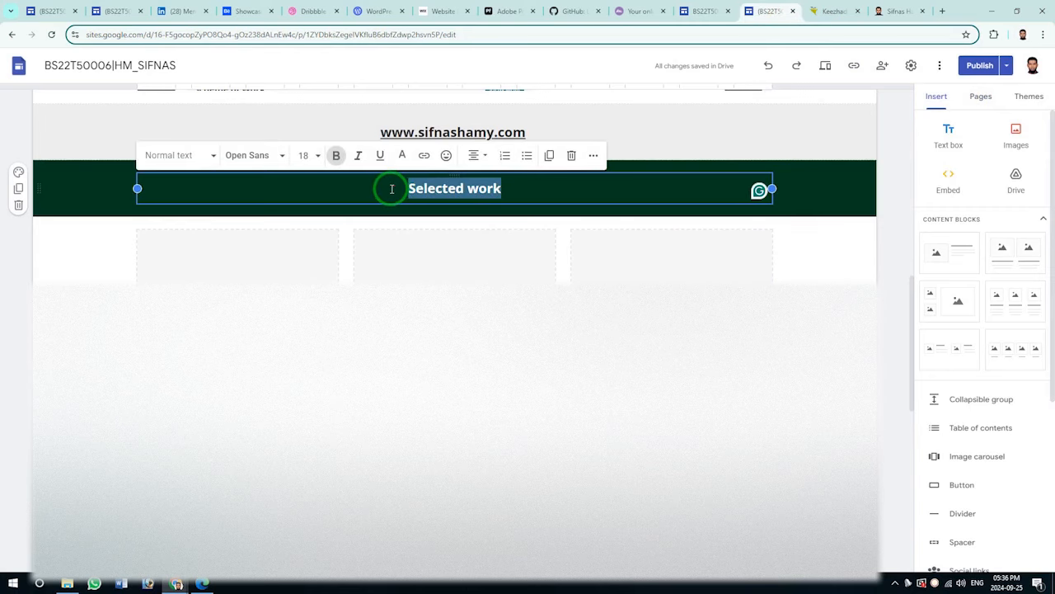
click(700, 11)
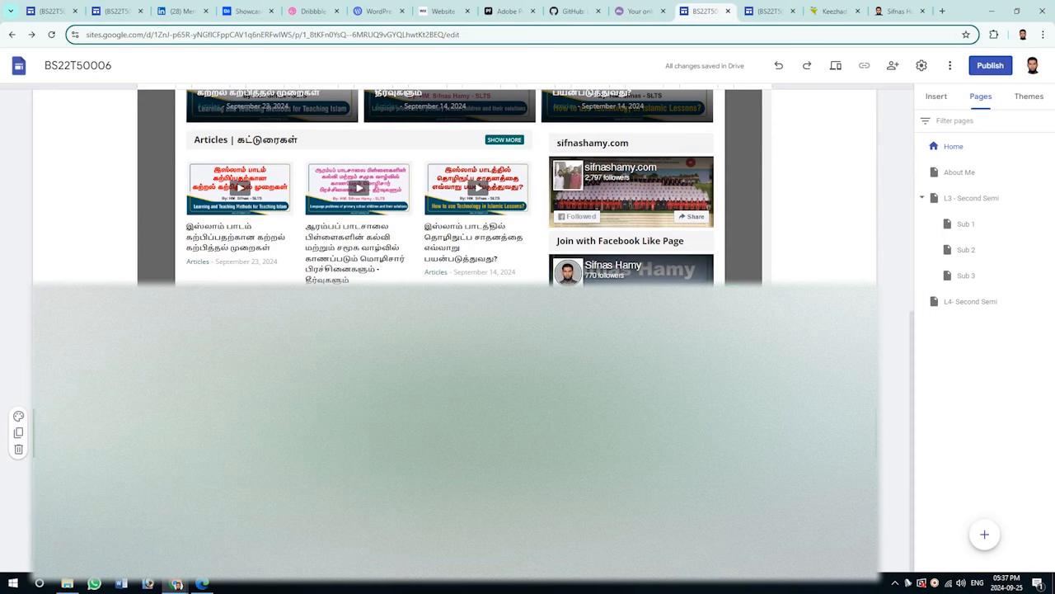
key(Return)
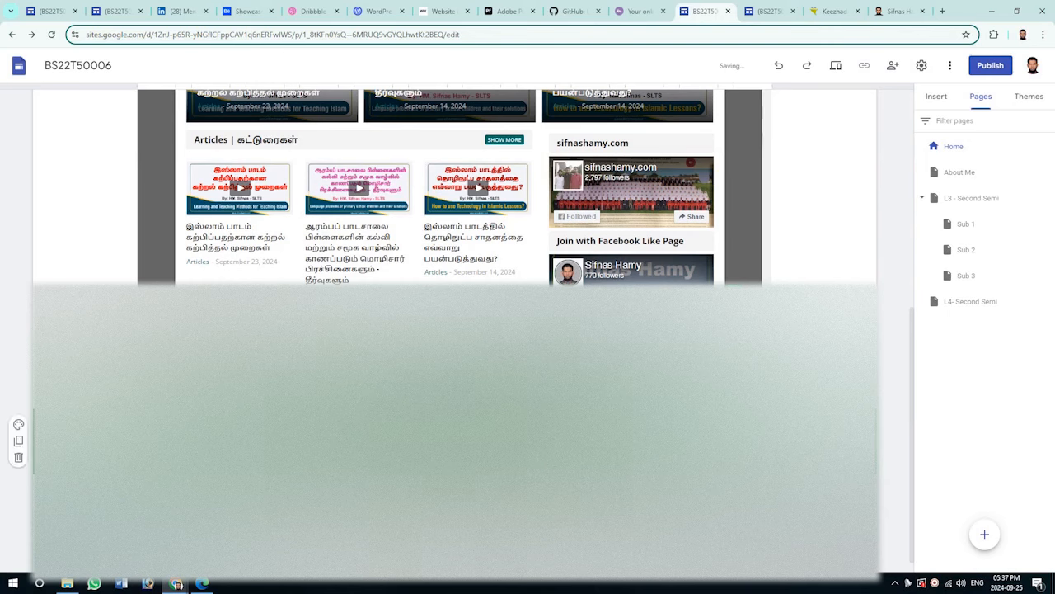
click(766, 11)
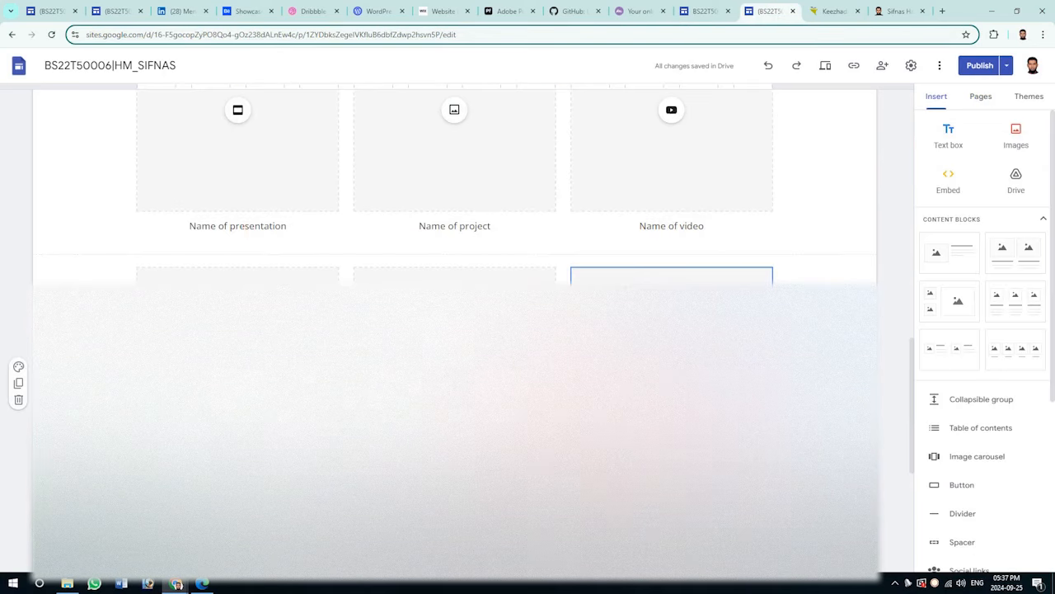
scroll(251, 245, up, 1)
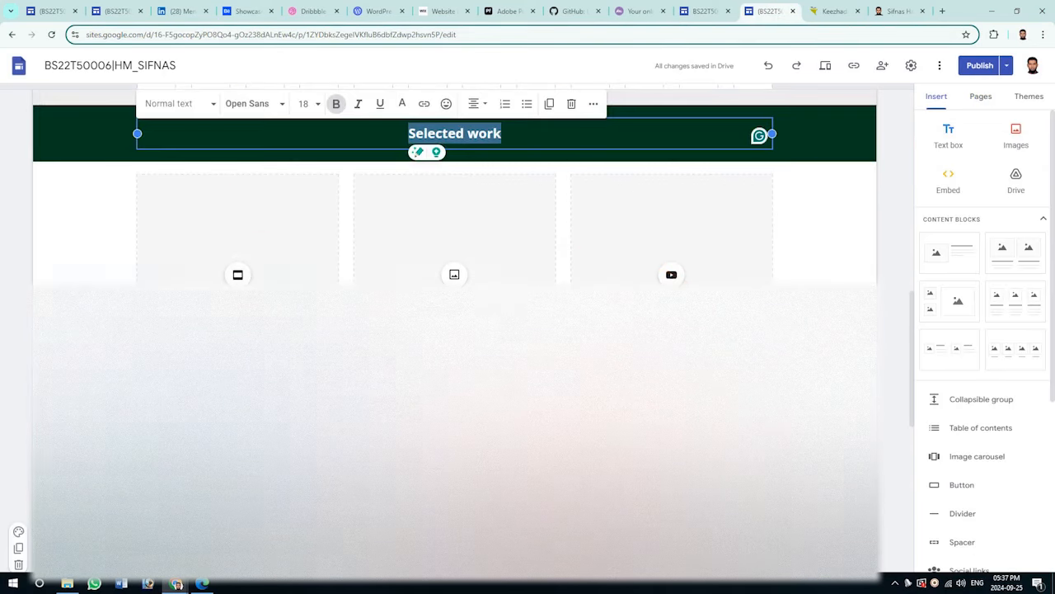
click(703, 10)
click(943, 97)
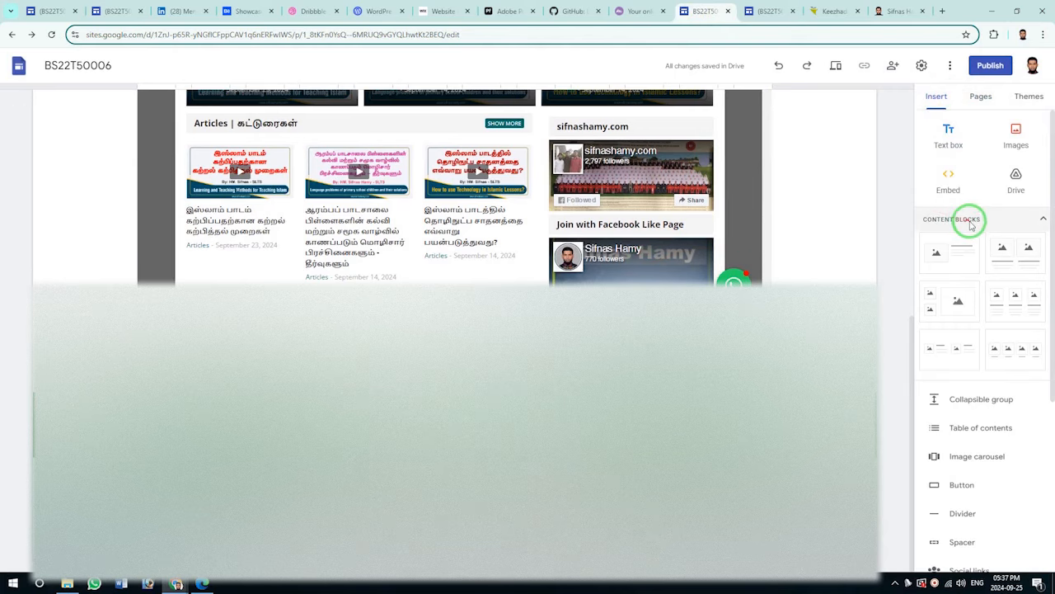
Insert a two-image content block and head its tiles 'Work 1' and 'Work 2'.
click(1015, 257)
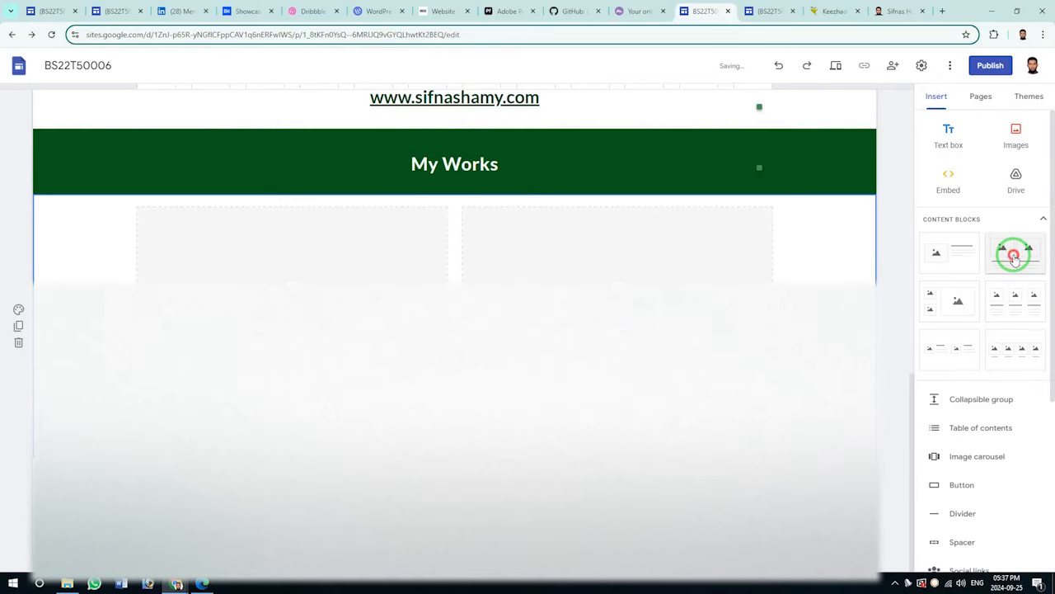
click(1015, 256)
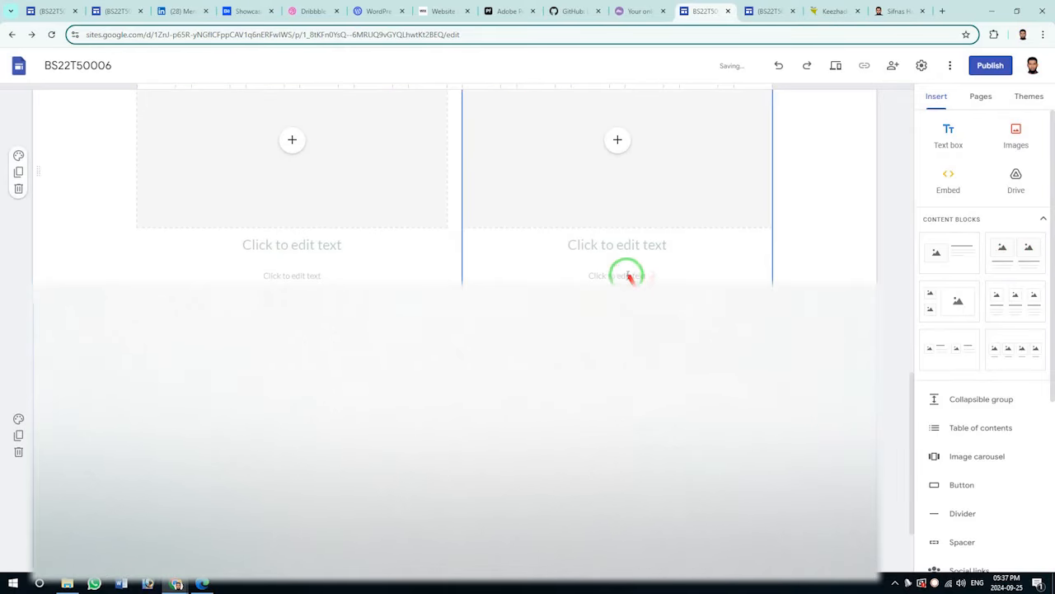
click(695, 231)
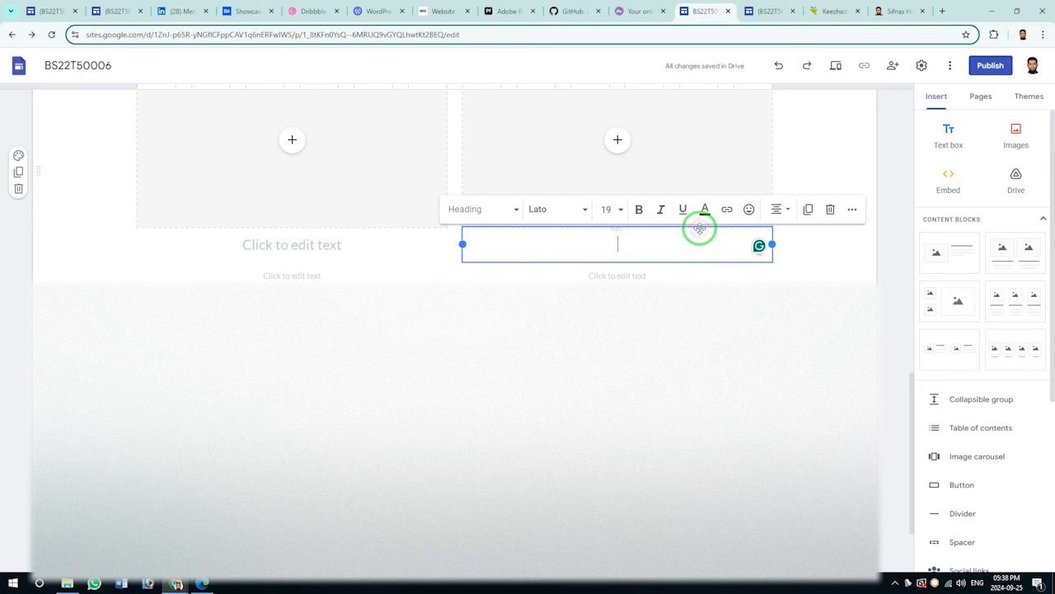
click(674, 275)
click(408, 260)
text(Work 1)
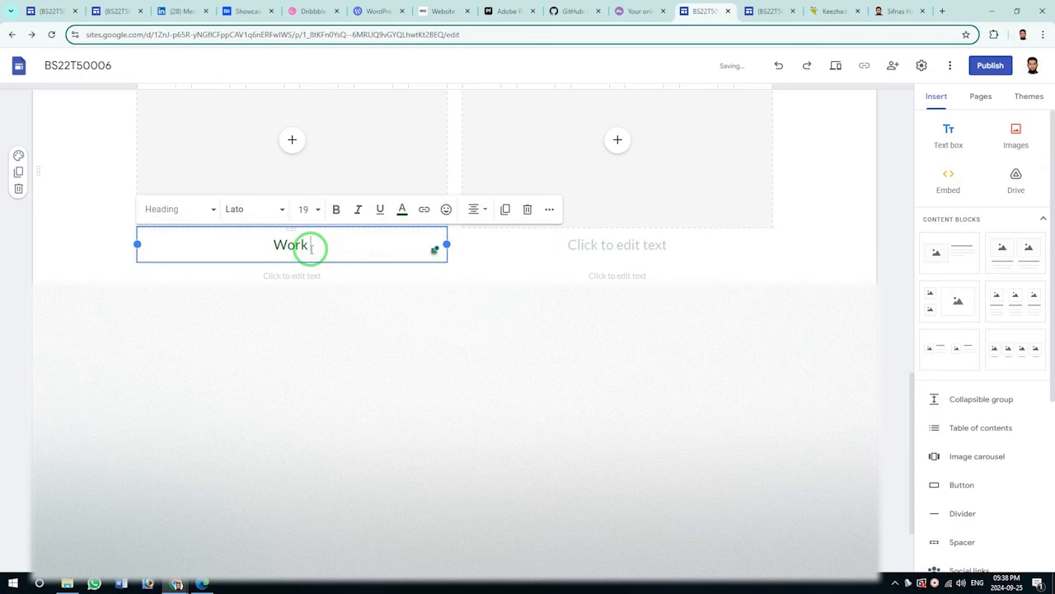
click(632, 246)
text(Work 2)
click(660, 396)
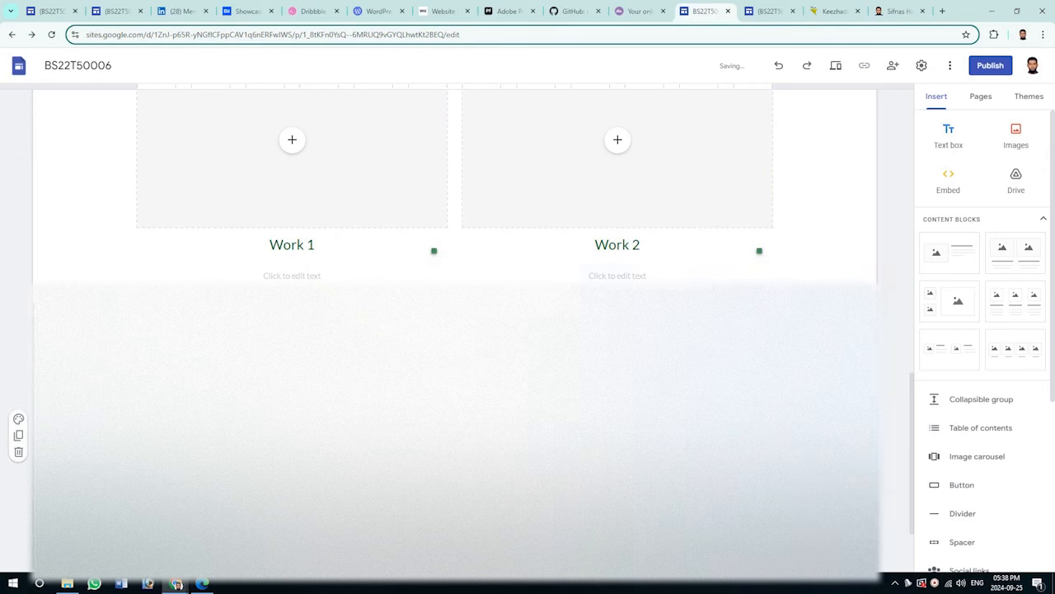
key(Delete)
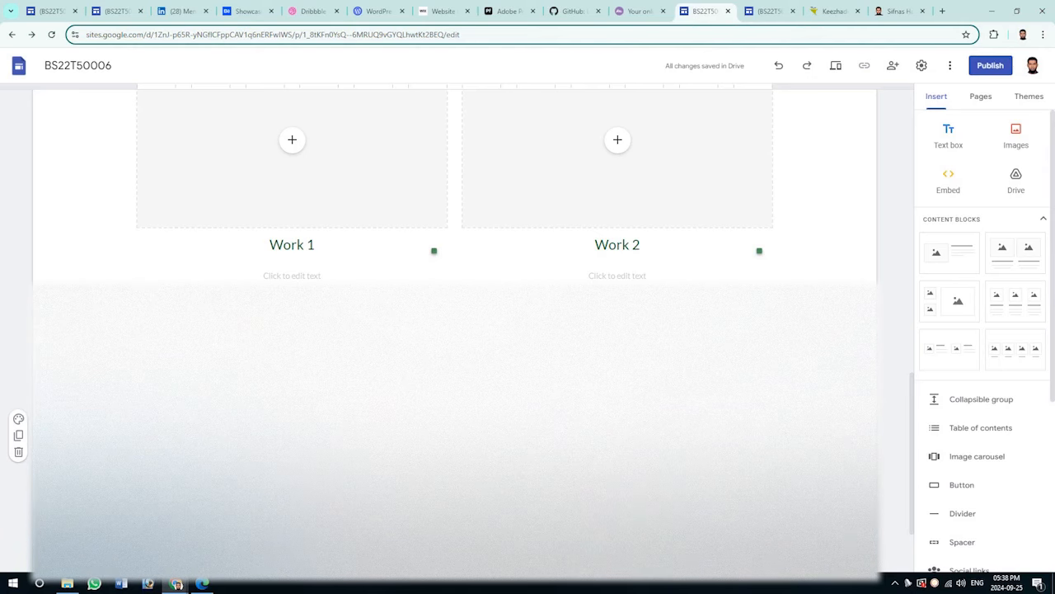
key(Delete)
Delete the empty description text under the Work 1 and Work 2 tiles.
click(353, 268)
click(353, 261)
click(201, 245)
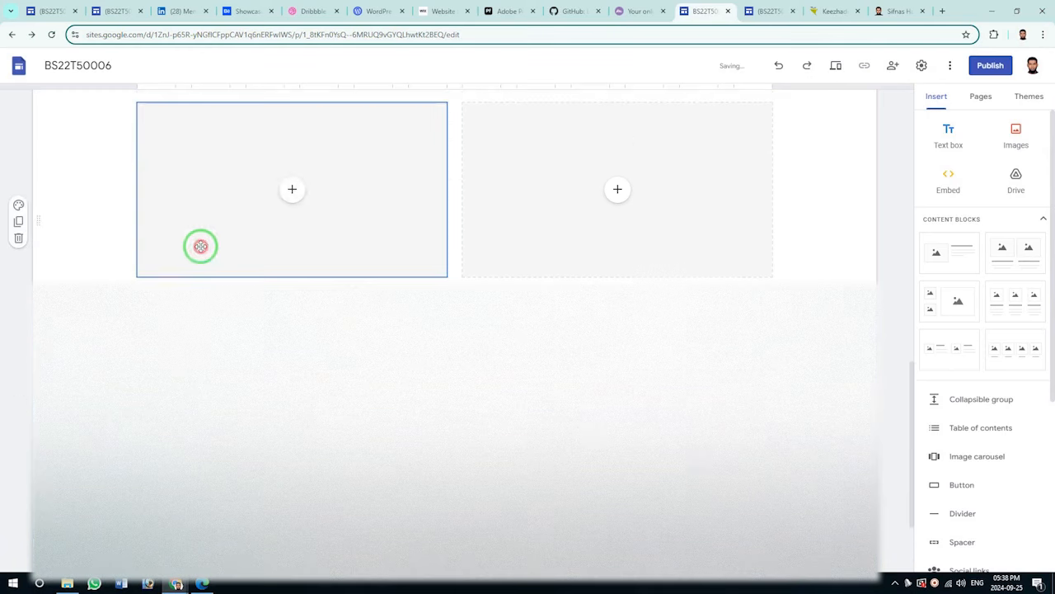
click(577, 305)
click(577, 304)
click(530, 291)
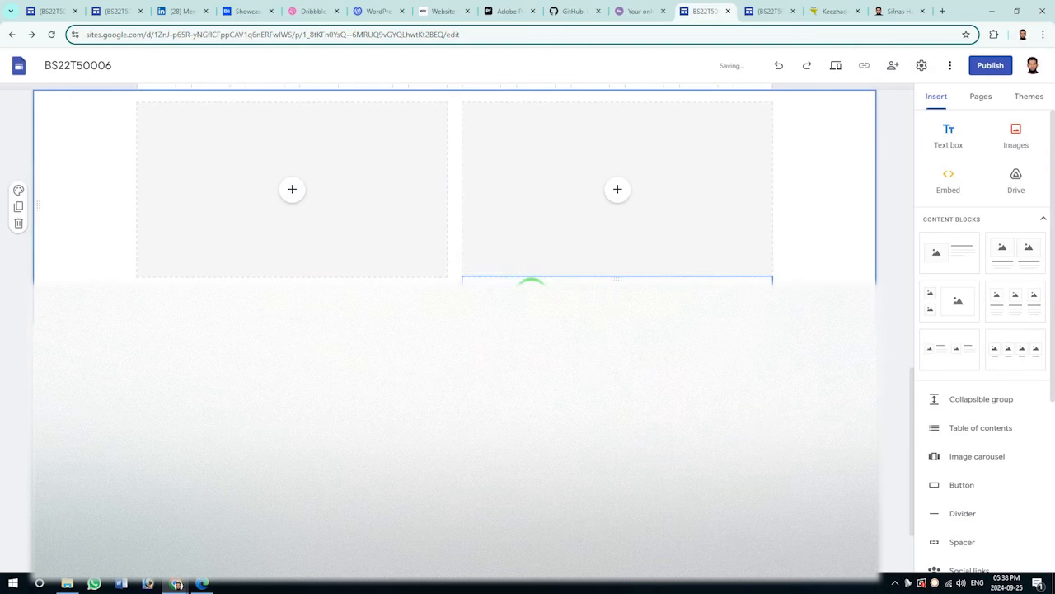
scroll(530, 371, up, 2)
Compare with the reference site's tiles, then insert a YouTube video and remove it again.
key(ctrl+Tab)
click(238, 276)
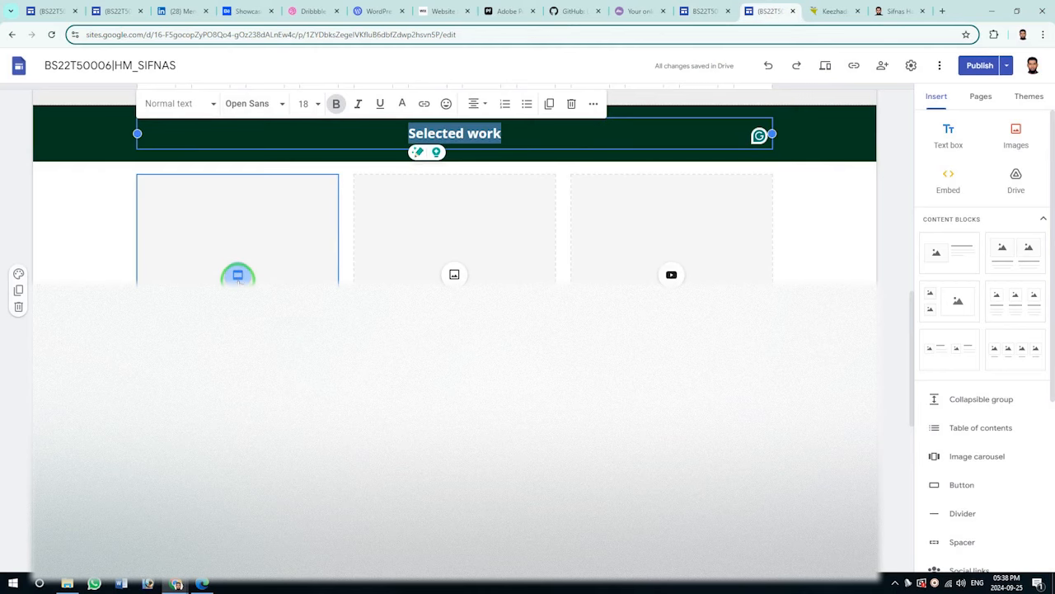
click(455, 276)
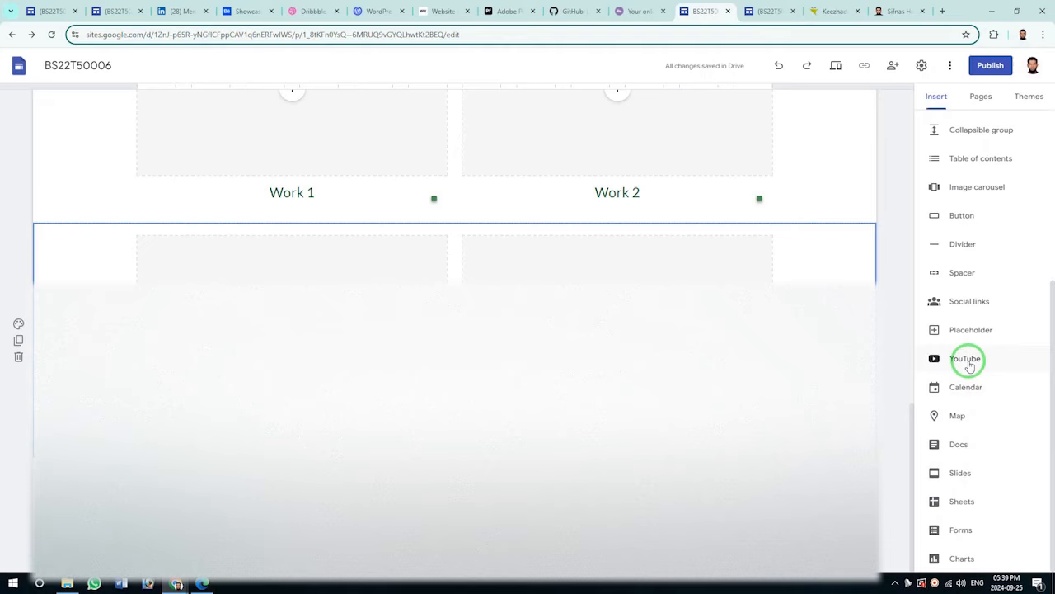
click(966, 360)
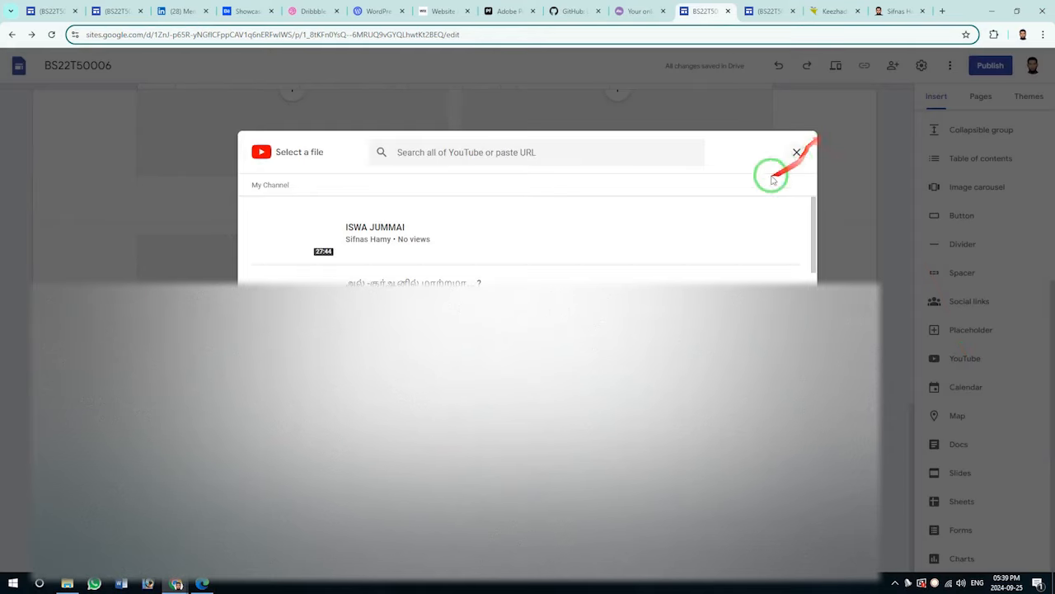
scroll(528, 239, down, 1)
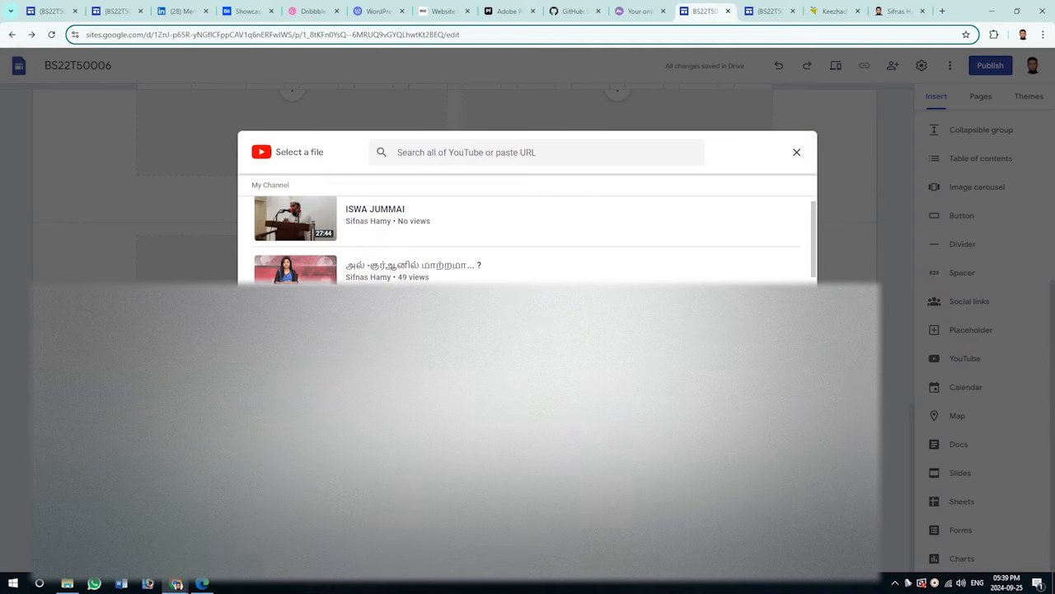
scroll(527, 240, down, 4)
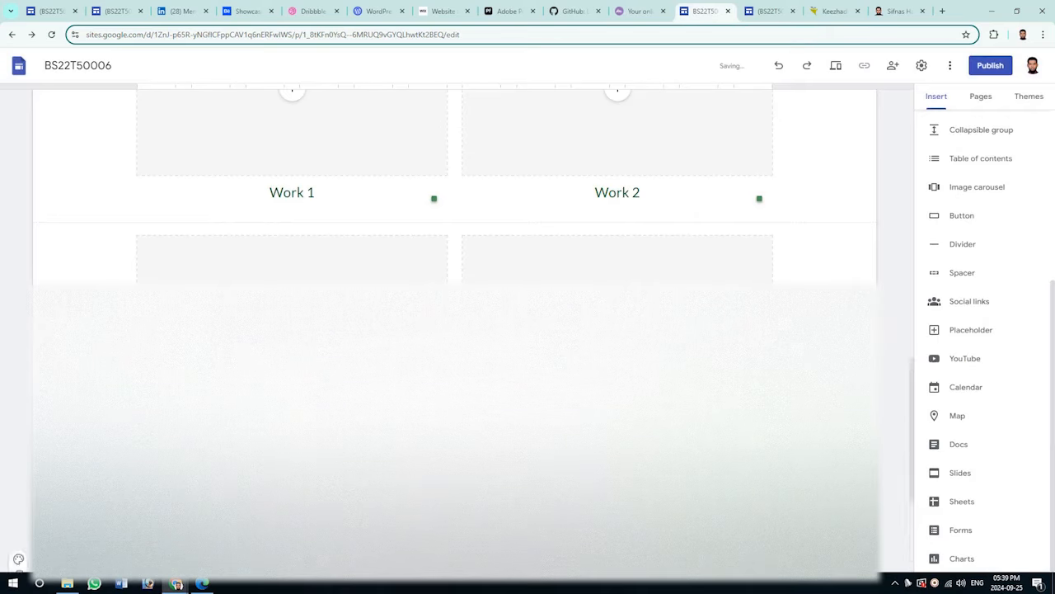
scroll(455, 186, down, 4)
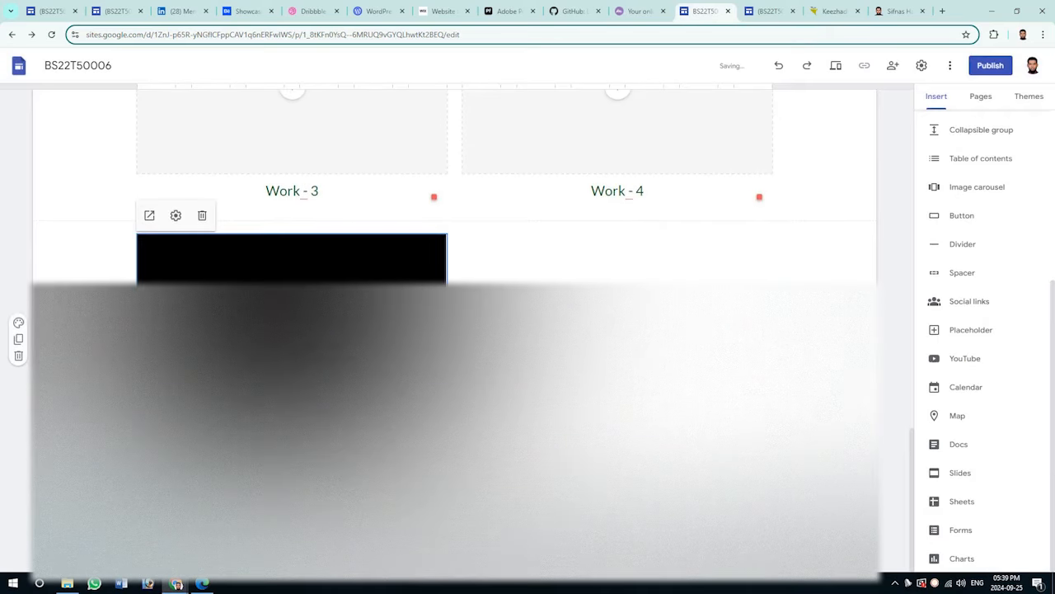
click(202, 216)
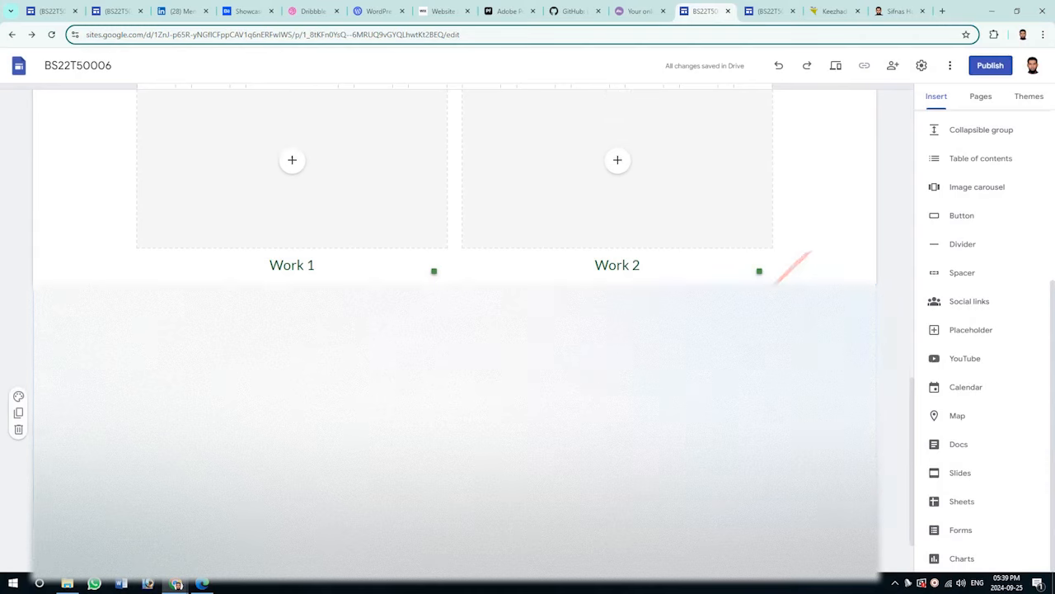
scroll(296, 212, down, 3)
Embed a YouTube animation video from My Channel in the Work 1 tile.
click(292, 199)
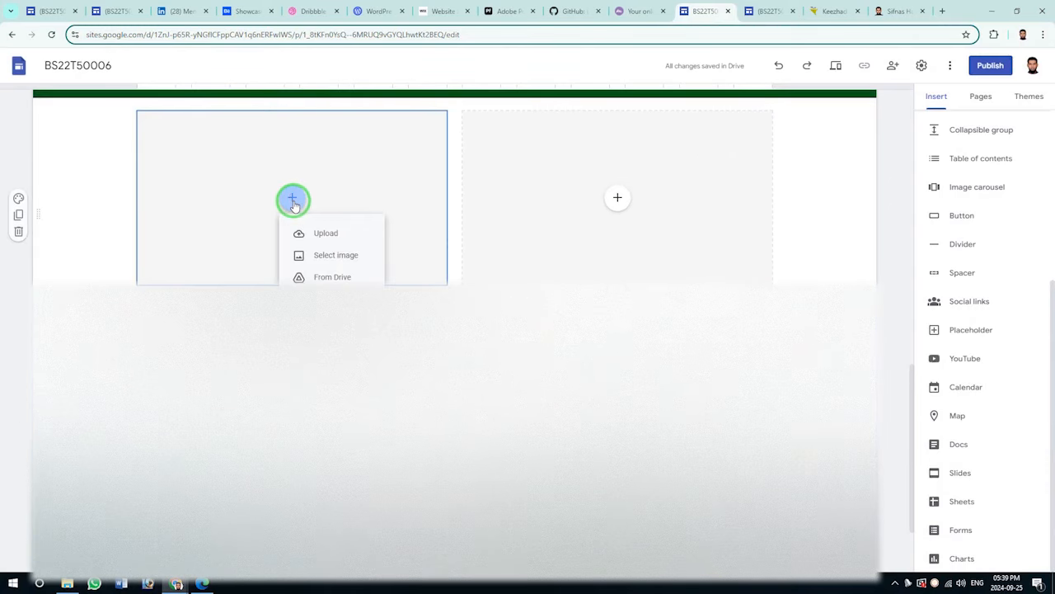
click(331, 250)
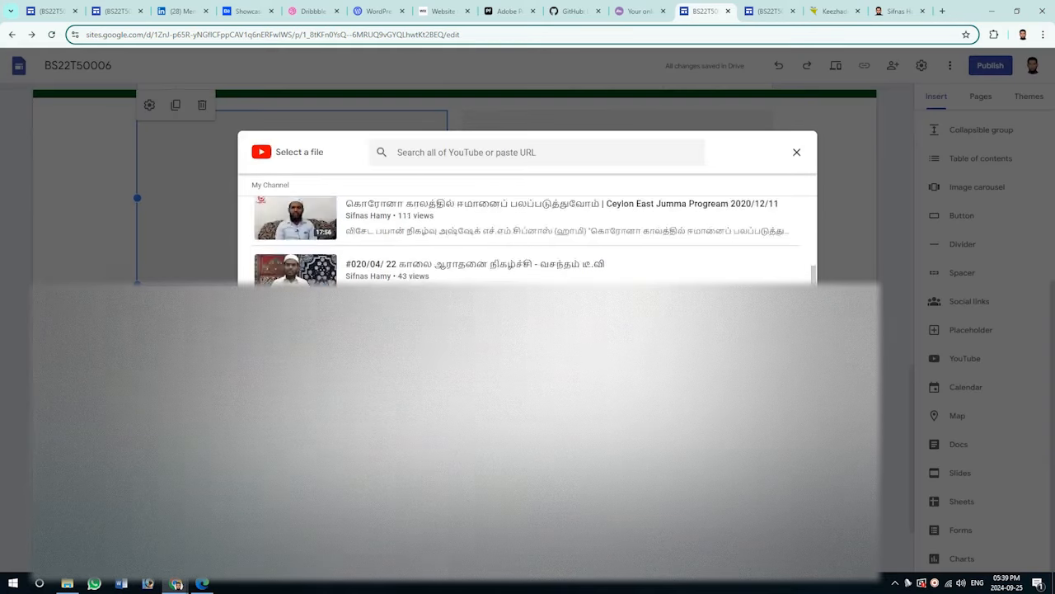
scroll(394, 253, down, 5)
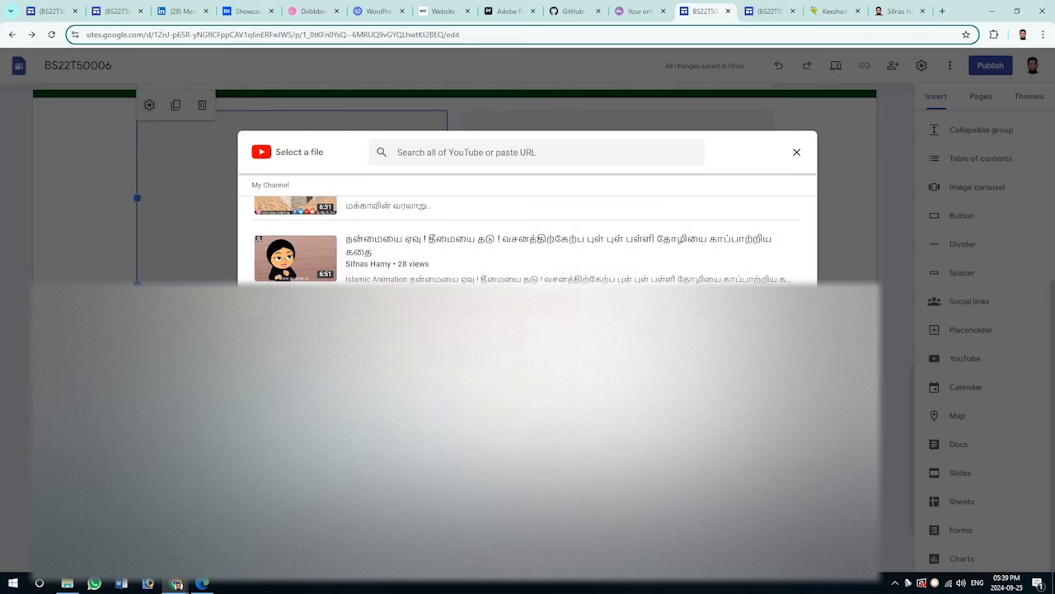
click(542, 284)
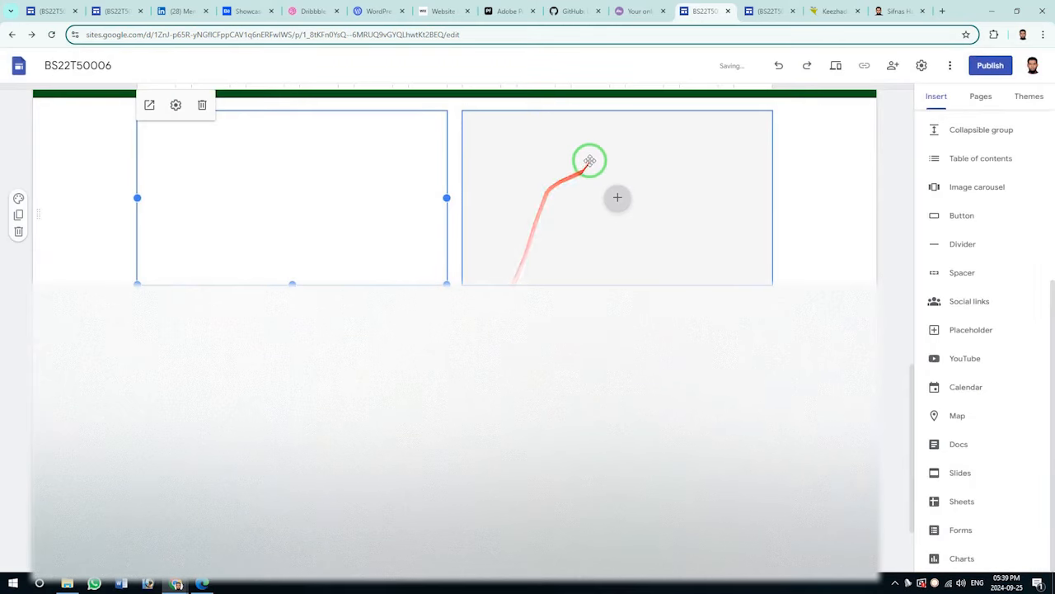
click(561, 124)
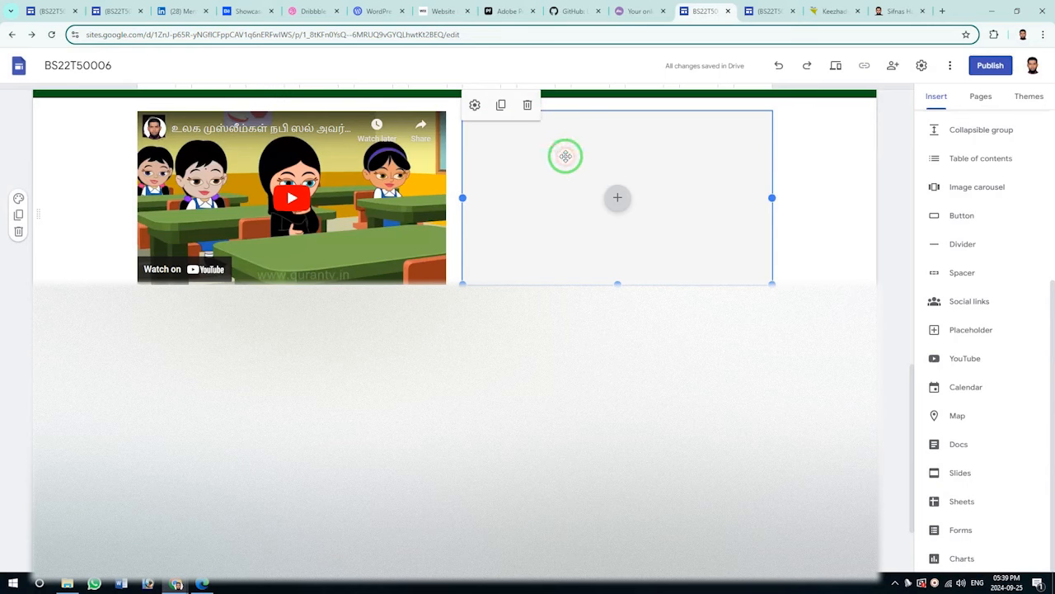
click(618, 197)
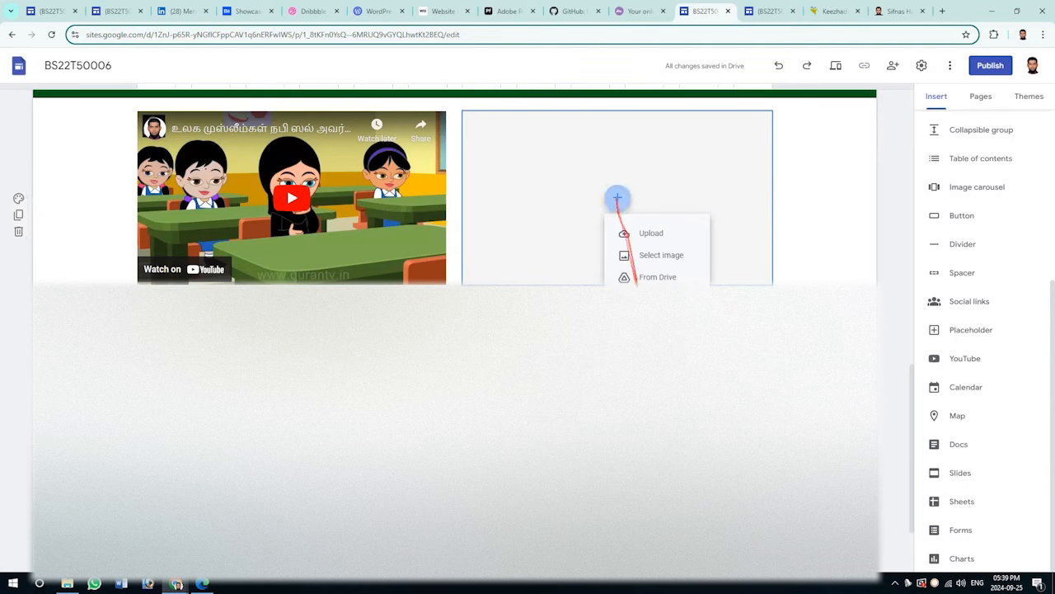
Insert the Drive file '2 tamil.pdf' into the empty Work 2 tile.
click(648, 278)
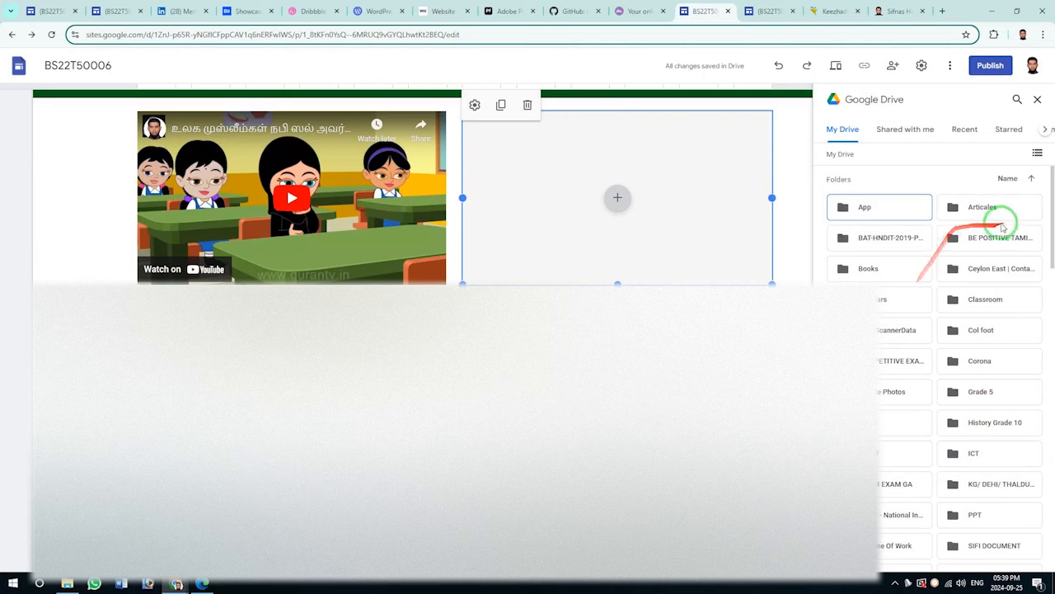
scroll(965, 428, down, 10)
scroll(956, 430, down, 1)
scroll(948, 396, up, 2)
click(983, 211)
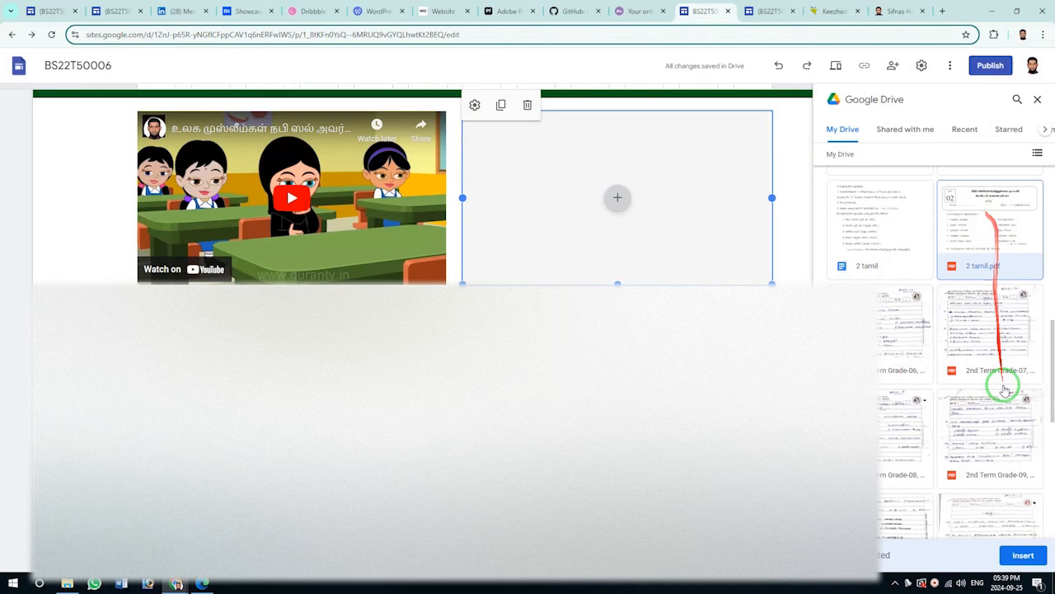
click(1023, 554)
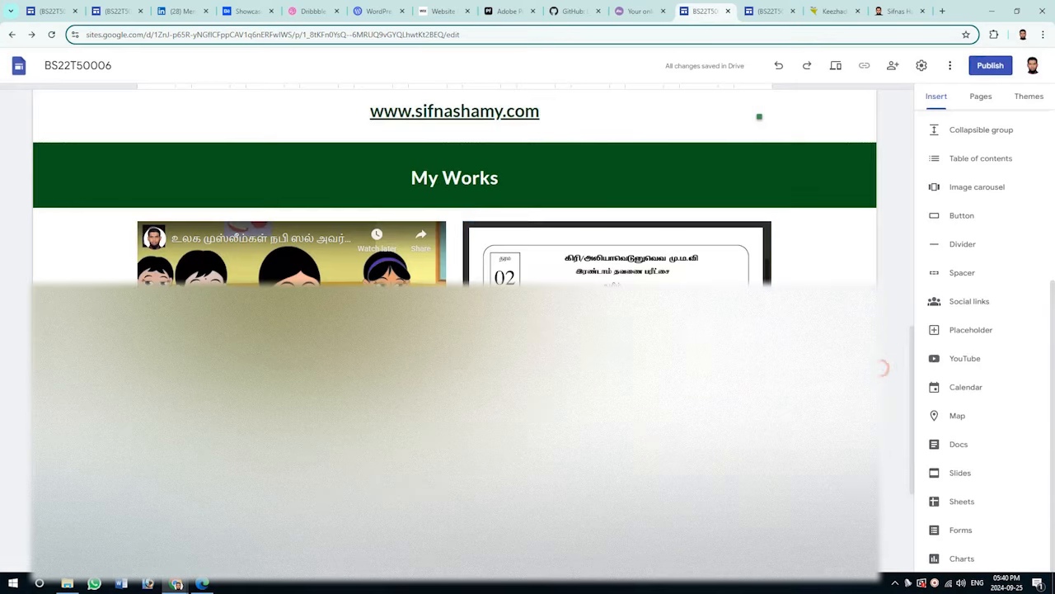
scroll(454, 247, down, 3)
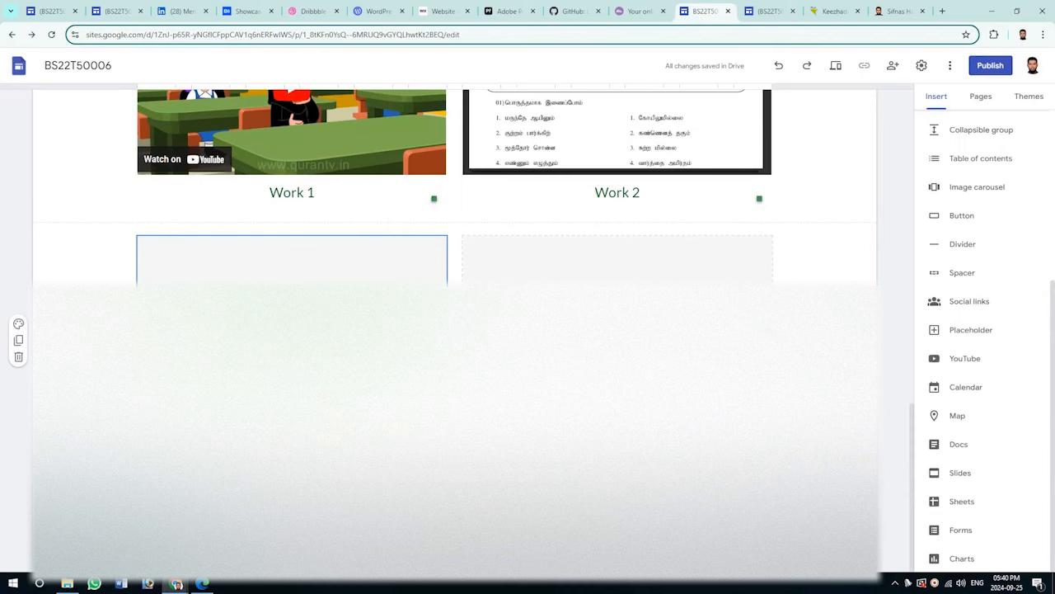
click(769, 11)
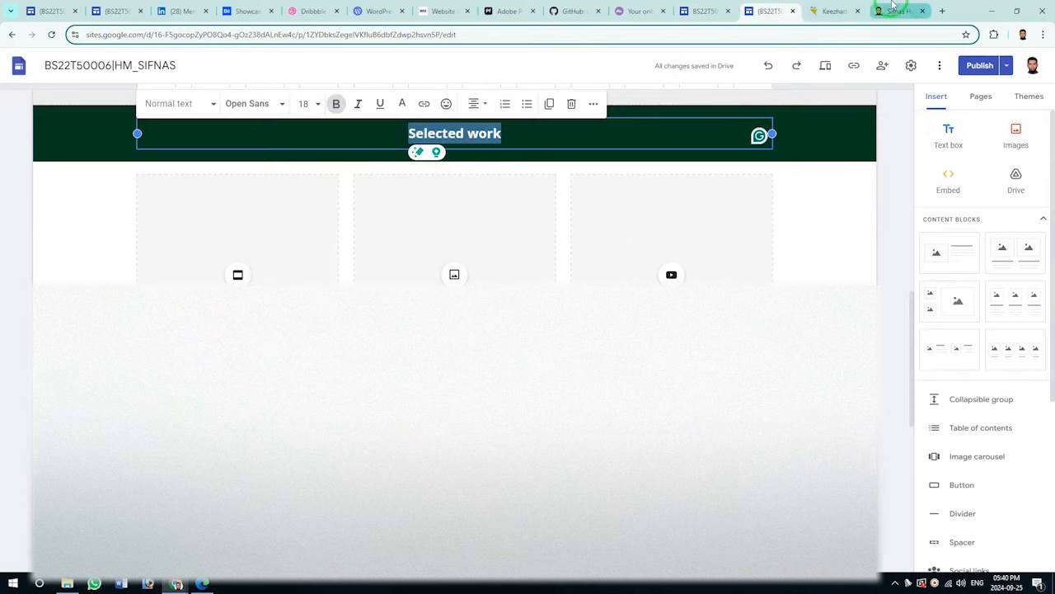
scroll(454, 275, down, 4)
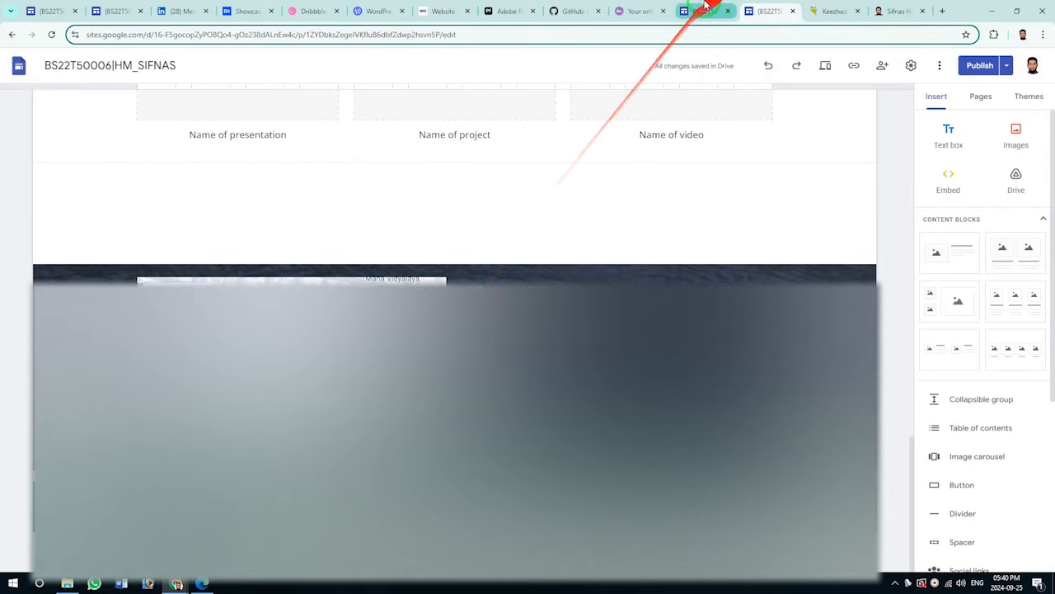
click(701, 11)
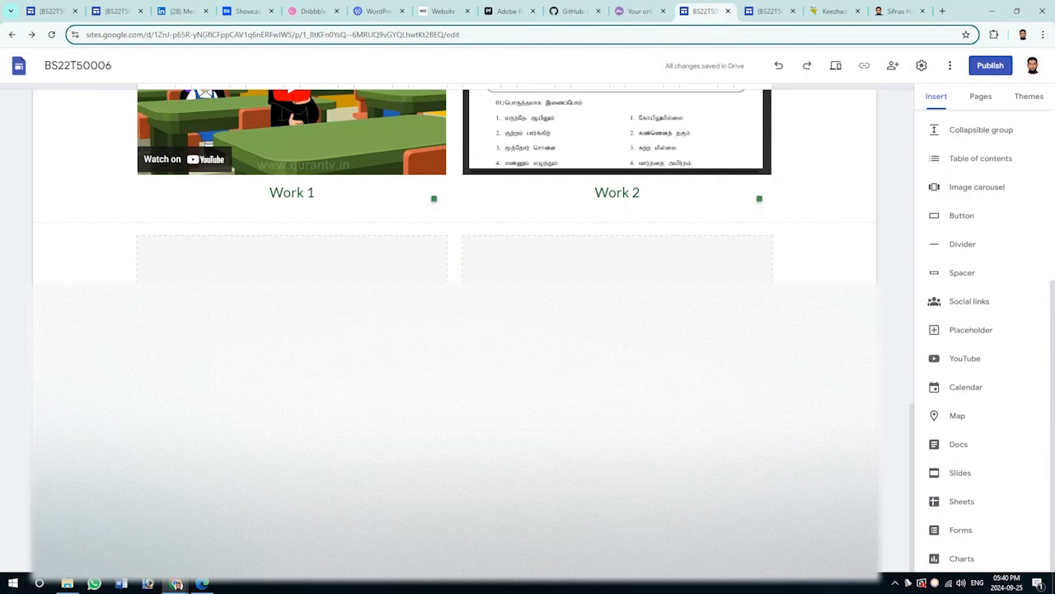
click(454, 548)
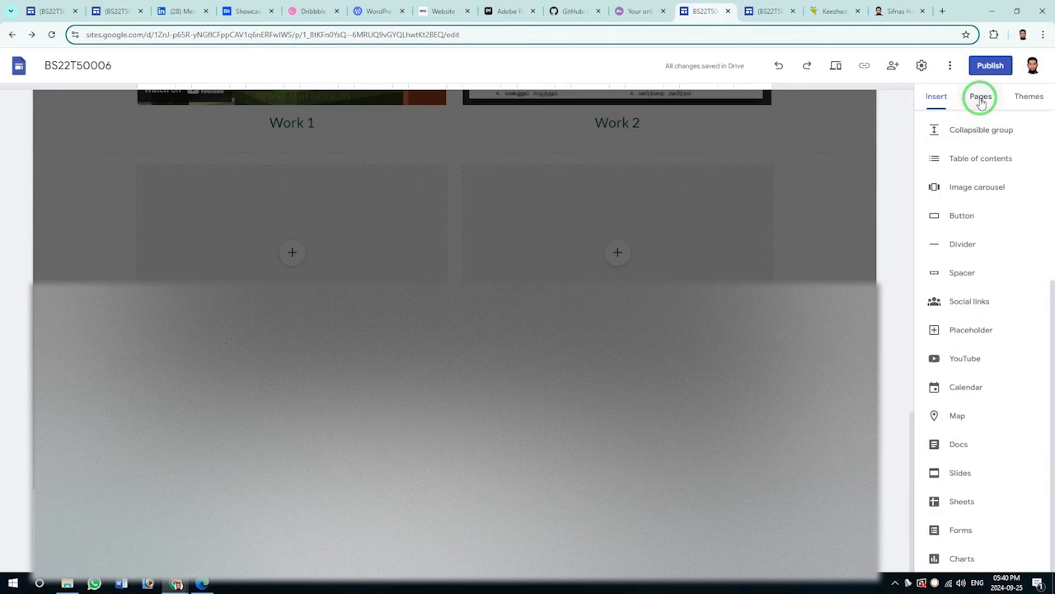
scroll(970, 131, up, 5)
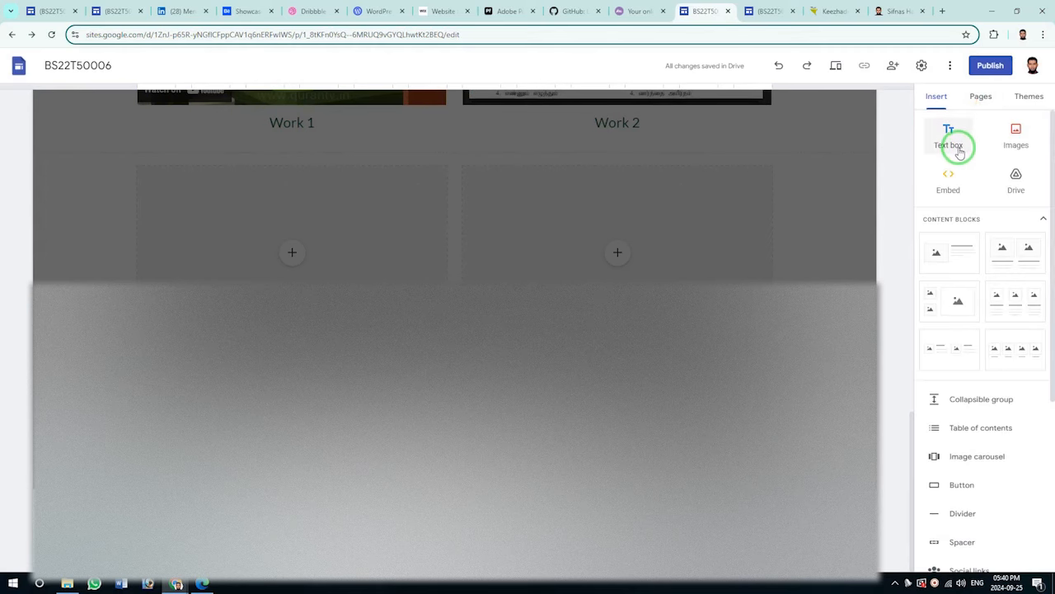
Add the image-with-text content block section, comparing against the HM_SIFNAS site.
click(770, 11)
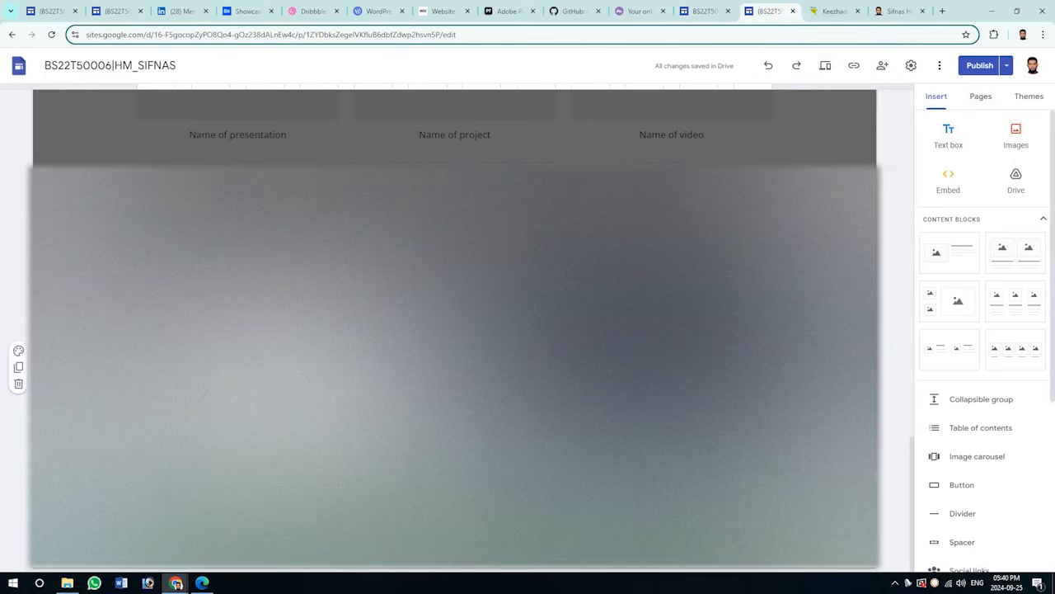
click(705, 10)
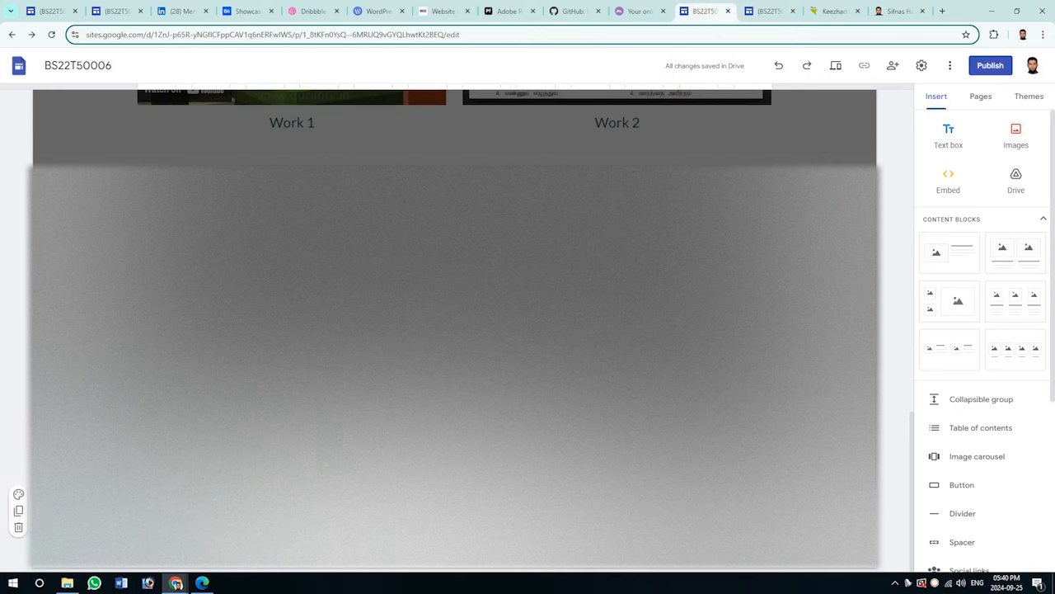
click(961, 262)
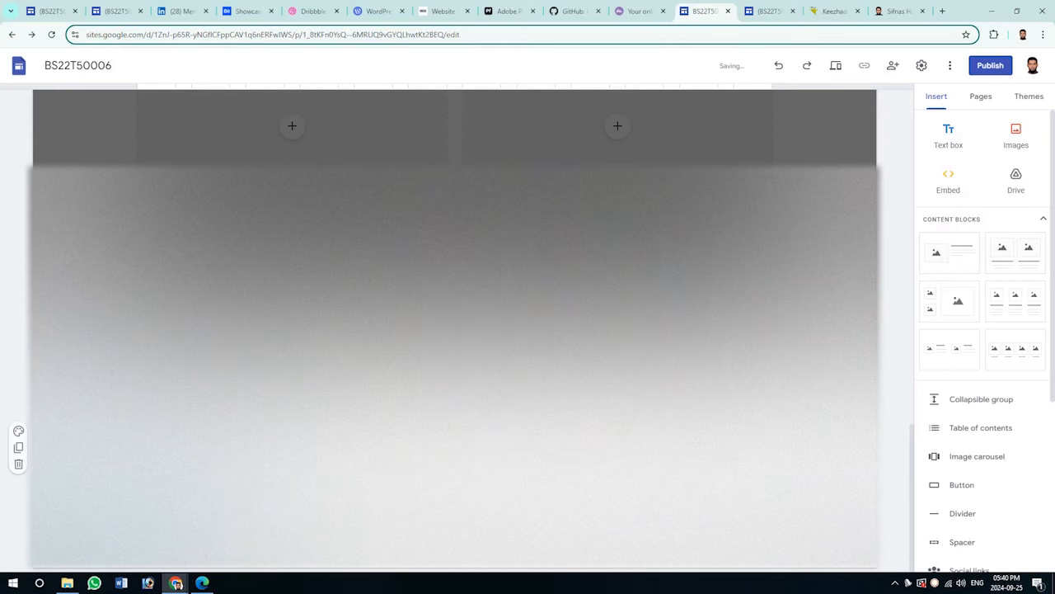
click(767, 11)
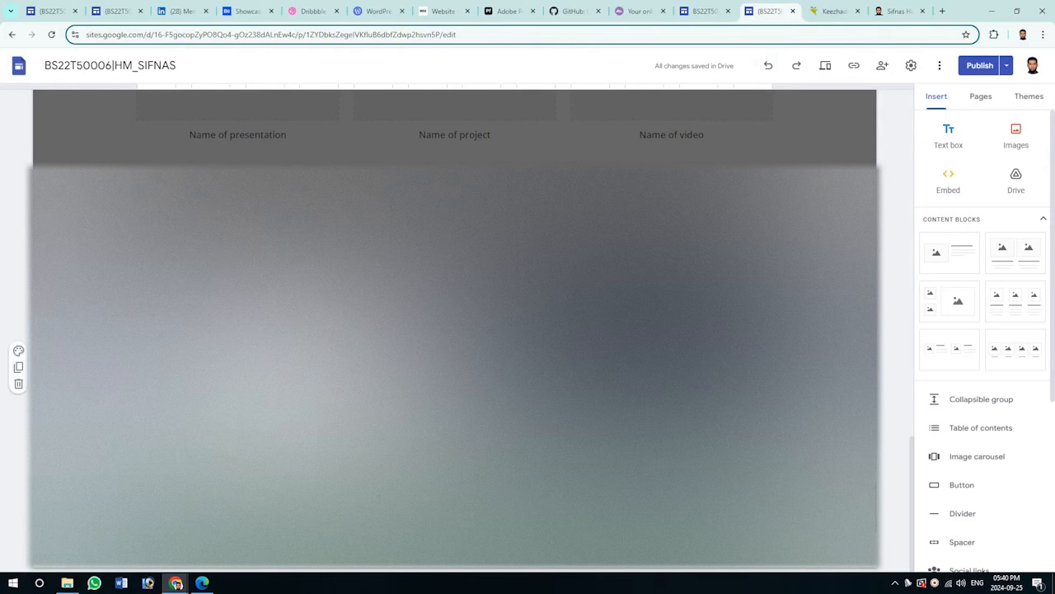
click(705, 10)
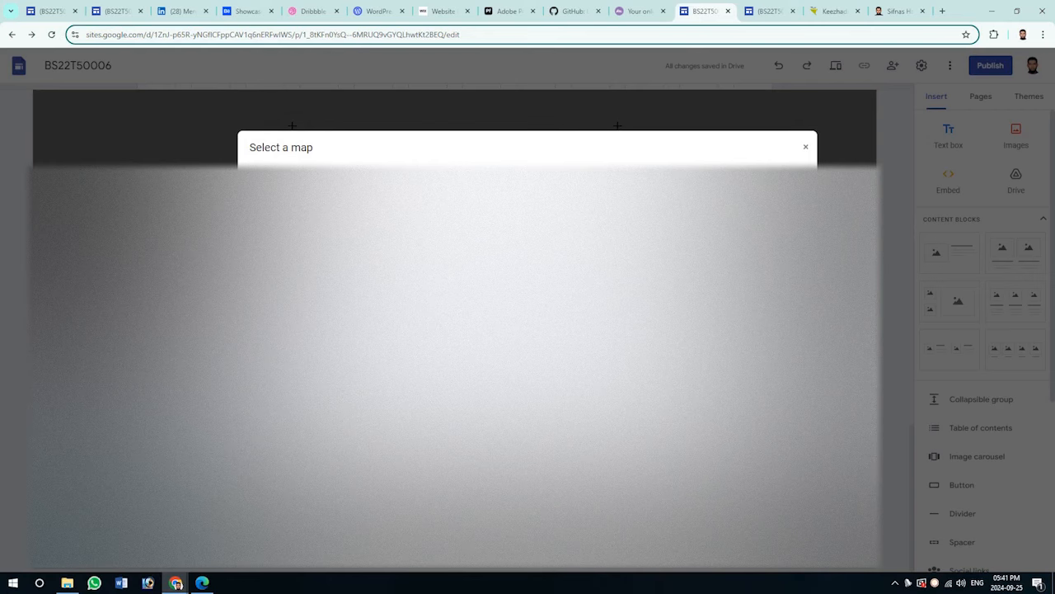
Dismiss the map dialog and change the font size of the new section's text.
click(787, 470)
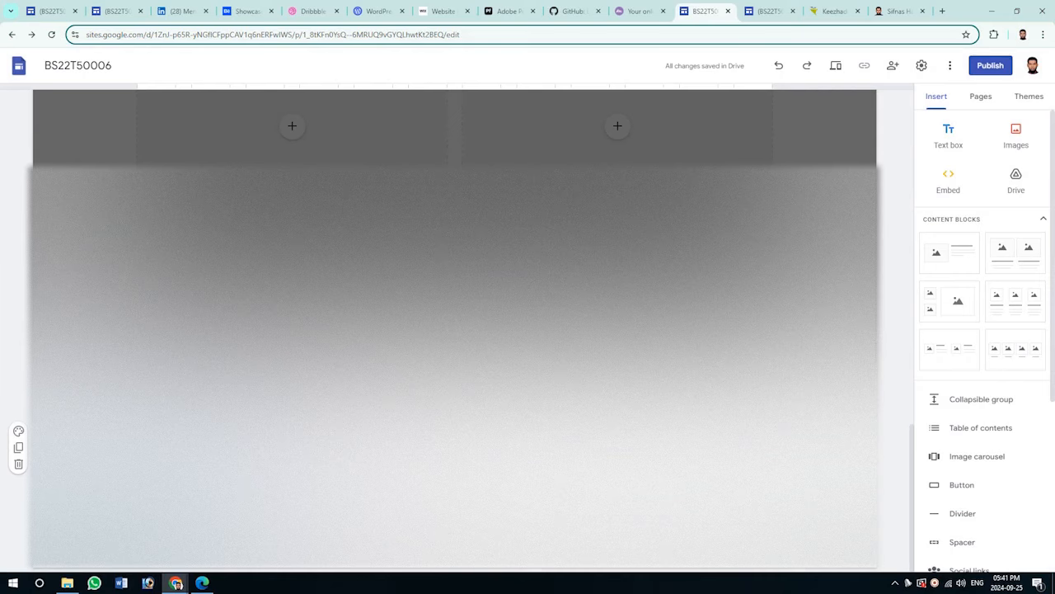
click(758, 12)
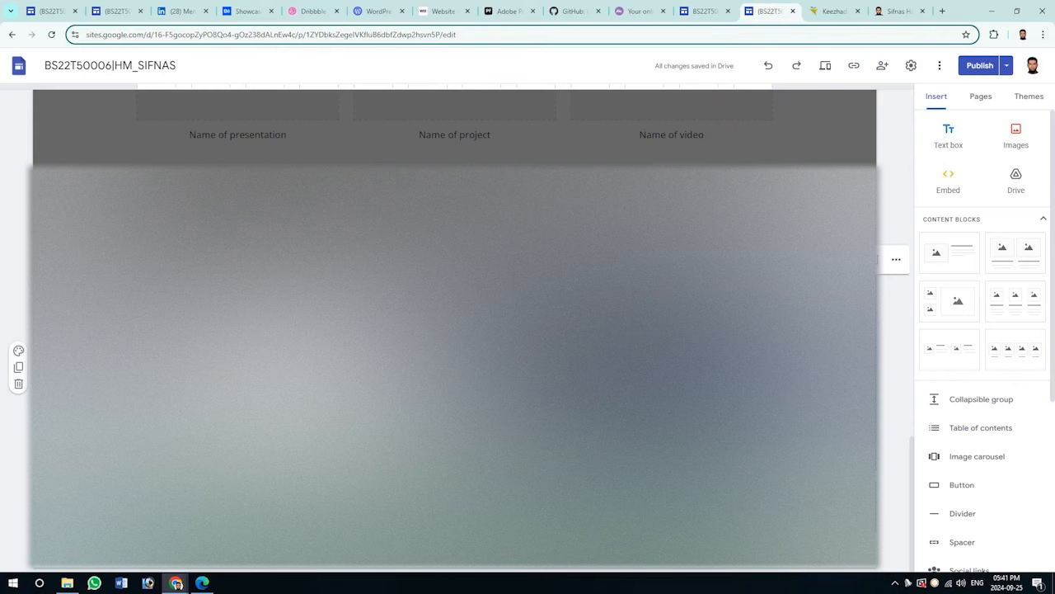
click(705, 12)
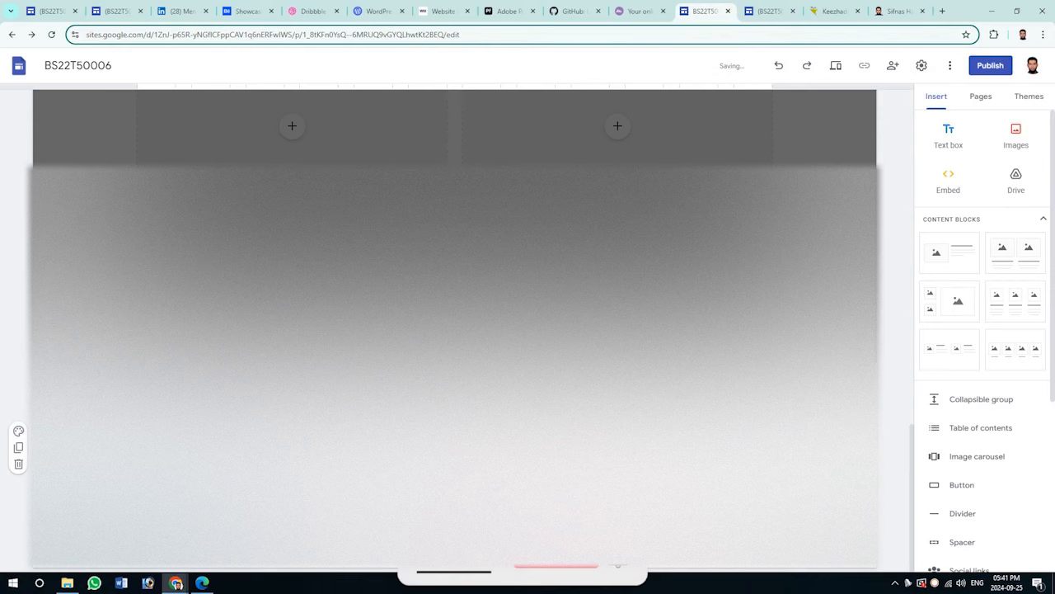
click(536, 239)
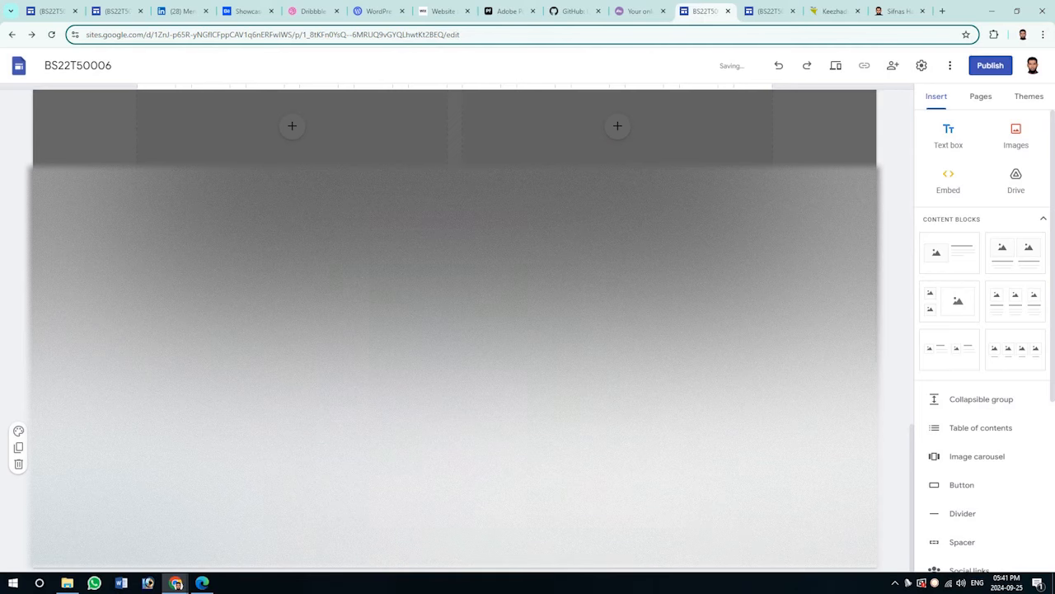
click(577, 455)
click(575, 241)
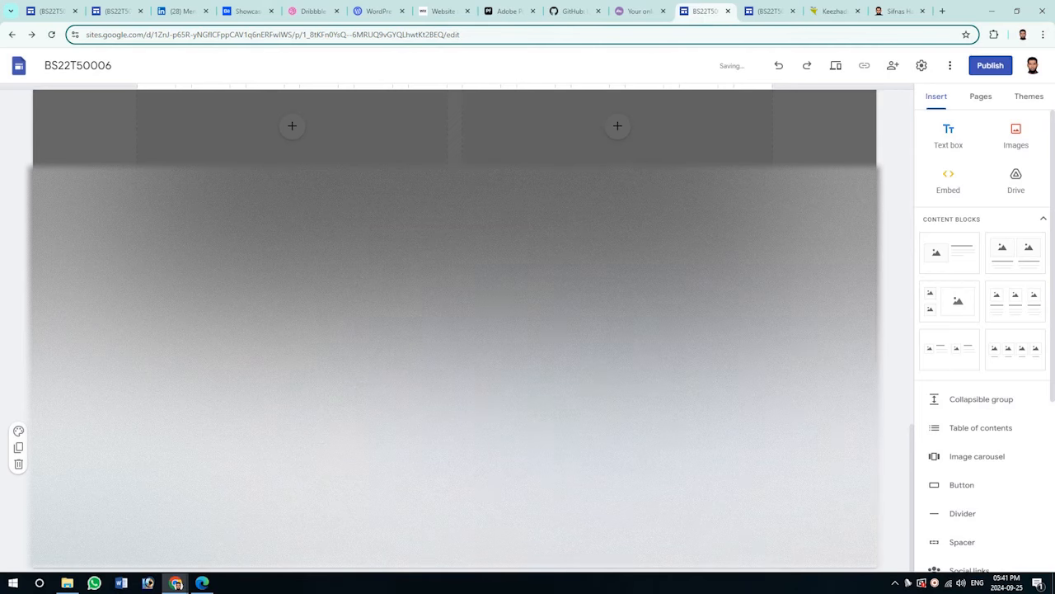
Give the new section a green background, checking the reference site and blog.
click(771, 11)
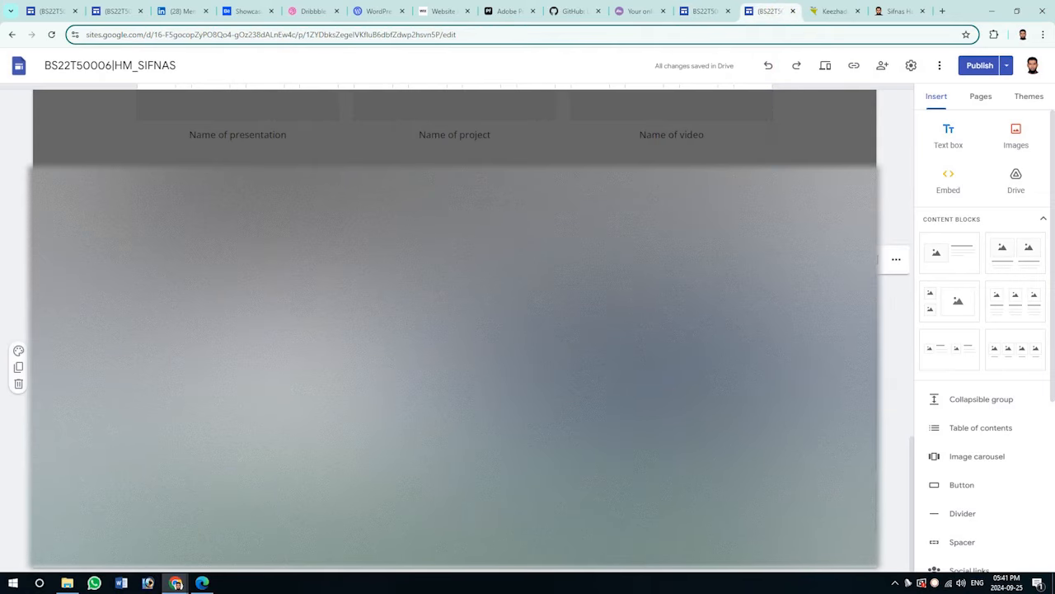
click(703, 11)
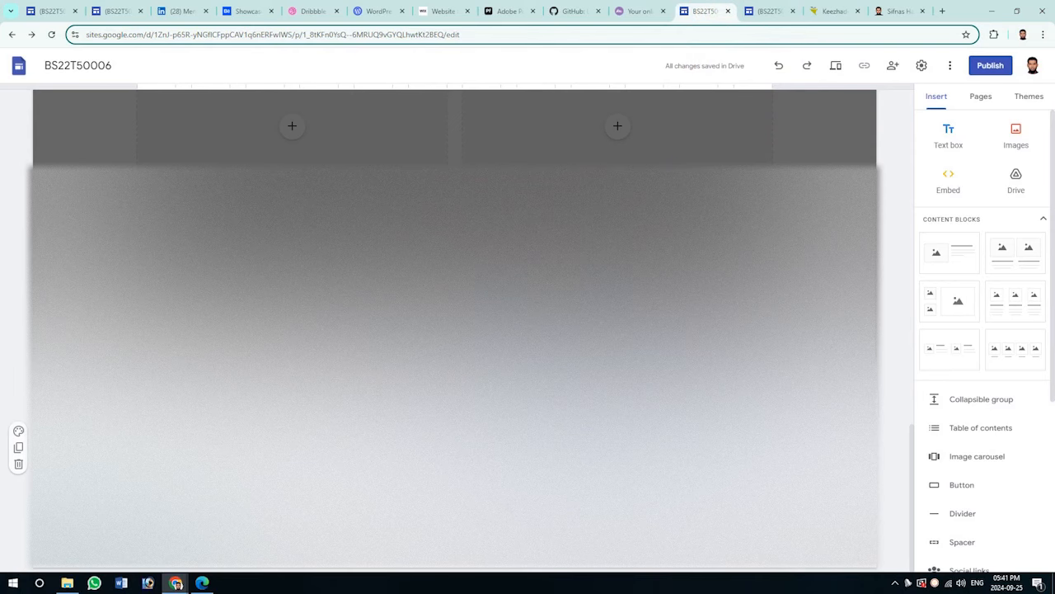
click(895, 485)
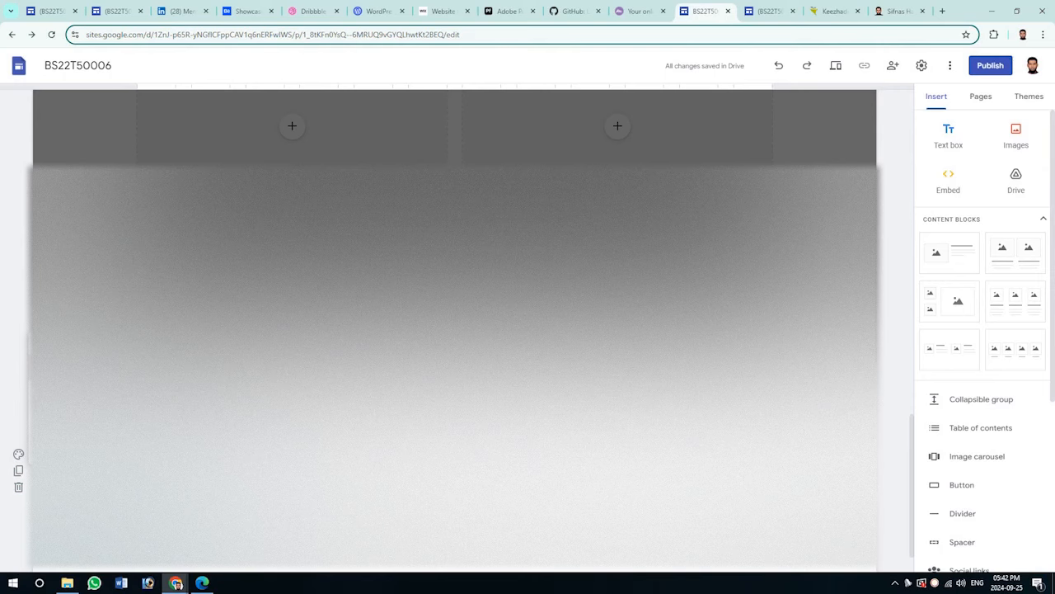
click(124, 478)
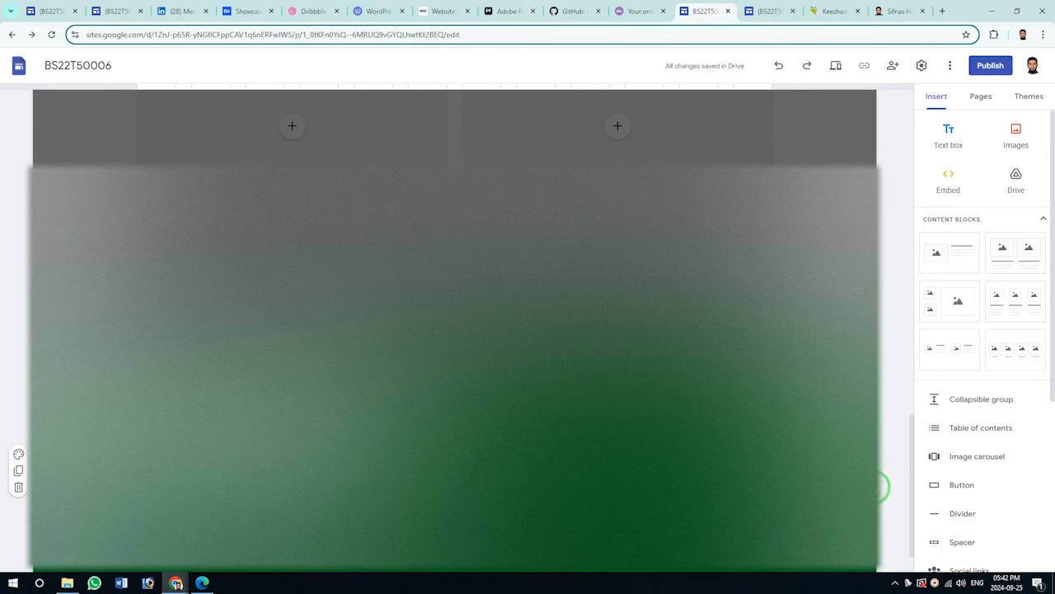
click(881, 15)
click(775, 11)
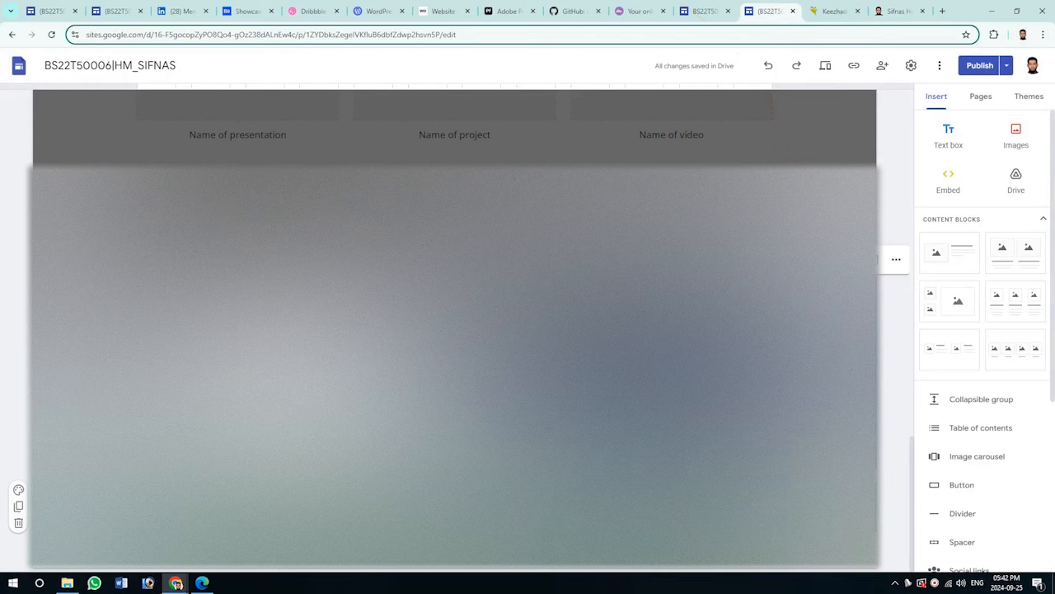
click(705, 10)
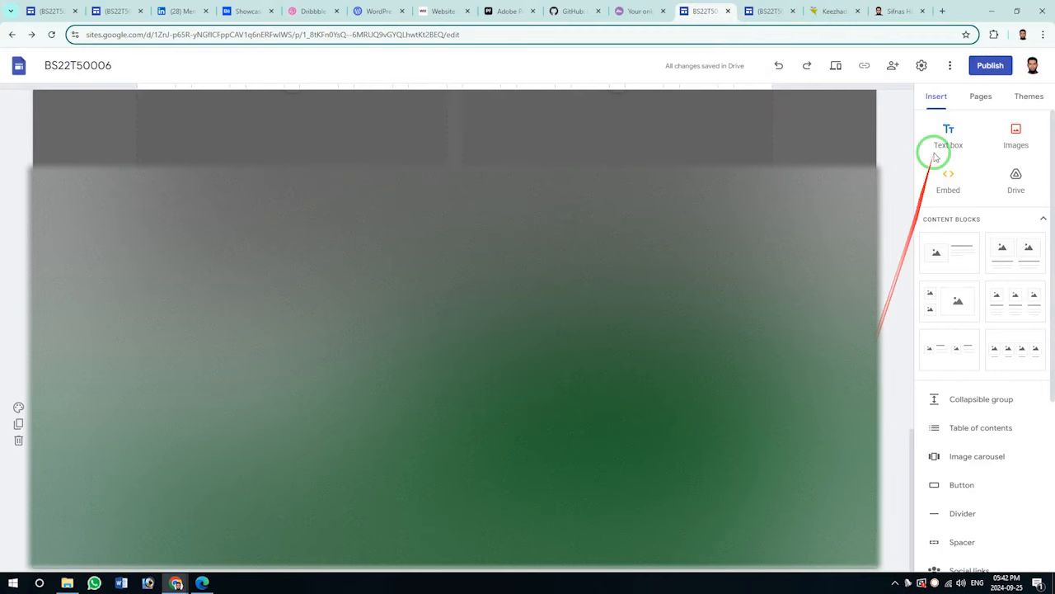
Add a text box to the section and start a new line in it.
click(952, 130)
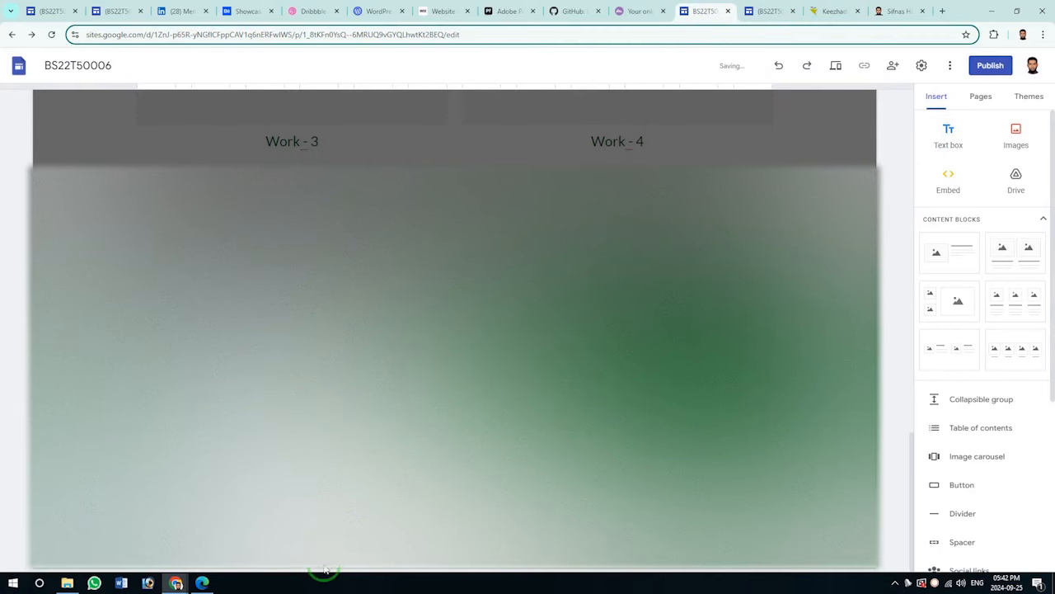
click(770, 11)
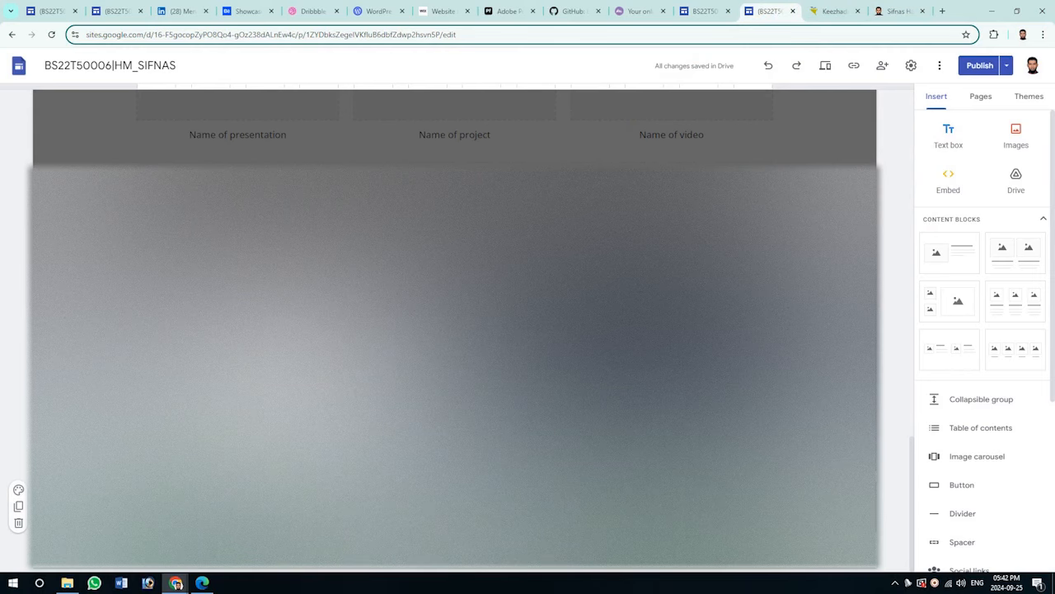
click(703, 10)
key(Return)
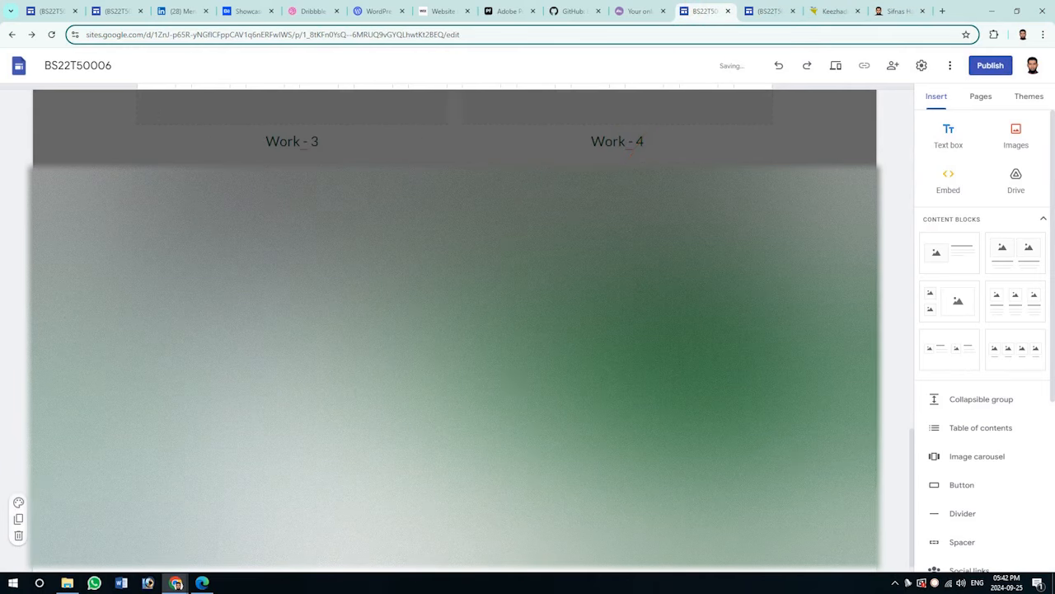
Set a picture from the computer's Pictures folder as the section background.
click(16, 502)
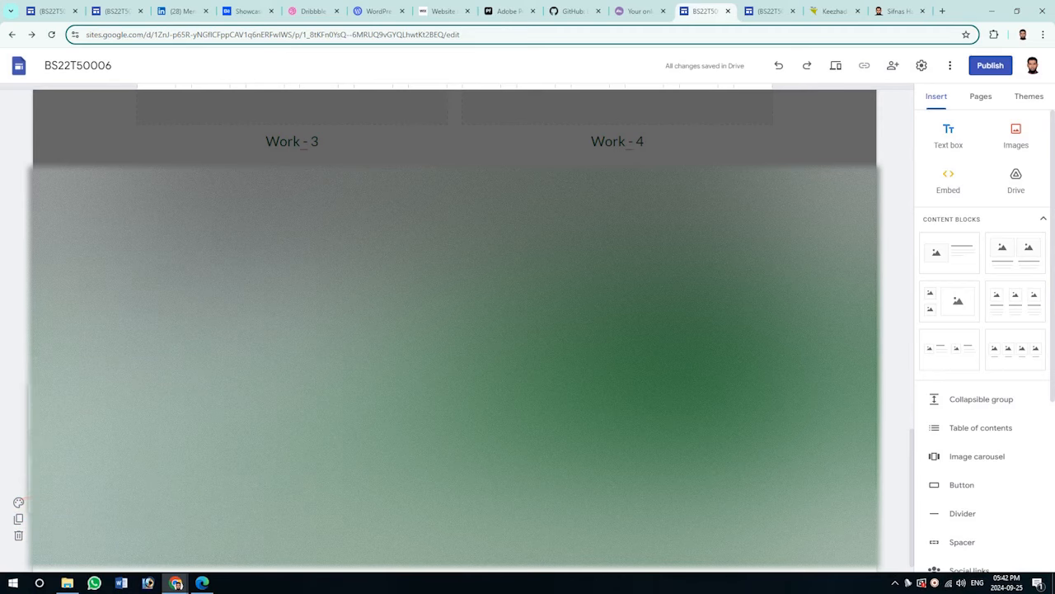
click(107, 503)
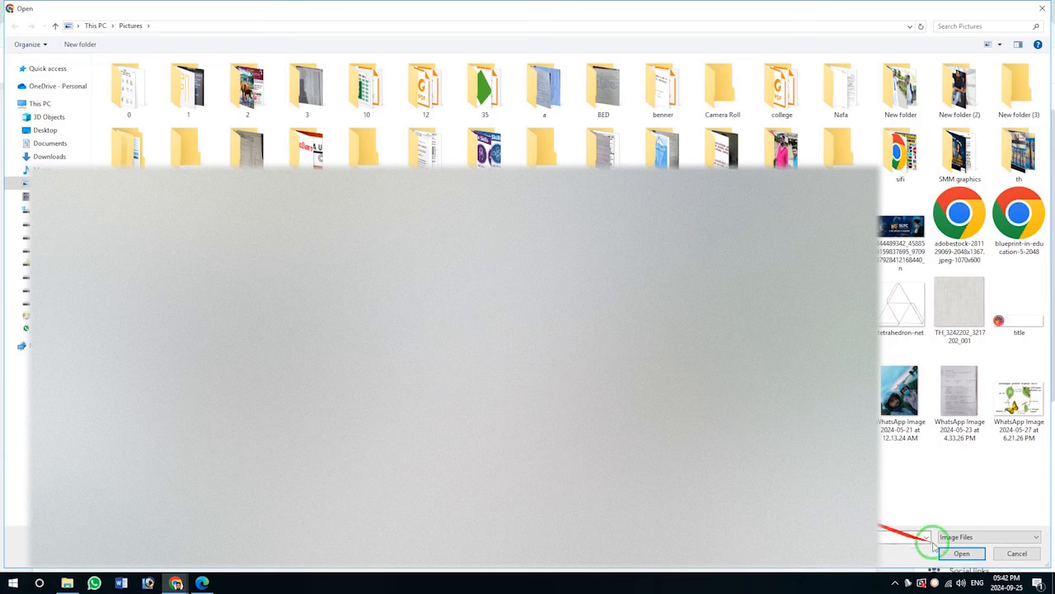
click(956, 553)
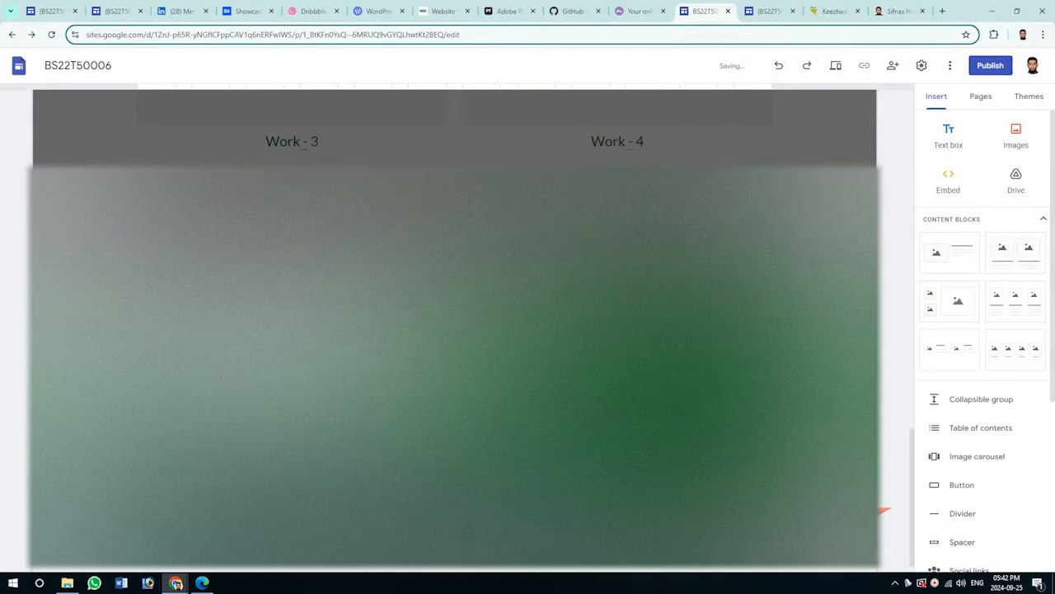
scroll(887, 511, up, 10)
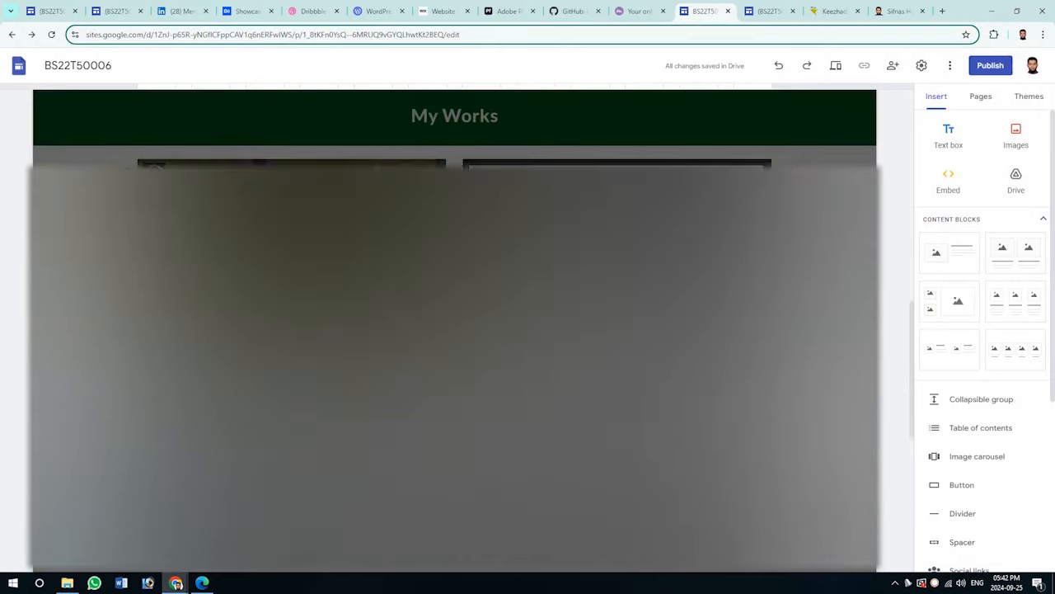
scroll(455, 330, up, 3)
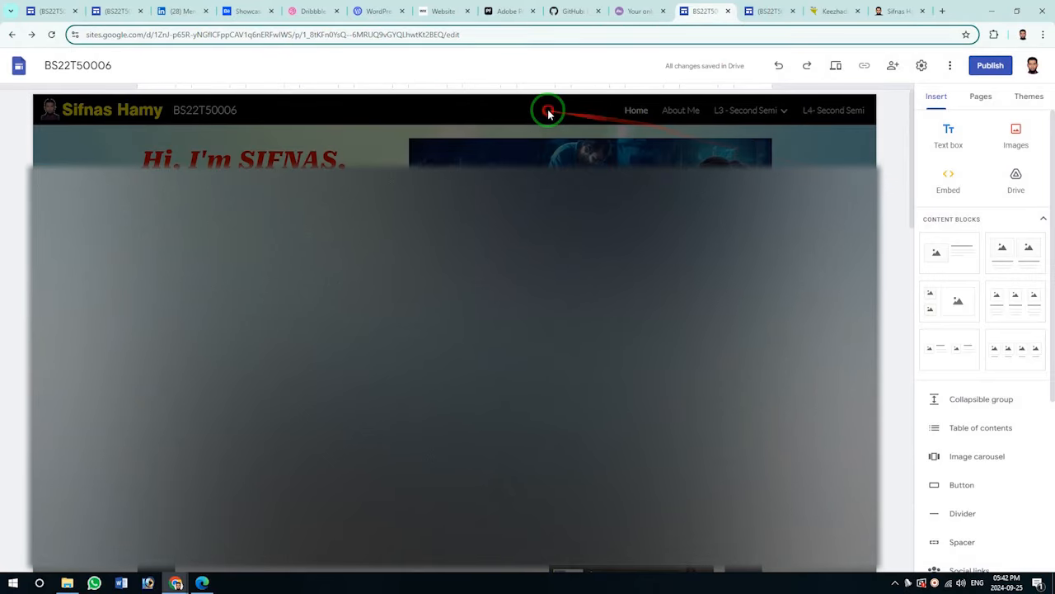
Look at the HM_SIFNAS site's About page for reference.
click(548, 112)
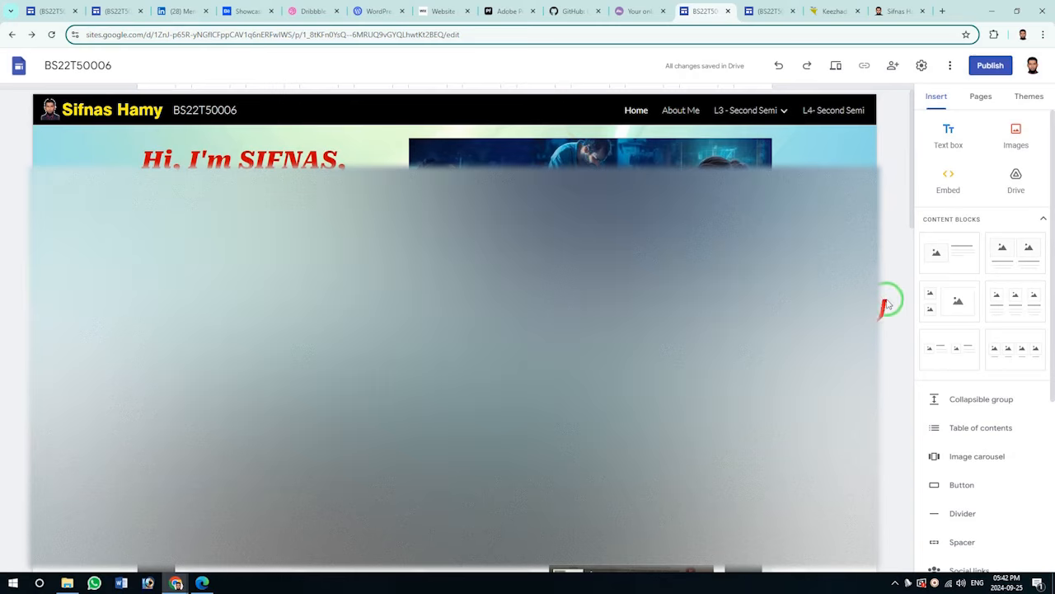
click(769, 11)
scroll(528, 288, up, 15)
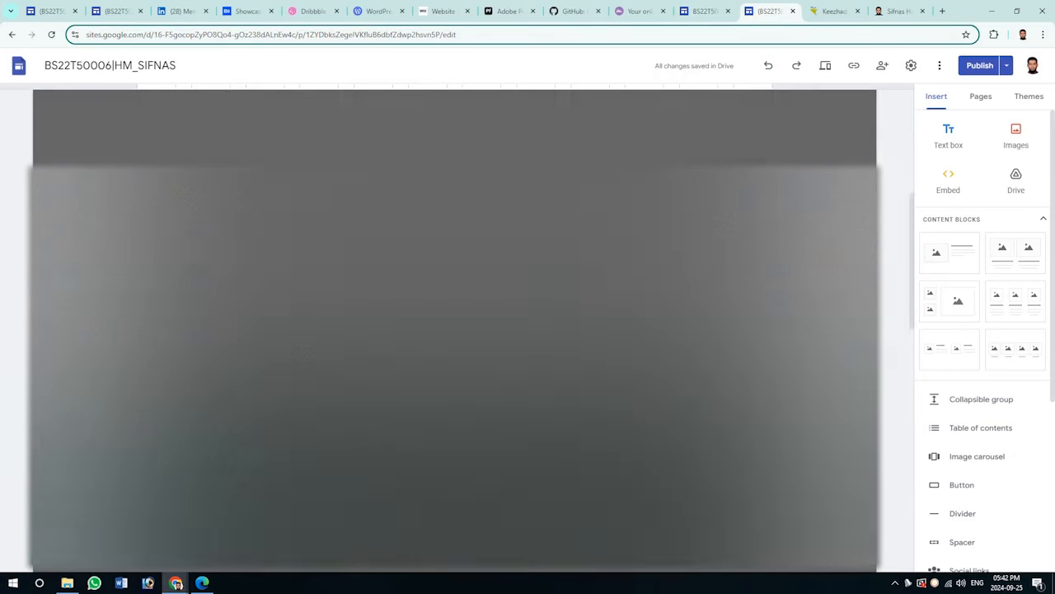
click(418, 109)
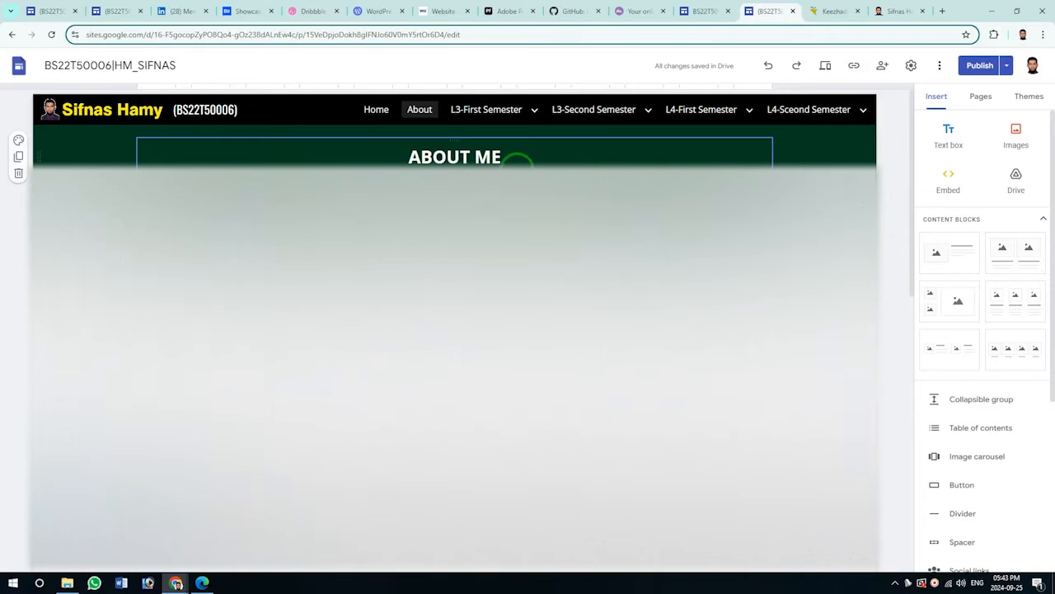
click(705, 11)
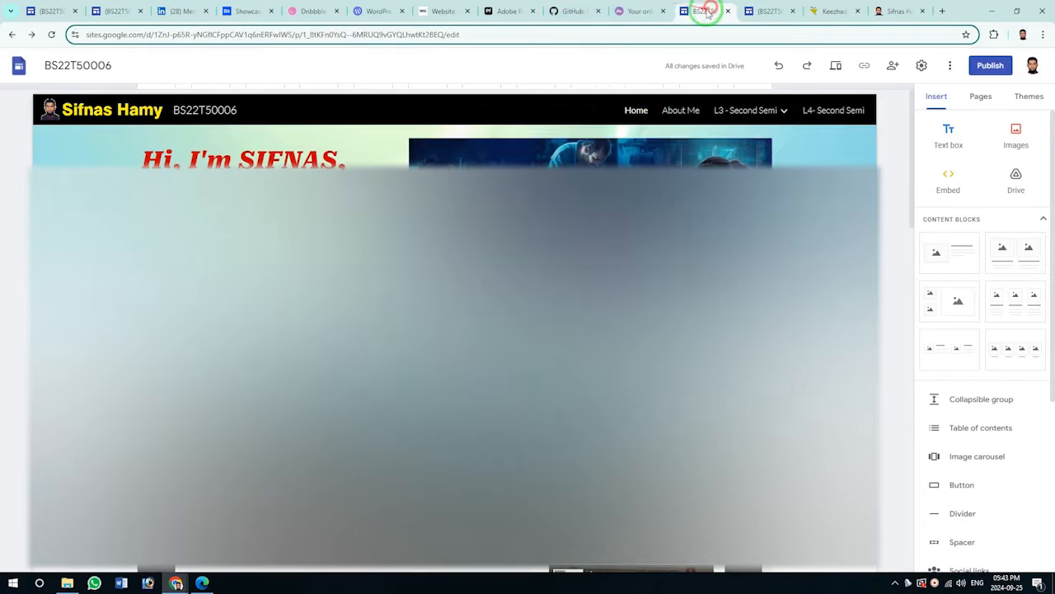
Make the About Me page title bold on the portfolio site.
click(681, 110)
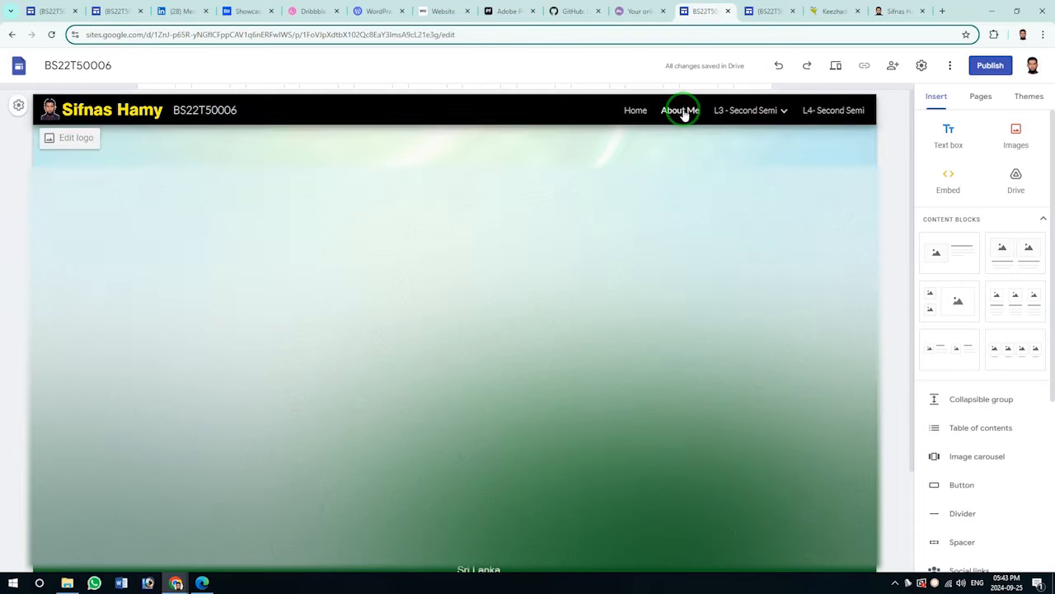
click(608, 211)
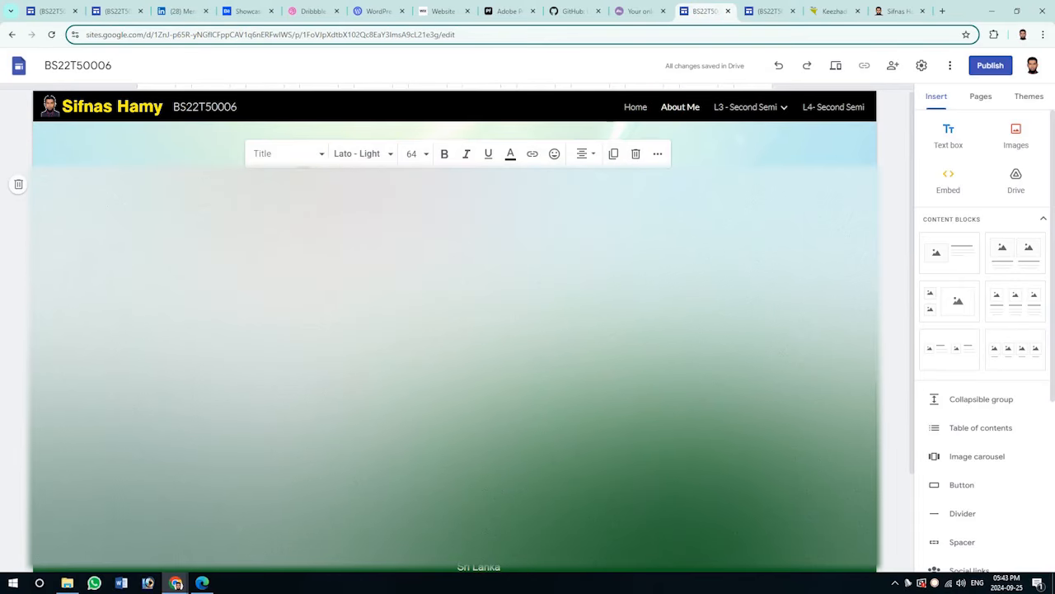
click(444, 153)
click(462, 313)
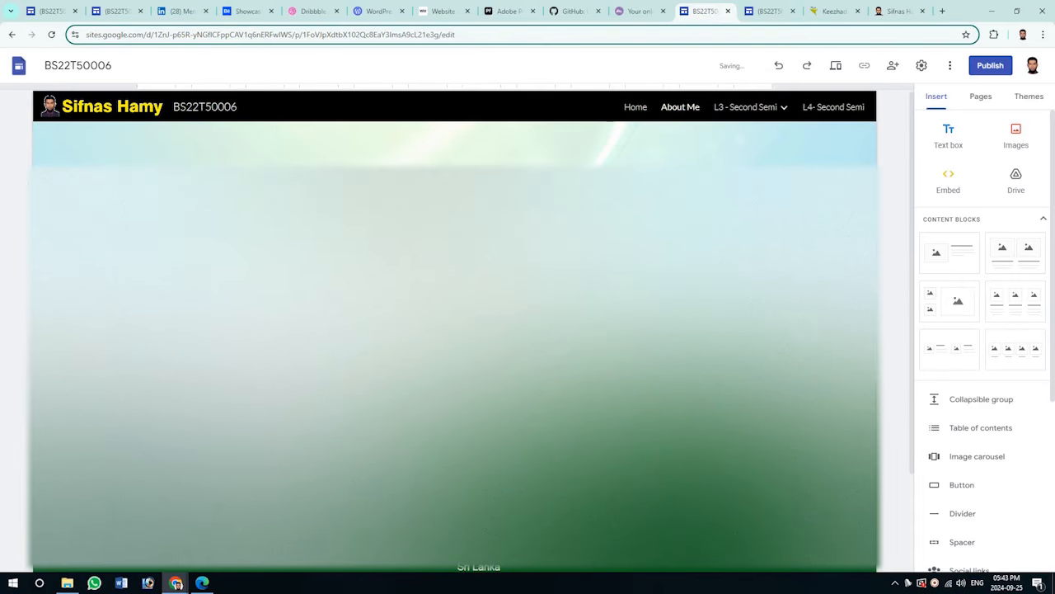
Review the HM_SIFNAS About Me biography, then go to the personal blog.
key(ctrl+Tab)
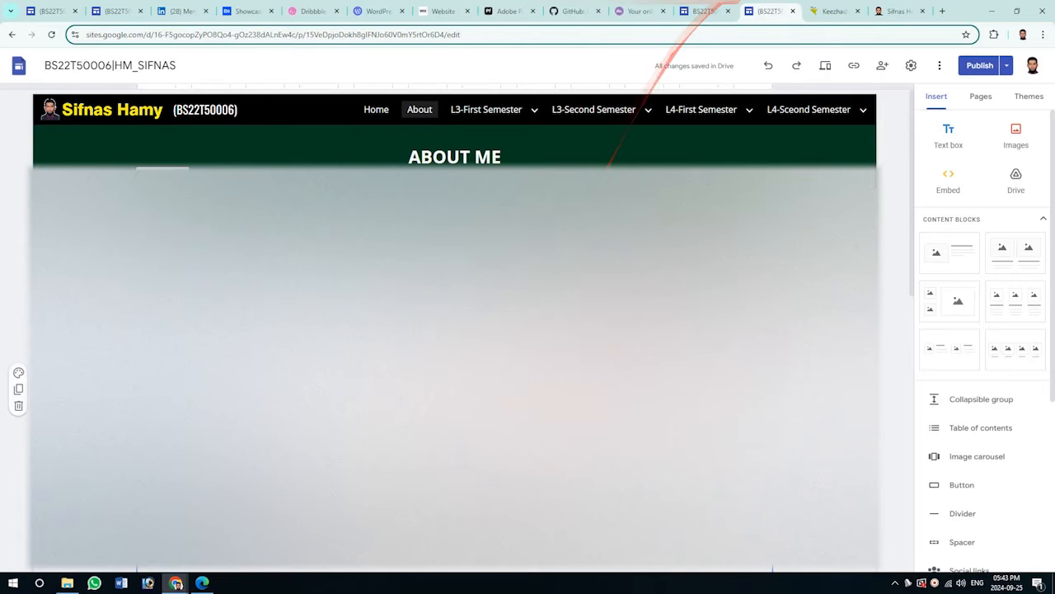
scroll(453, 330, down, 5)
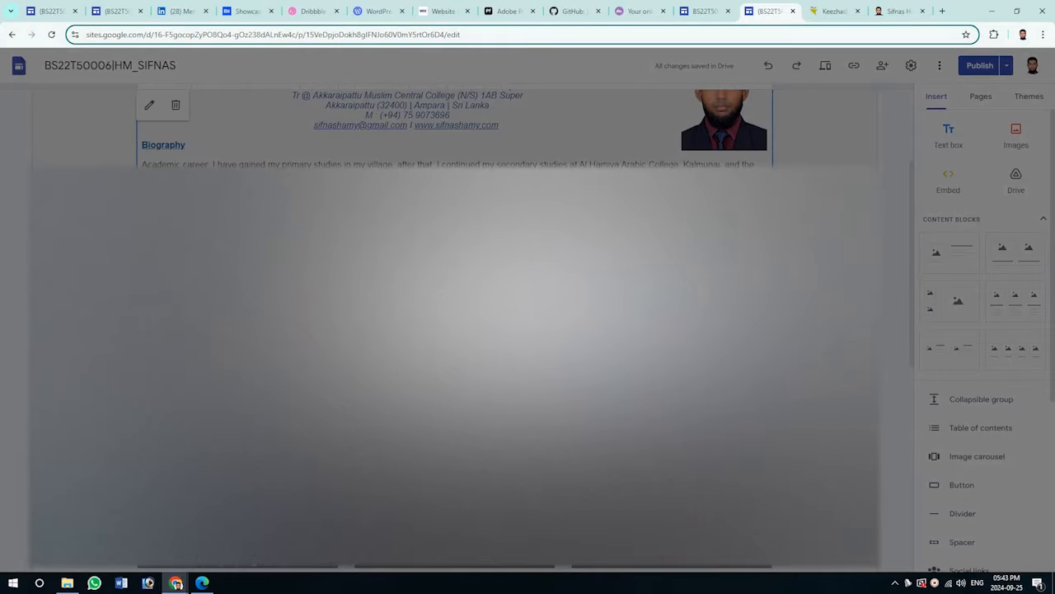
scroll(453, 330, up, 1)
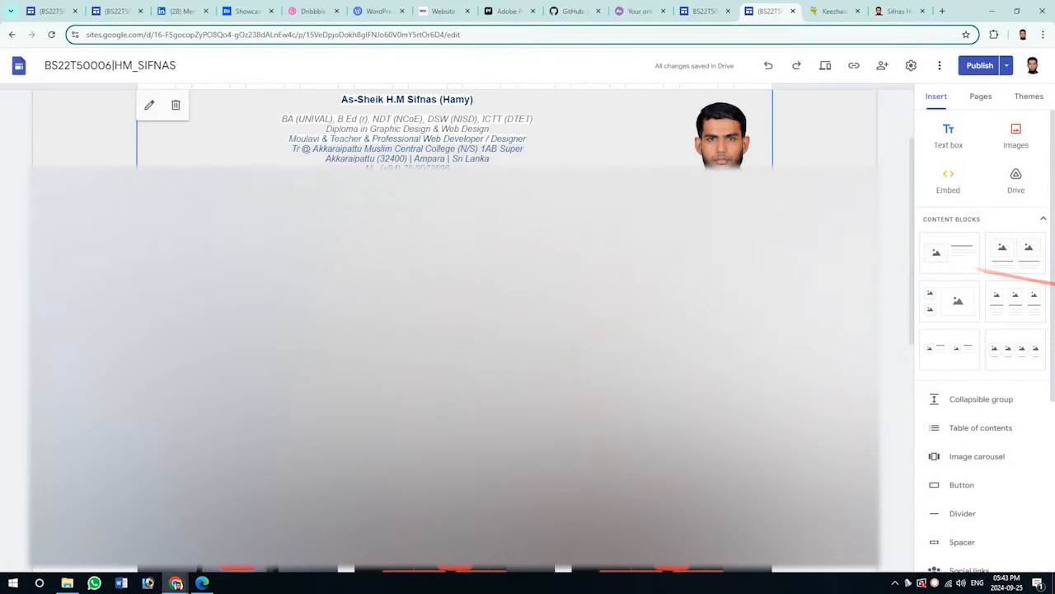
scroll(454, 330, up, 4)
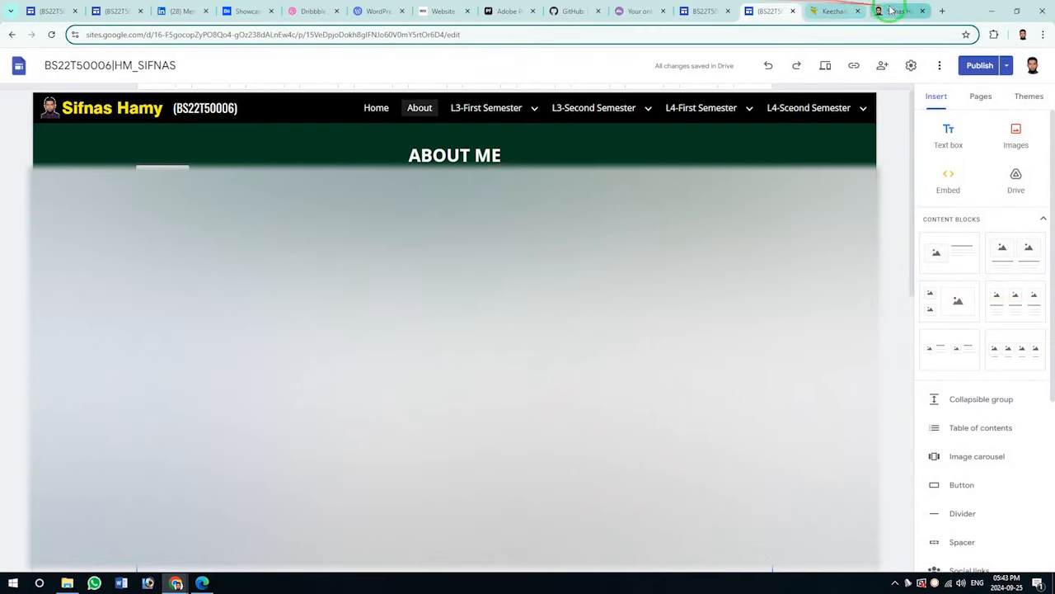
scroll(454, 330, down, 1)
scroll(824, 206, down, 3)
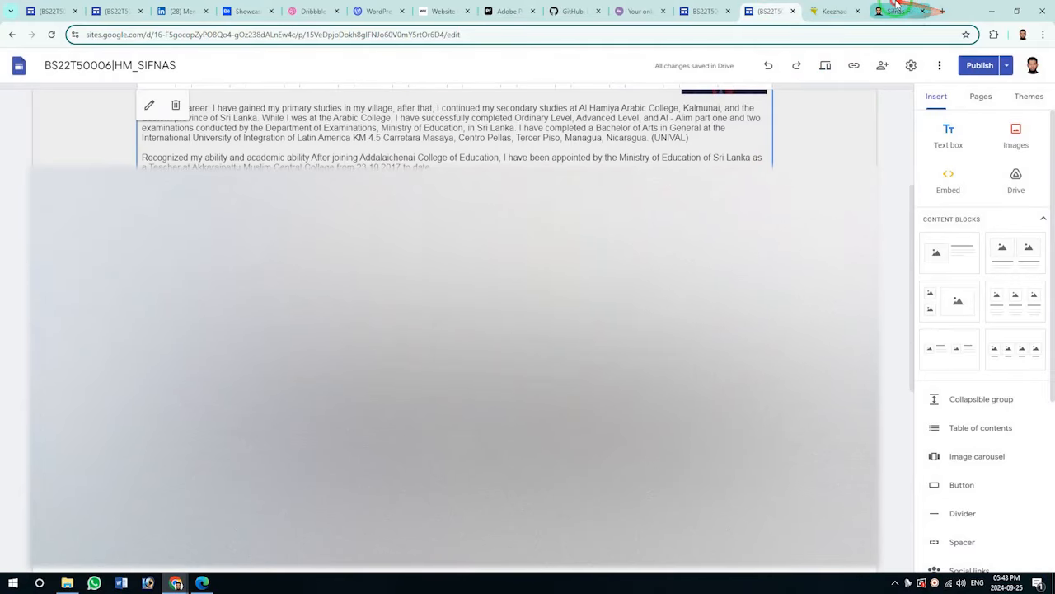
click(898, 11)
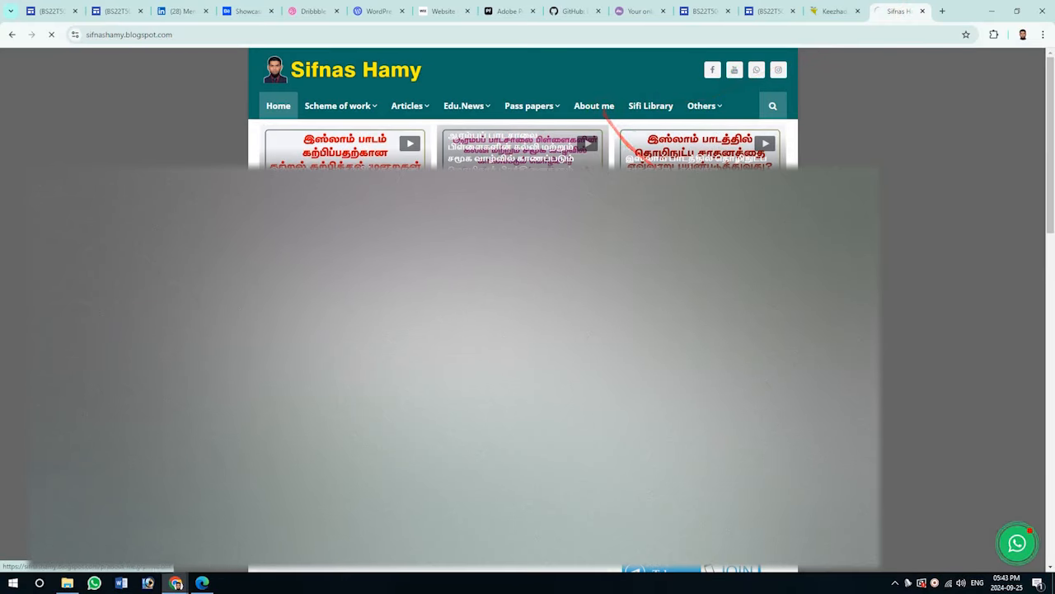
Read through the blog's About me biography page, then return to the portfolio's About Me page.
click(598, 108)
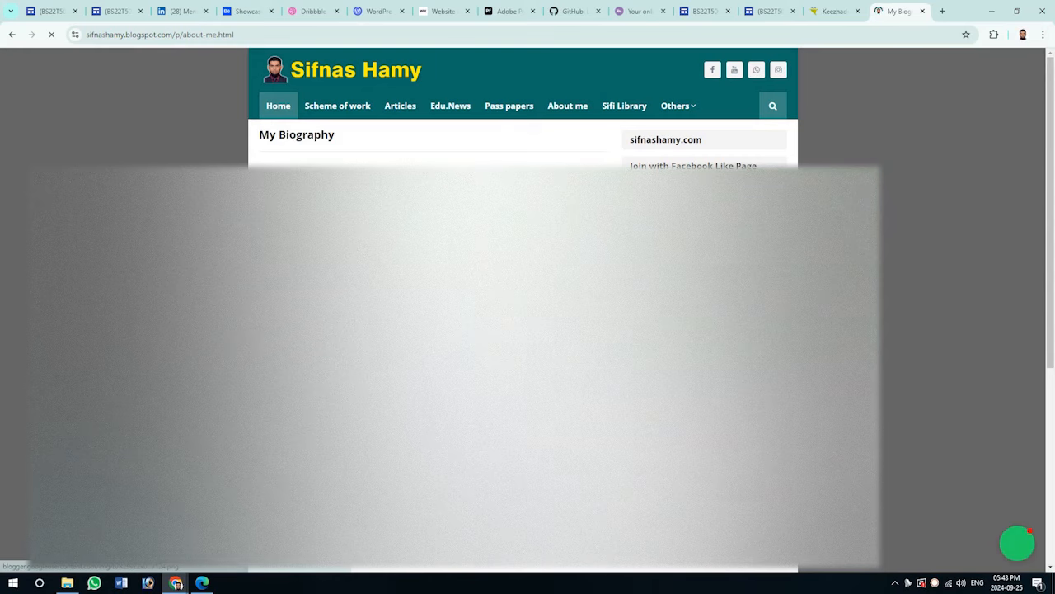
scroll(650, 80, down, 5)
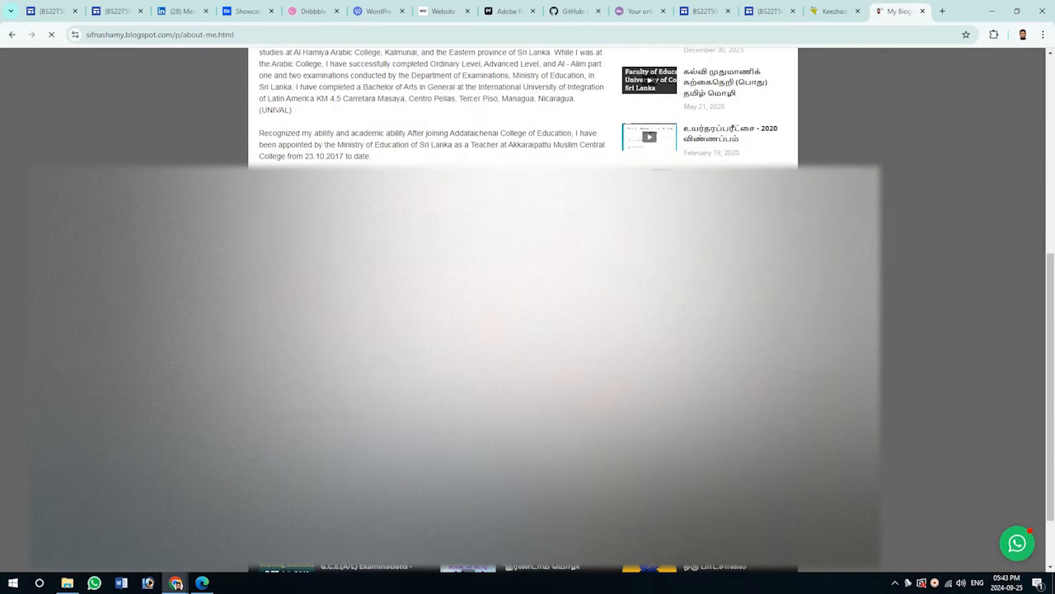
scroll(650, 80, up, 5)
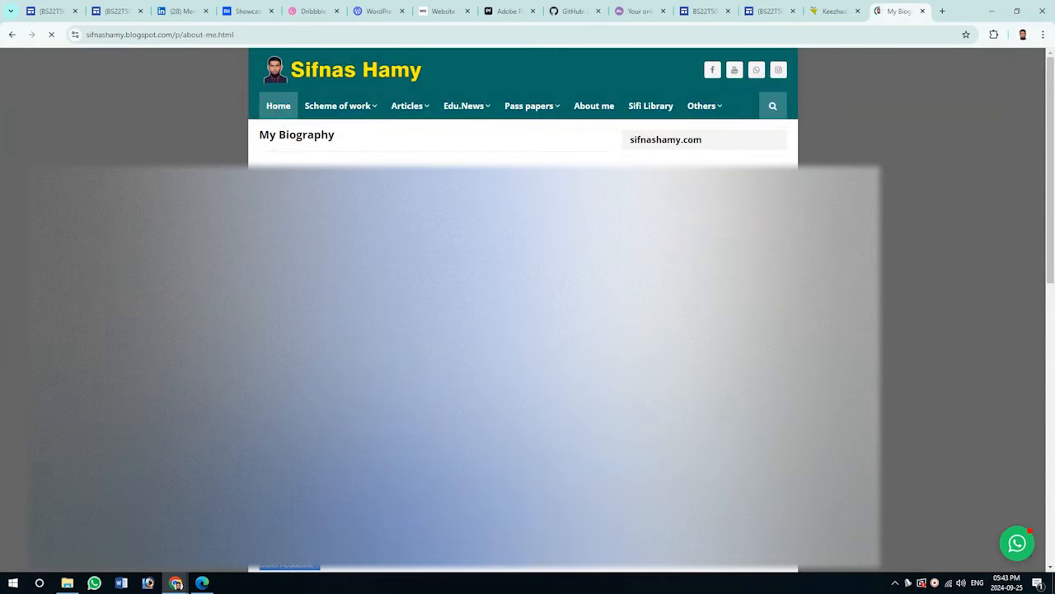
click(696, 10)
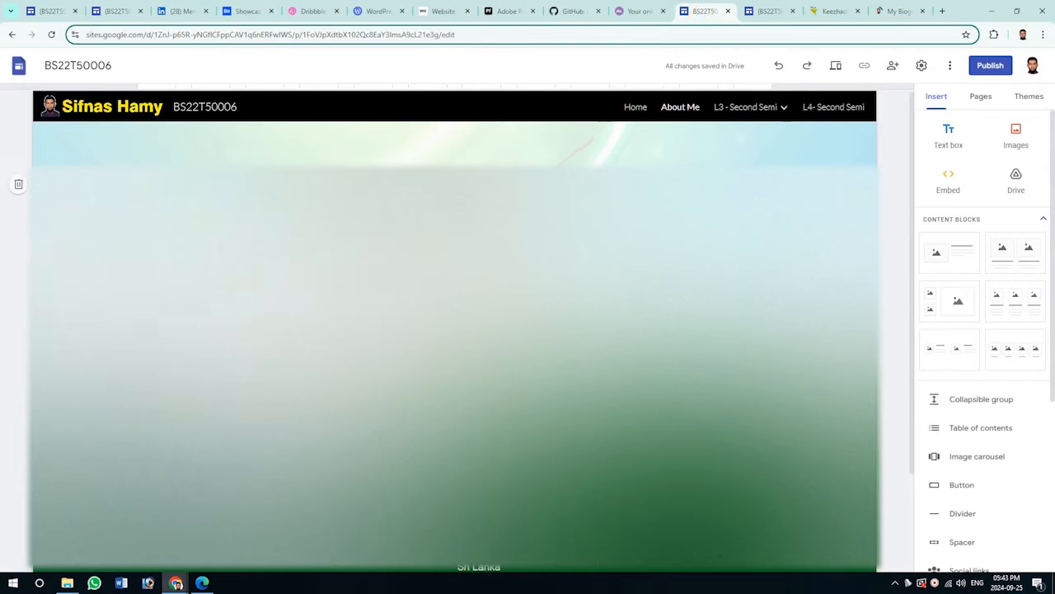
Add a text box below the About Me banner and paste the biography and contact details.
click(948, 132)
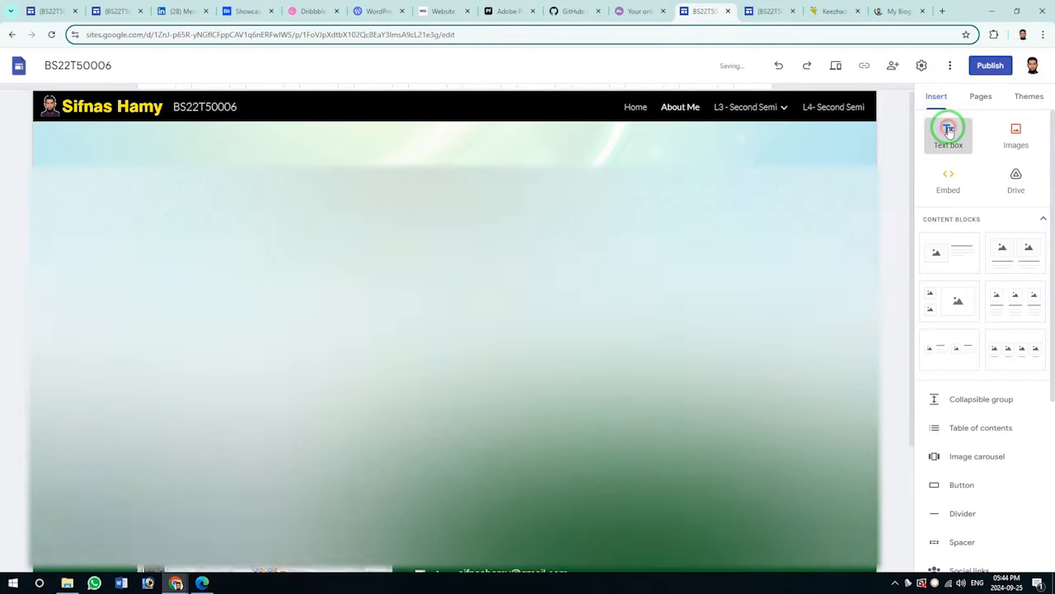
click(302, 157)
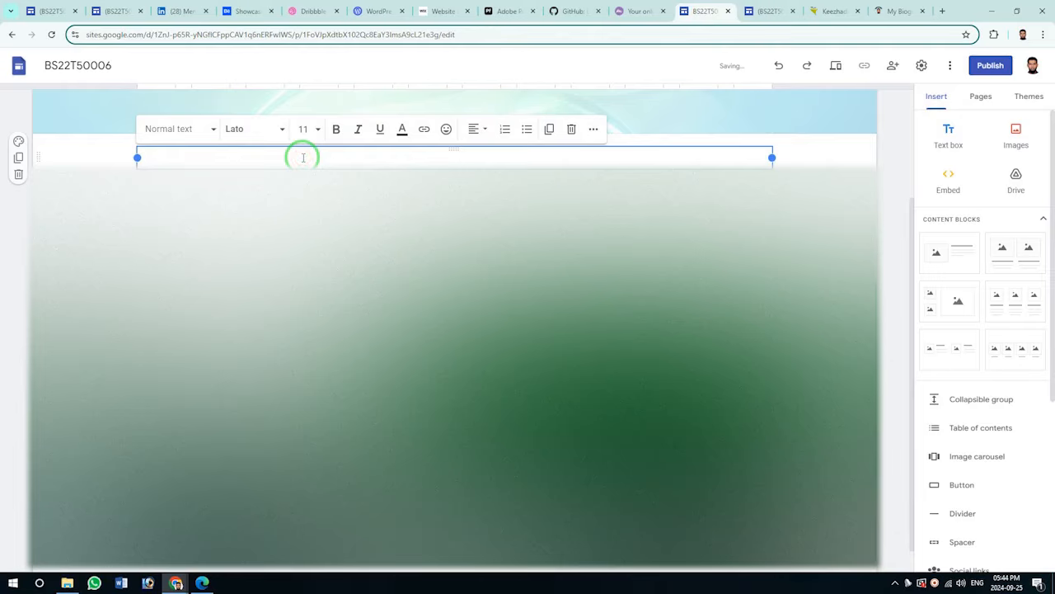
key(ctrl+v)
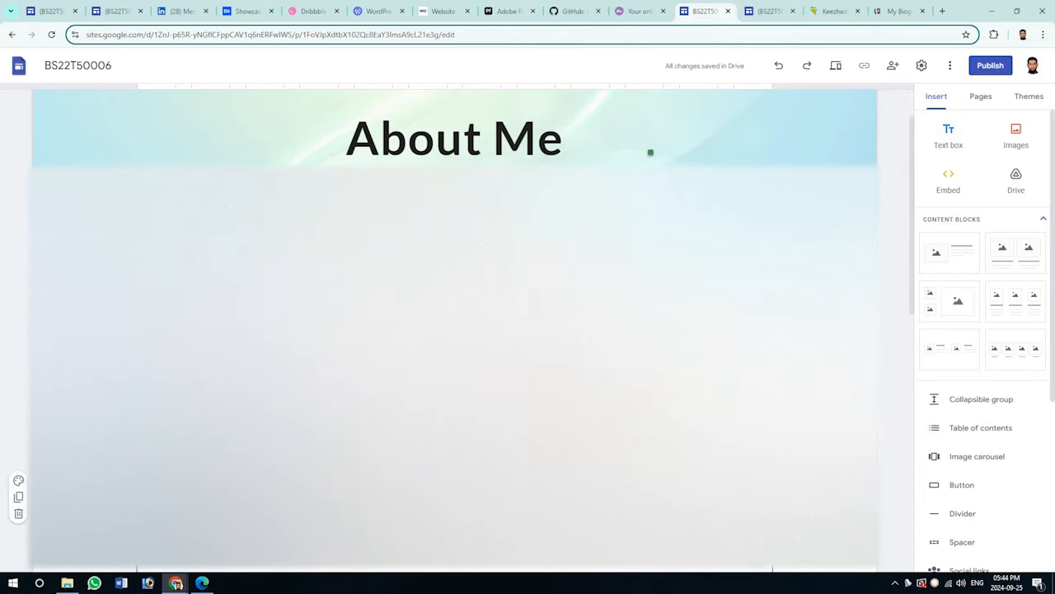
scroll(650, 152, down, 10)
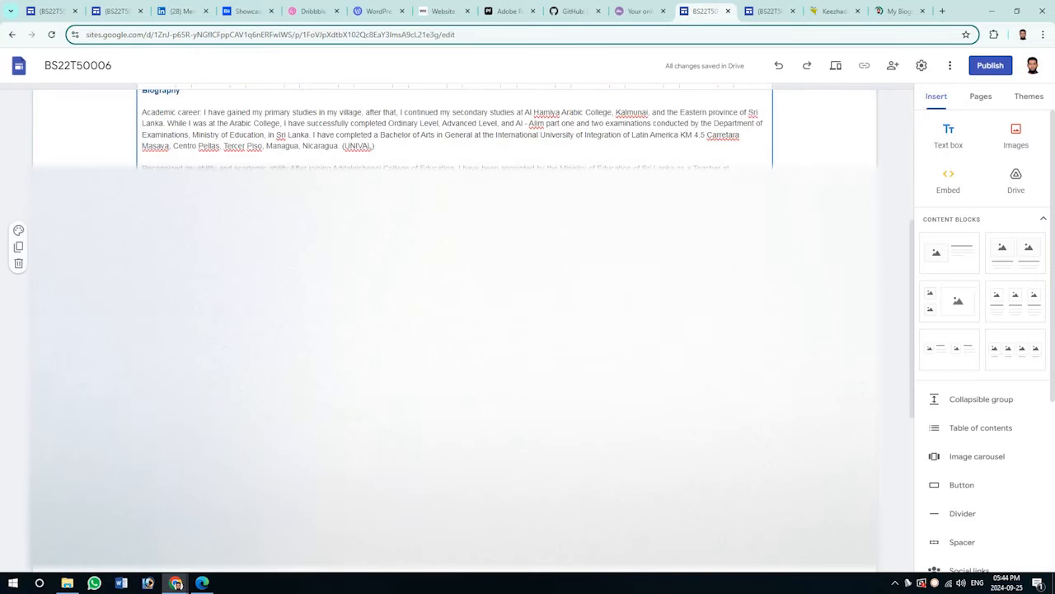
scroll(453, 330, up, 5)
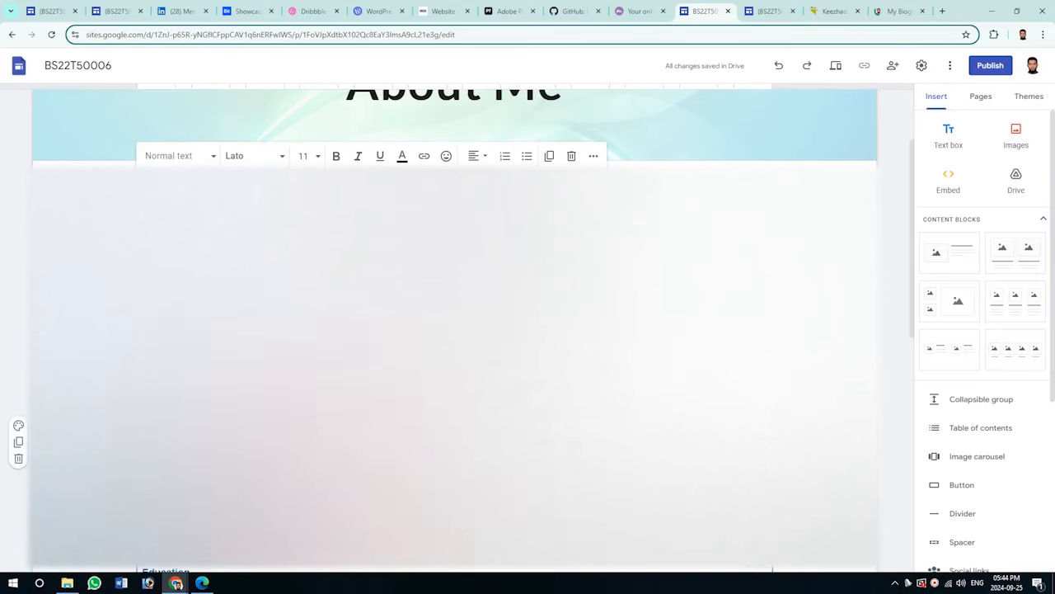
scroll(454, 330, down, 2)
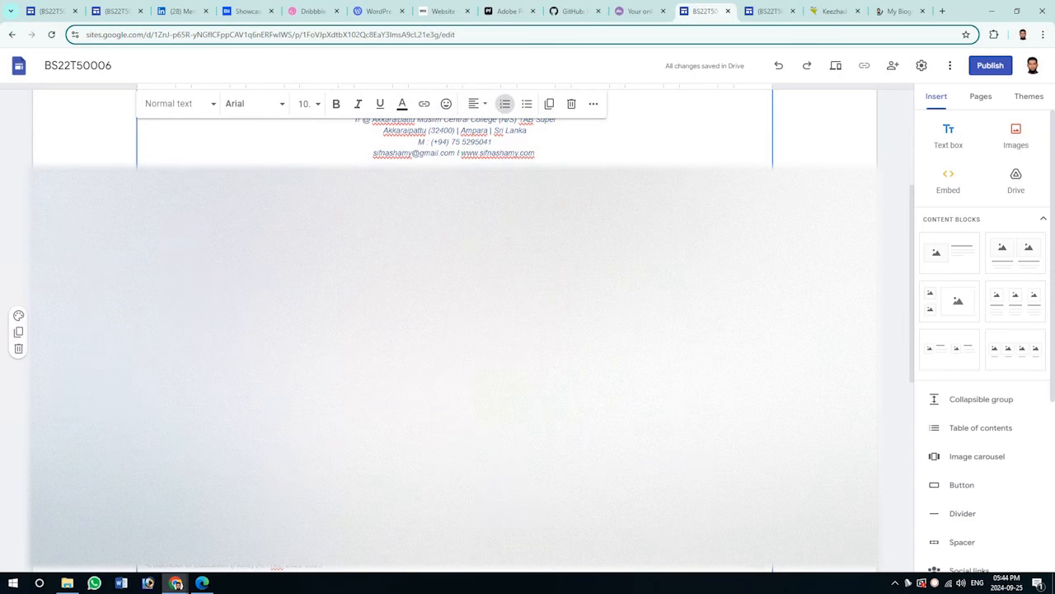
Set all the pasted biography text to single line spacing.
key(ctrl+a)
click(593, 103)
click(466, 132)
click(495, 153)
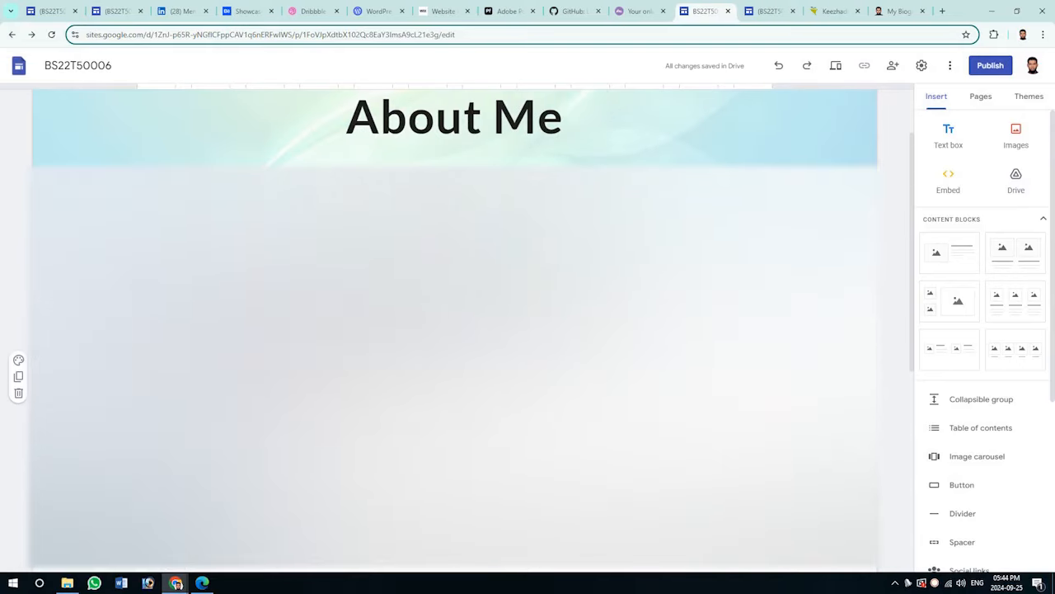
Add a section with three image placeholders to the About Me page, comparing with the other site.
click(776, 7)
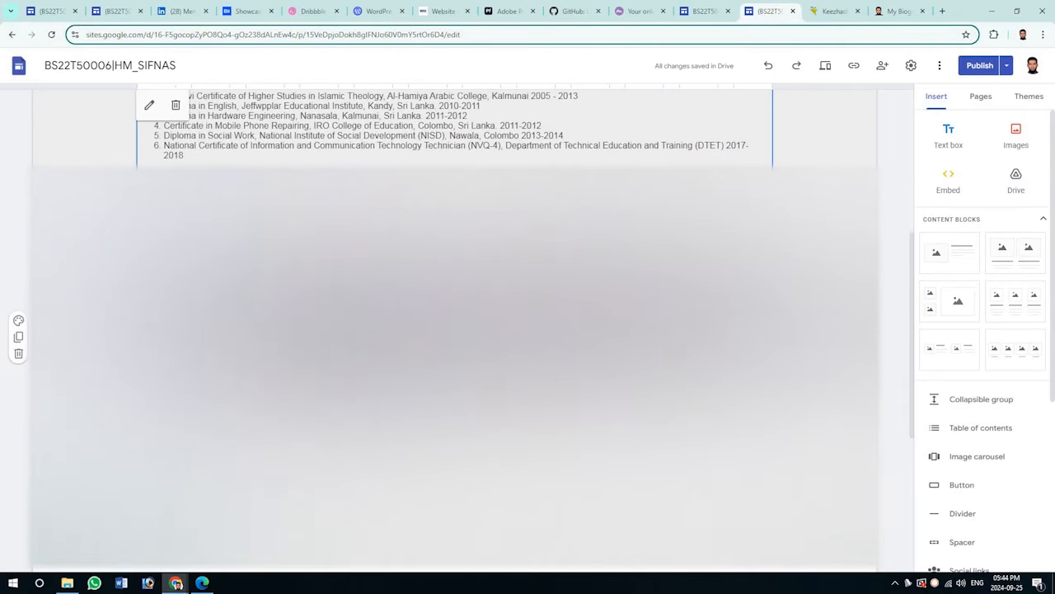
click(700, 11)
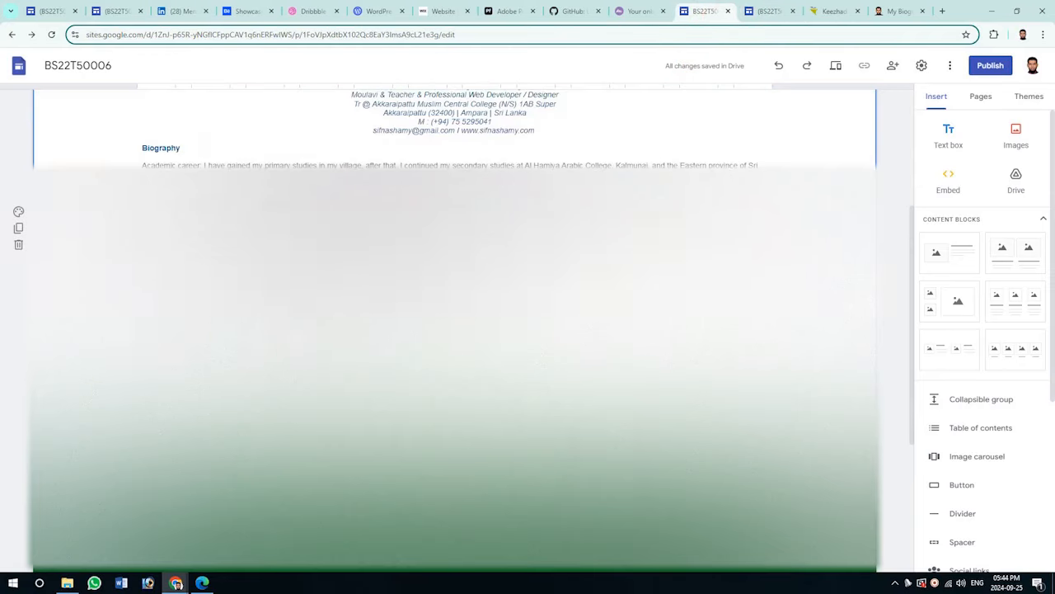
scroll(455, 346, down, 1)
click(983, 97)
click(940, 96)
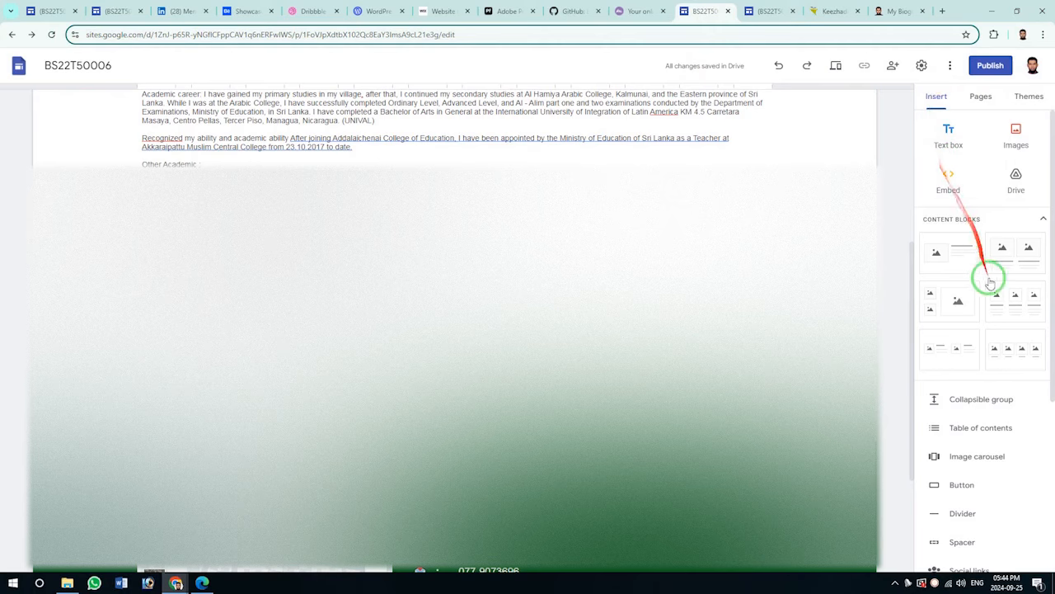
click(1016, 296)
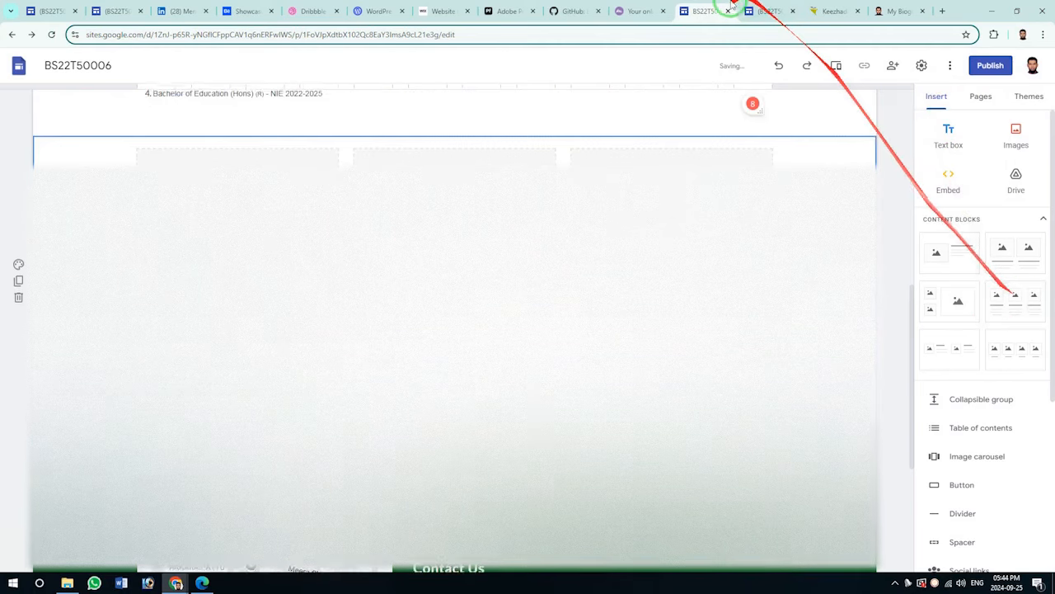
click(771, 11)
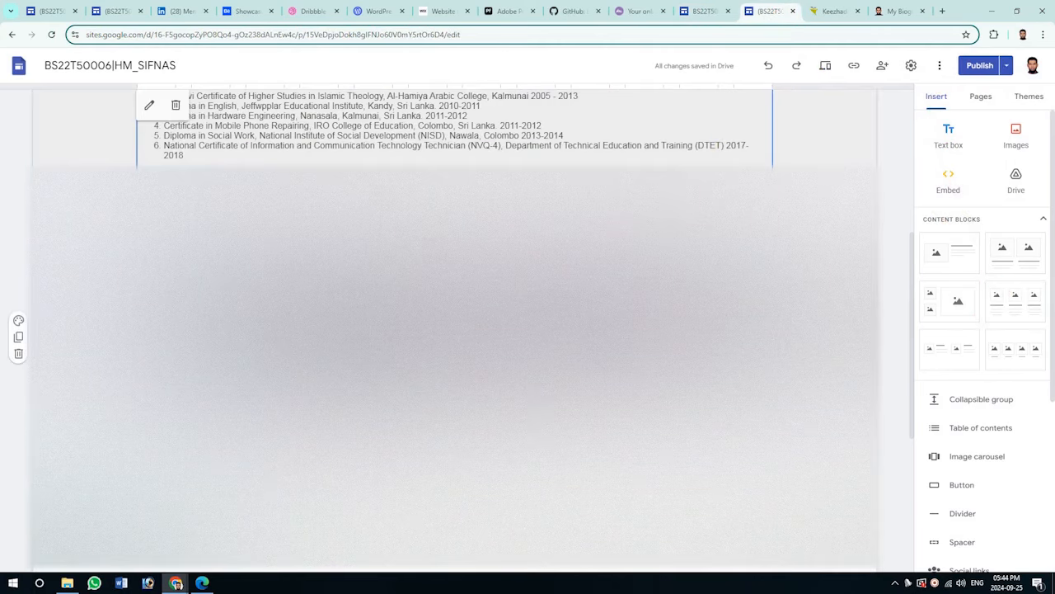
click(705, 11)
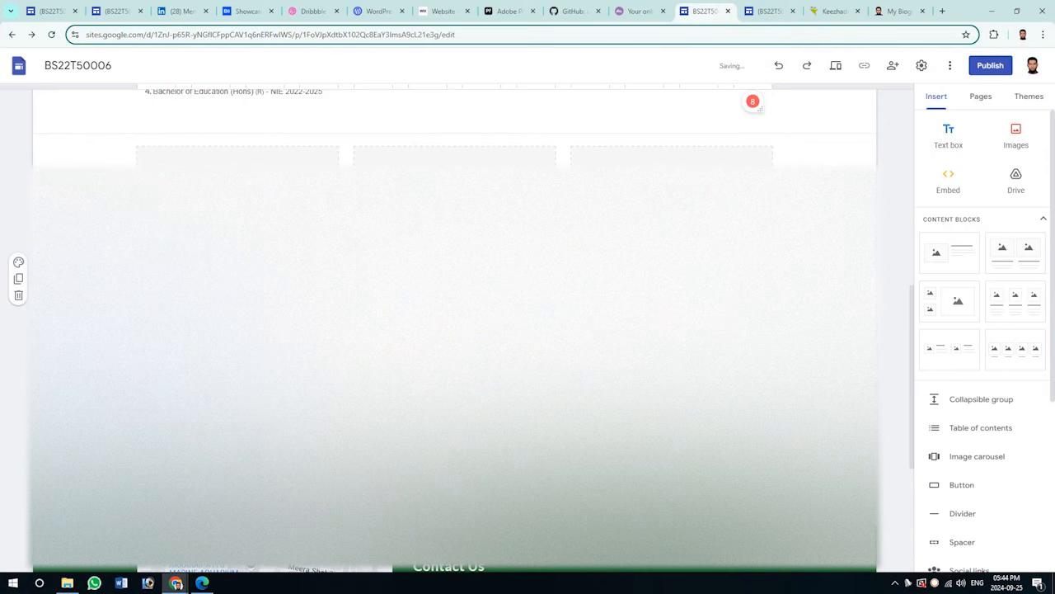
Embed the chosen YouTube video in the left placeholder.
click(238, 222)
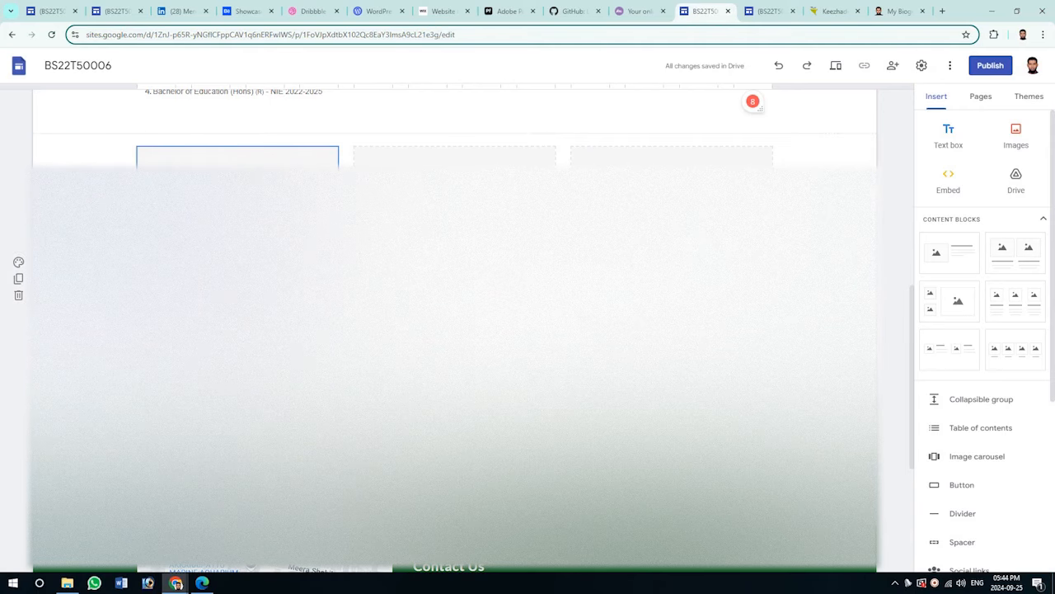
click(265, 307)
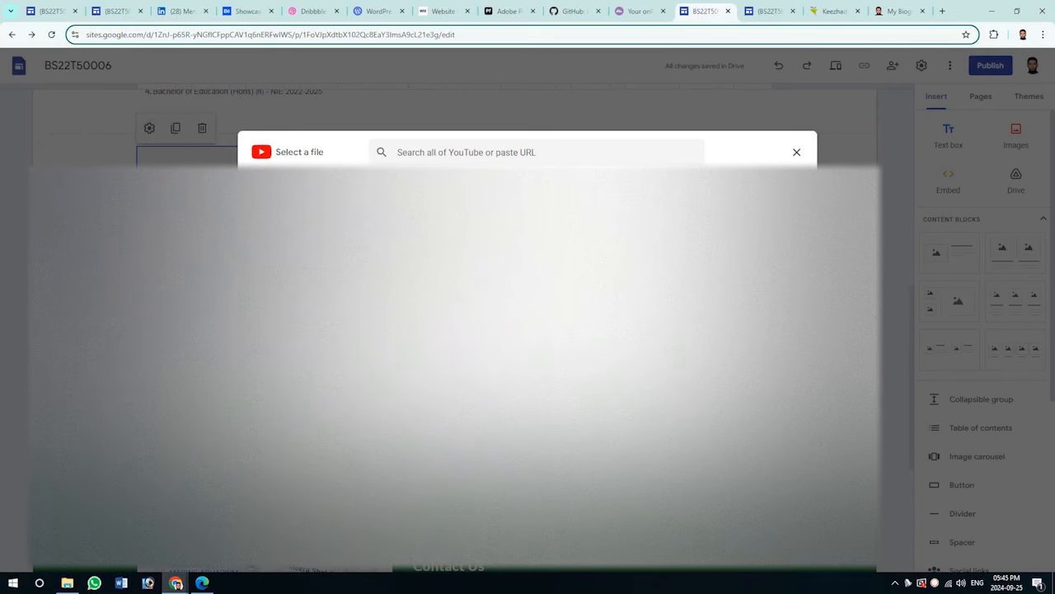
click(785, 471)
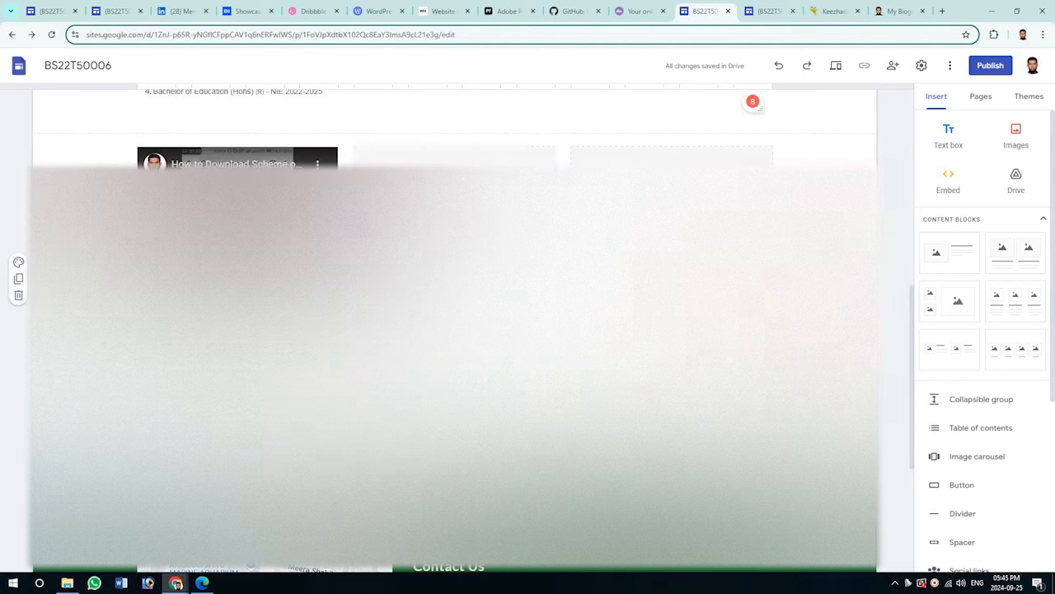
scroll(497, 248, down, 2)
scroll(660, 198, up, 8)
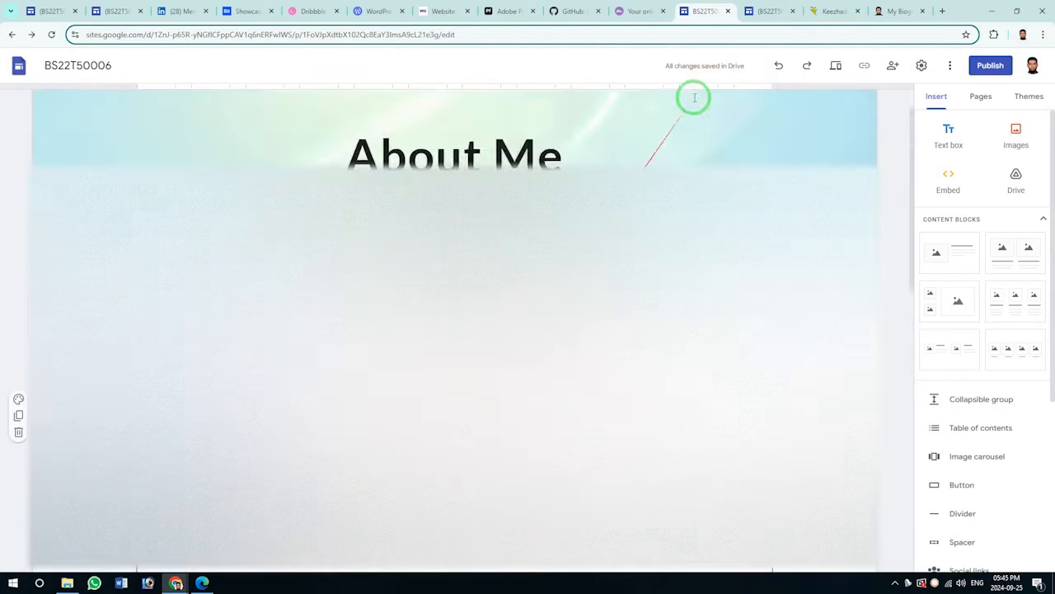
click(757, 10)
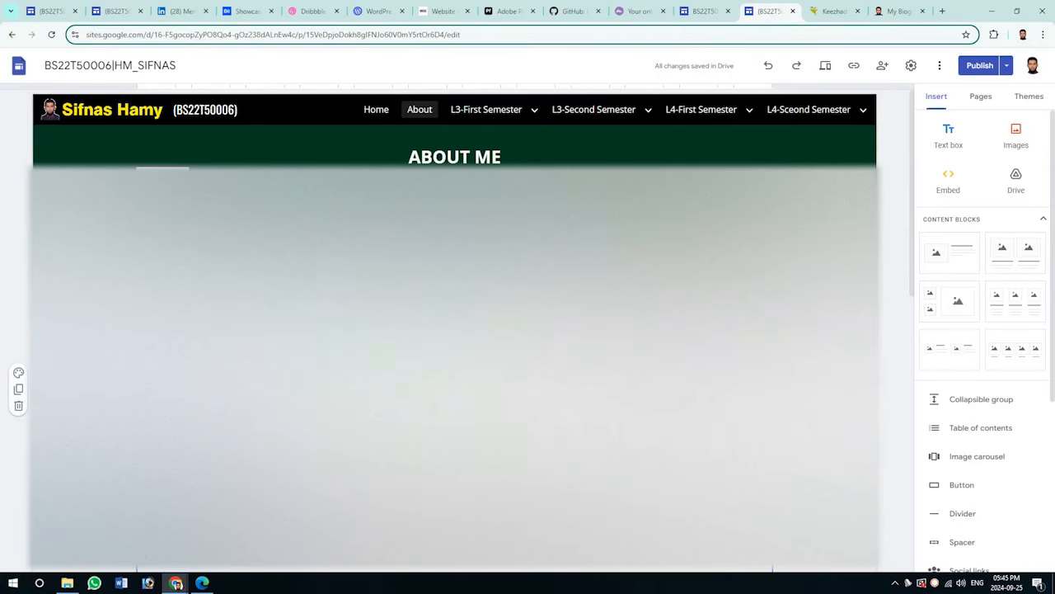
click(486, 118)
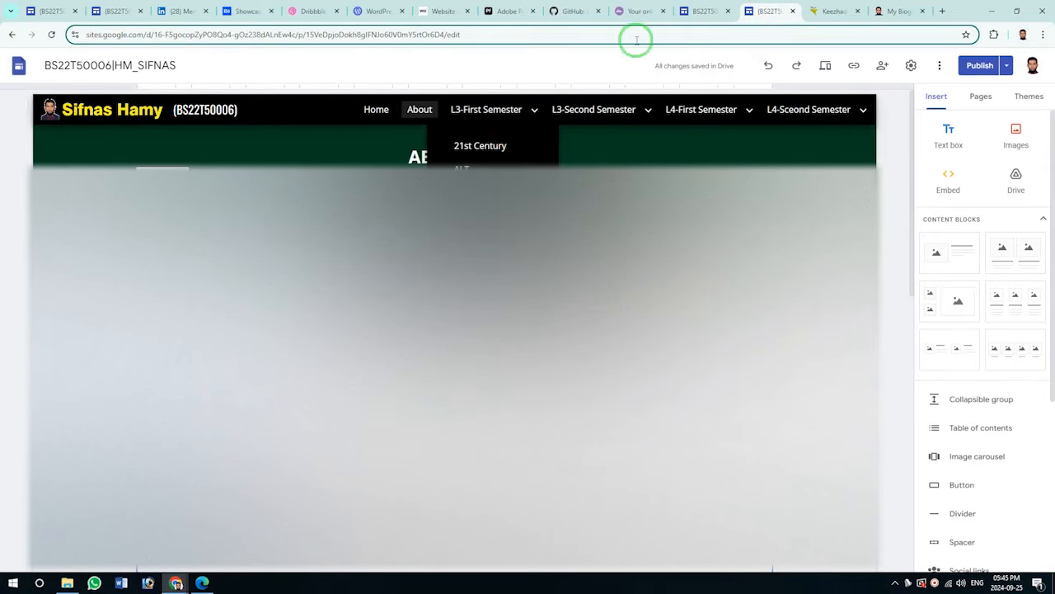
click(700, 11)
click(745, 116)
click(728, 139)
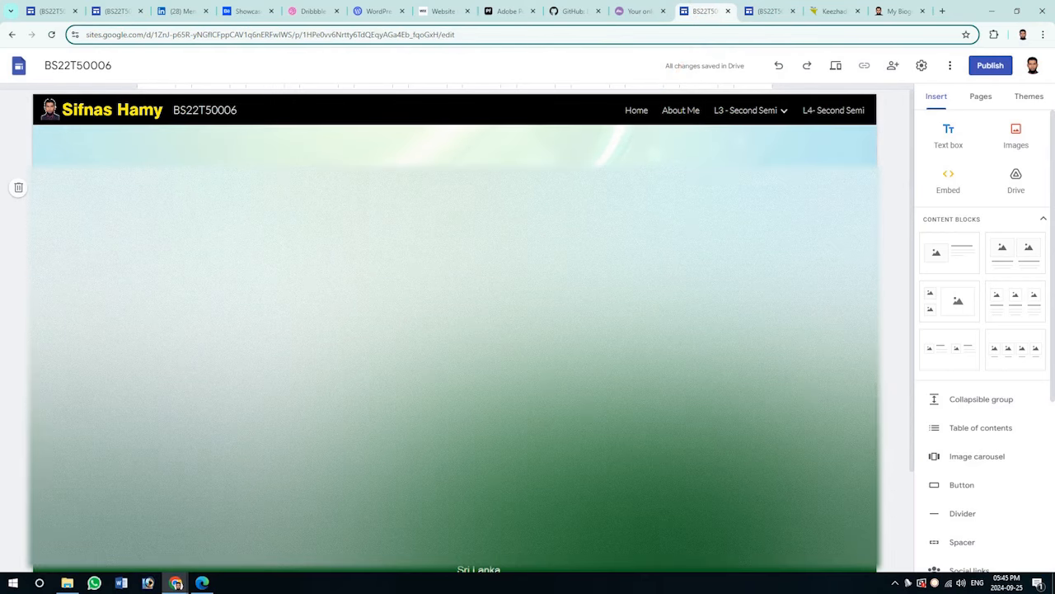
View the HM_SIFNAS site's PLT subpage under L3-Second Semester, then return to Sub 1.
click(752, 11)
click(568, 109)
click(568, 148)
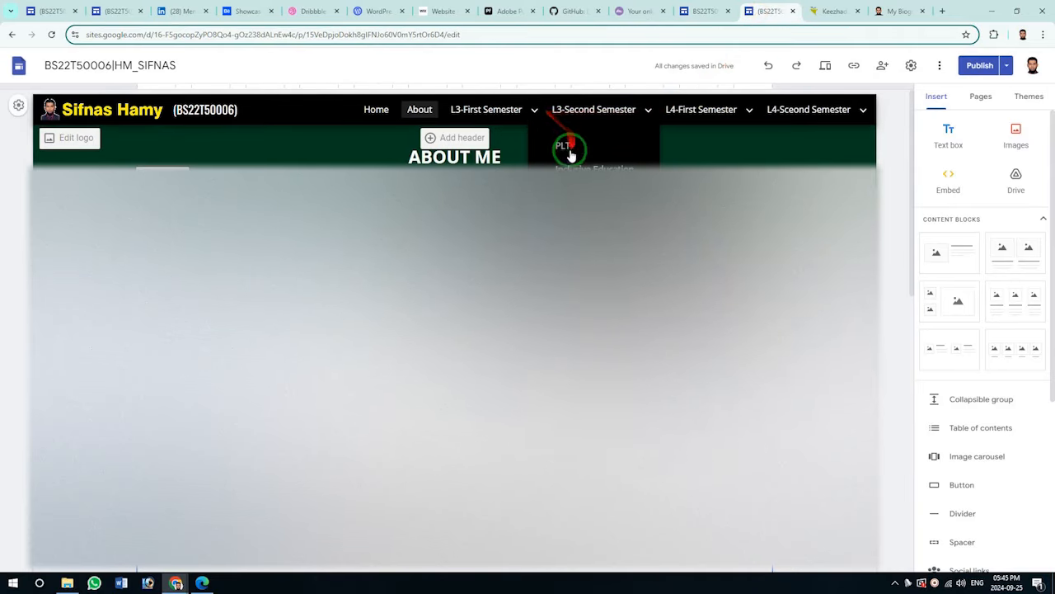
mouse_move(492, 119)
click(489, 147)
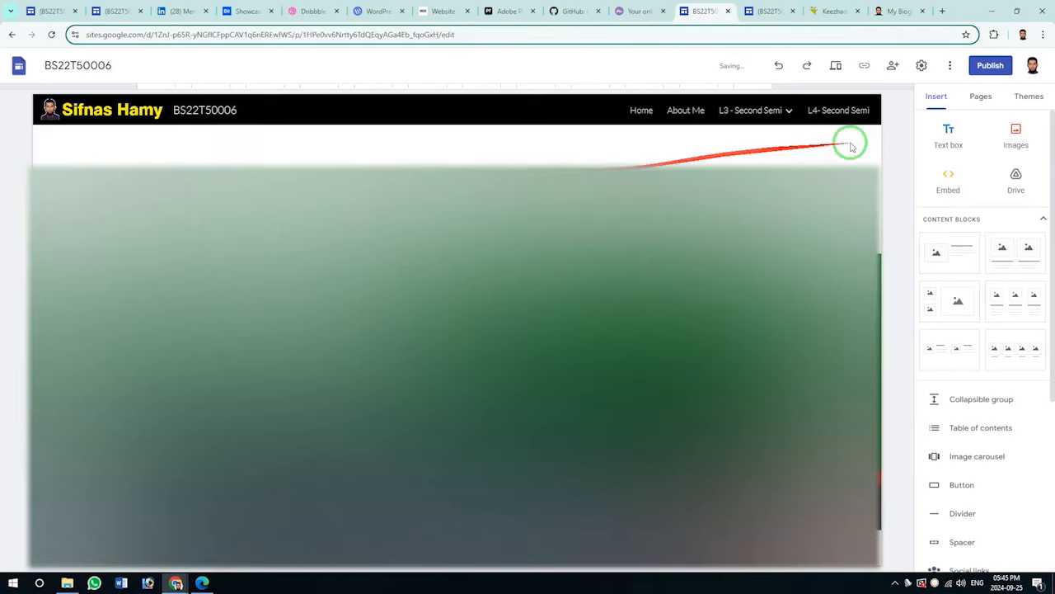
Add a 'SUb - 1' heading text box on a dark green section style.
click(948, 132)
text(SUb)
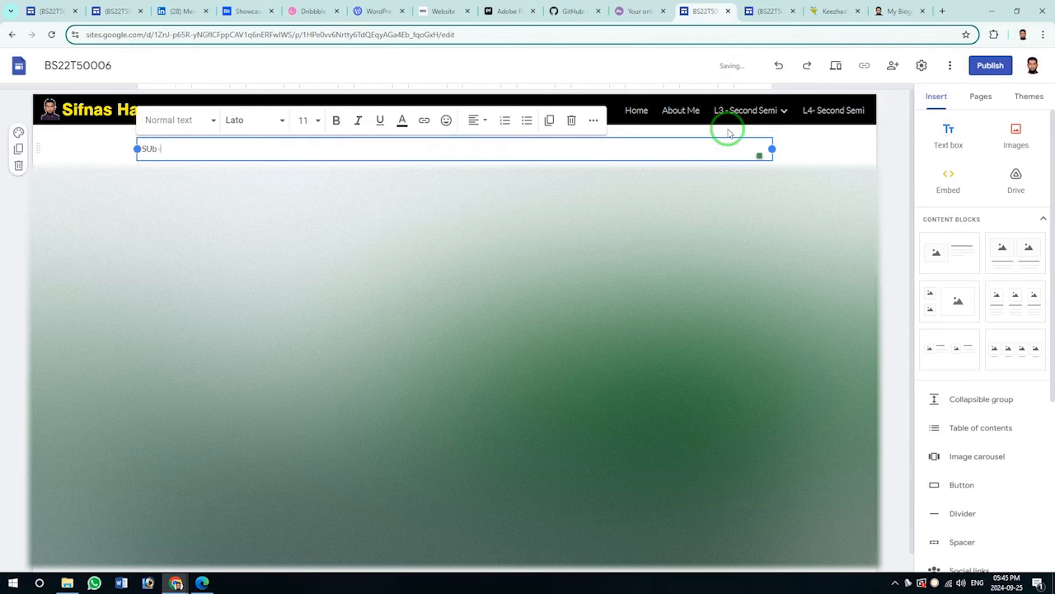
text( - 1)
click(792, 165)
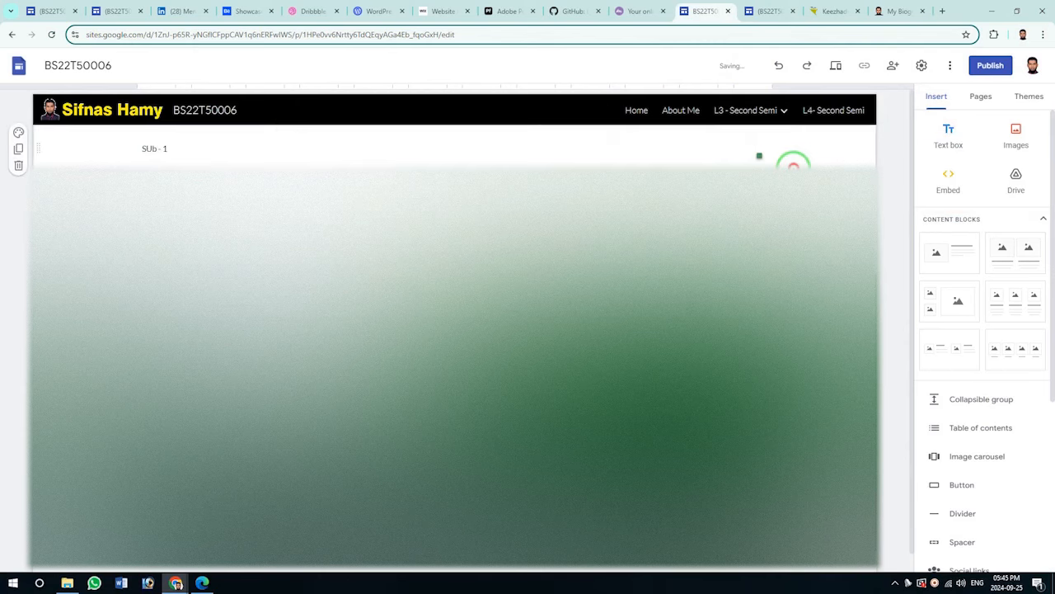
click(18, 132)
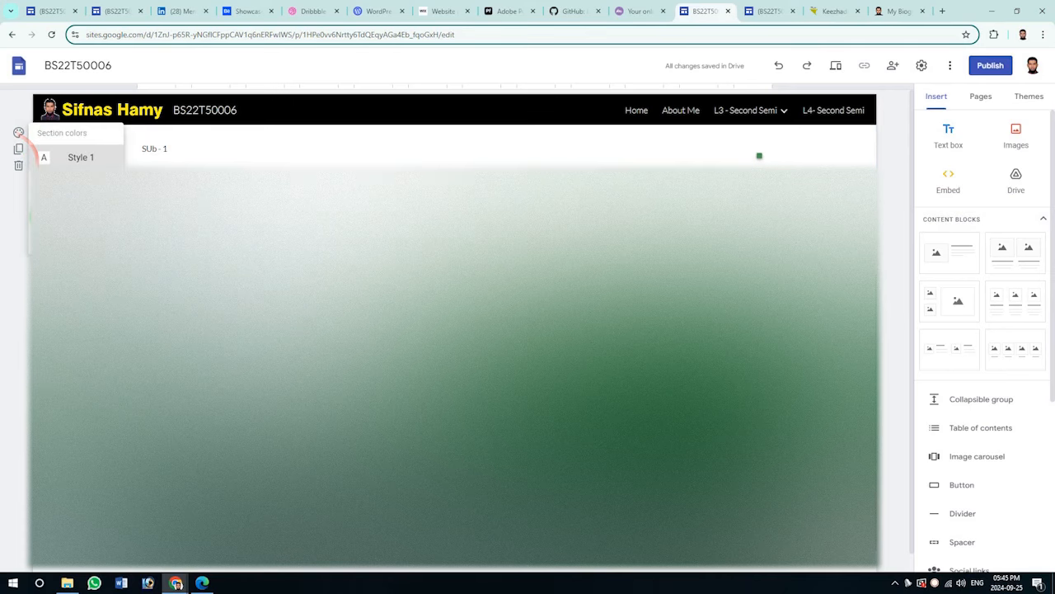
click(74, 206)
Make the 'SUb - 1' heading bold, centred and font size 20.
click(219, 142)
triple_click(193, 147)
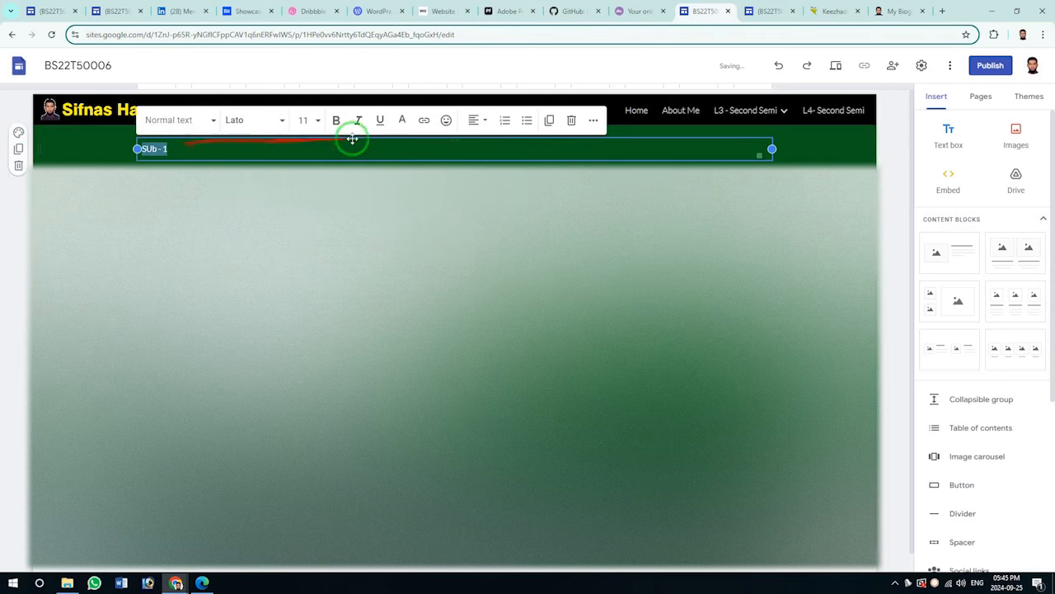
click(335, 120)
click(477, 119)
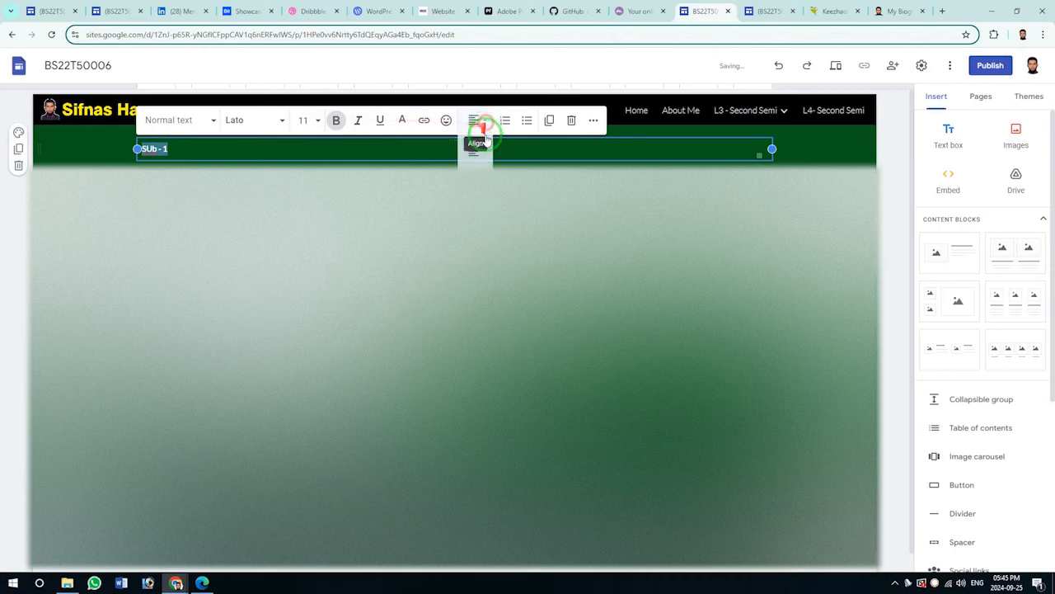
click(472, 162)
click(304, 120)
text(5)
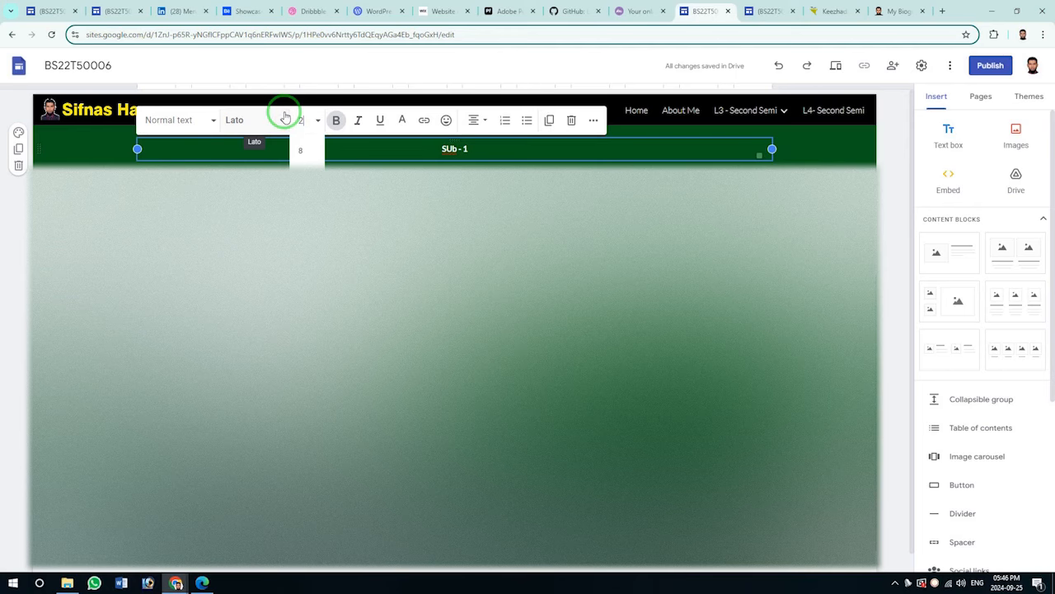
text(0)
key(Return)
click(462, 263)
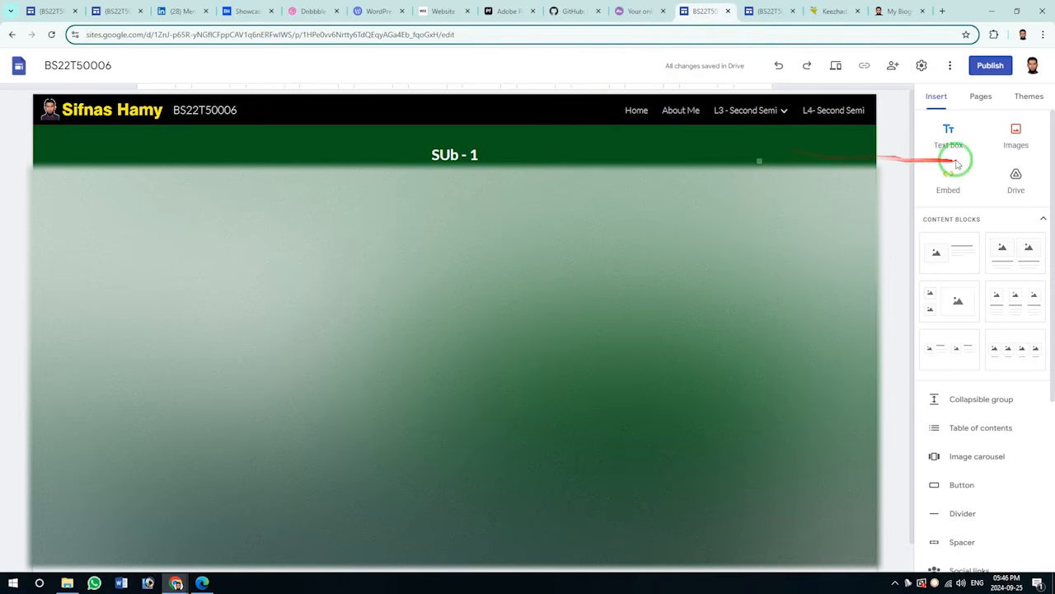
Insert an image-with-text content block below the heading and delete its unwanted element.
click(946, 154)
click(341, 163)
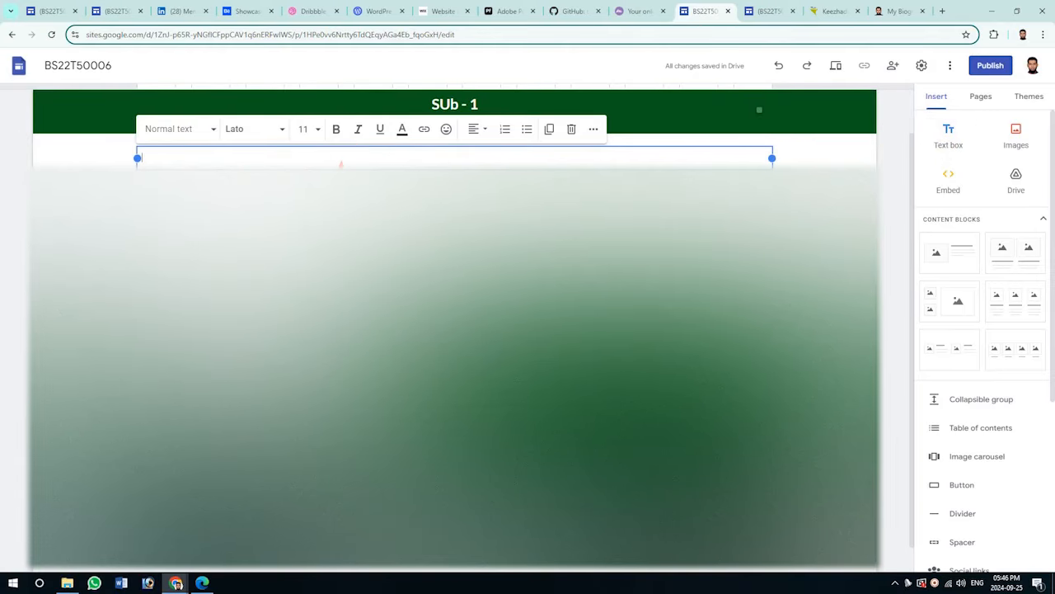
click(959, 259)
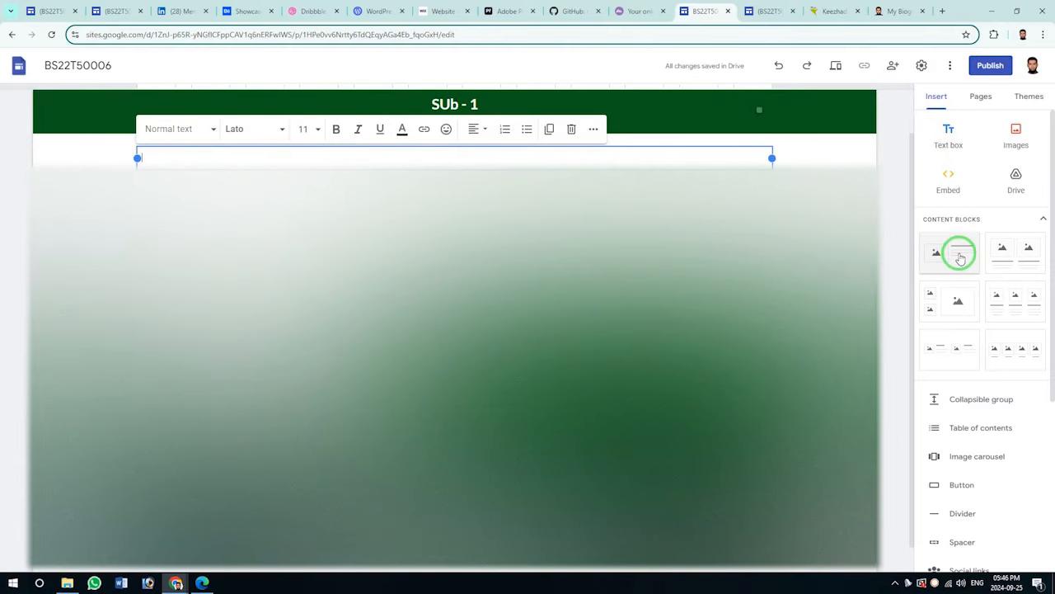
click(958, 254)
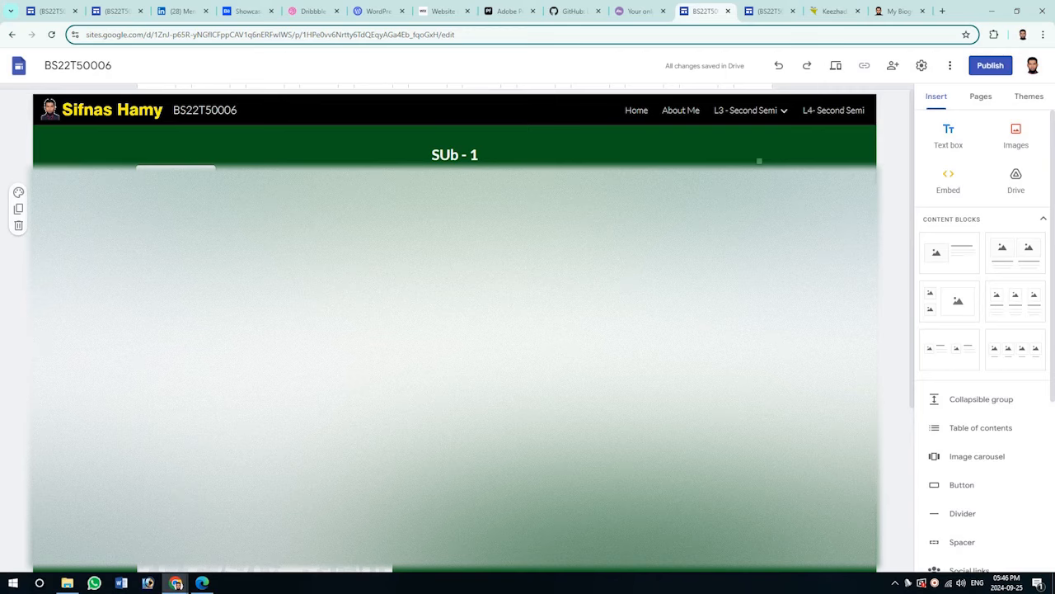
click(200, 175)
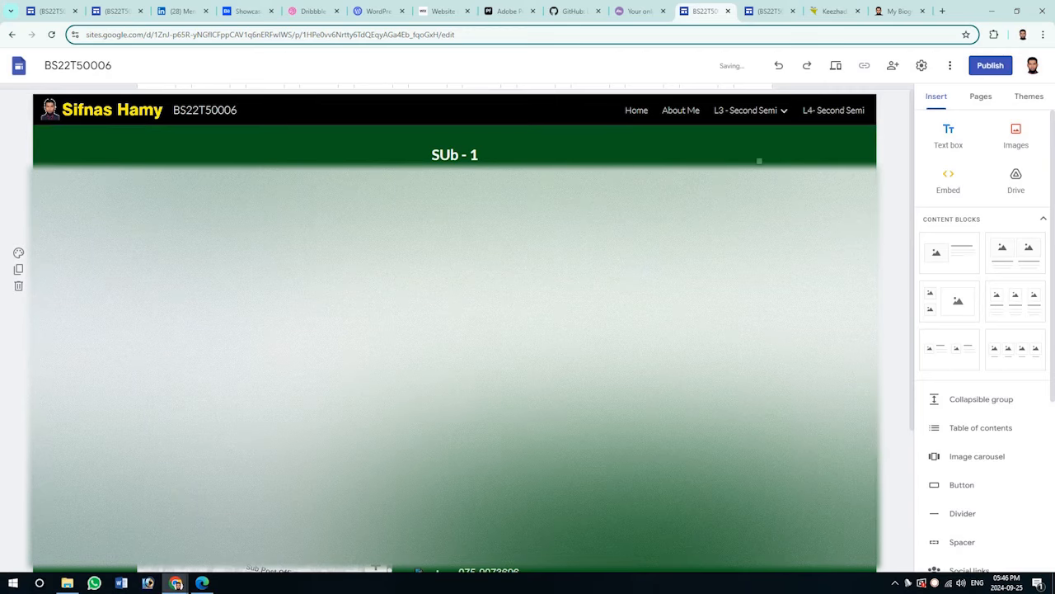
Attempt an image upload for the placeholder, cancel it, and add a new empty text box.
click(264, 265)
click(284, 279)
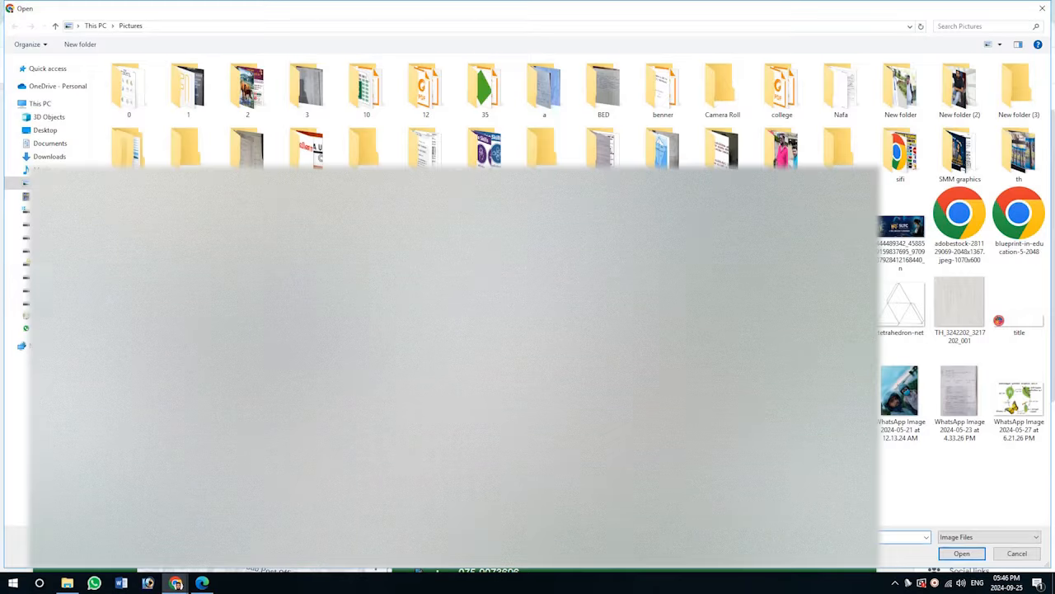
click(1016, 553)
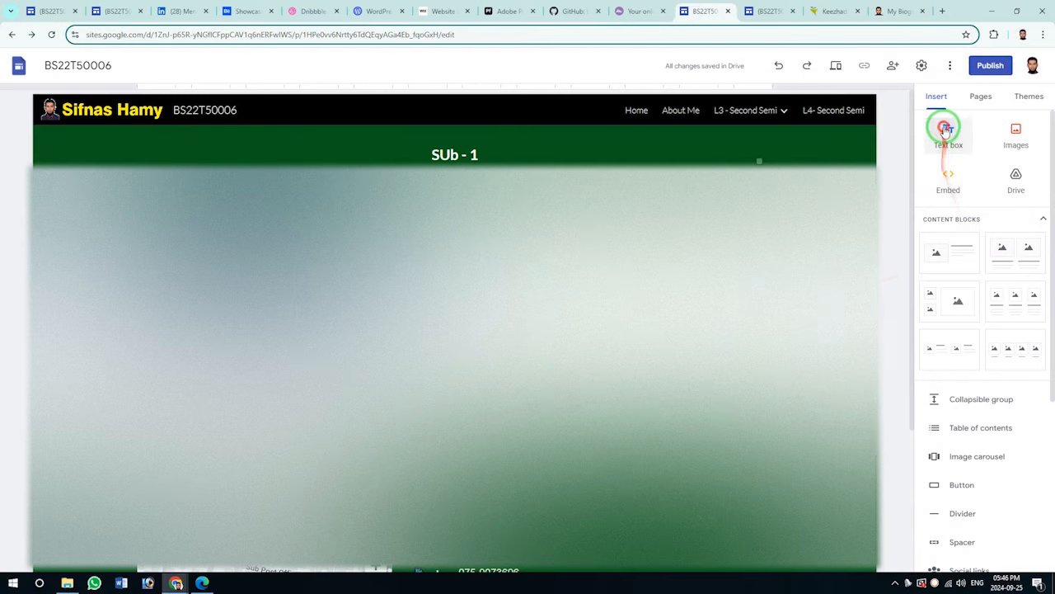
click(946, 132)
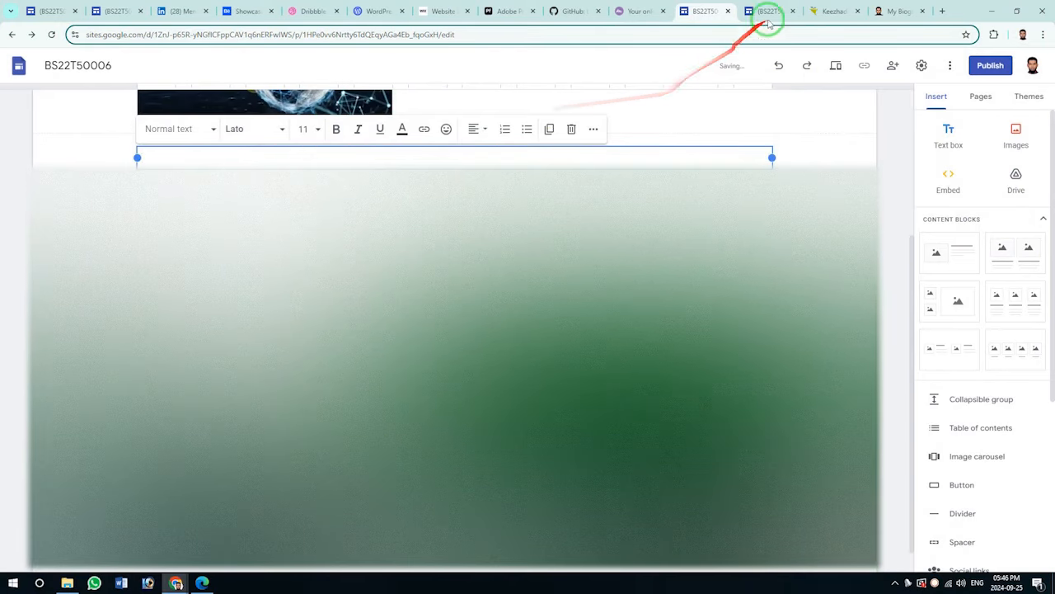
Switch to the HM_SIFNAS site to view its EDU310215 - Education for 21st Century & Education 4.0 page.
click(766, 12)
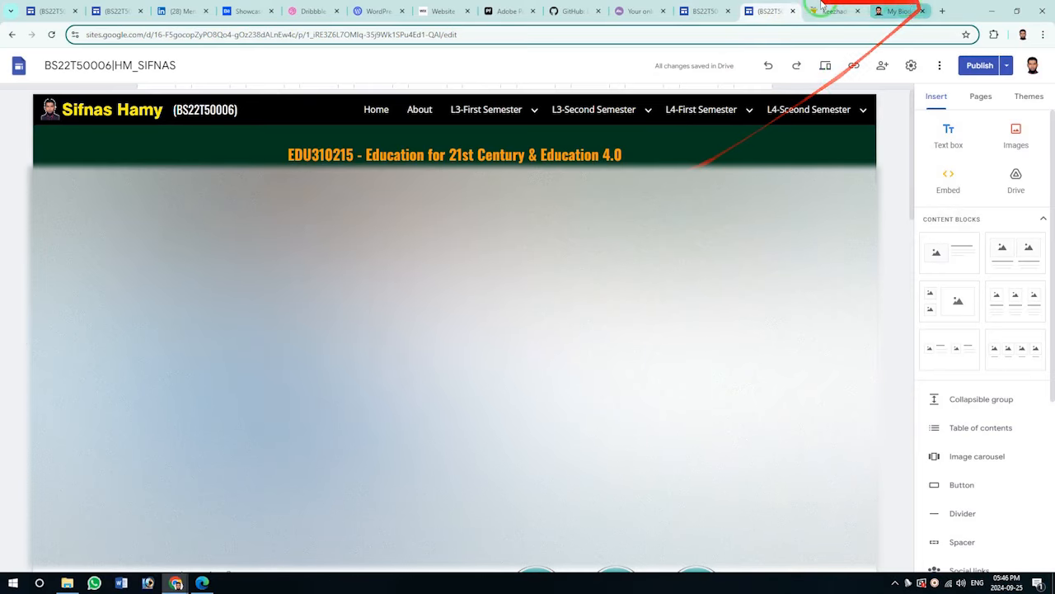
click(640, 10)
click(705, 10)
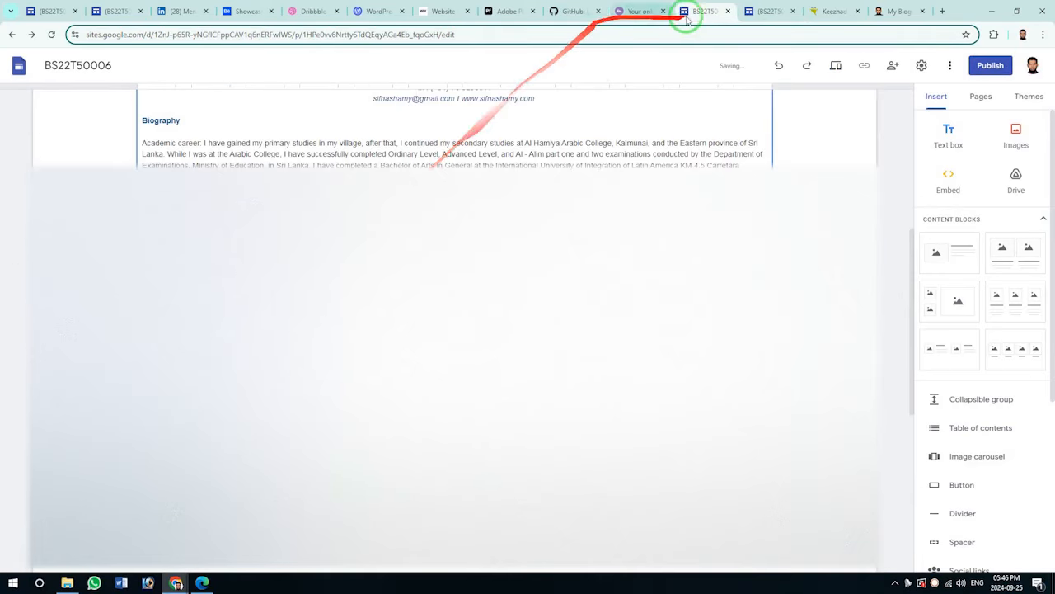
click(769, 11)
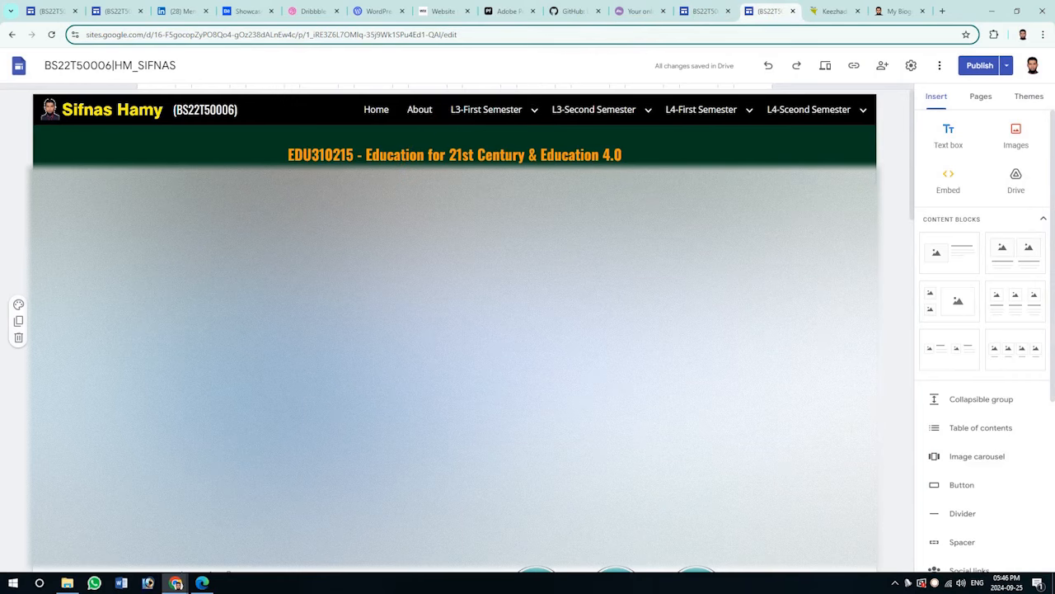
click(709, 9)
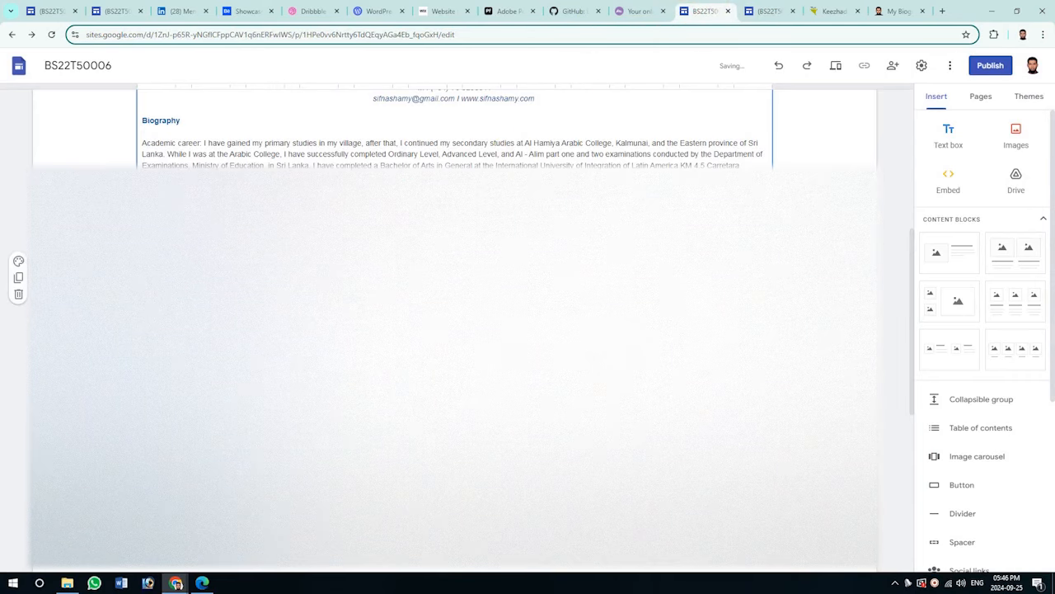
key(ctrl+a)
key(ctrl+v)
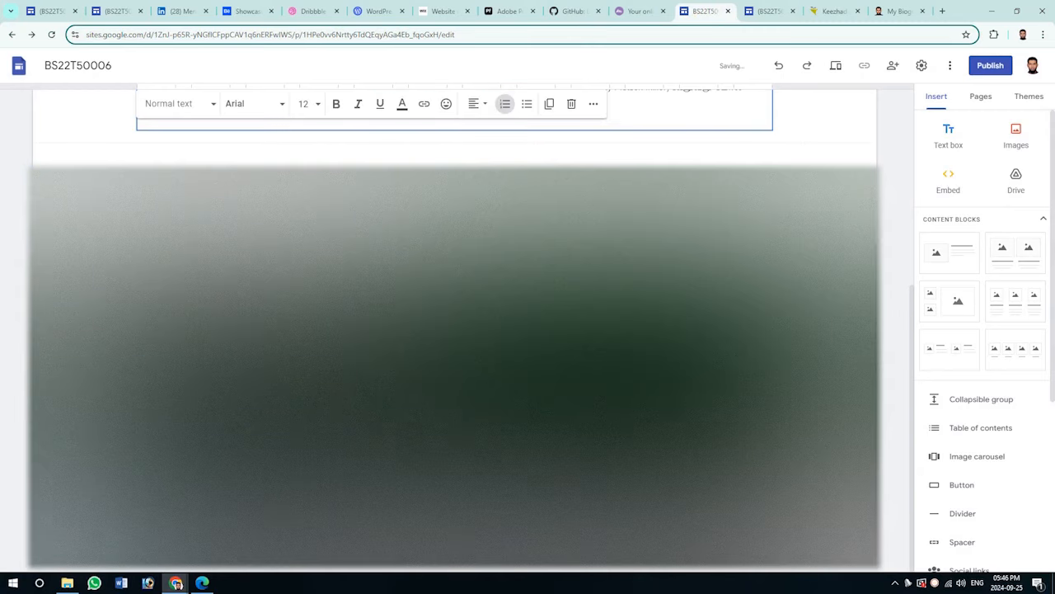
scroll(676, 248, up, 5)
click(880, 396)
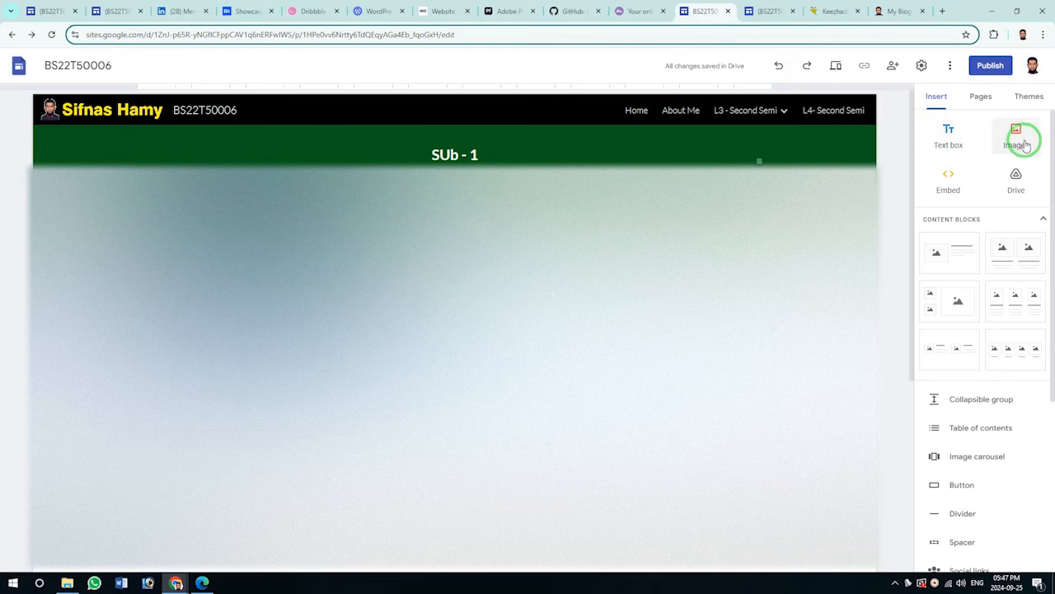
Close the Drive panel, collapse content blocks, and open the Forms list in the Insert panel.
click(1016, 185)
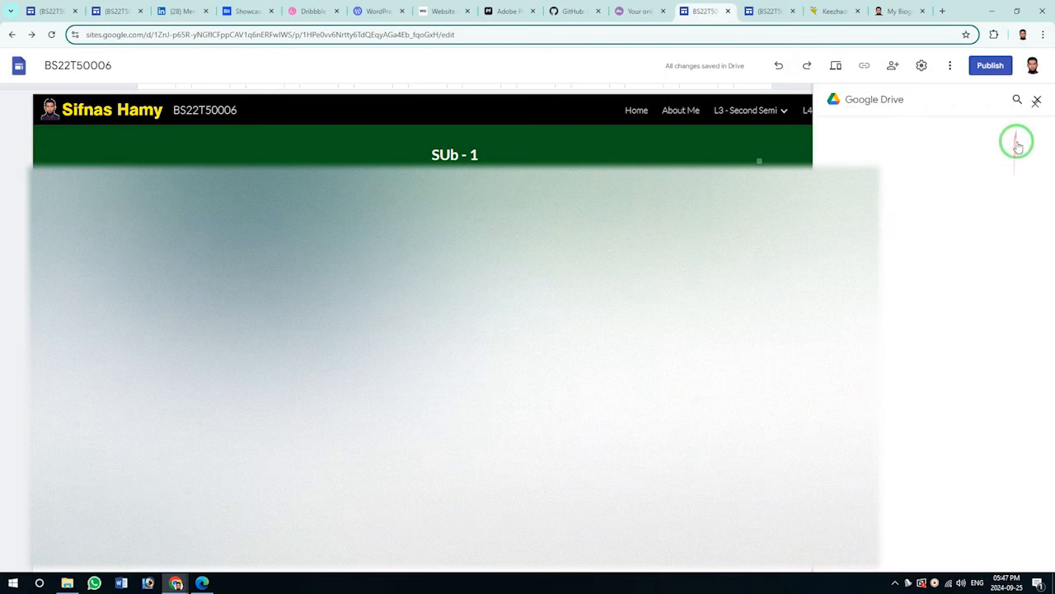
click(1036, 100)
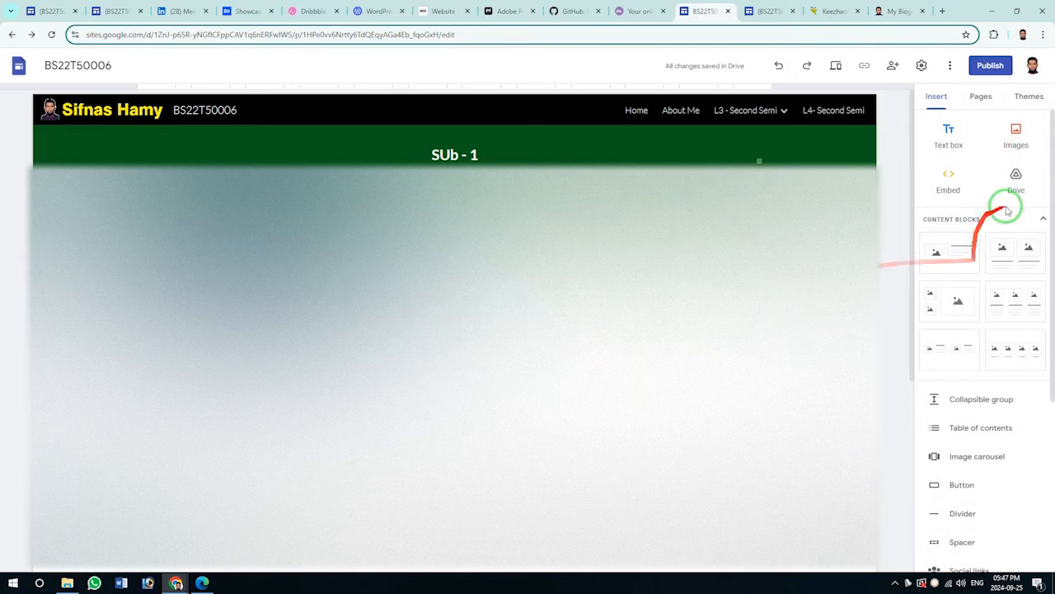
click(1042, 216)
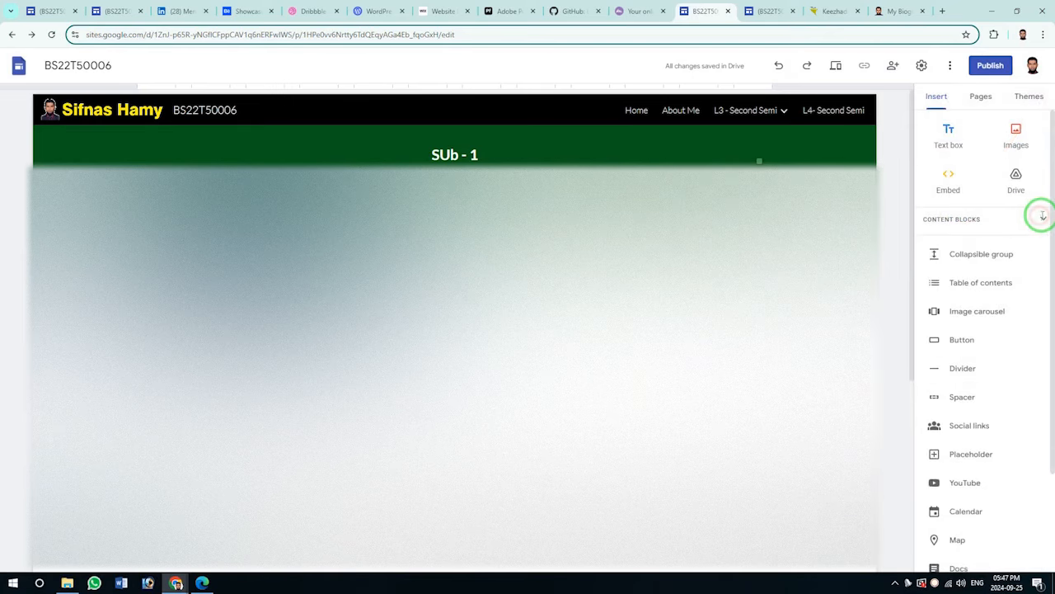
click(944, 283)
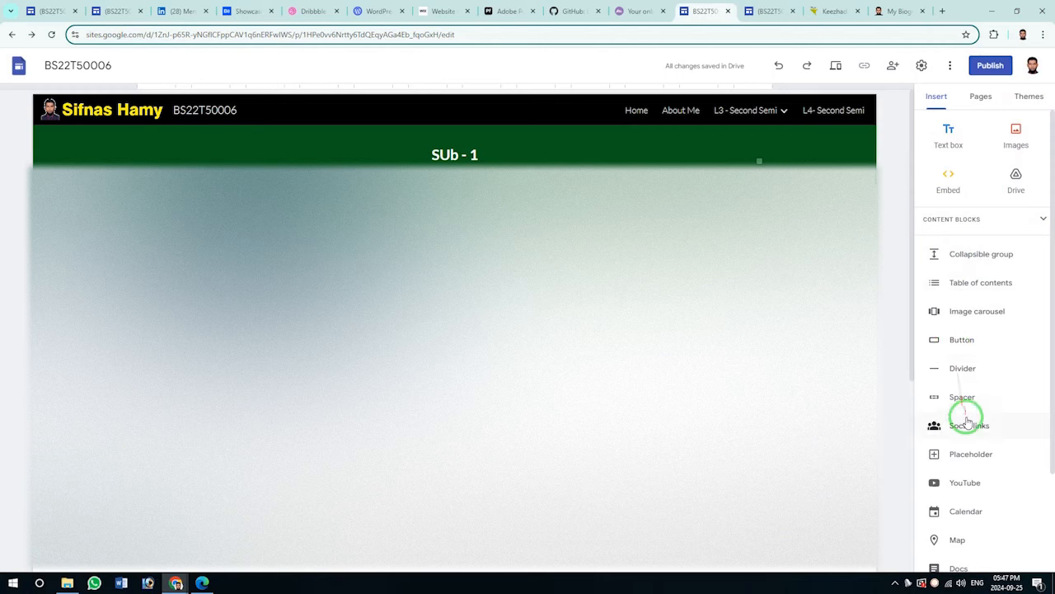
scroll(967, 449, down, 3)
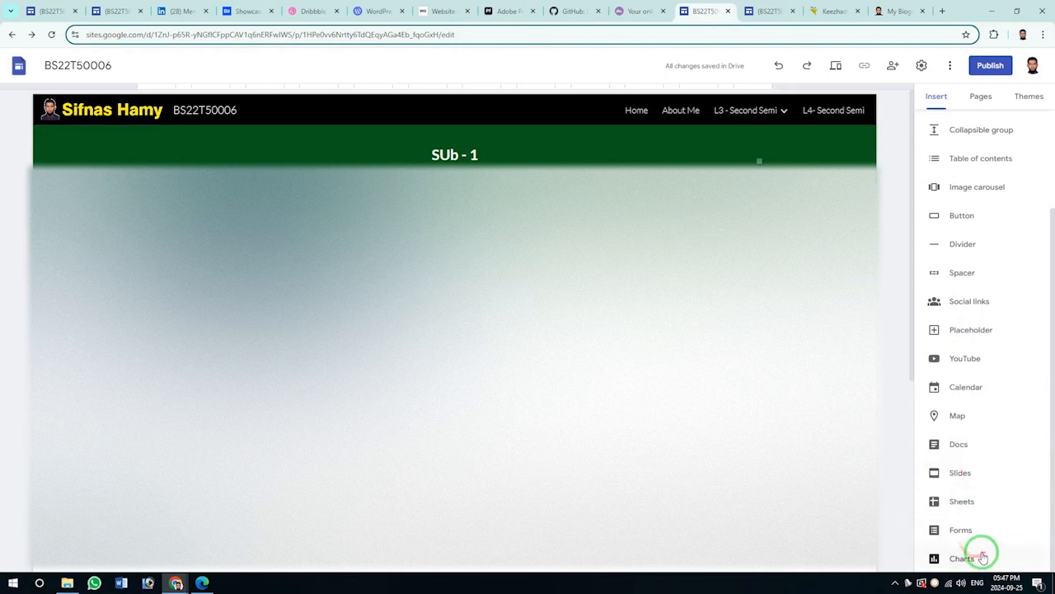
click(944, 532)
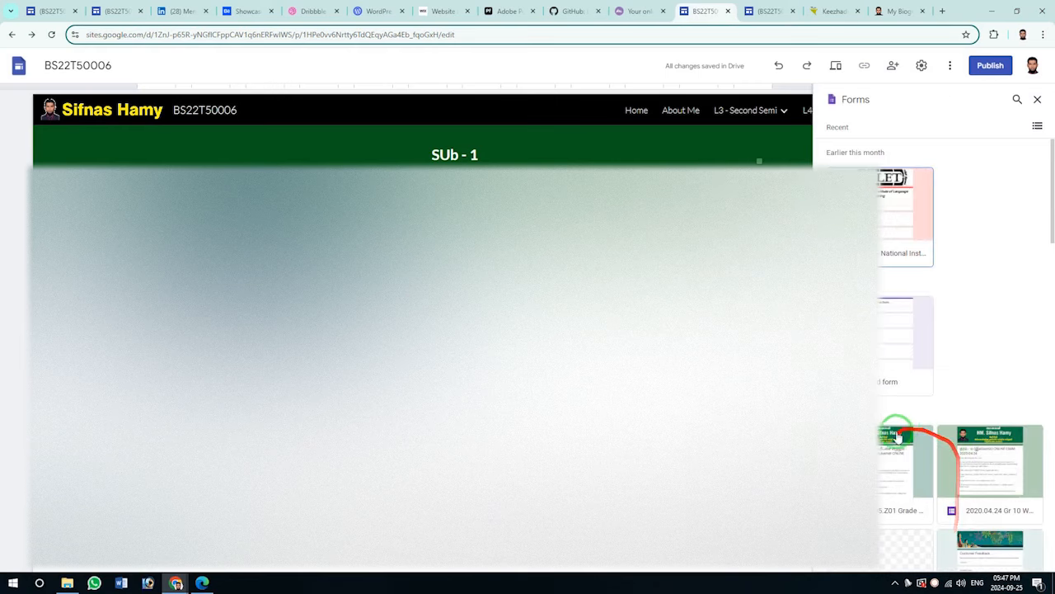
Insert the form dated 2020.04.24 onto the SUb - 1 page.
click(981, 466)
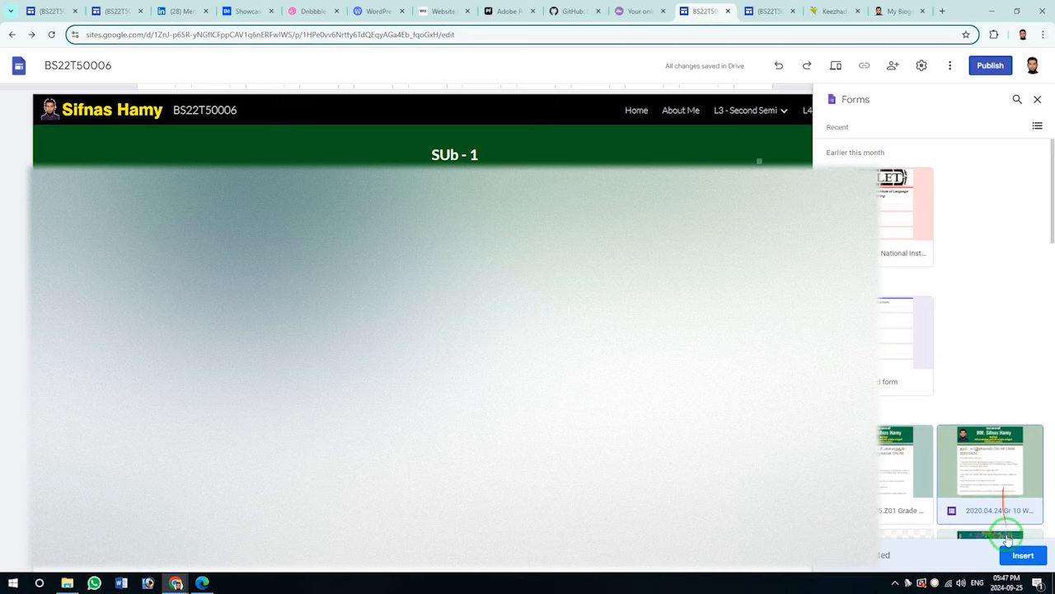
click(1022, 554)
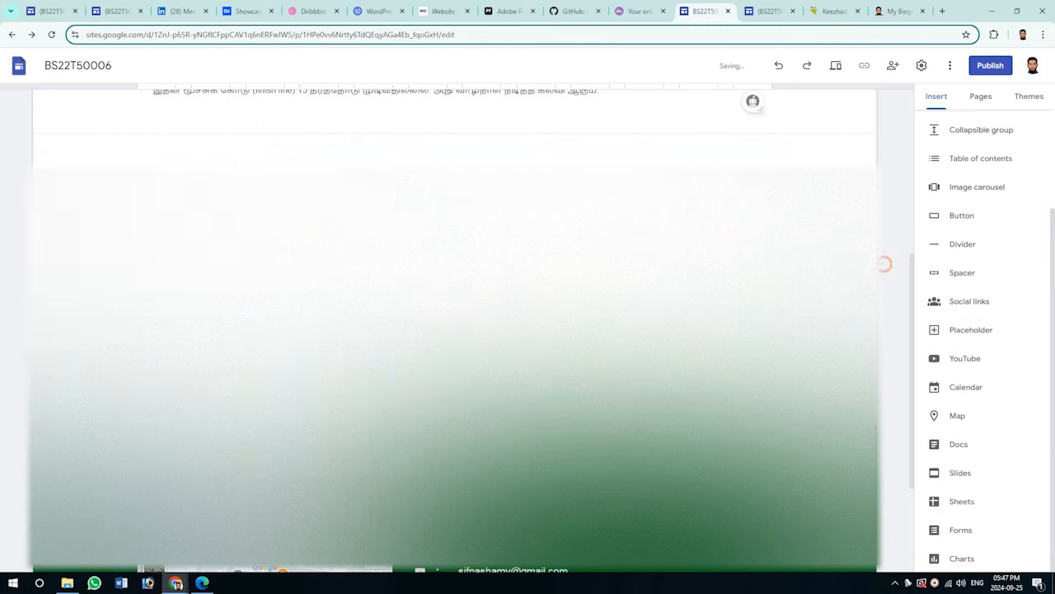
scroll(454, 330, up, 4)
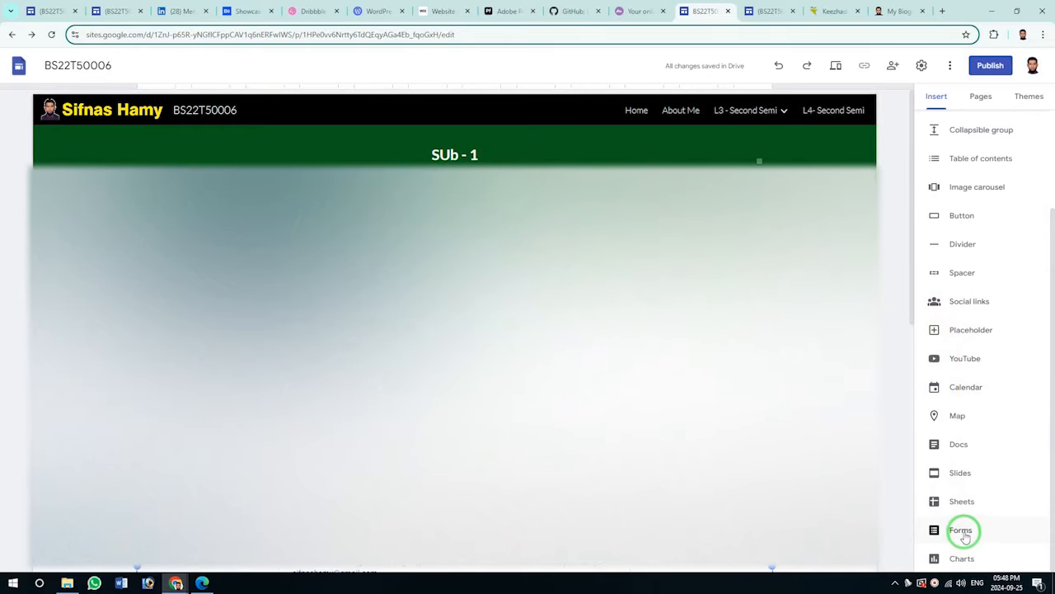
Add another content block from Content Blocks to the SUb - 1 page.
scroll(973, 292, up, 2)
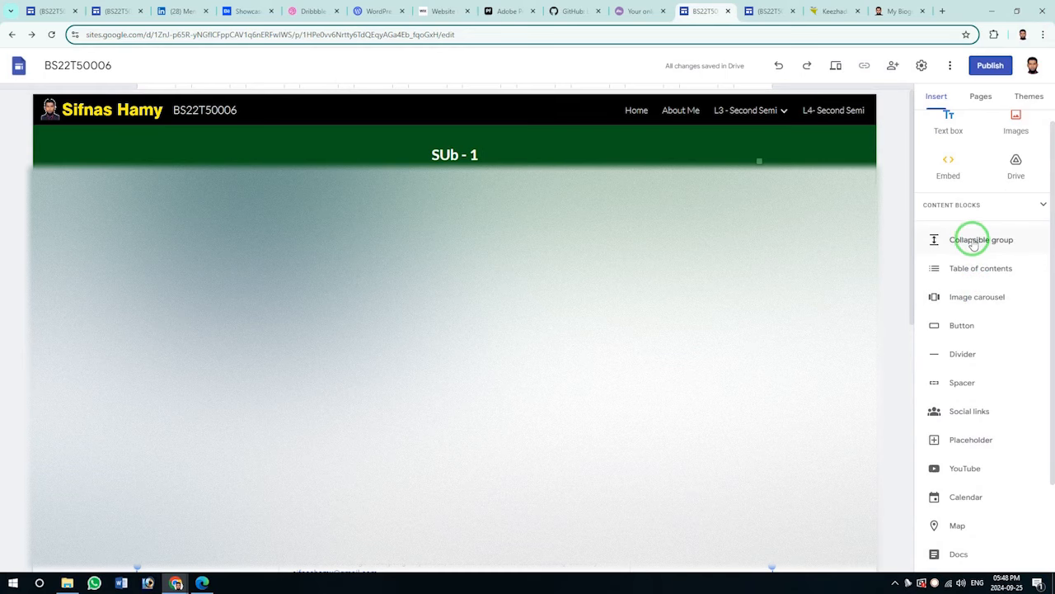
click(961, 384)
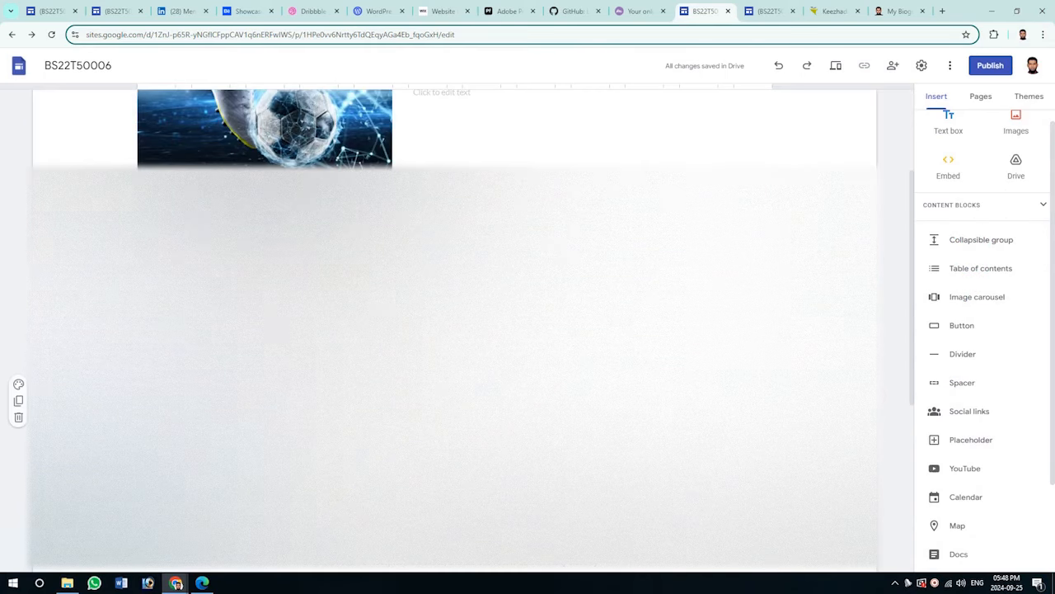
scroll(165, 247, up, 10)
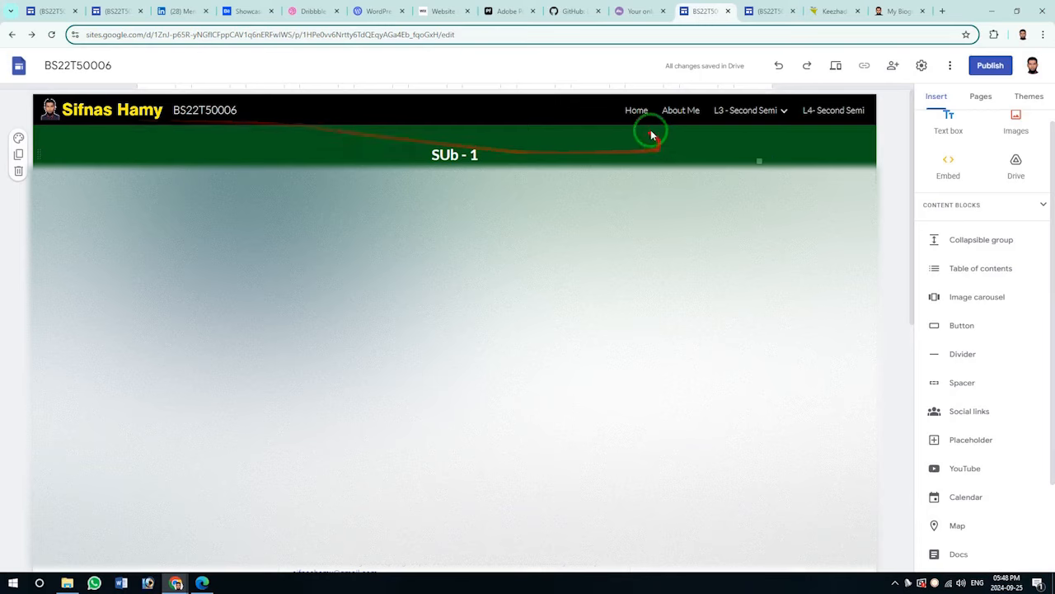
Open the Home page in the editor and try the copy-link icon.
click(635, 110)
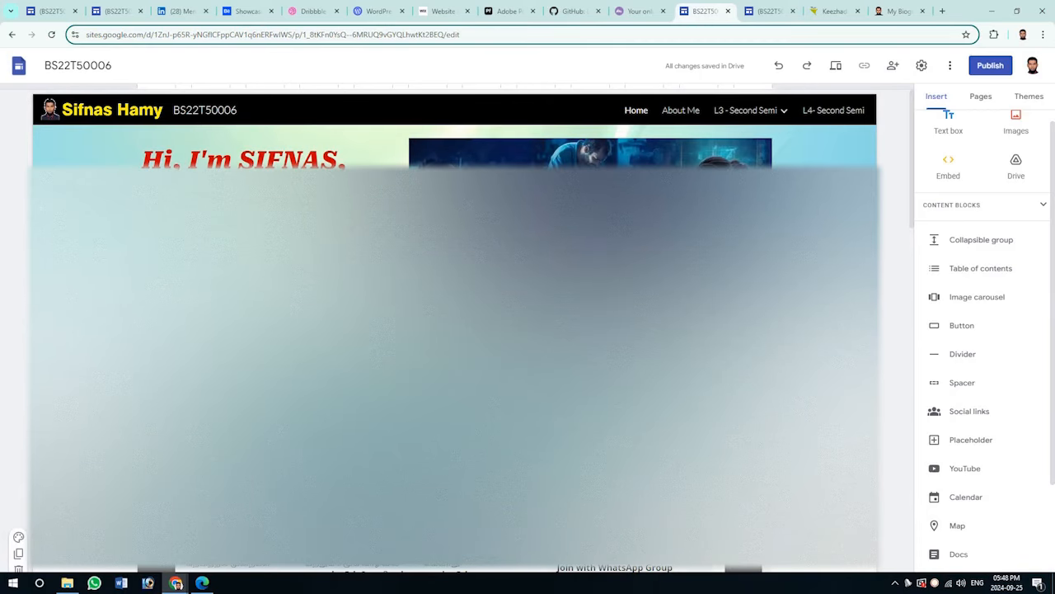
scroll(527, 124, down, 10)
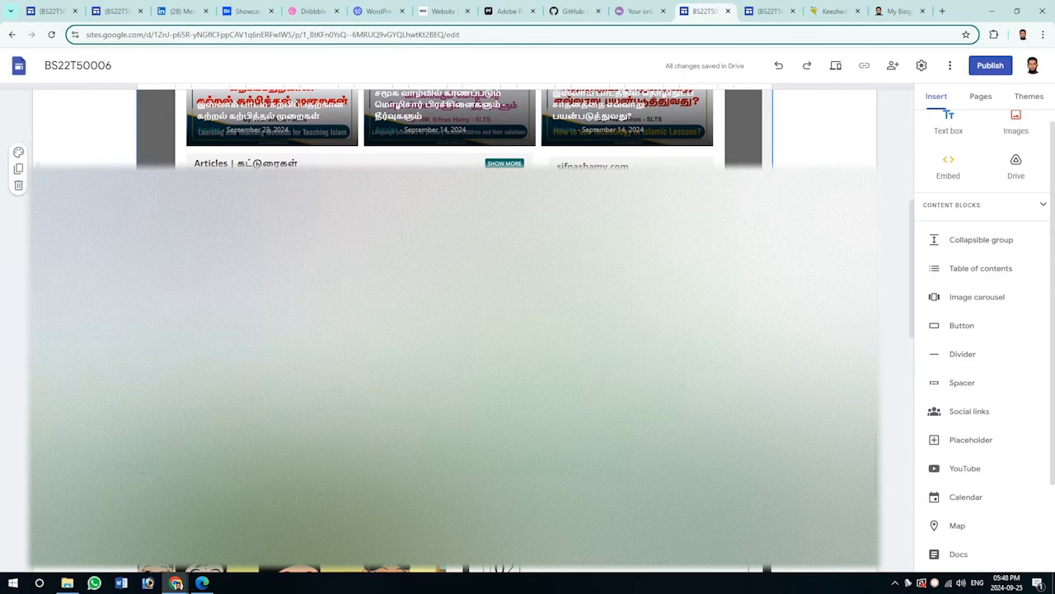
scroll(453, 329, up, 10)
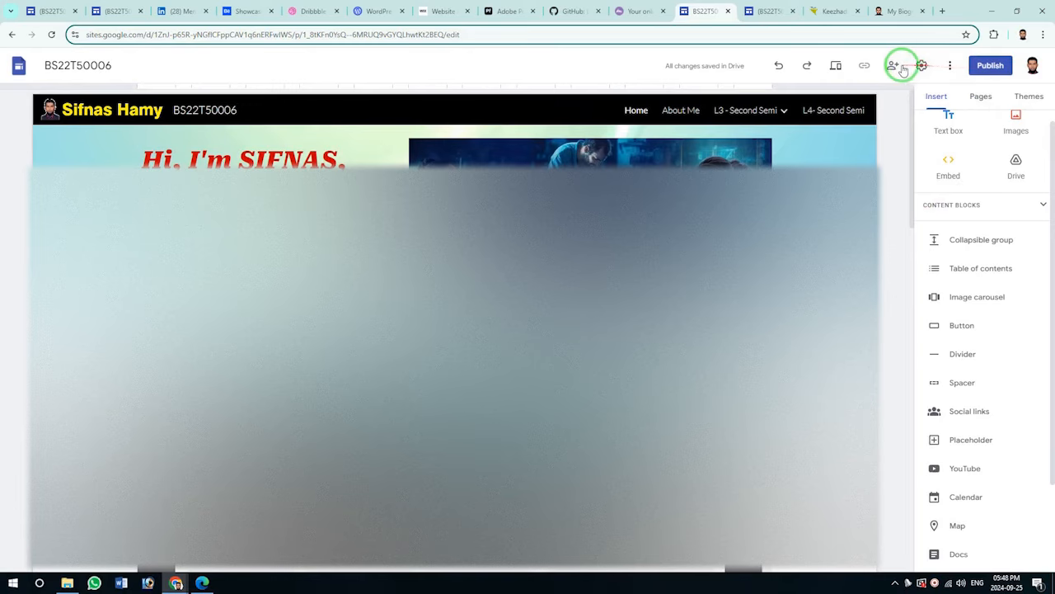
click(864, 70)
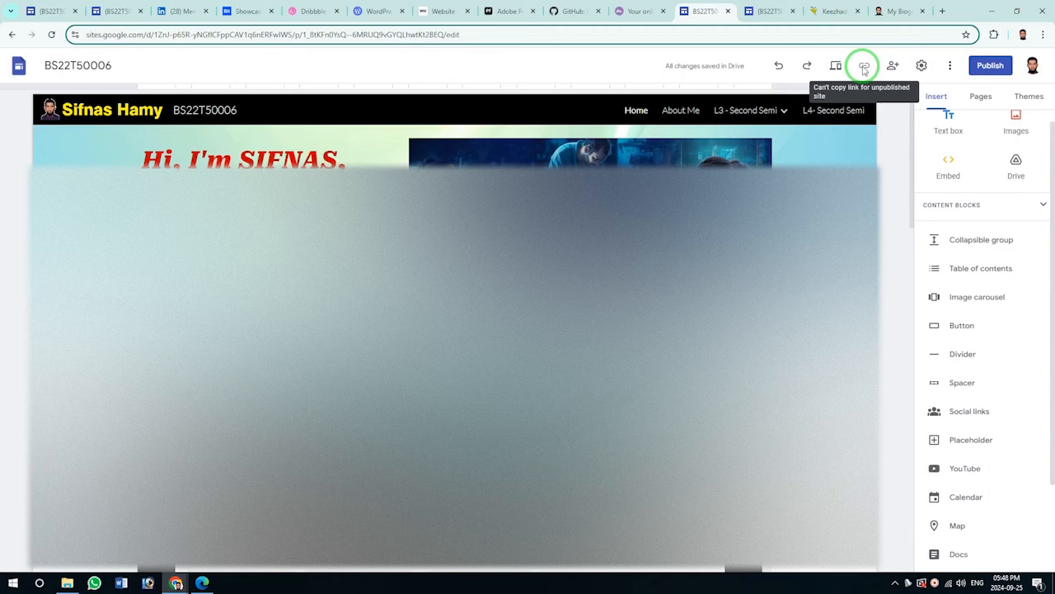
click(863, 70)
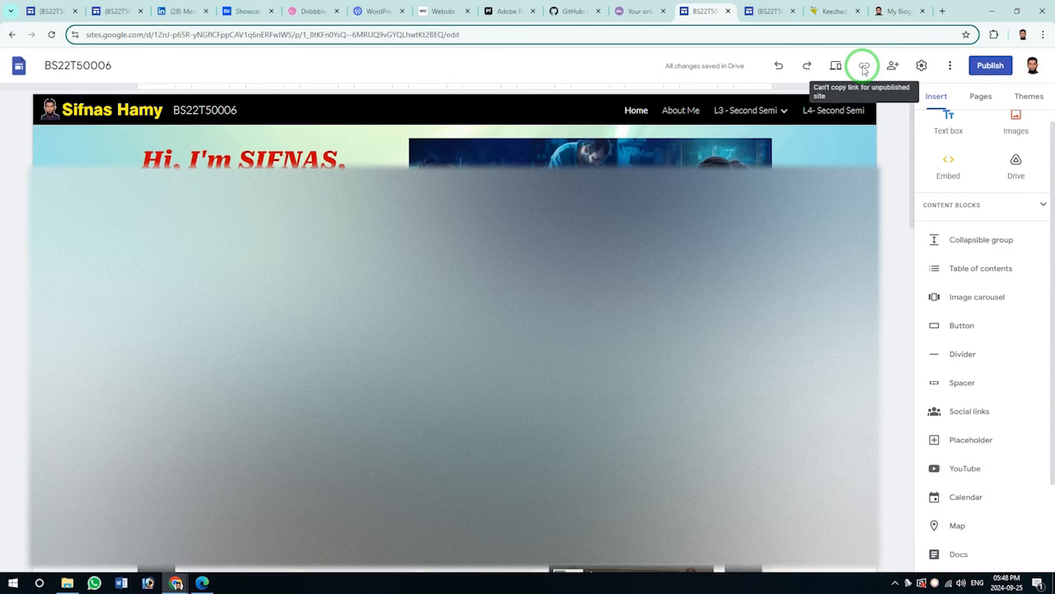
click(990, 66)
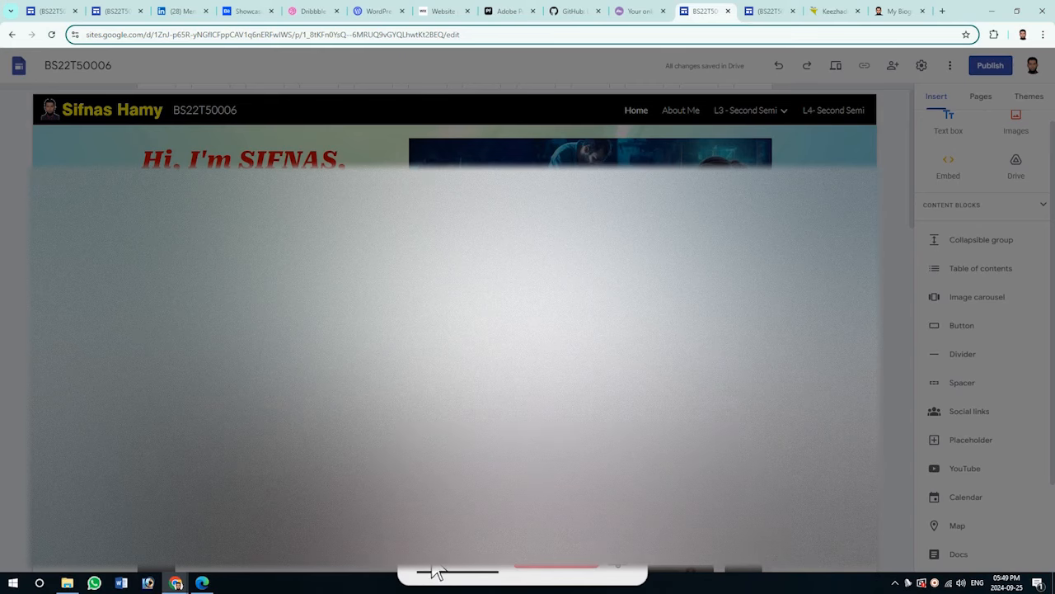
click(435, 567)
click(580, 569)
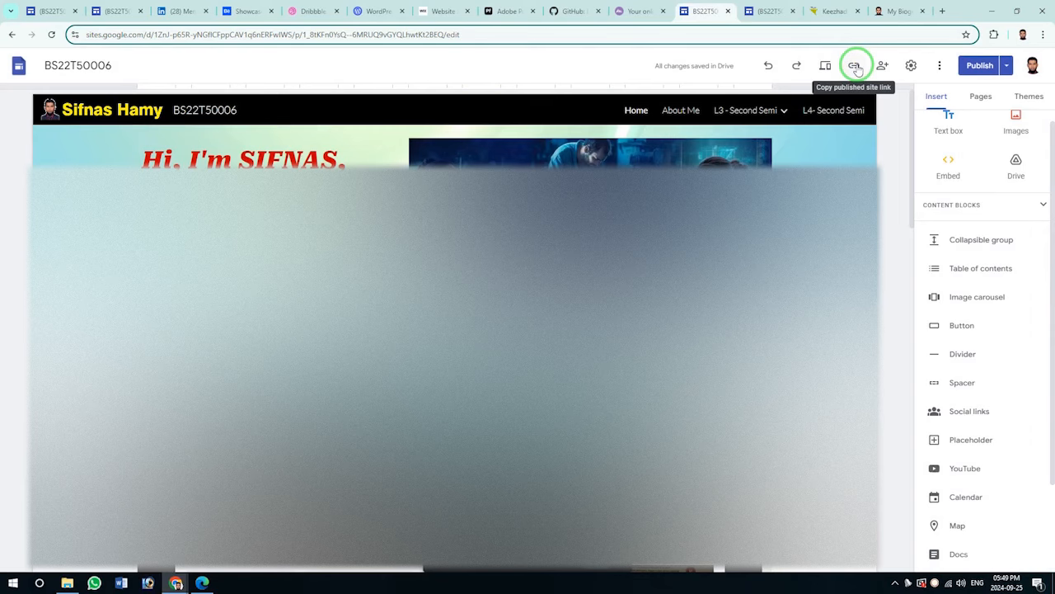
click(856, 68)
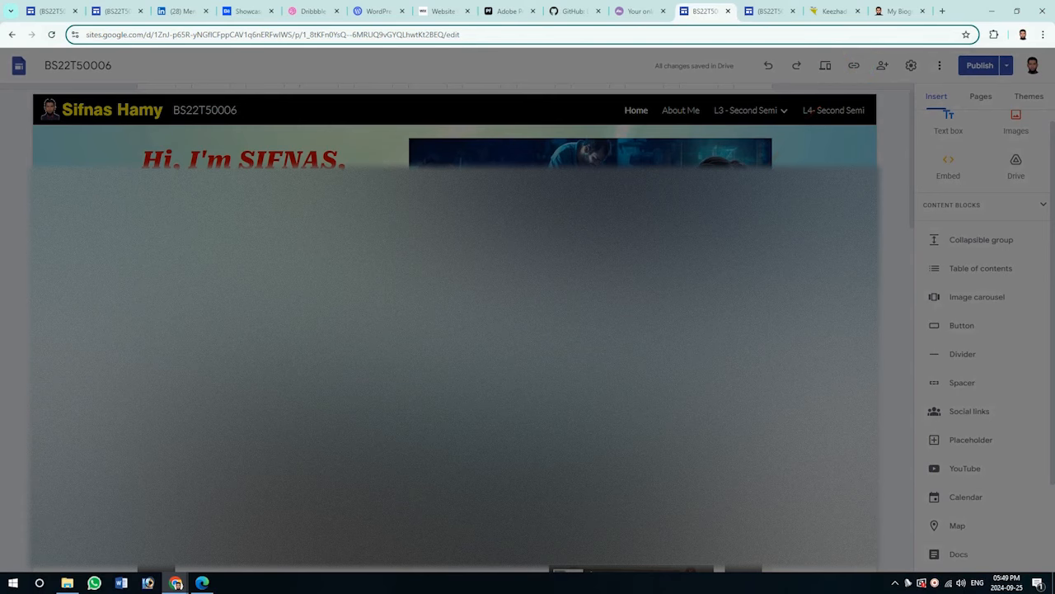
key(Escape)
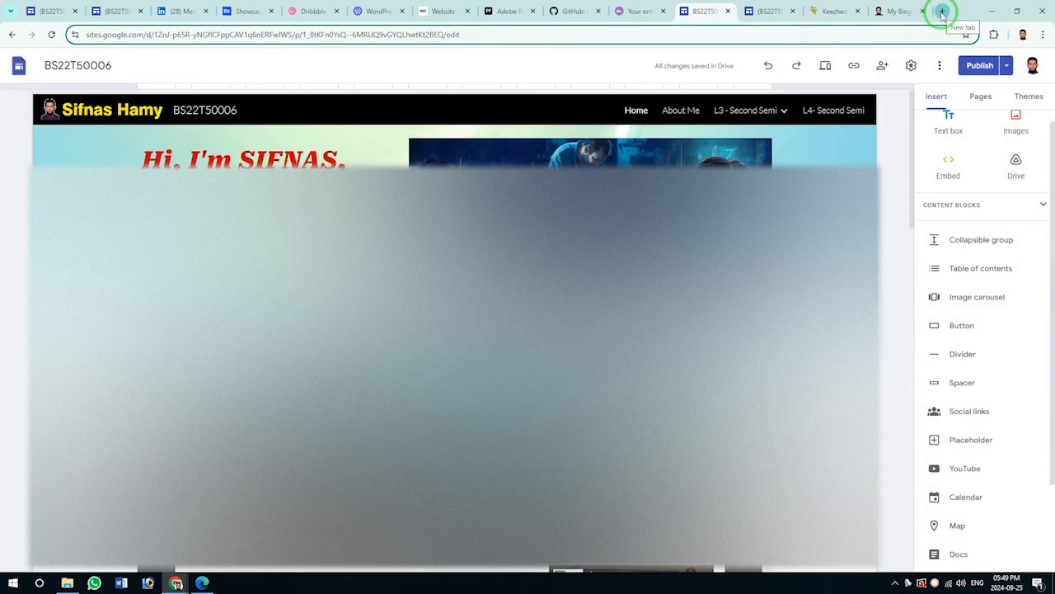
Load the published site's Home page in a new browser tab using the copied link.
click(942, 14)
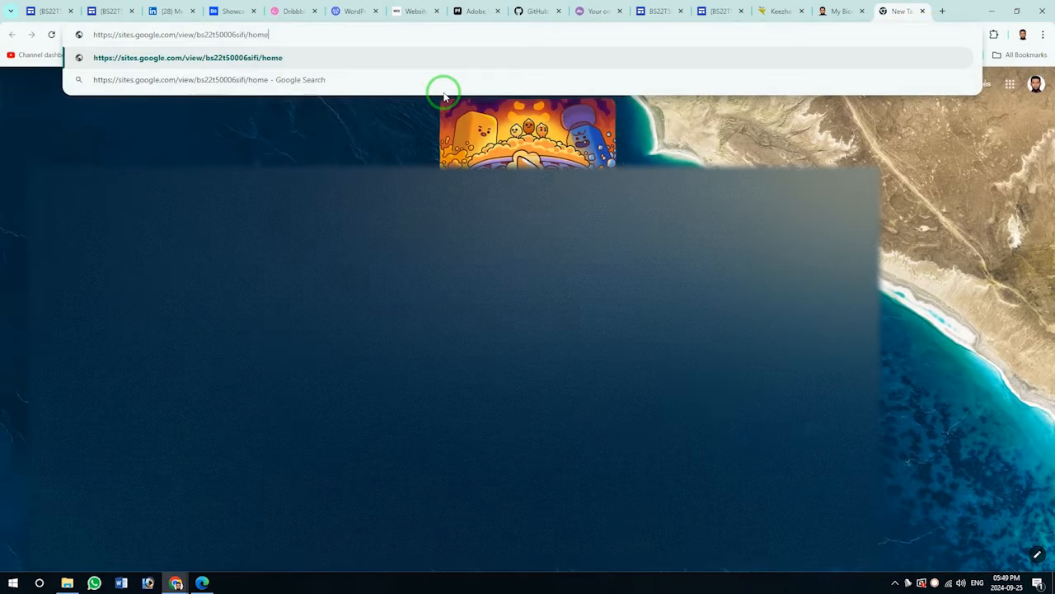
key(Return)
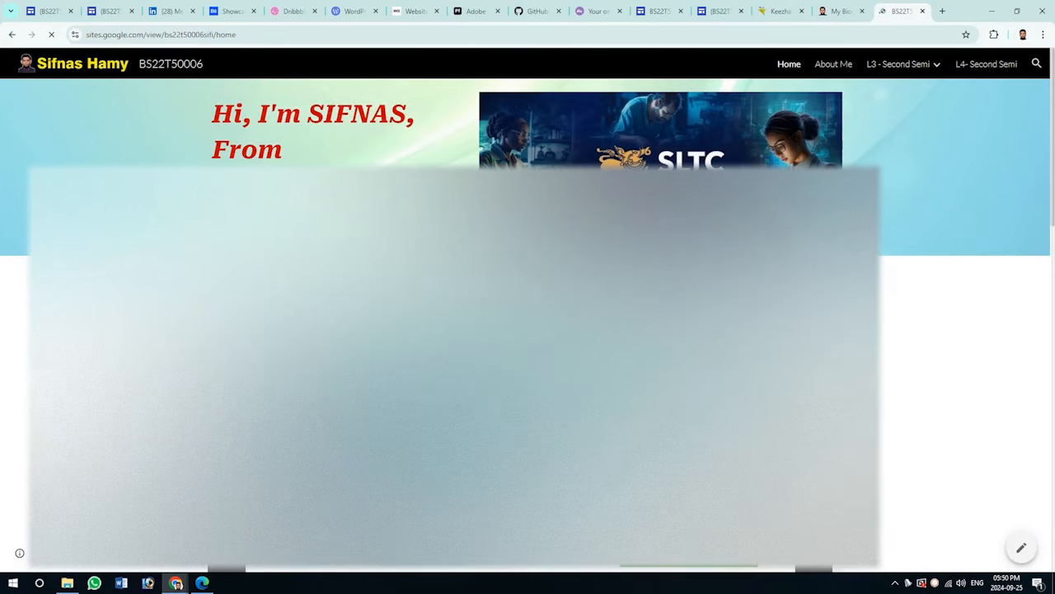
scroll(897, 278, down, 15)
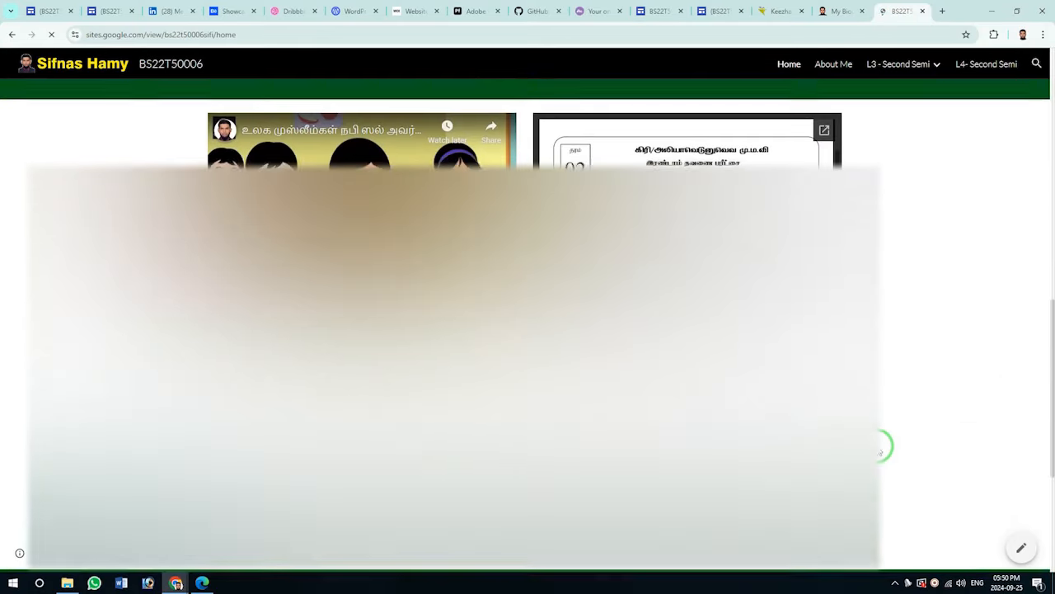
scroll(884, 445, up, 15)
Browse the published About Me and L3 > Sub 1 pages, then return to the editor tab.
click(836, 66)
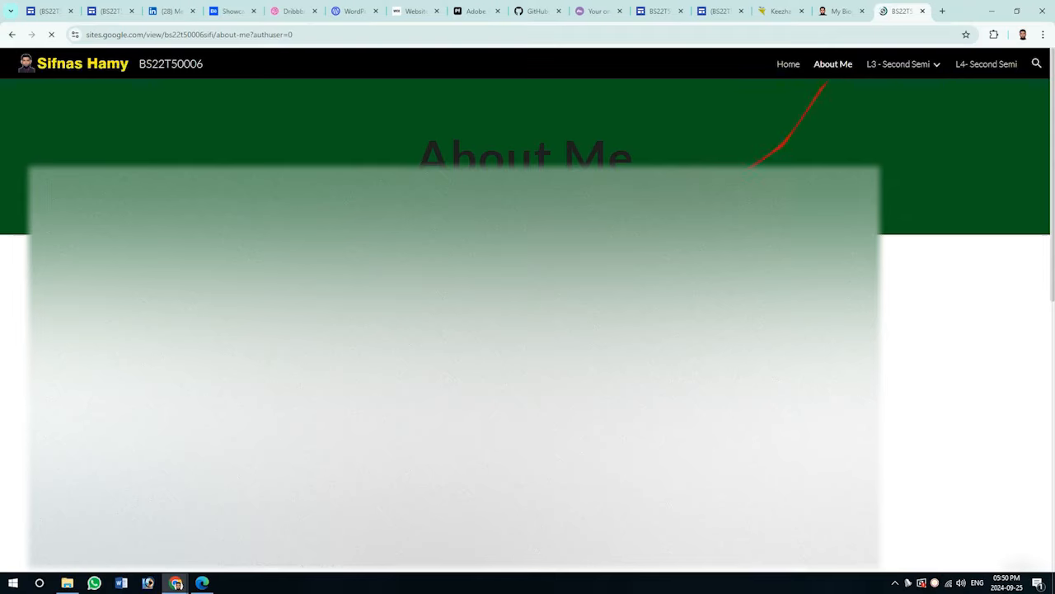
scroll(918, 521, down, 10)
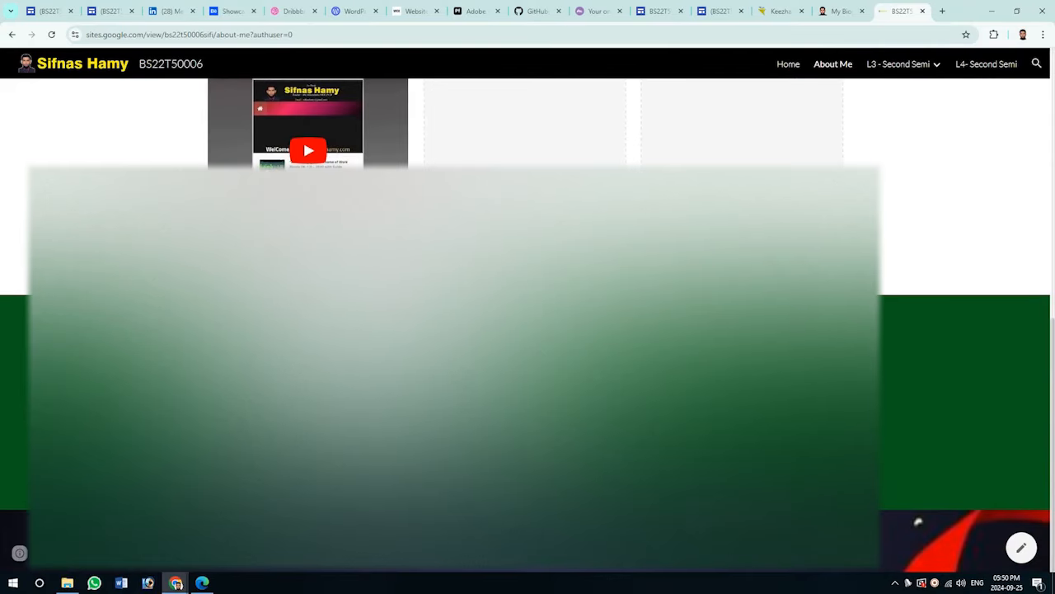
scroll(917, 521, up, 5)
scroll(918, 521, up, 5)
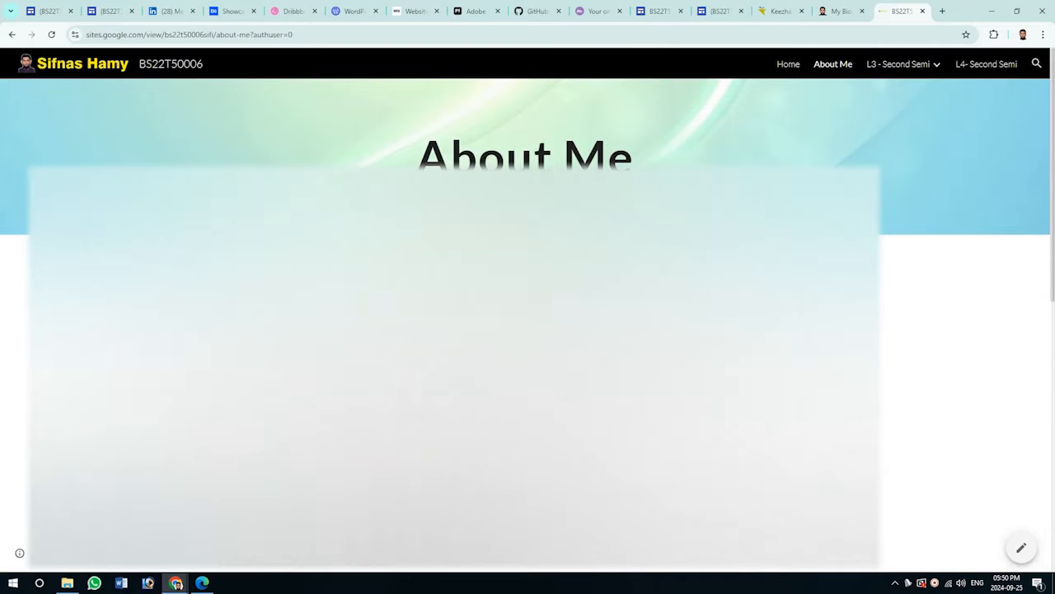
click(897, 66)
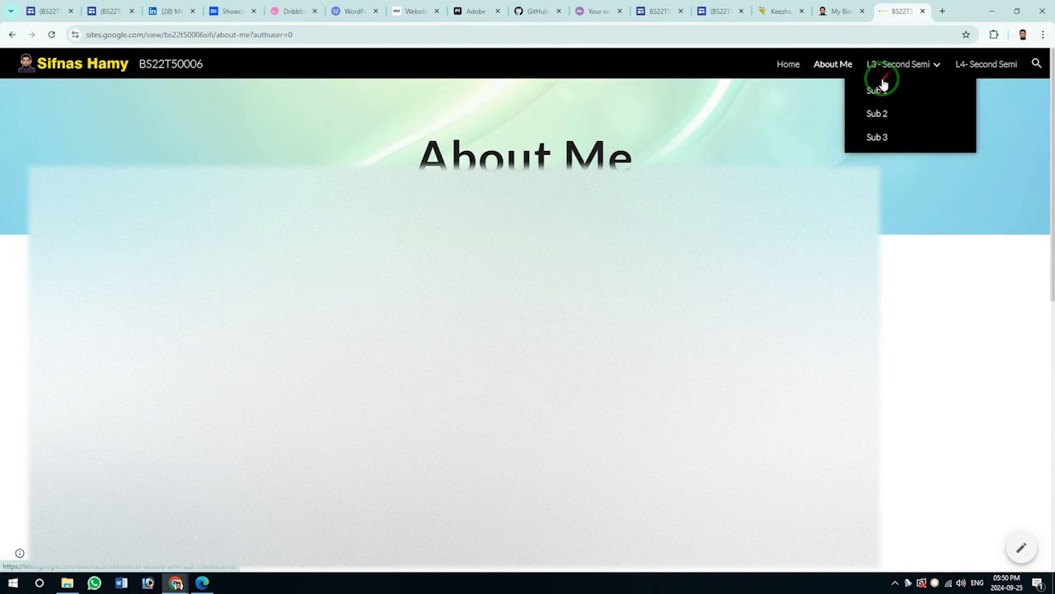
click(881, 90)
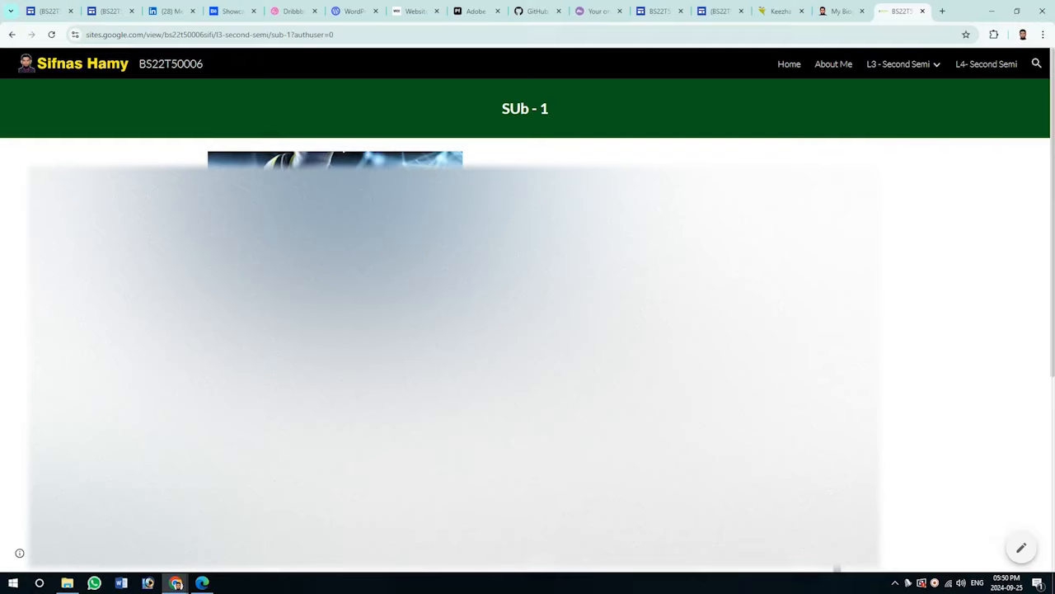
scroll(825, 248, down, 5)
scroll(824, 248, up, 5)
click(825, 136)
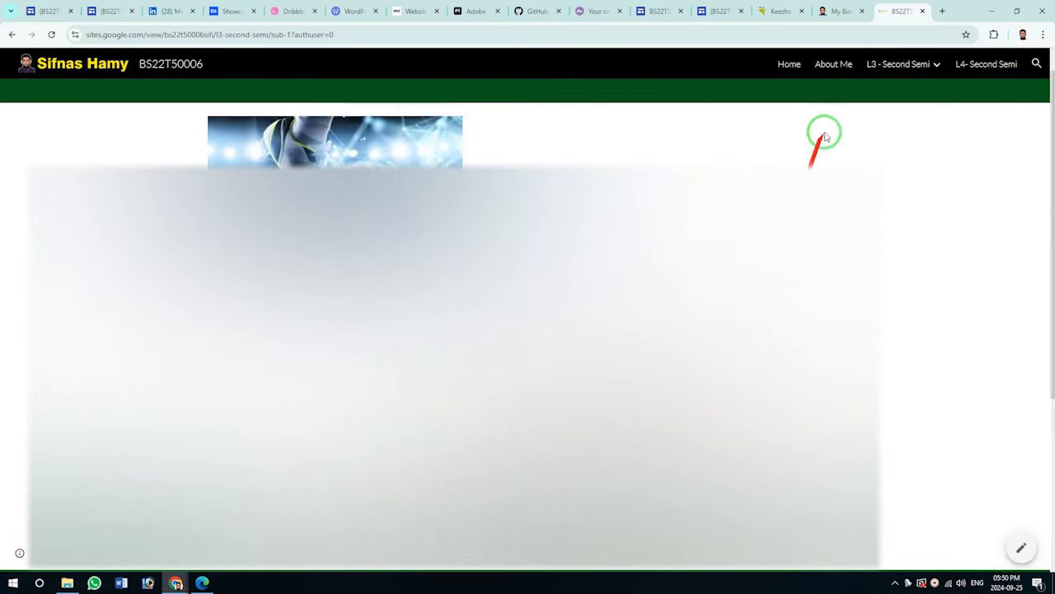
click(657, 21)
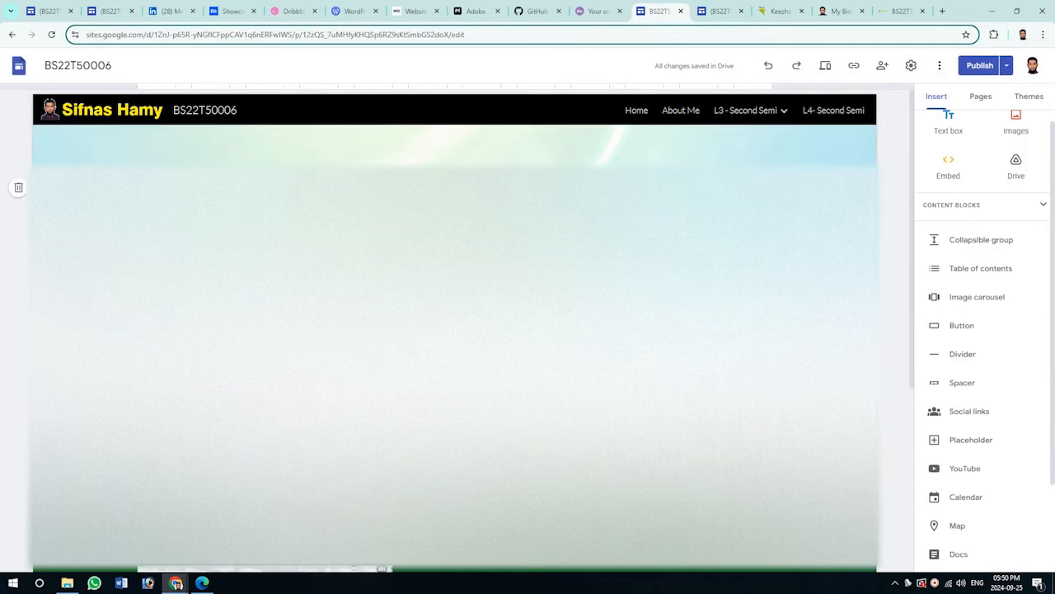
Visit L3 > Sub 2 and L4- Second Semi in the editor, then return to published Sub 1.
mouse_move(745, 130)
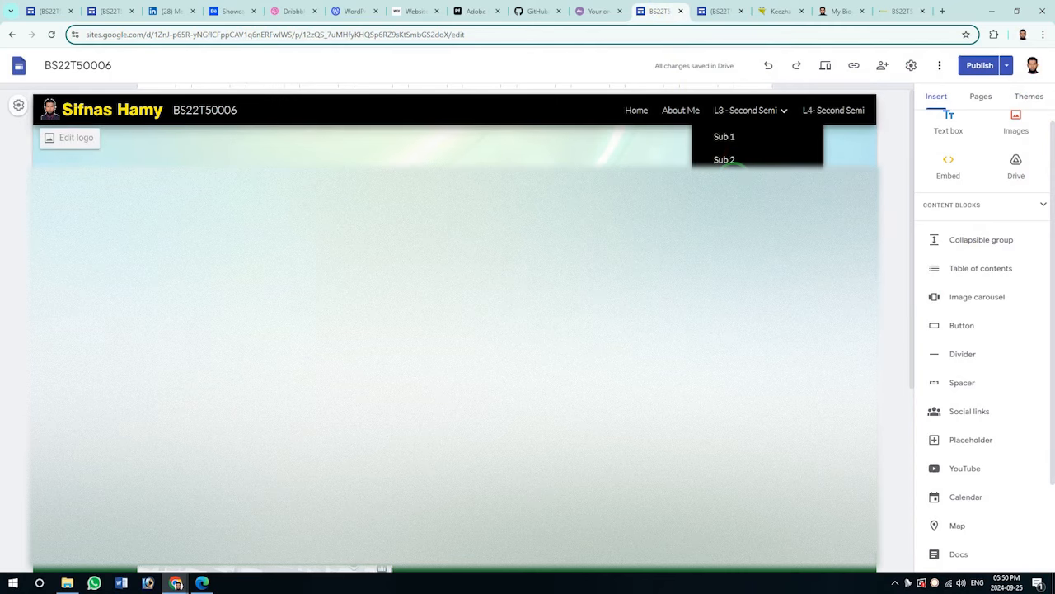
click(749, 113)
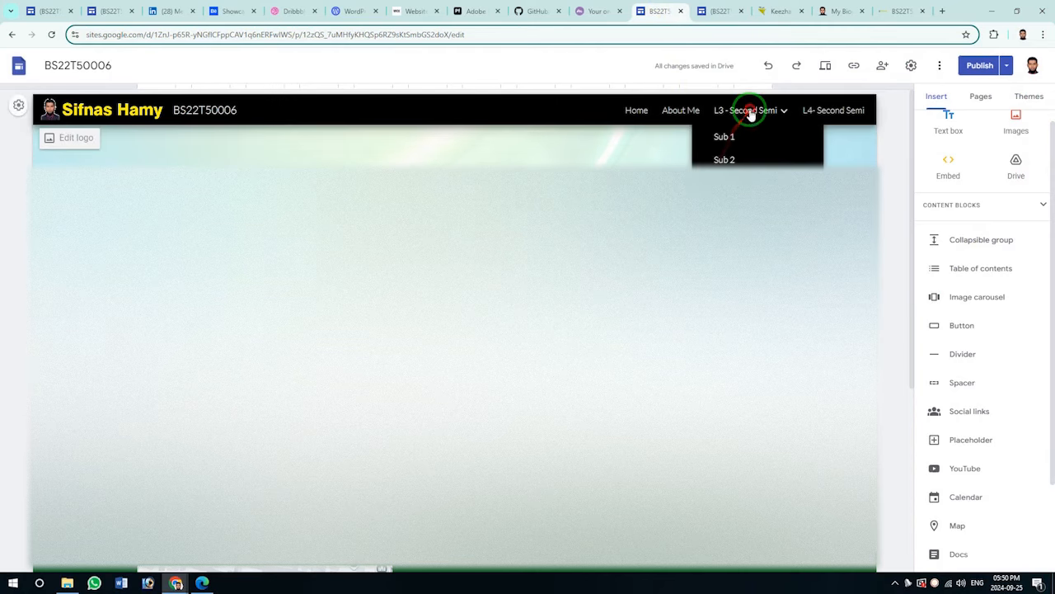
click(724, 158)
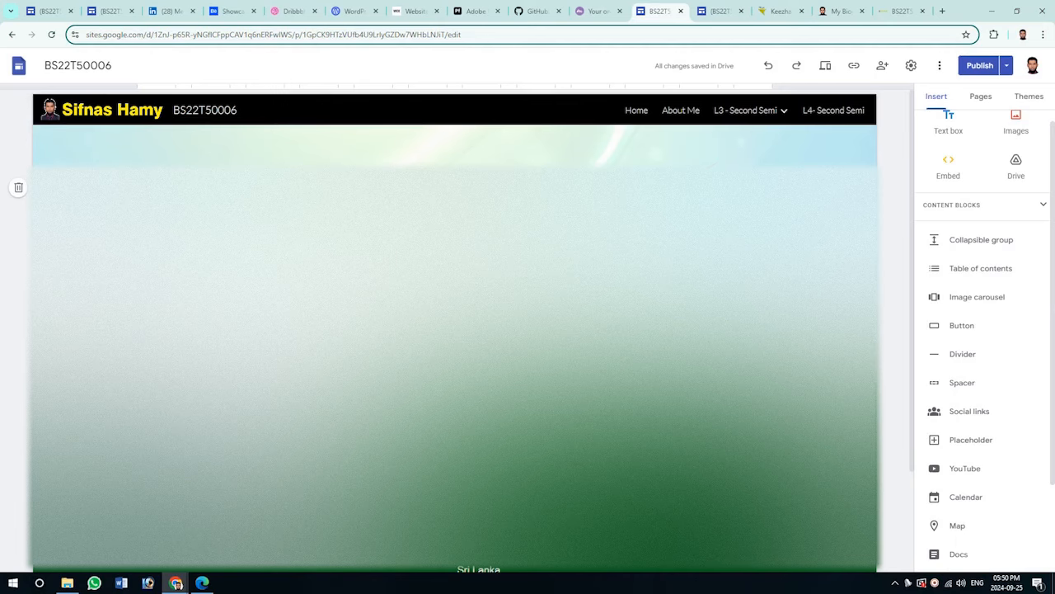
click(826, 113)
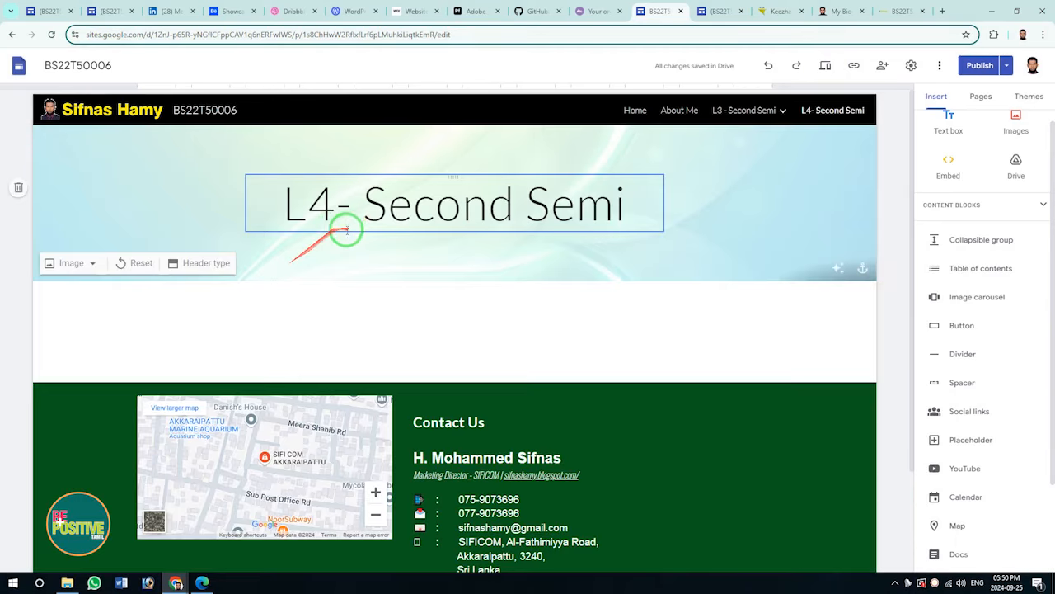
click(890, 11)
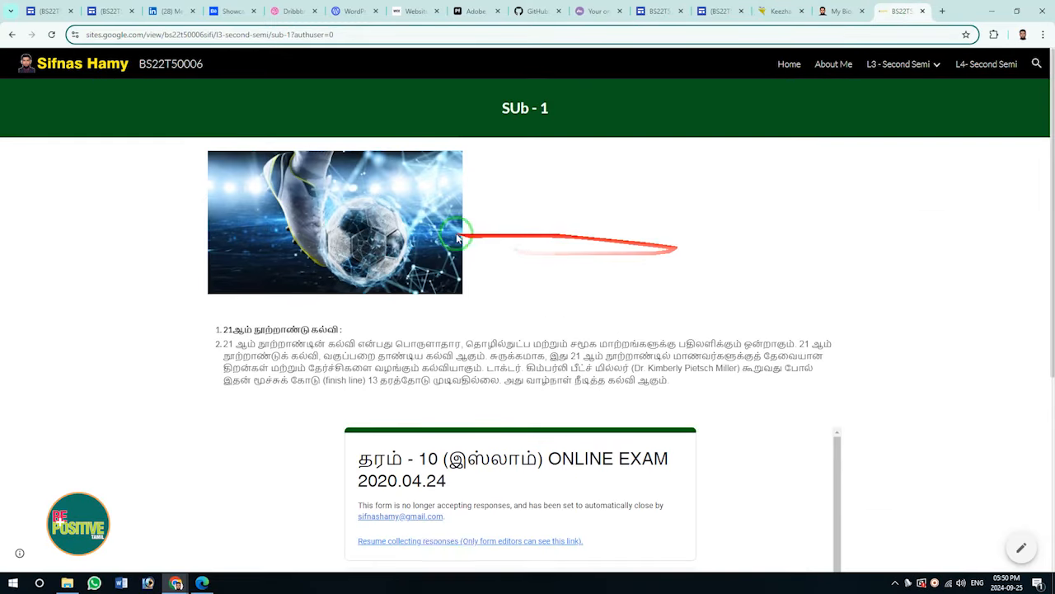